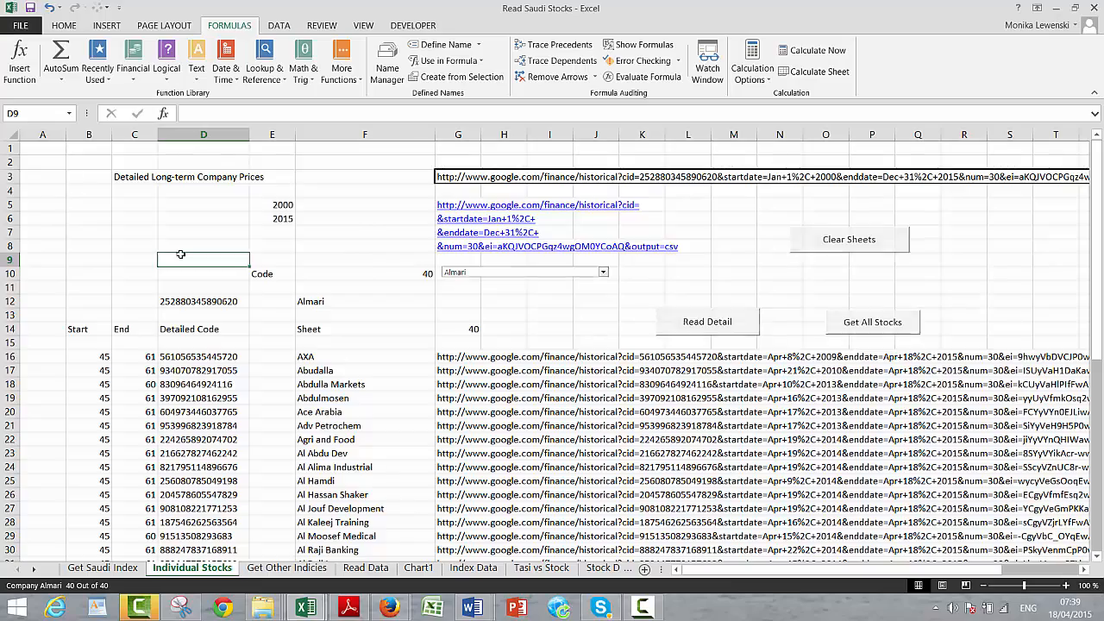
Look through the workbook's sheets in order, from Individual Stocks past the charts and stock price sheets to Almari
{"action": "key", "text": "ctrl+Page_Down"}
{"action": "key", "text": "ctrl+Page_Down"}
{"action": "key", "text": "ctrl+Page_Down"}
{"action": "key", "text": "ctrl+Page_Down"}
{"action": "key", "text": "ctrl+Page_Down"}
{"action": "key", "text": "ctrl+Page_Down"}
{"action": "key", "text": "ctrl+Page_Down"}
{"action": "key", "text": "ctrl+Page_Down"}
{"action": "key", "text": "ctrl+Page_Down"}
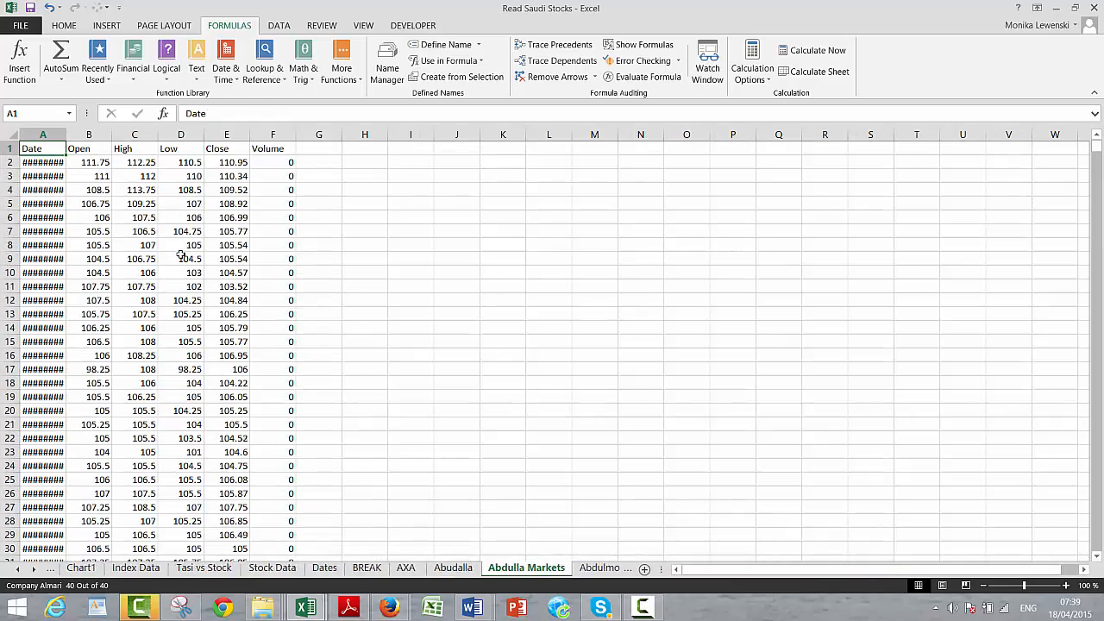
{"action": "key", "text": "ctrl+Page_Down"}
{"action": "key", "text": "ctrl+Page_Down"}
{"action": "key", "text": "ctrl+Page_Down"}
{"action": "key", "text": "ctrl+Page_Down"}
{"action": "key", "text": "ctrl+Page_Down"}
{"action": "key", "text": "ctrl+Page_Down"}
{"action": "key", "text": "ctrl+Page_Down"}
{"action": "key", "text": "ctrl+Page_Down"}
{"action": "key", "text": "ctrl+Page_Down"}
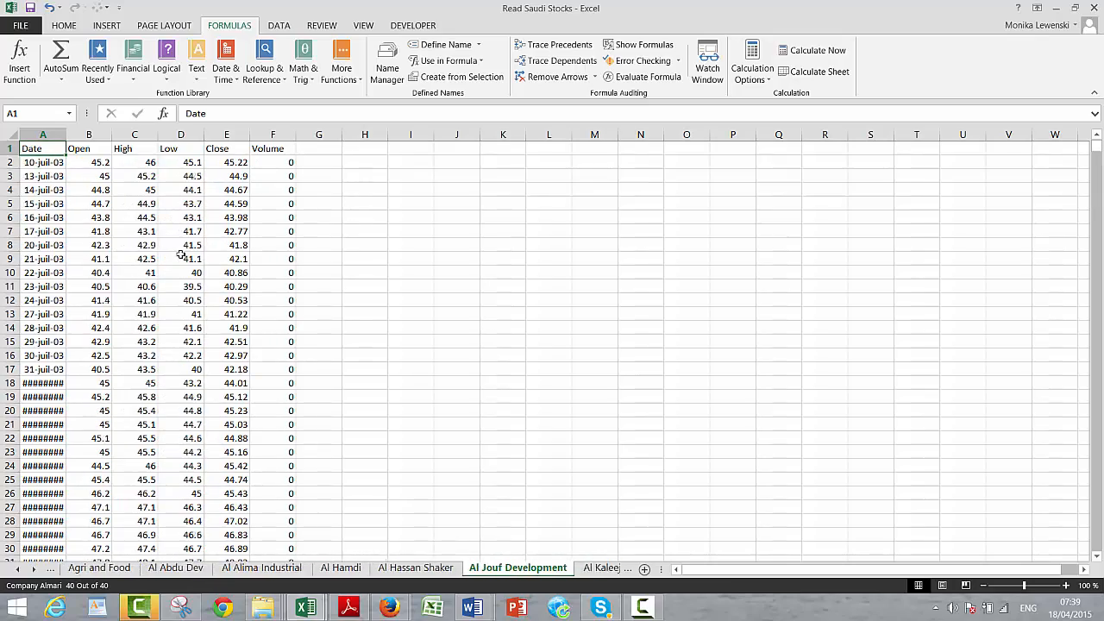
{"action": "key", "text": "ctrl+Page_Down"}
{"action": "key", "text": "ctrl+Page_Down"}
{"action": "key", "text": "ctrl+Page_Down"}
{"action": "key", "text": "ctrl+Page_Down"}
{"action": "key", "text": "ctrl+Page_Down"}
{"action": "key", "text": "ctrl+Page_Down"}
{"action": "key", "text": "ctrl+Page_Down"}
{"action": "key", "text": "ctrl+Page_Down"}
{"action": "key", "text": "ctrl+Page_Down"}
{"action": "key", "text": "ctrl+Page_Down"}
{"action": "key", "text": "ctrl+Page_Down"}
{"action": "key", "text": "ctrl+Page_Down"}
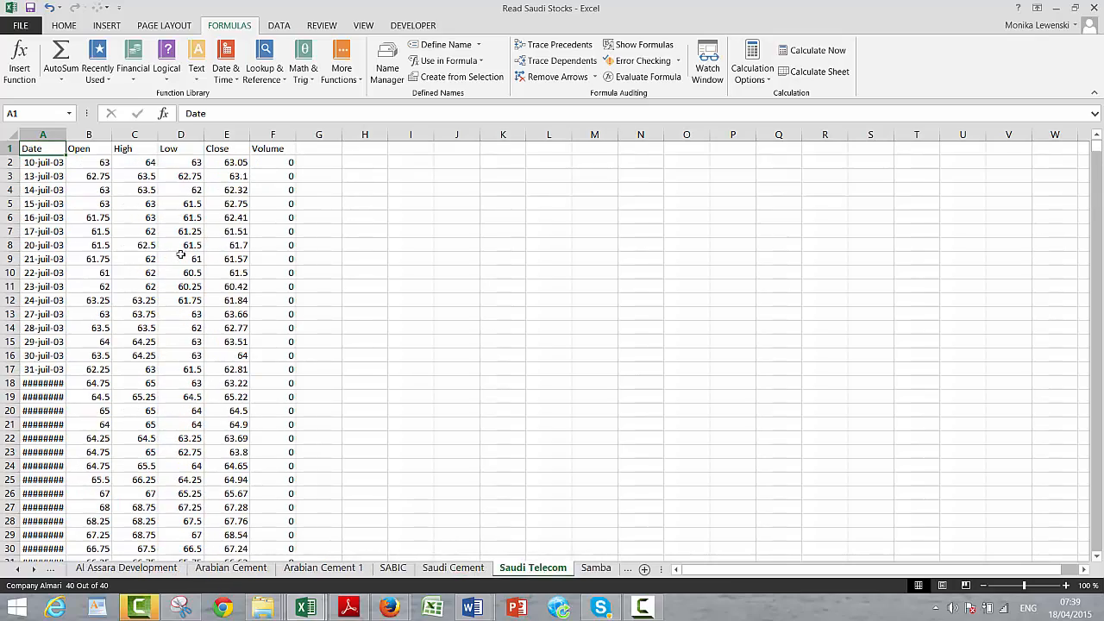
{"action": "key", "text": "ctrl+Page_Down"}
{"action": "key", "text": "ctrl+Page_Down"}
{"action": "key", "text": "ctrl+Page_Down"}
{"action": "key", "text": "ctrl+Page_Down"}
{"action": "key", "text": "ctrl+Page_Down"}
{"action": "key", "text": "ctrl+Page_Down"}
{"action": "key", "text": "ctrl+Page_Down"}
{"action": "key", "text": "ctrl+Page_Down"}
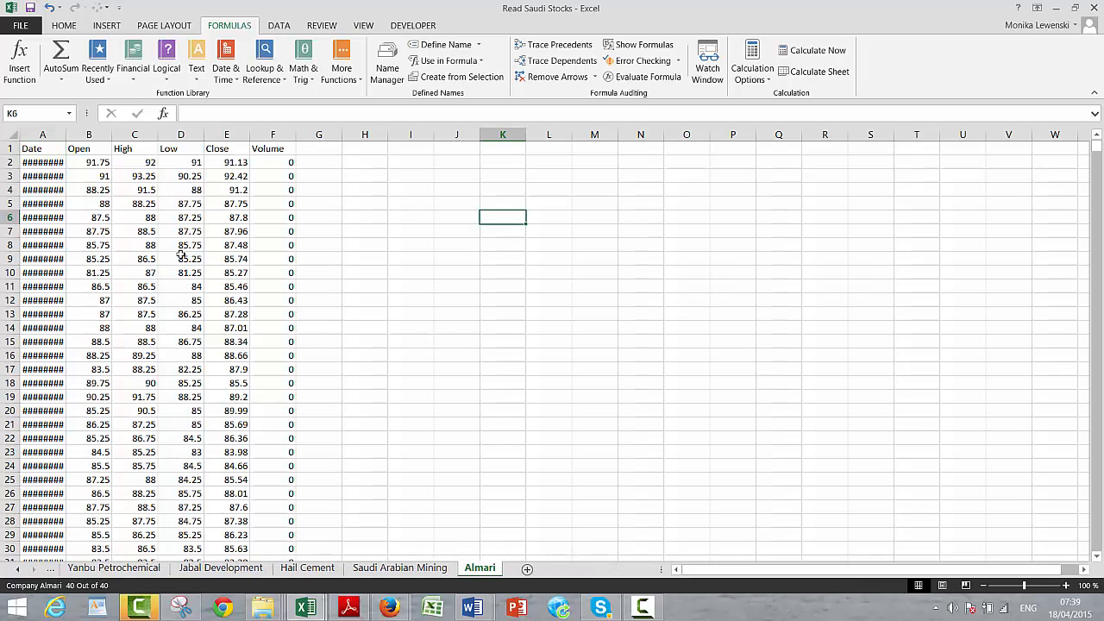
Review the sheets in reverse order, from Almari through the stock price sheets and charts back to Get Saudi Index
{"action": "key", "text": "ctrl+Page_Up"}
{"action": "key", "text": "ctrl+Page_Up"}
{"action": "key", "text": "ctrl+Page_Up"}
{"action": "key", "text": "ctrl+Page_Up"}
{"action": "key", "text": "ctrl+Page_Up"}
{"action": "key", "text": "ctrl+Page_Up"}
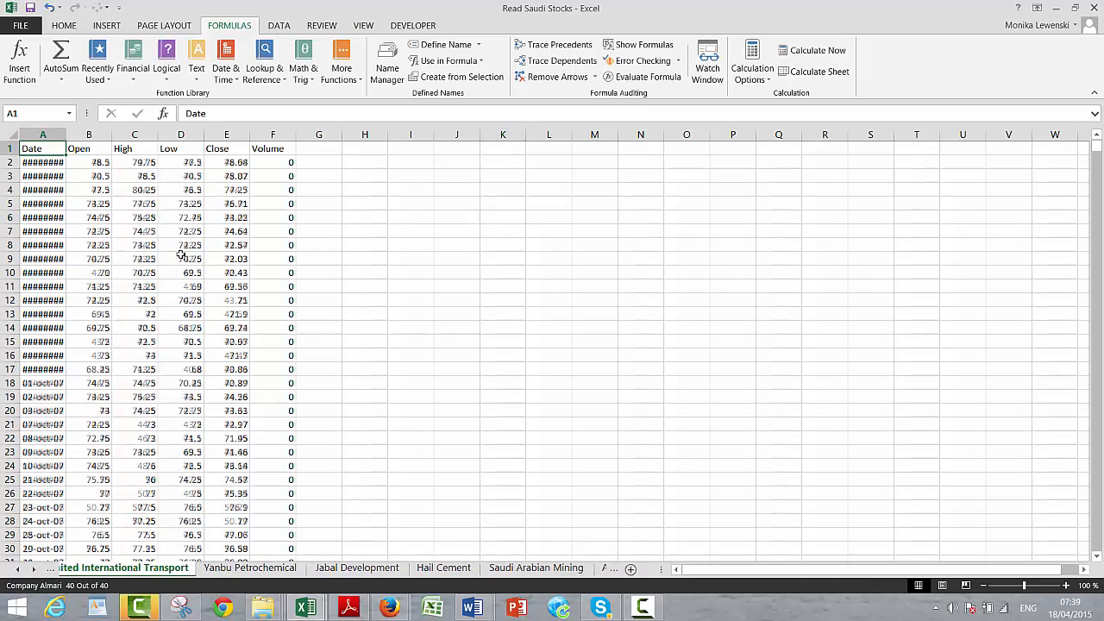
{"action": "key", "text": "ctrl+Page_Up"}
{"action": "key", "text": "ctrl+Page_Up"}
{"action": "key", "text": "ctrl+Page_Up"}
{"action": "key", "text": "ctrl+Page_Up"}
{"action": "key", "text": "ctrl+Page_Up"}
{"action": "key", "text": "ctrl+Page_Up"}
{"action": "key", "text": "ctrl+Page_Up"}
{"action": "key", "text": "ctrl+Page_Up"}
{"action": "key", "text": "ctrl+Page_Up"}
{"action": "key", "text": "ctrl+Page_Up"}
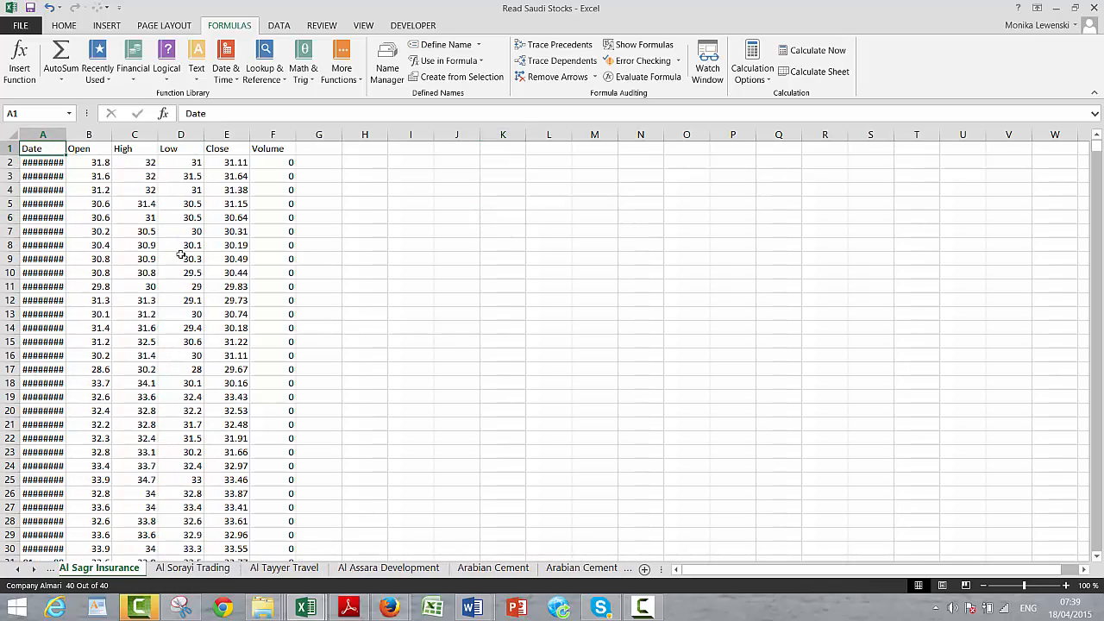
{"action": "key", "text": "ctrl+Page_Up"}
{"action": "key", "text": "ctrl+Page_Up"}
{"action": "key", "text": "ctrl+Page_Up"}
{"action": "key", "text": "ctrl+Page_Up"}
{"action": "key", "text": "ctrl+Page_Up"}
{"action": "key", "text": "ctrl+Page_Up"}
{"action": "key", "text": "ctrl+Page_Up"}
{"action": "key", "text": "ctrl+Page_Up"}
{"action": "key", "text": "ctrl+Page_Up"}
{"action": "key", "text": "ctrl+Page_Up"}
{"action": "key", "text": "ctrl+Page_Up"}
{"action": "key", "text": "ctrl+Page_Up"}
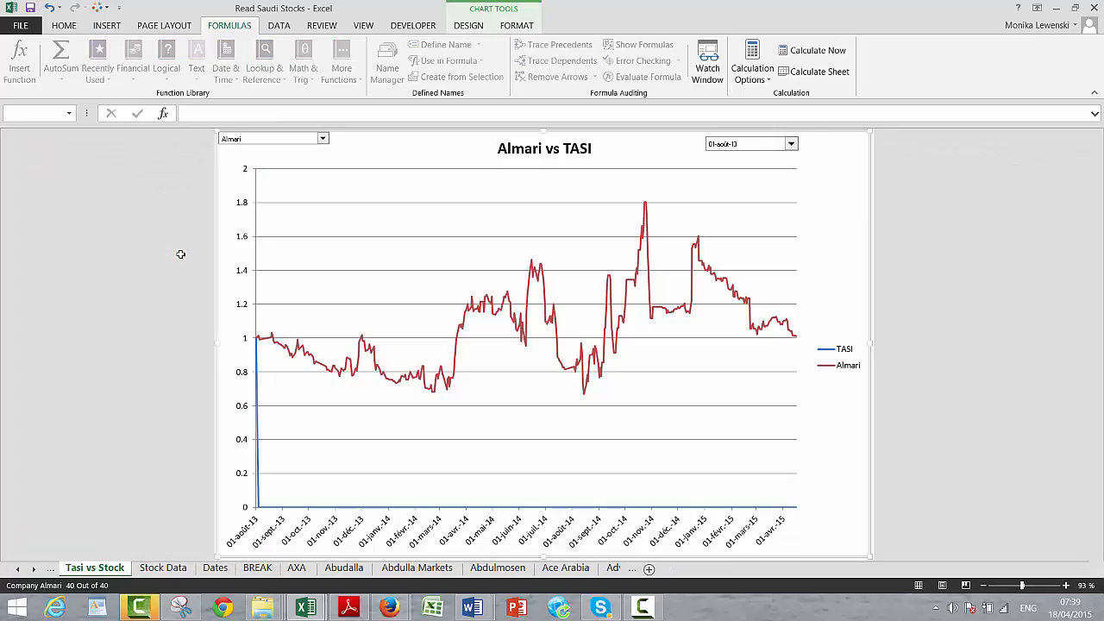
{"action": "key", "text": "ctrl+Page_Up"}
{"action": "key", "text": "ctrl+Page_Up"}
{"action": "key", "text": "ctrl+Page_Up"}
{"action": "key", "text": "ctrl+Page_Up"}
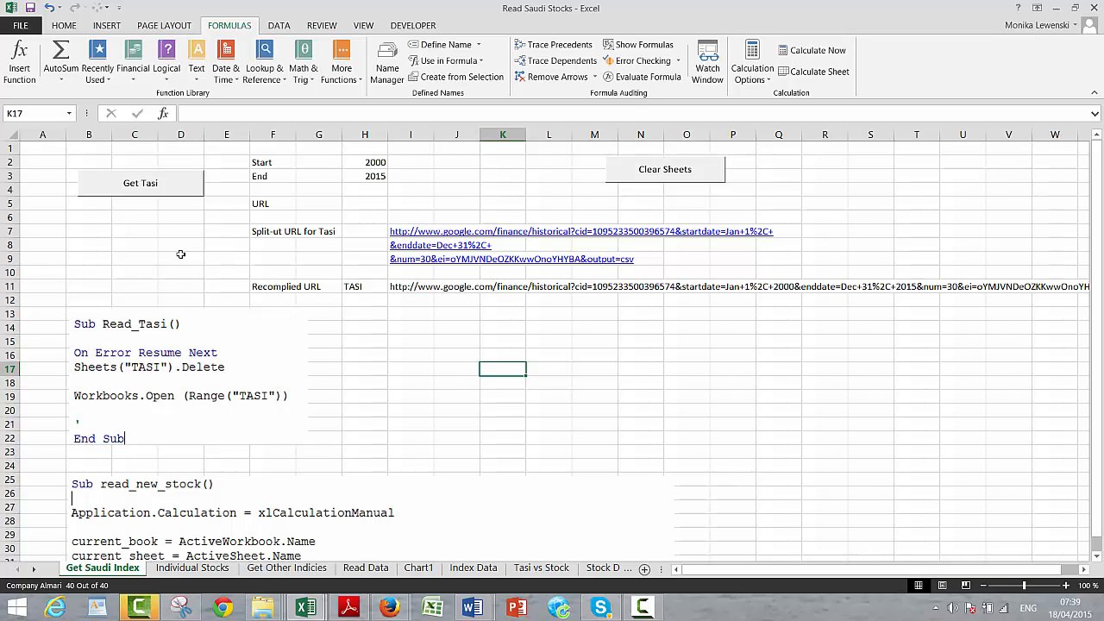
Look over the sheets following Get Saudi Index, including Read Data and Chart1, and return to Index Data
{"action": "key", "text": "ctrl+Page_Down"}
{"action": "key", "text": "ctrl+Page_Down"}
{"action": "key", "text": "ctrl+Page_Down"}
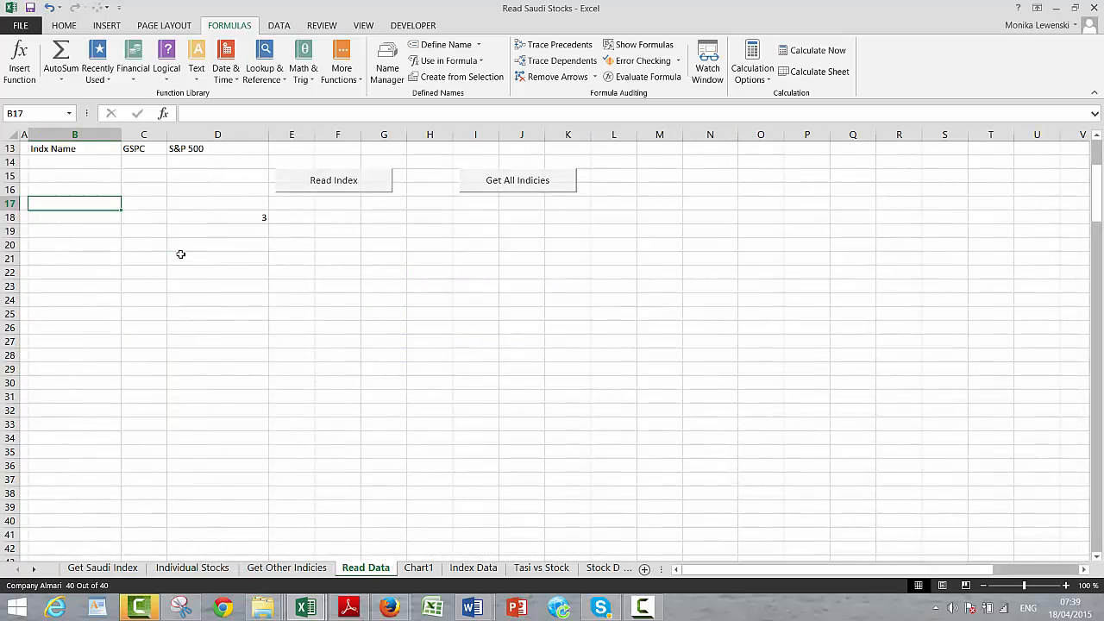
{"action": "key", "text": "ctrl+Page_Down"}
{"action": "key", "text": "ctrl+Page_Down"}
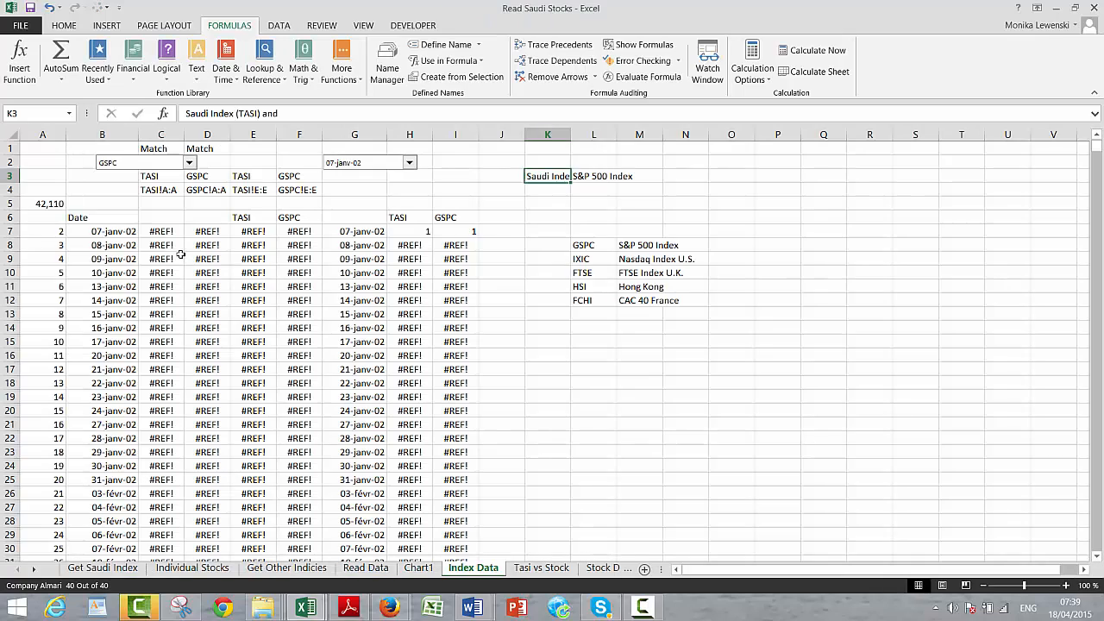
{"action": "key", "text": "ctrl+Page_Down"}
{"action": "key", "text": "ctrl+Page_Up"}
Examine the header area of the Index Data table, moving from cell K3 to cell A1
{"action": "key", "text": "Left"}
{"action": "key", "text": "Left"}
{"action": "key", "text": "Left"}
{"action": "key", "text": "Left"}
{"action": "key", "text": "Left"}
{"action": "key", "text": "Left"}
{"action": "key", "text": "Left"}
{"action": "key", "text": "Left"}
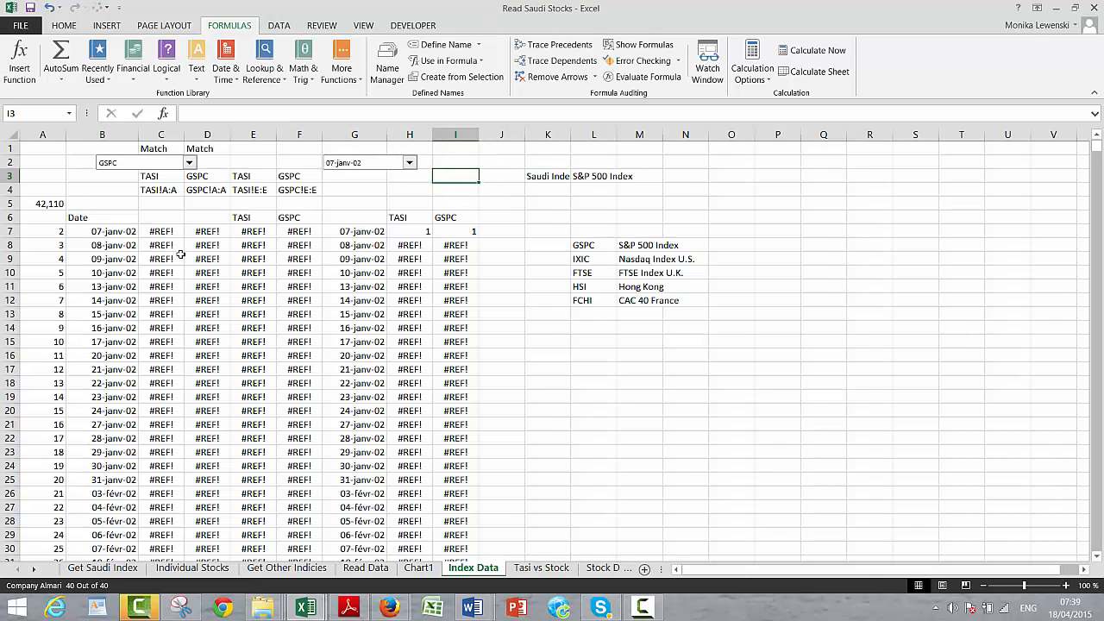
{"action": "key", "text": "Down"}
{"action": "key", "text": "Left"}
{"action": "key", "text": "Left"}
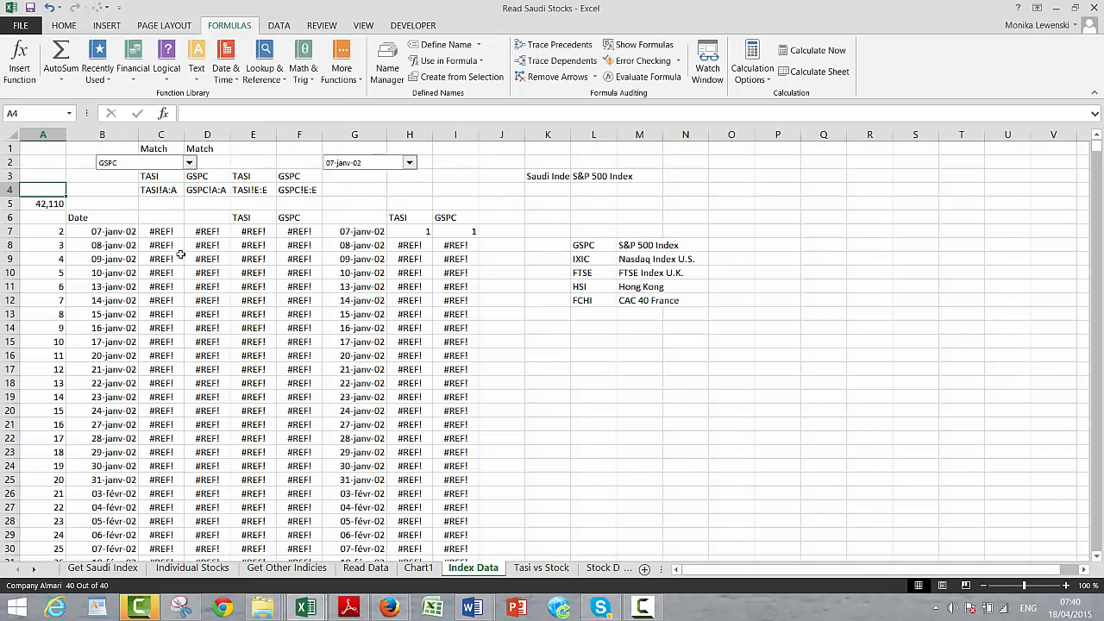
{"action": "key", "text": "Up"}
{"action": "key", "text": "Up"}
{"action": "key", "text": "Up"}
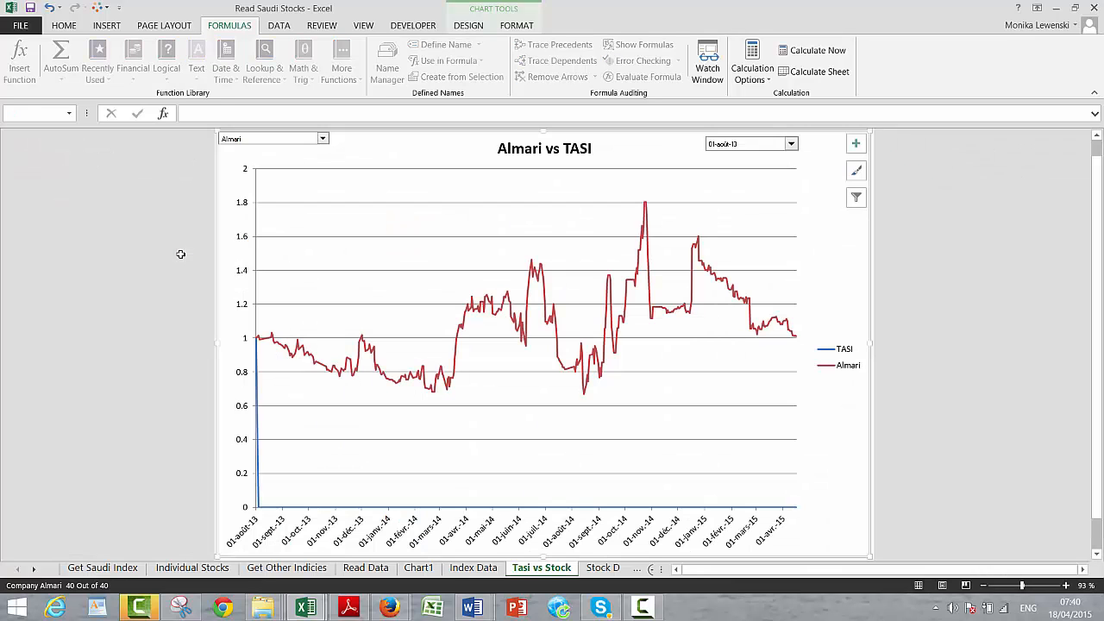
Examine the Tasi vs Stock chart and the Stock Data and Dates sheets, returning to Stock Data
{"action": "key", "text": "ctrl+Page_Down"}
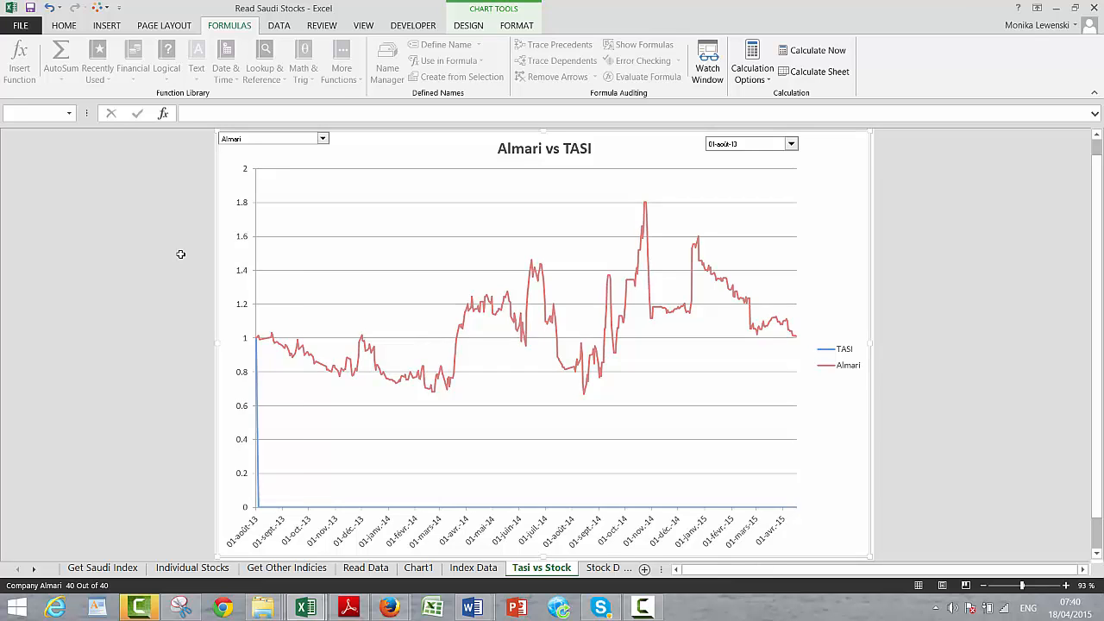
{"action": "key", "text": "ctrl+Page_Up"}
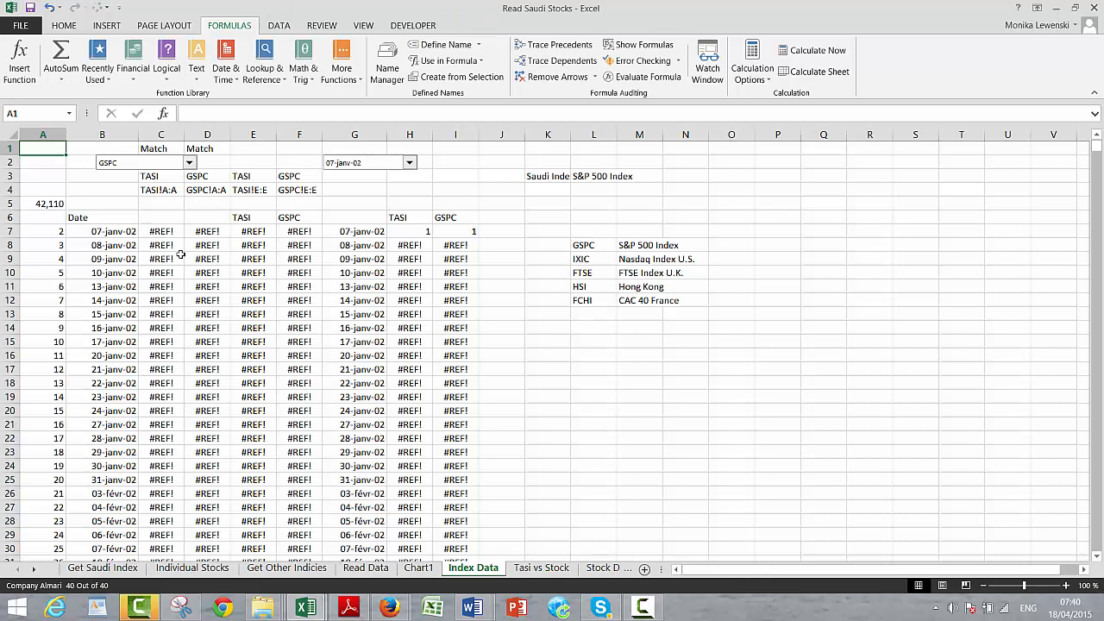
{"action": "key", "text": "ctrl+Page_Down"}
{"action": "key", "text": "ctrl+Page_Down"}
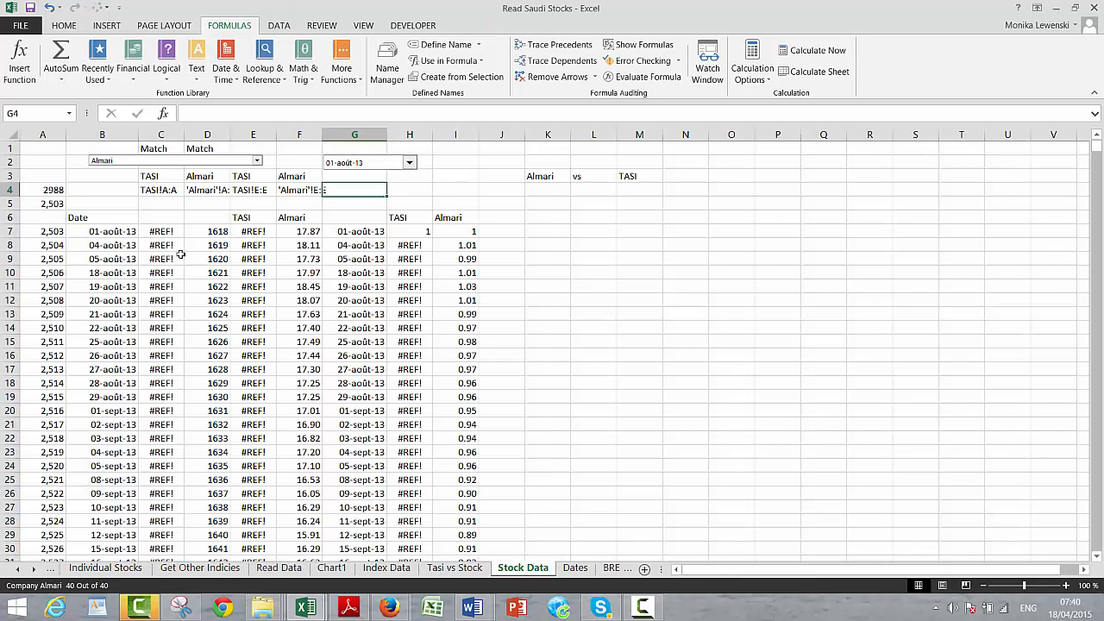
{"action": "key", "text": "ctrl+Page_Down"}
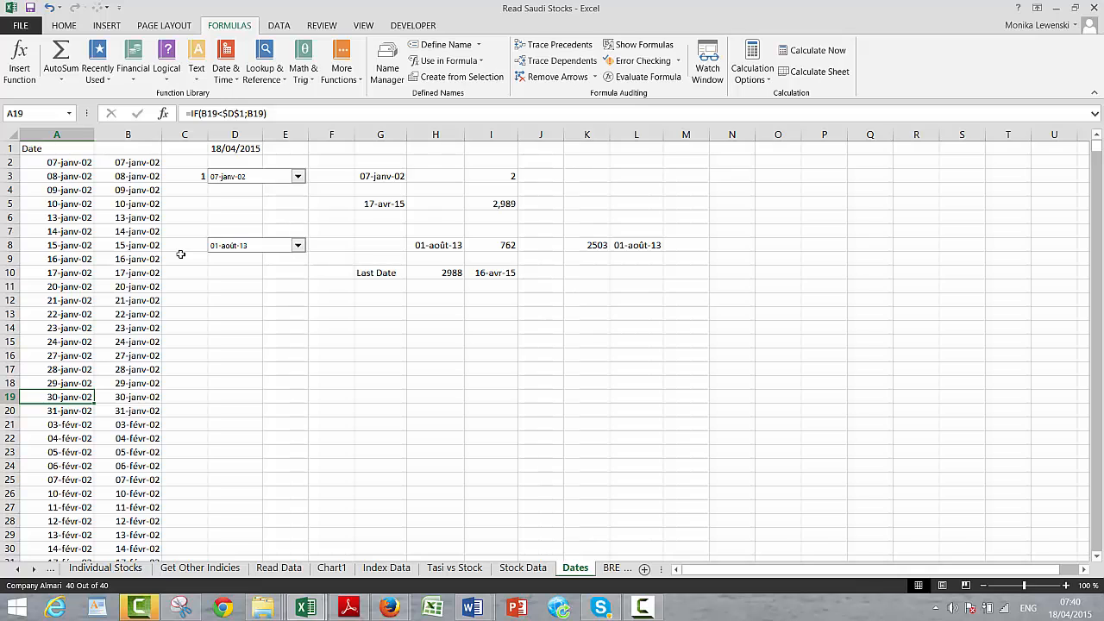
{"action": "key", "text": "ctrl+Page_Down"}
{"action": "key", "text": "ctrl+Page_Up"}
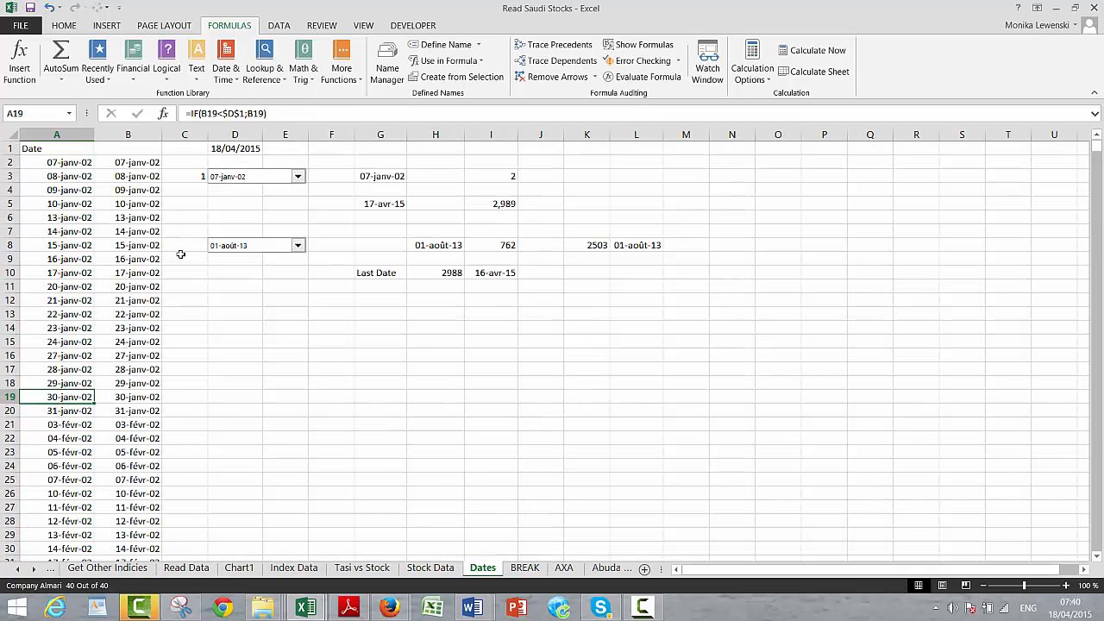
{"action": "key", "text": "ctrl+Page_Up"}
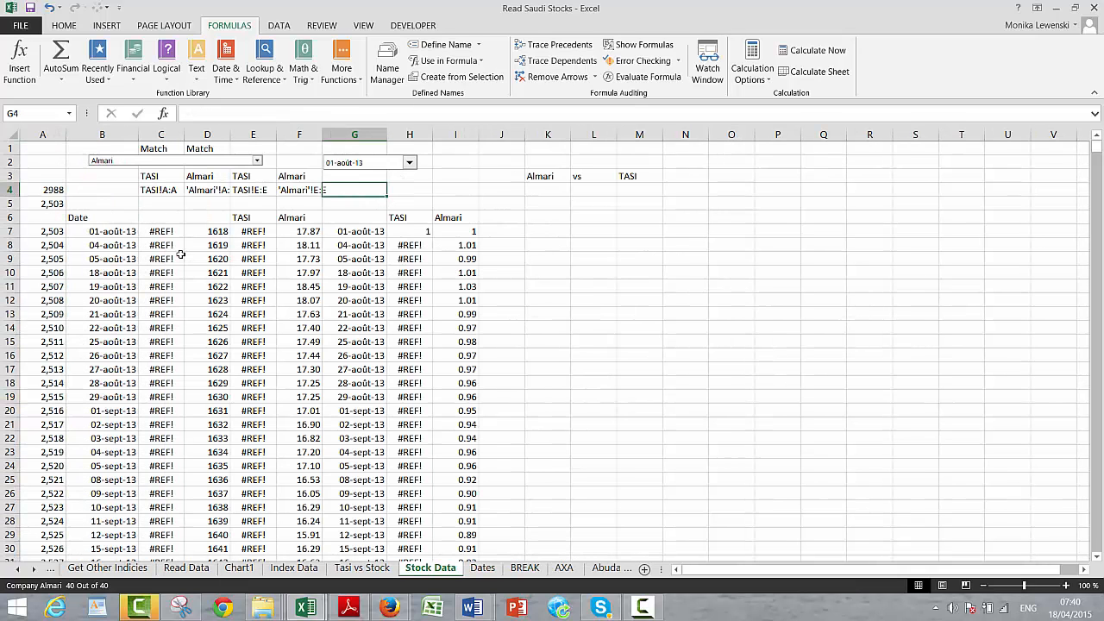
Review the sheets from Stock Data back past Read Data, then forward through Chart1 to Stock Data again
{"action": "key", "text": "ctrl+Page_Up"}
{"action": "key", "text": "ctrl+Page_Up"}
{"action": "key", "text": "ctrl+Page_Up"}
{"action": "key", "text": "ctrl+Page_Up"}
{"action": "key", "text": "ctrl+Page_Up"}
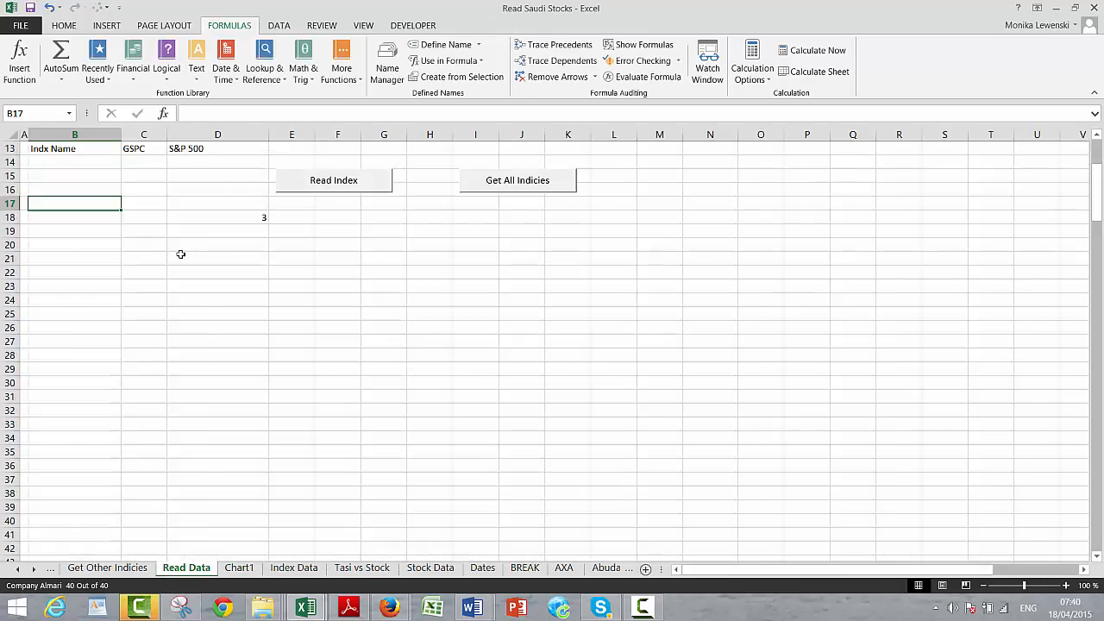
{"action": "key", "text": "ctrl+Page_Up"}
{"action": "key", "text": "ctrl+Page_Down"}
{"action": "key", "text": "ctrl+Page_Down"}
{"action": "key", "text": "ctrl+Page_Down"}
{"action": "key", "text": "ctrl+Page_Down"}
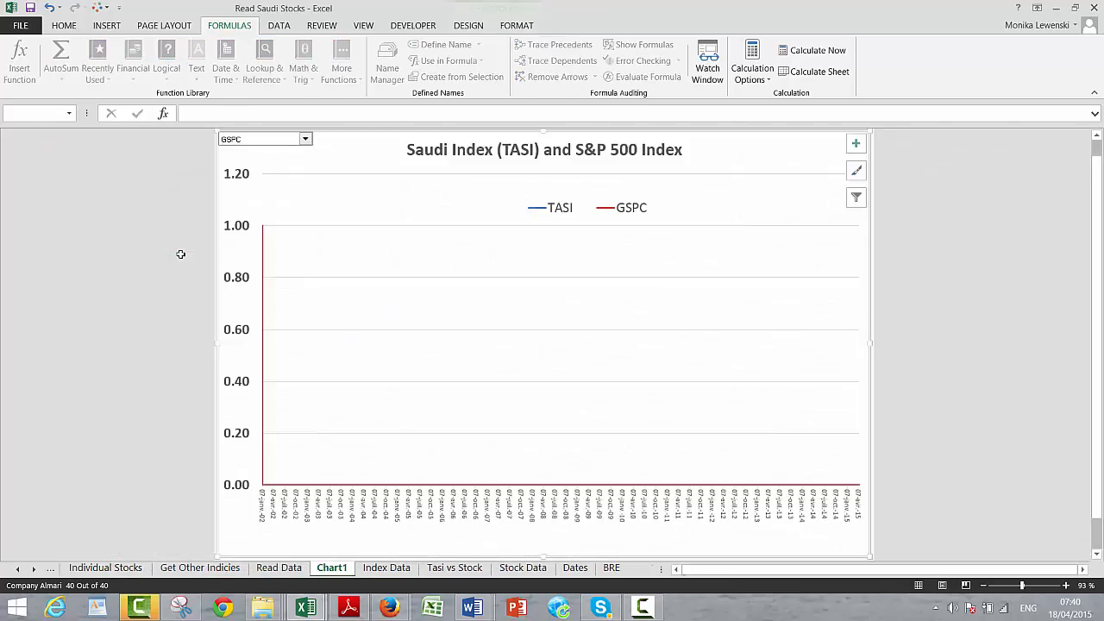
{"action": "key", "text": "ctrl+Page_Down"}
{"action": "key", "text": "ctrl+Page_Down"}
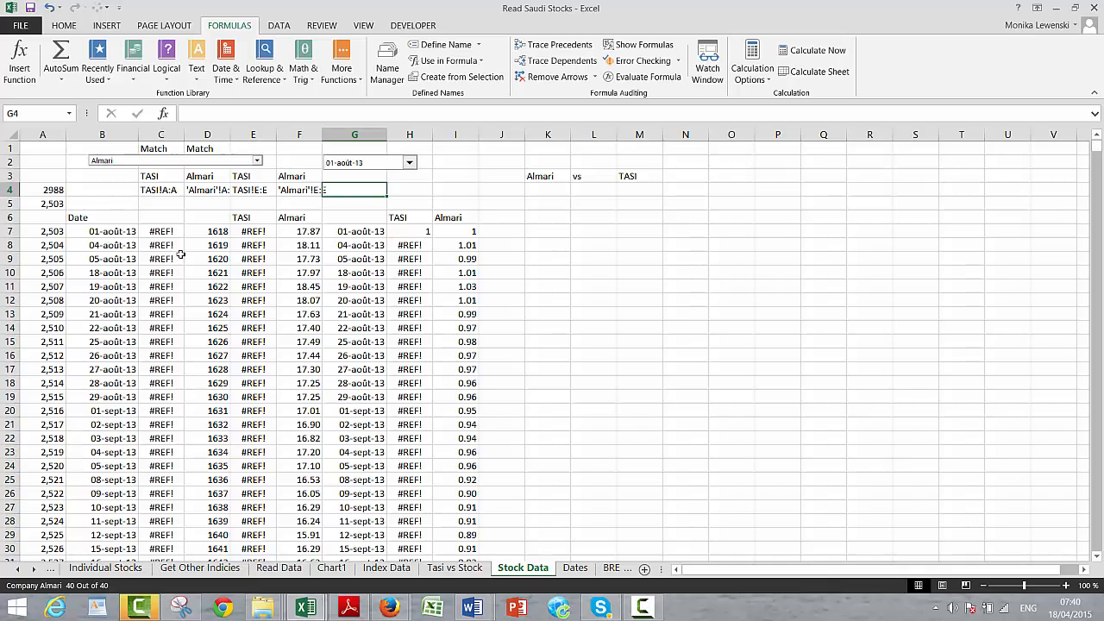
Delete the Stock Data worksheet from the workbook
{"action": "key", "text": "ctrl+Page_Up"}
{"action": "key", "text": "ctrl+Page_Down"}
{"action": "key", "text": "alt+e"}
{"action": "key", "text": "l"}
{"action": "key", "text": "Return"}
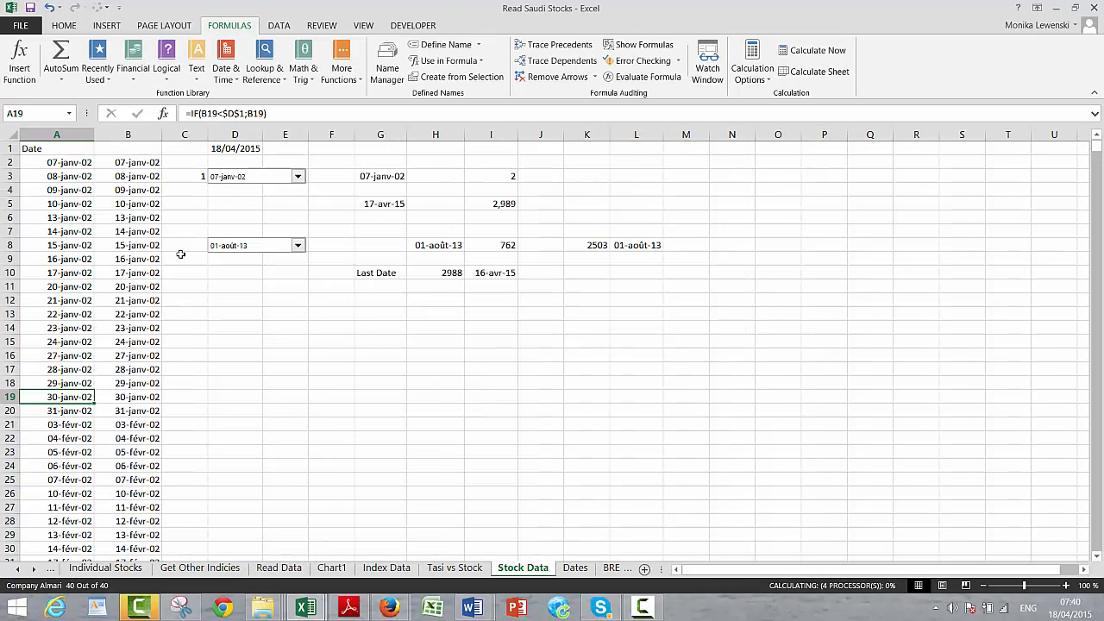
Delete the Dates worksheet from the workbook
{"action": "key", "text": "alt+e"}
{"action": "key", "text": "l"}
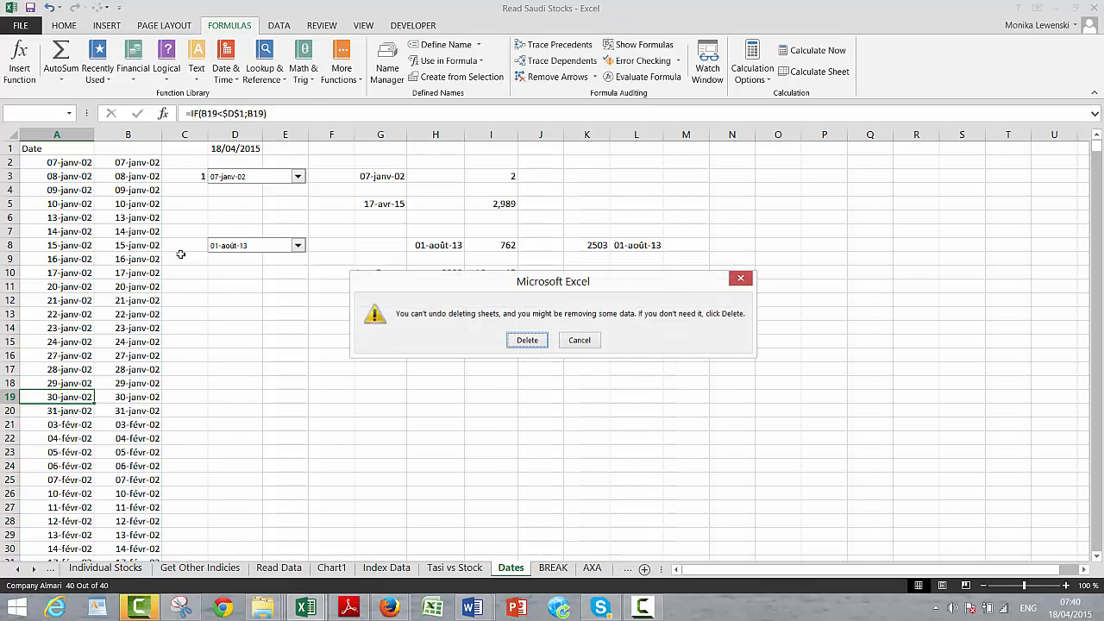
{"action": "key", "text": "Return"}
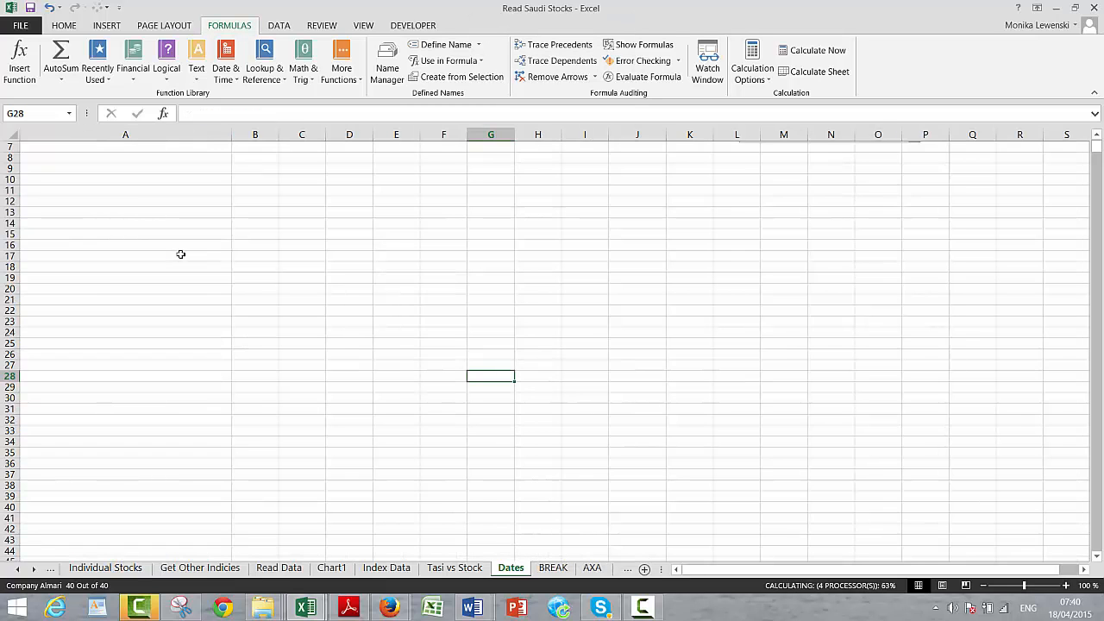
Delete the Tasi vs Stock chart sheet, keeping the BREAK sheet
{"action": "key", "text": "alt+e"}
{"action": "key", "text": "l"}
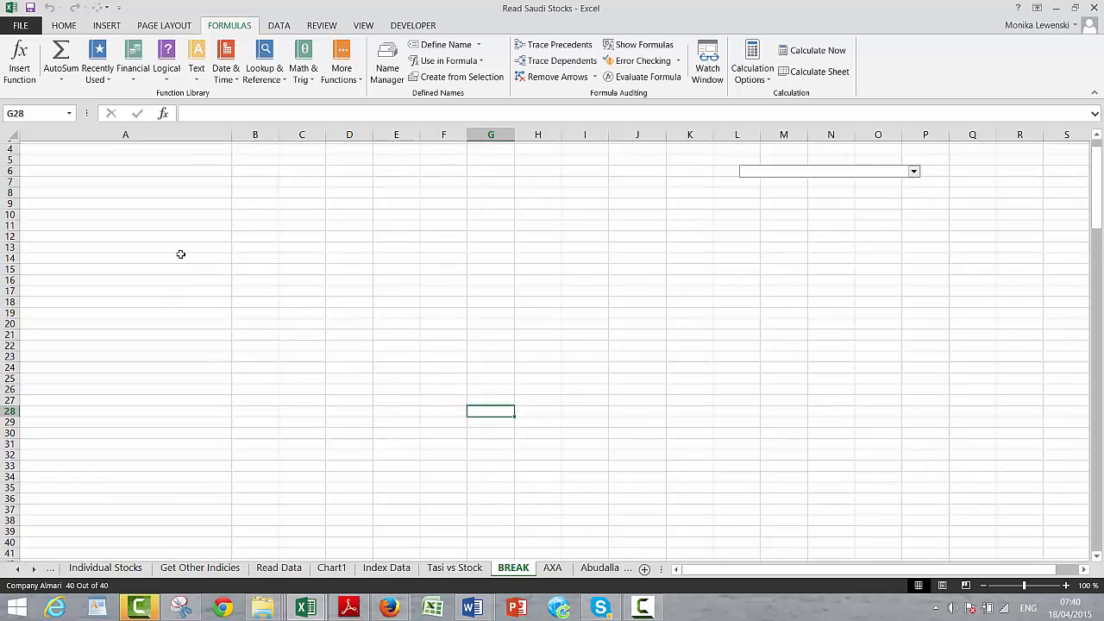
{"action": "scroll", "coordinate": [180, 253], "scroll_direction": "up", "scroll_amount": 1}
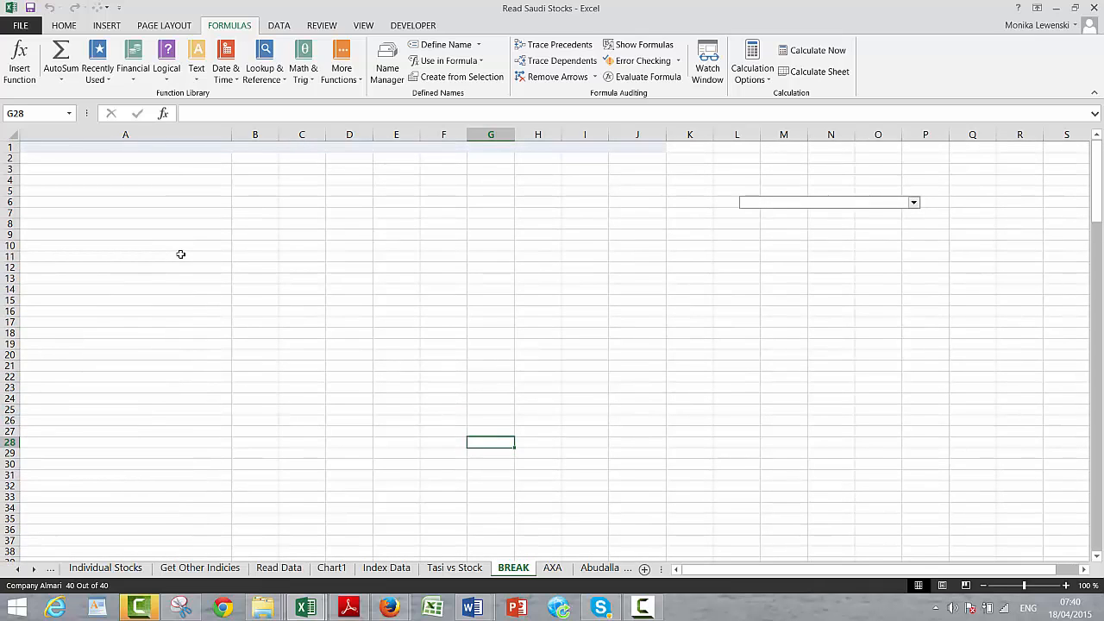
{"action": "key", "text": "Return"}
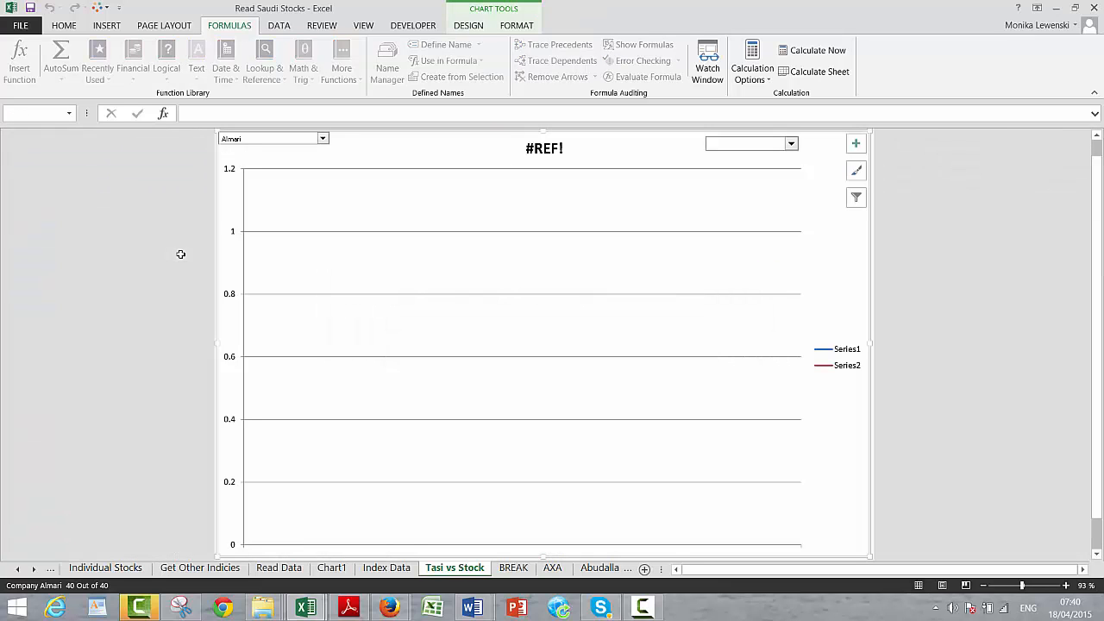
{"action": "key", "text": "alt+e"}
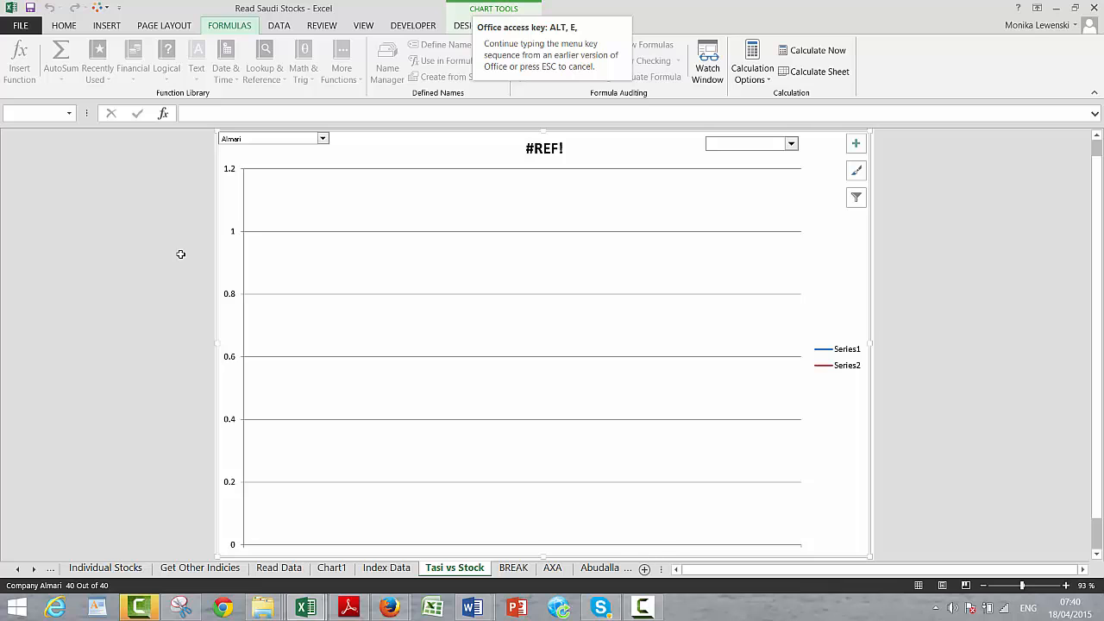
{"action": "key", "text": "l"}
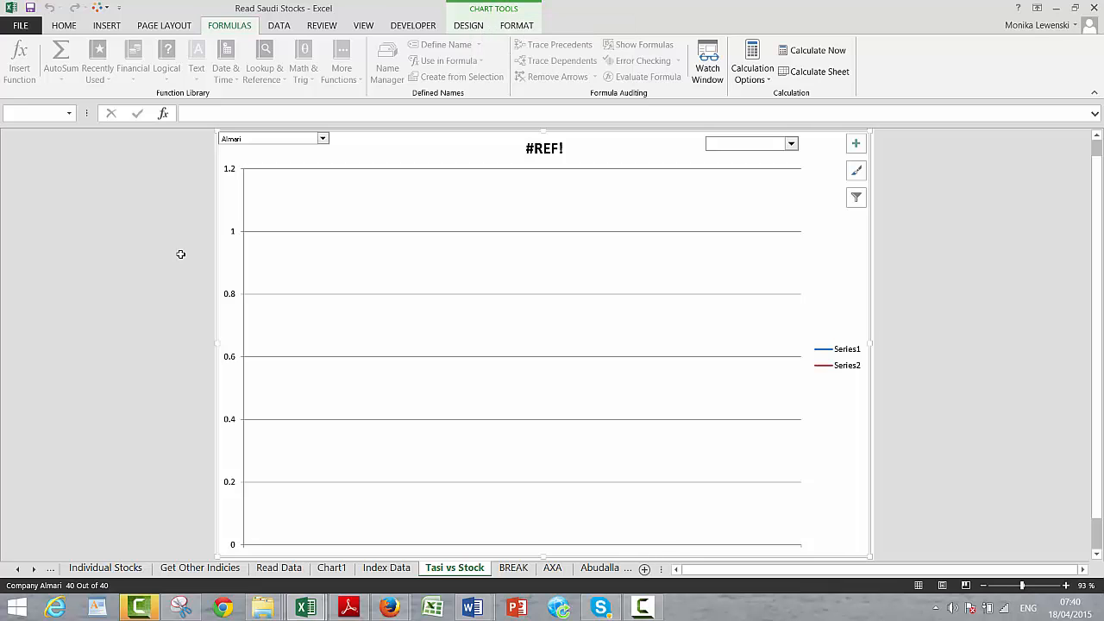
{"action": "key", "text": "Return"}
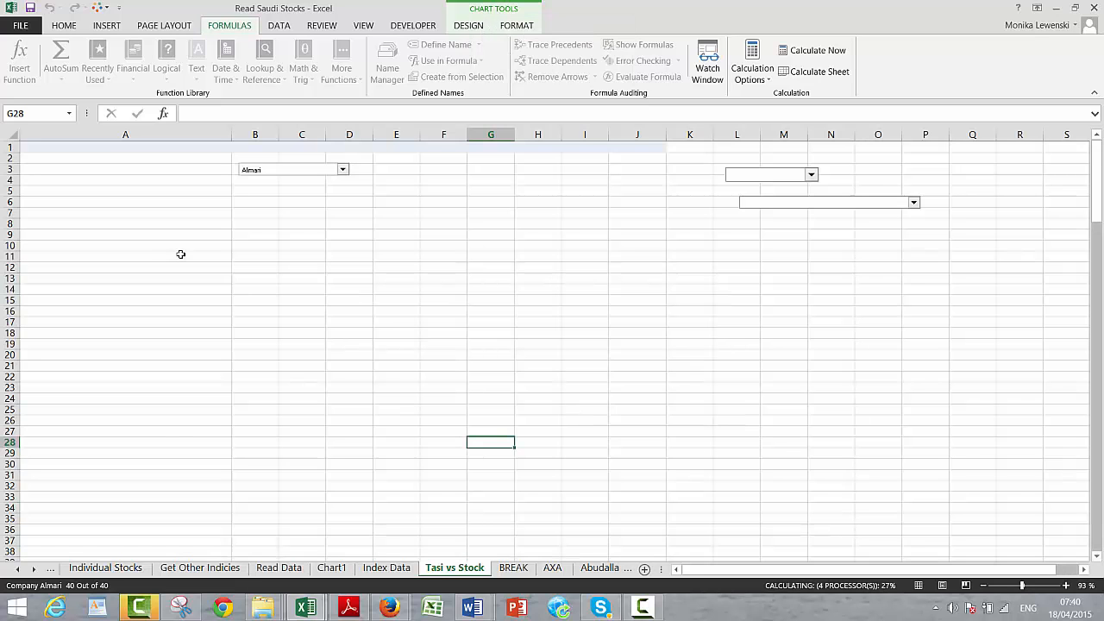
Delete the Index Data worksheet from the workbook
{"action": "left_click", "coordinate": [385, 569]}
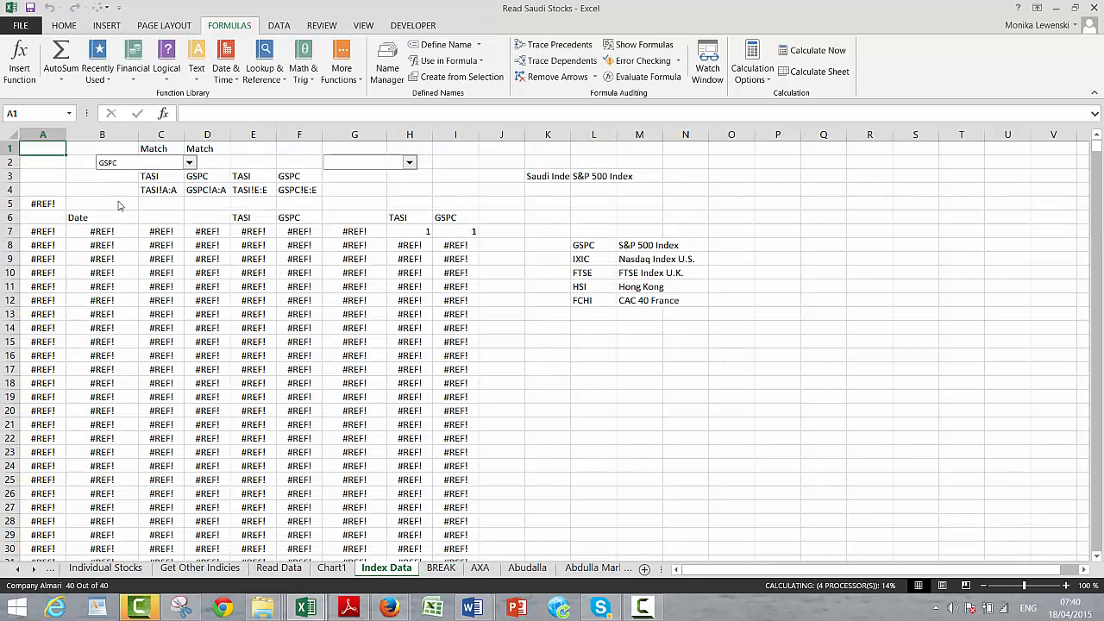
{"action": "left_click", "coordinate": [89, 174]}
{"action": "key", "text": "alt+e"}
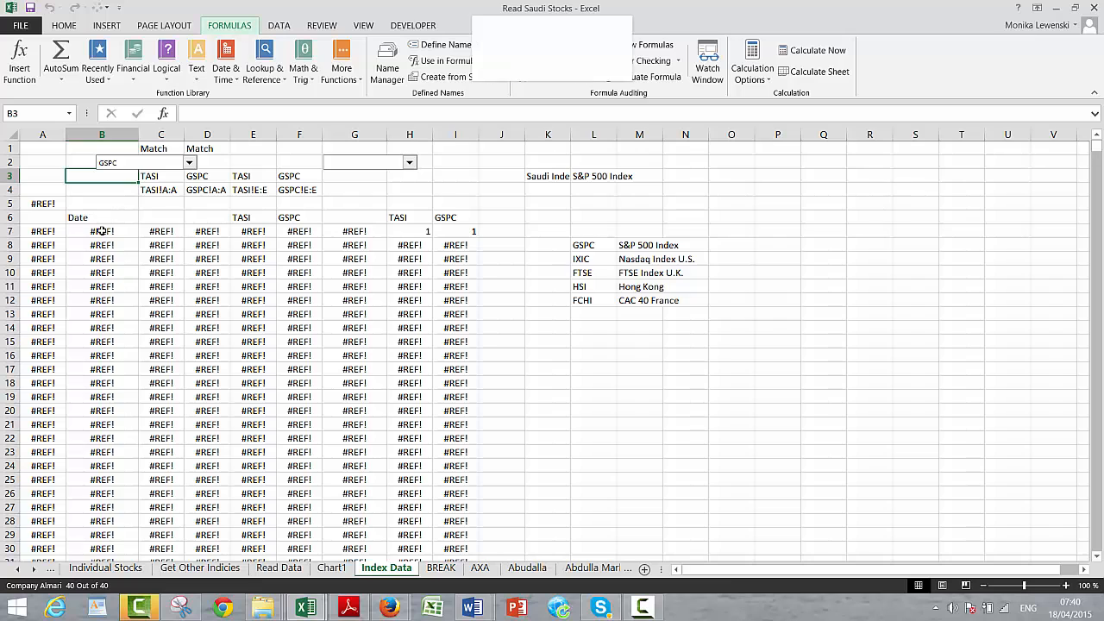
{"action": "key", "text": "l"}
{"action": "key", "text": "Return"}
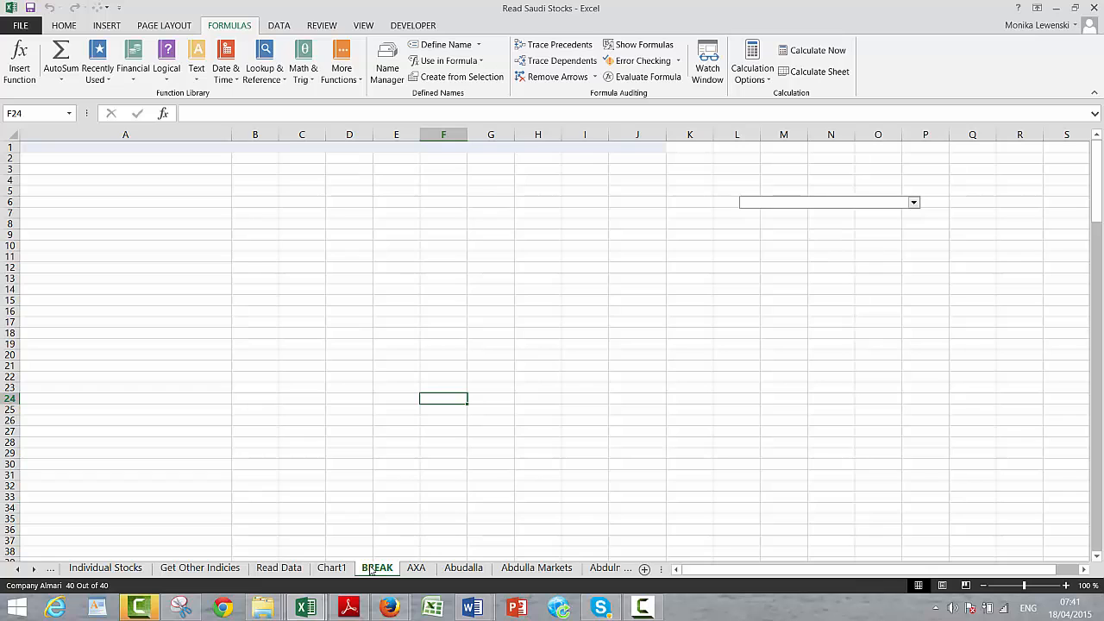
Insert a new blank worksheet directly before the BREAK sheet
{"action": "key", "text": "shift+F11"}
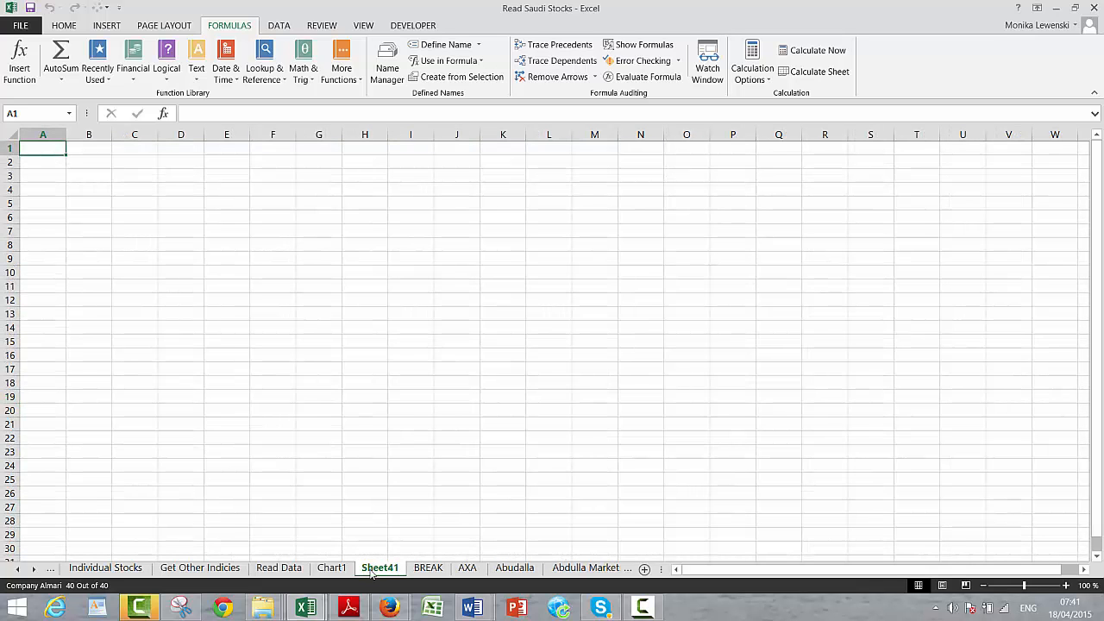
Rename the new worksheet Summary of Stocks and move it in front of the Chart1 sheet
{"action": "double_click", "coordinate": [372, 569]}
{"action": "type", "text": "S"}
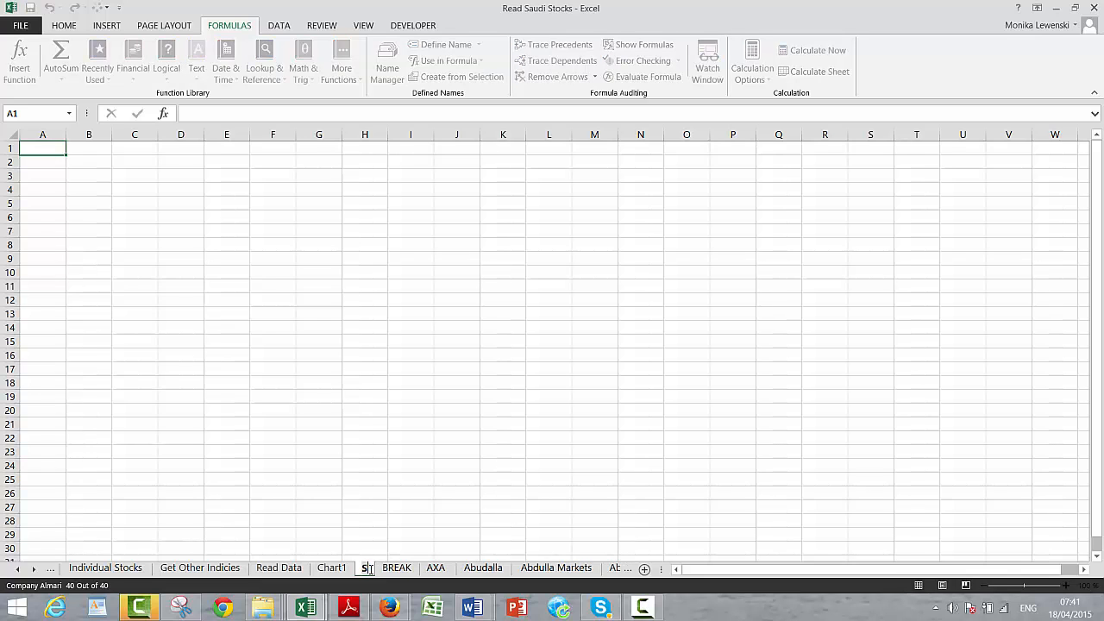
{"action": "type", "text": "ummar"}
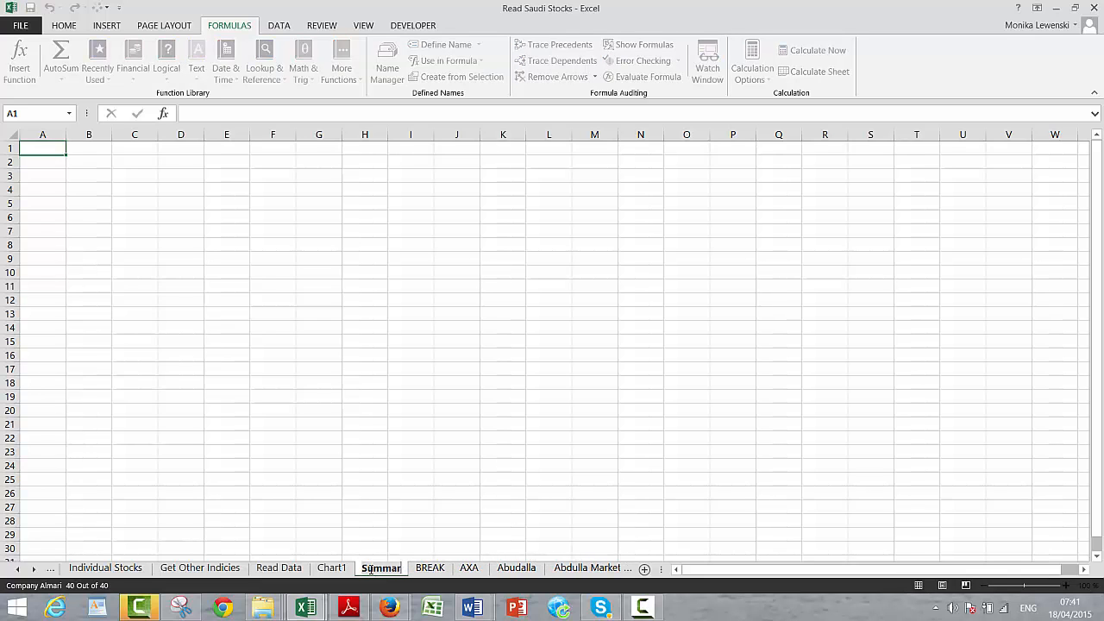
{"action": "type", "text": "y of Stocks"}
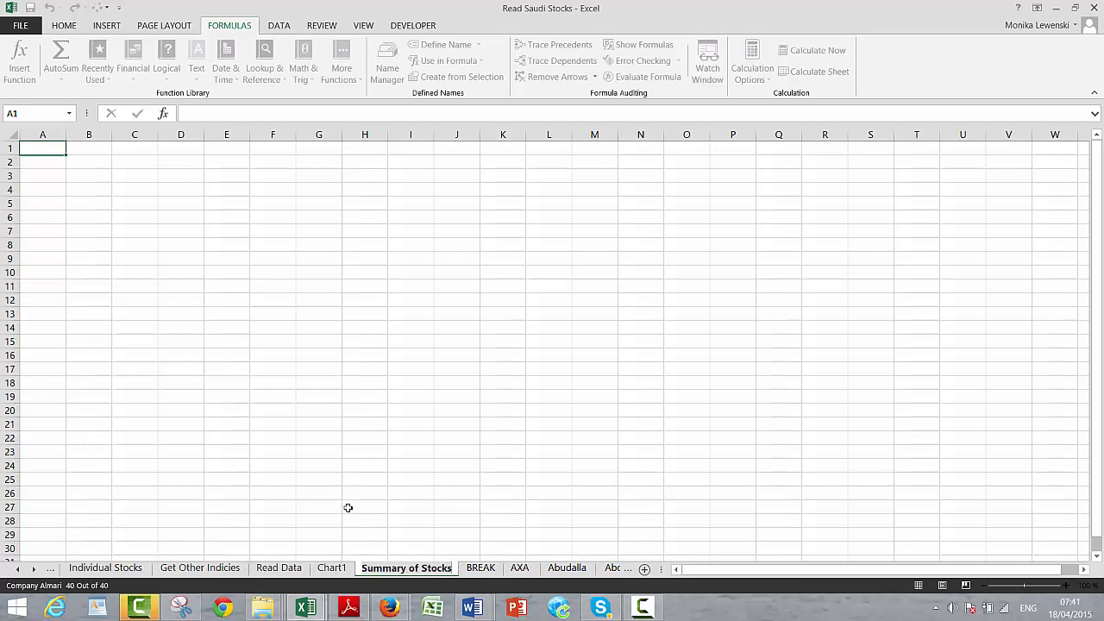
{"action": "left_click", "coordinate": [339, 464]}
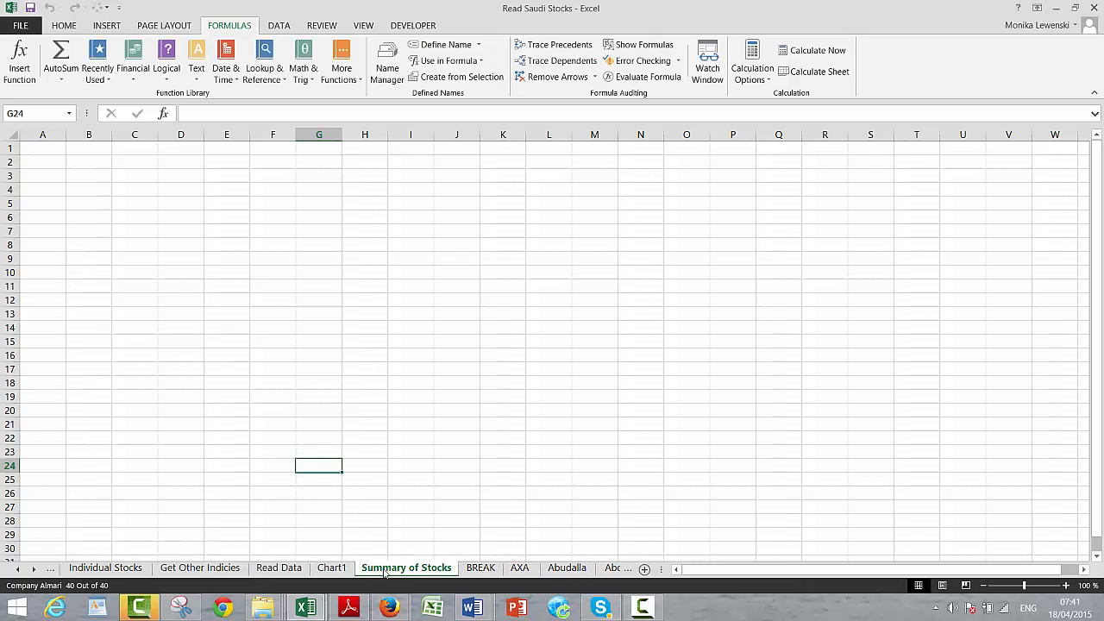
{"action": "left_click_drag", "start_coordinate": [386, 574], "coordinate": [310, 569]}
{"action": "left_click", "coordinate": [383, 464]}
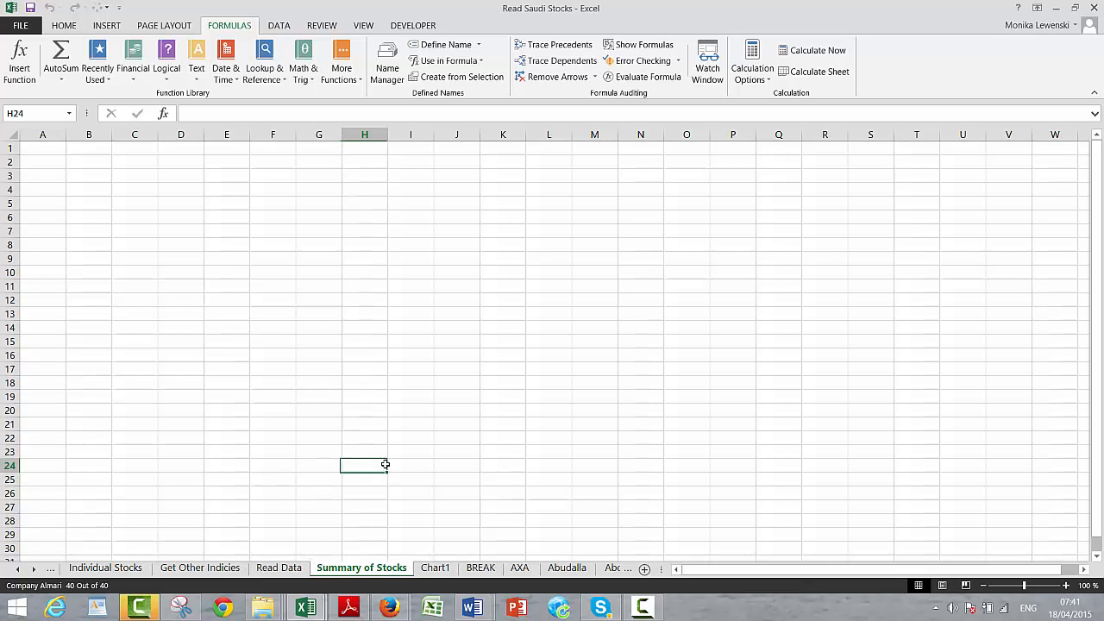
Enter the heading Date in cell A1 of the Summary of Stocks sheet
{"action": "key", "text": "Up"}
{"action": "key", "text": "Up"}
{"action": "key", "text": "Up"}
{"action": "key", "text": "Up"}
{"action": "key", "text": "Up"}
{"action": "key", "text": "Up"}
{"action": "key", "text": "Up"}
{"action": "key", "text": "Up"}
{"action": "key", "text": "Up"}
{"action": "key", "text": "Up"}
{"action": "key", "text": "Up"}
{"action": "key", "text": "Up"}
{"action": "key", "text": "Up"}
{"action": "key", "text": "Up"}
{"action": "key", "text": "Up"}
{"action": "key", "text": "Up"}
{"action": "key", "text": "Up"}
{"action": "key", "text": "Up"}
{"action": "key", "text": "Up"}
{"action": "key", "text": "Up"}
{"action": "key", "text": "Up"}
{"action": "key", "text": "Up"}
{"action": "key", "text": "Up"}
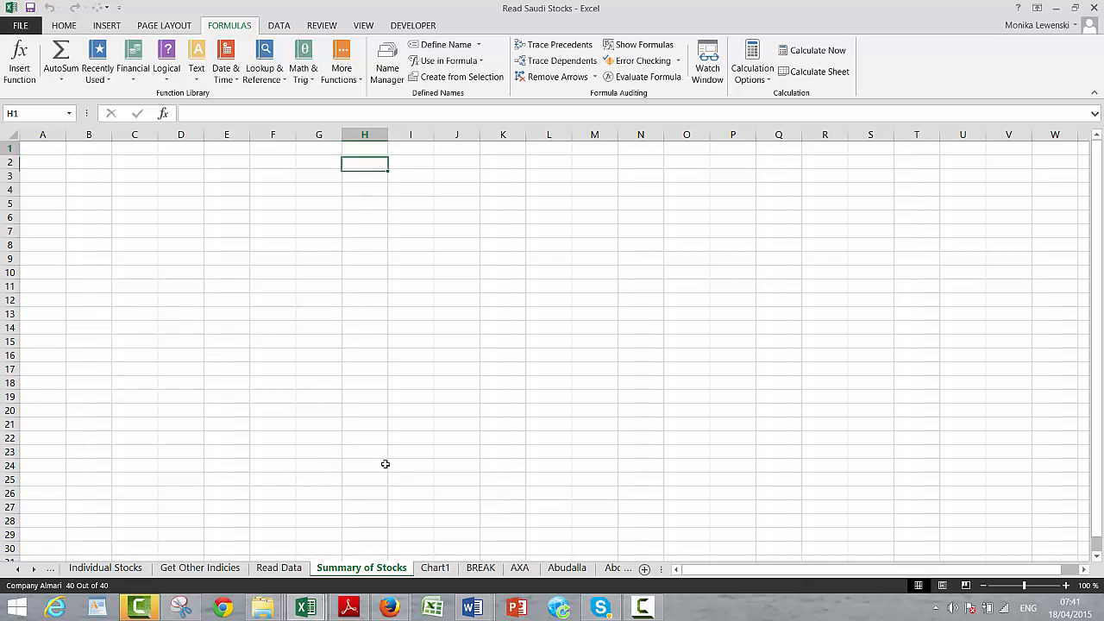
{"action": "key", "text": "Left"}
{"action": "key", "text": "Left"}
{"action": "key", "text": "Left"}
{"action": "key", "text": "Left"}
{"action": "key", "text": "Left"}
{"action": "key", "text": "Left"}
{"action": "key", "text": "Left"}
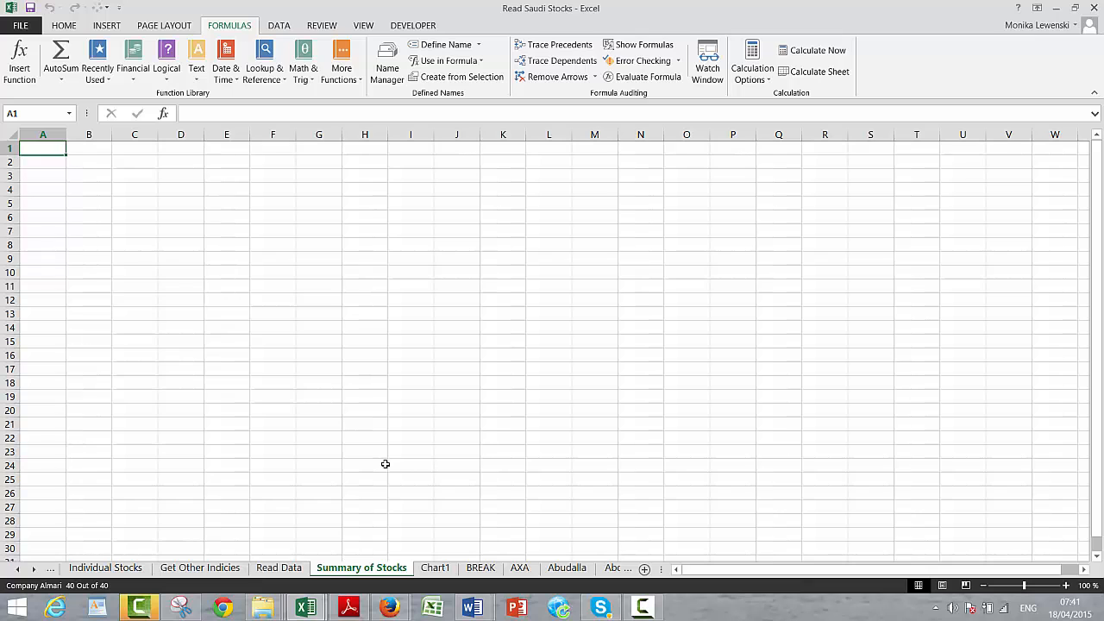
{"action": "key", "text": "Right"}
{"action": "key", "text": "Left"}
{"action": "type", "text": "Date"}
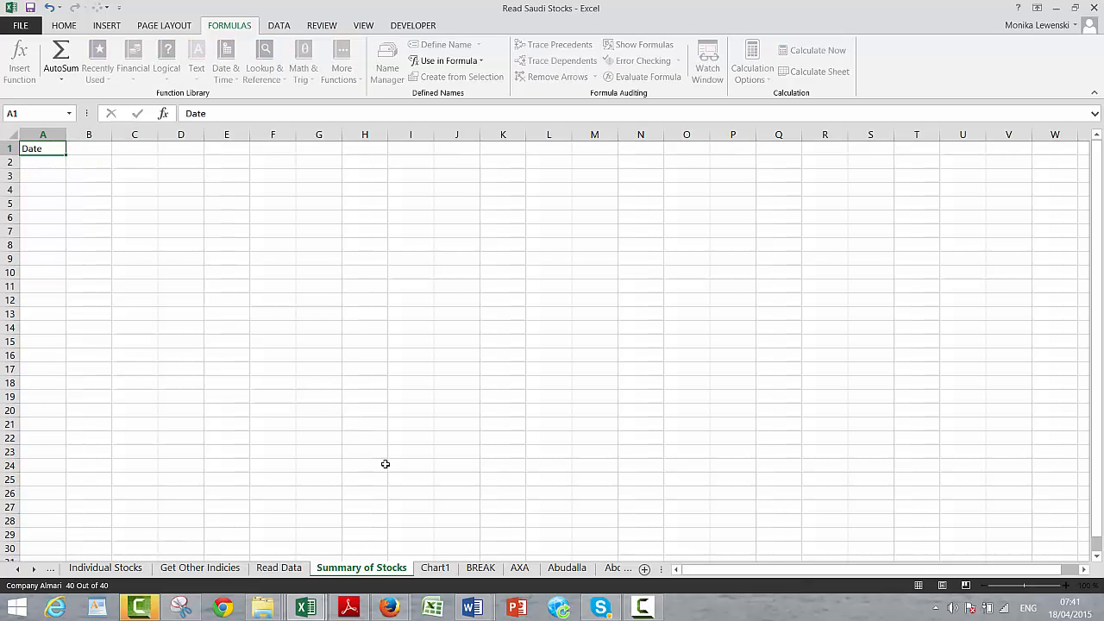
{"action": "key", "text": "Return"}
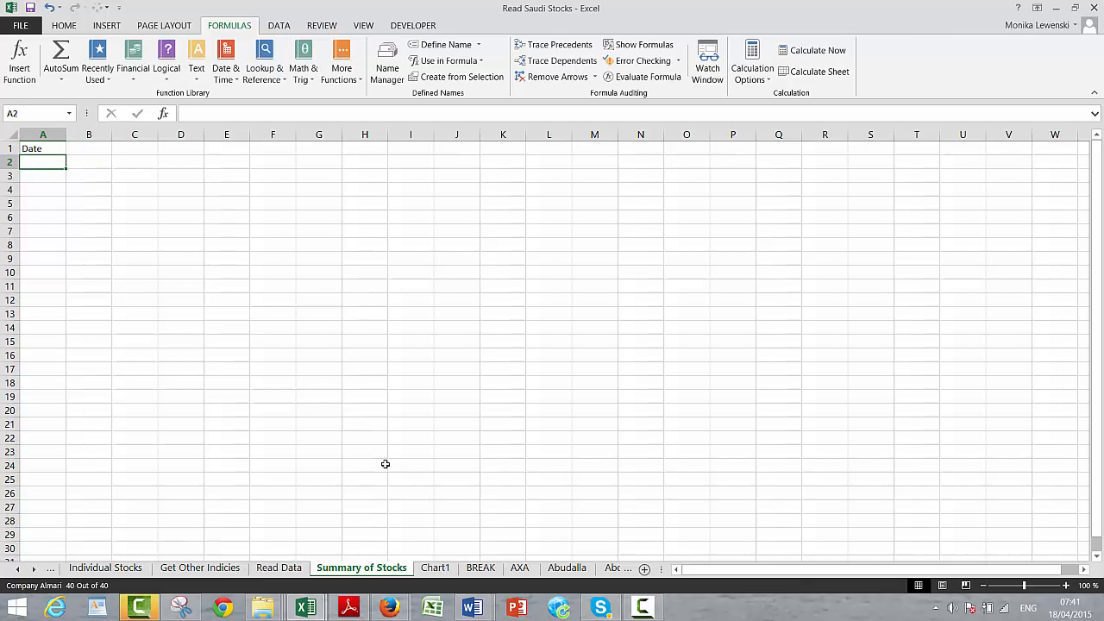
Enter the start date 01/01/2000 in cell A2 under the Date heading
{"action": "type", "text": "1/01/"}
{"action": "type", "text": "200"}
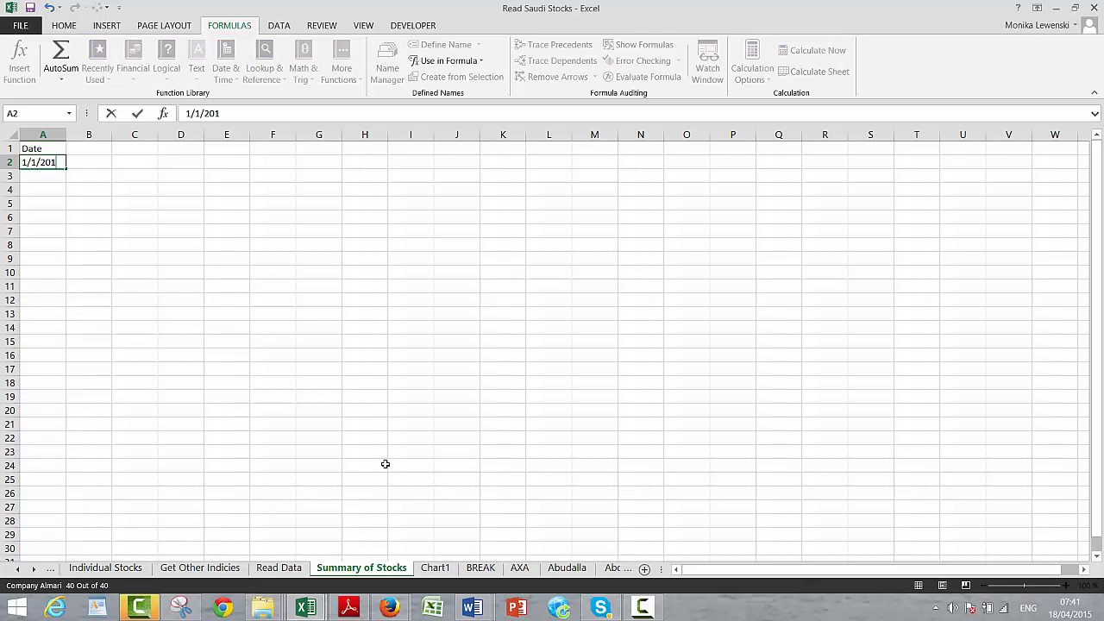
{"action": "type", "text": "0"}
{"action": "key", "text": "Return"}
{"action": "key", "text": "Up"}
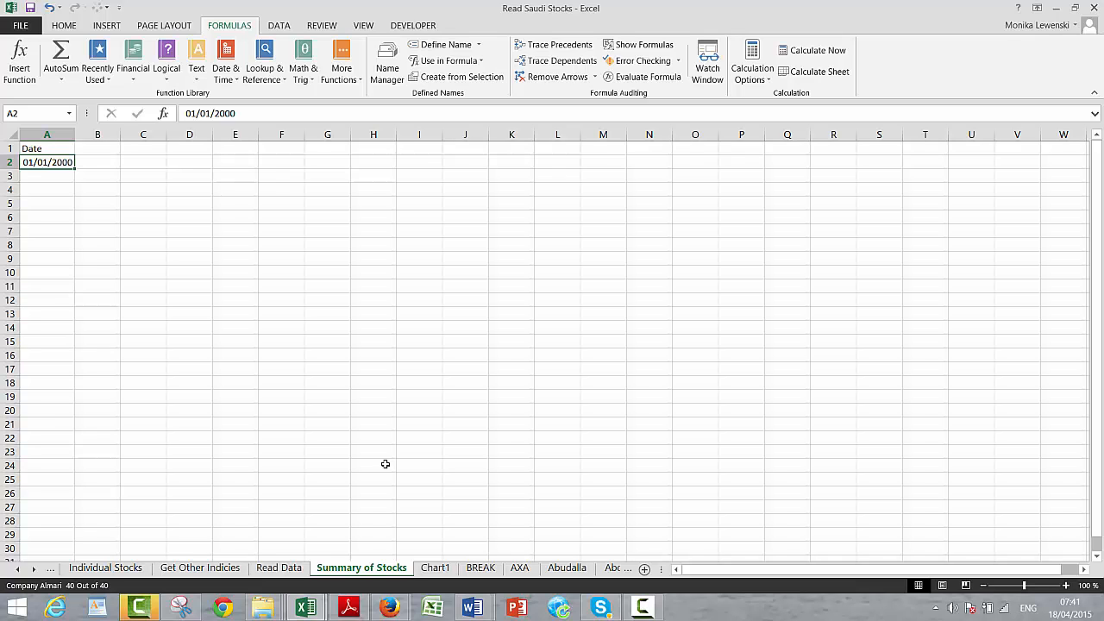
Format the start date in A2 as day, abbreviated month and two-digit year
{"action": "key", "text": "Down"}
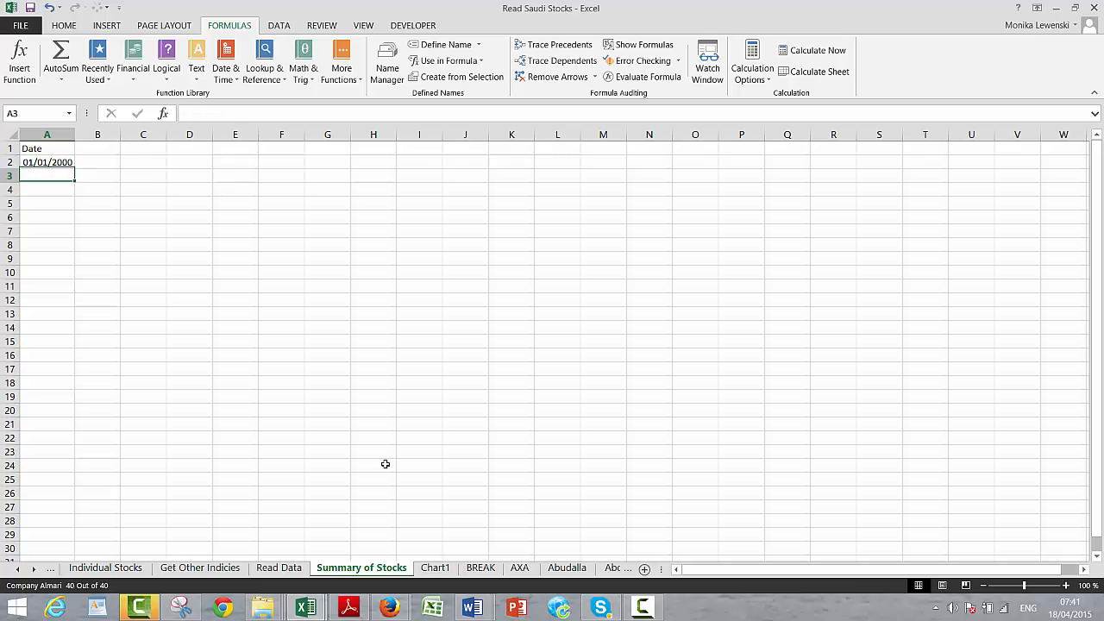
{"action": "key", "text": "Up"}
{"action": "key", "text": "Down"}
{"action": "key", "text": "Up"}
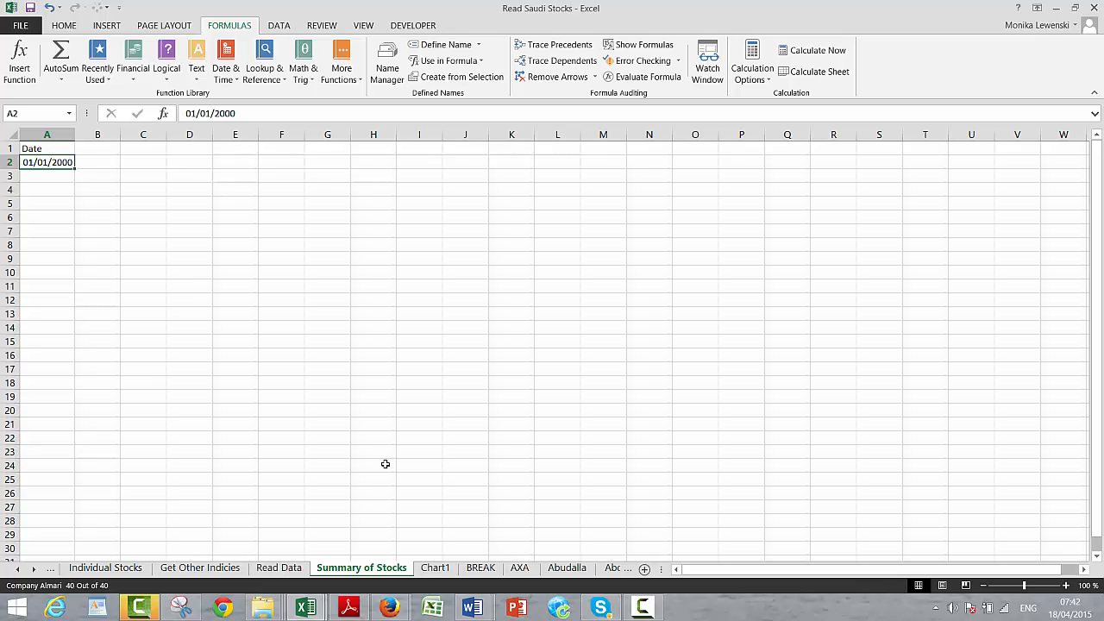
{"action": "key", "text": "ctrl+shift+3"}
Enter the formula =A2+1 in cell A3 to calculate the following day
{"action": "left_click", "coordinate": [55, 177]}
{"action": "type", "text": "="}
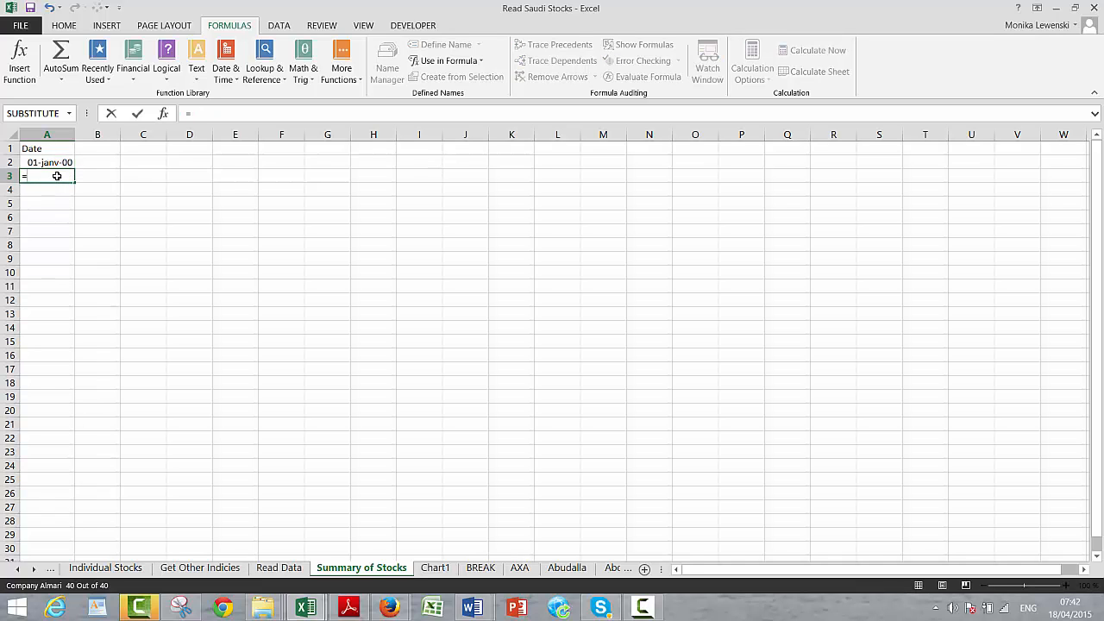
{"action": "key", "text": "Up"}
{"action": "type", "text": "+1"}
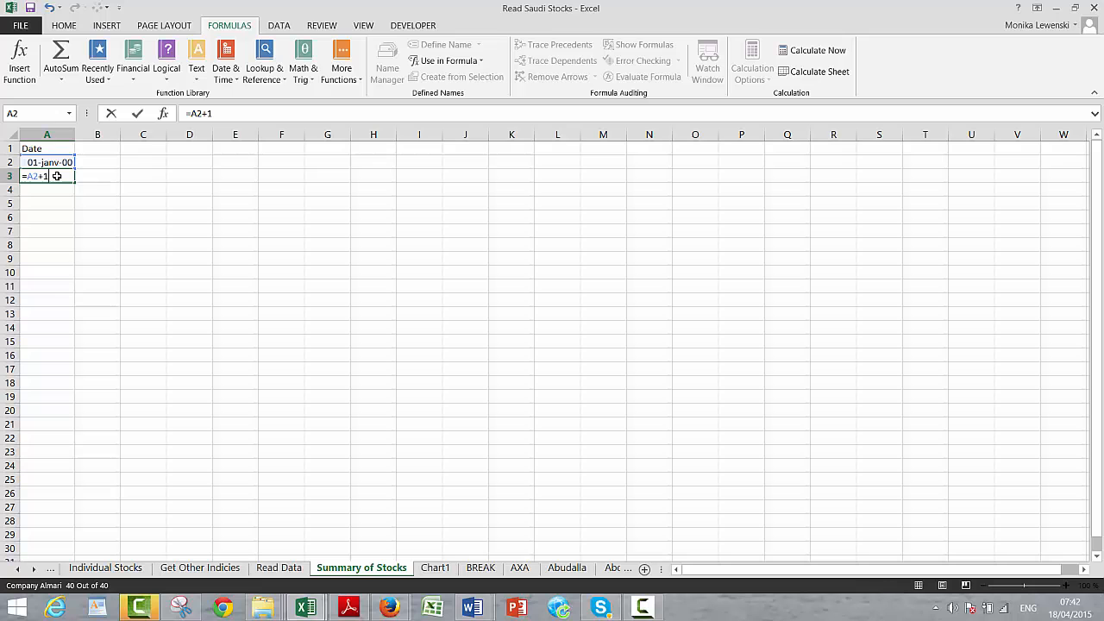
{"action": "key", "text": "Return"}
Copy the next-day formula from A3 down column A to row 4076
{"action": "left_click", "coordinate": [56, 176]}
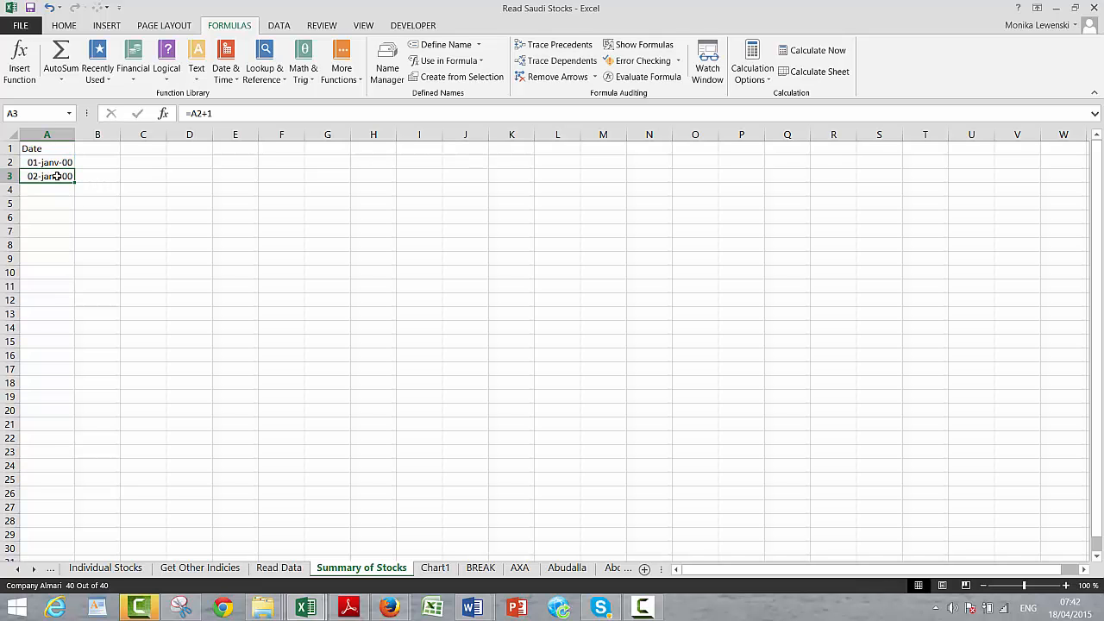
{"action": "left_click_drag", "start_coordinate": [56, 175], "coordinate": [56, 176]}
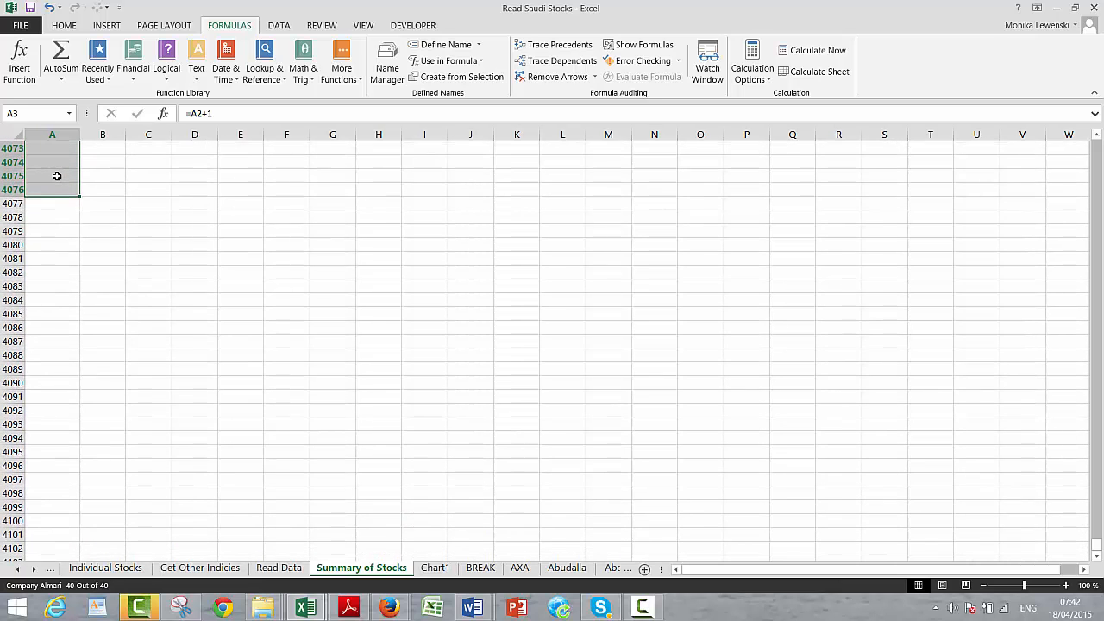
{"action": "key", "text": "Down"}
{"action": "key", "text": "Down"}
{"action": "key", "text": "Down"}
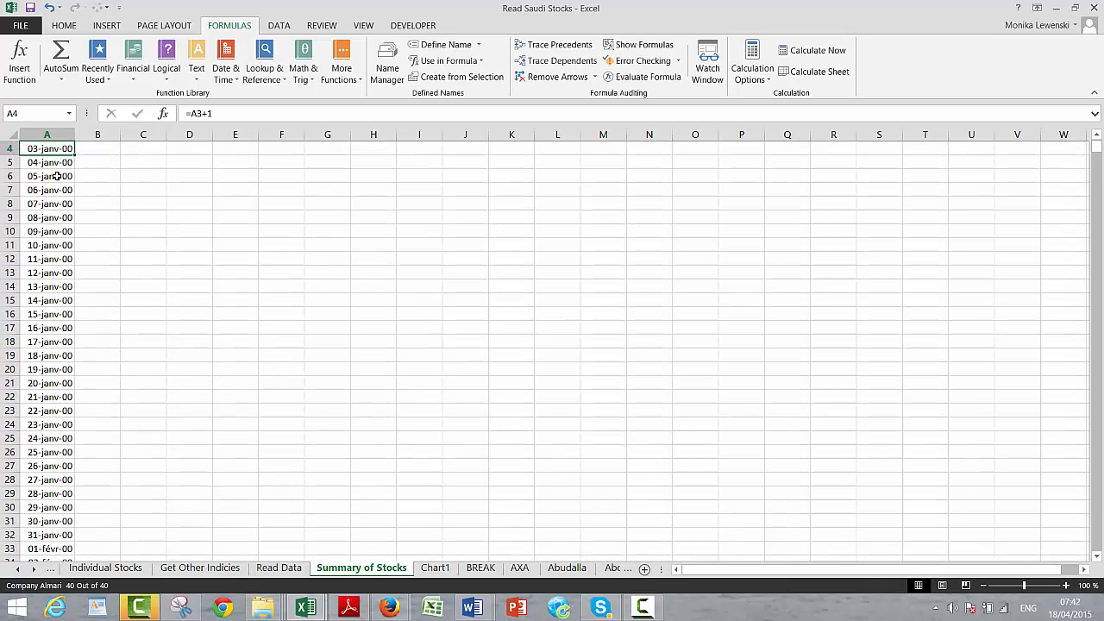
Extend the daily date formula in column A from row 4076 down to row 6818 and return to A1
{"action": "key", "text": "ctrl+Down"}
{"action": "key", "text": "shift+Down"}
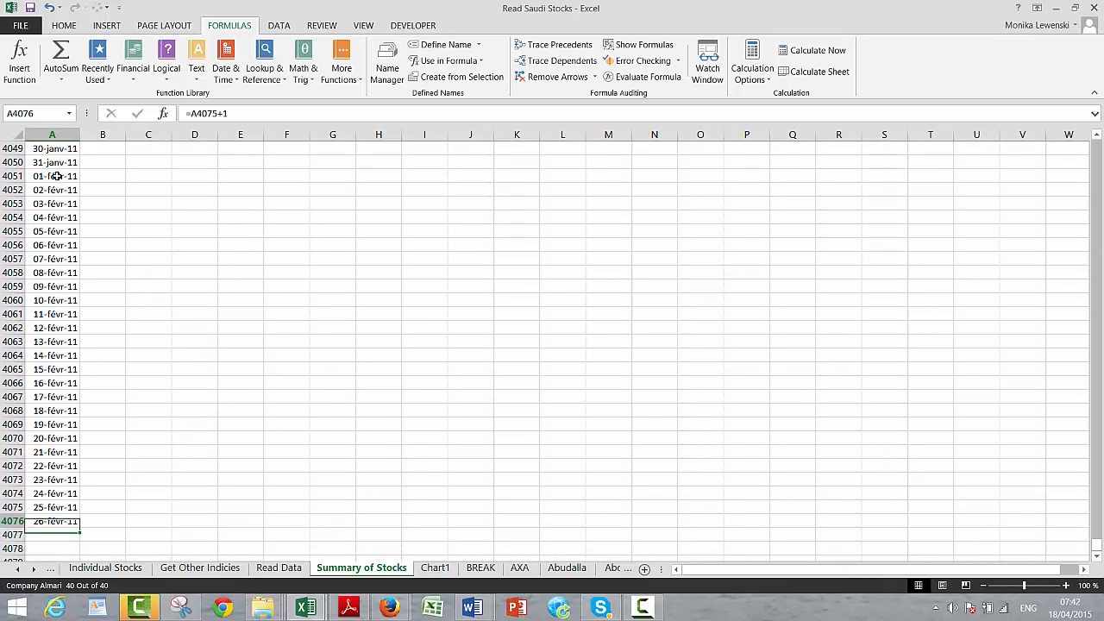
{"action": "key", "text": "shift+Page_Down"}
{"action": "key", "text": "shift+Page_Down"}
{"action": "key", "text": "shift+Page_Down"}
{"action": "key", "text": "shift+Page_Down"}
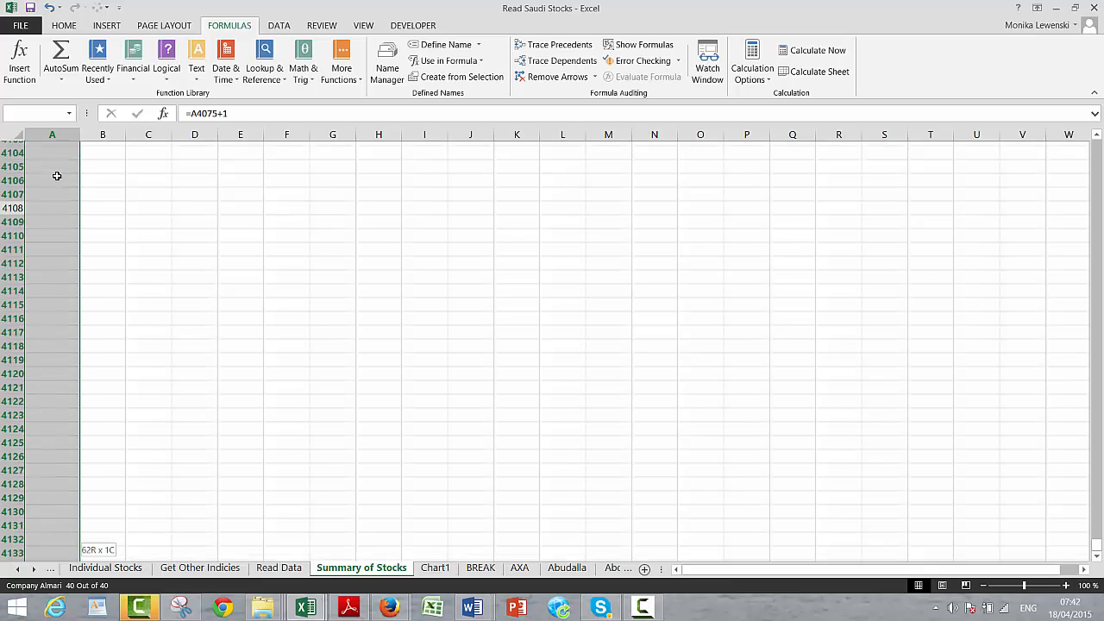
{"action": "key", "text": "shift+Page_Down"}
{"action": "key", "text": "shift+Page_Down"}
{"action": "key", "text": "shift+Page_Down"}
{"action": "key", "text": "shift+Page_Down"}
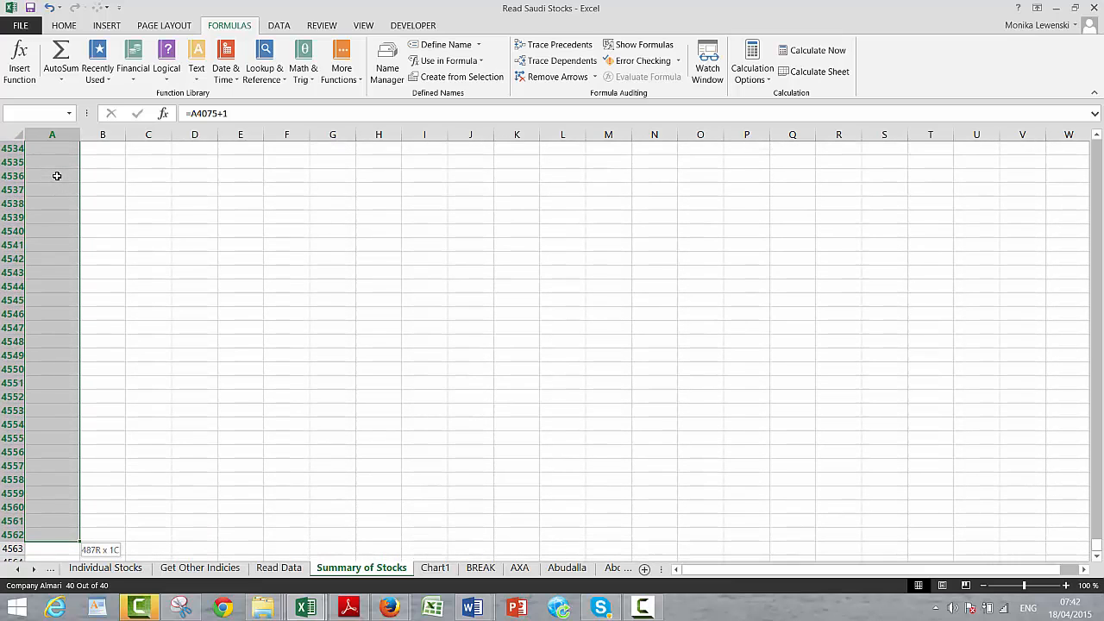
{"action": "key", "text": "shift+Page_Down"}
{"action": "key", "text": "shift+Page_Down"}
{"action": "key", "text": "shift+Page_Down"}
{"action": "key", "text": "shift+Page_Down"}
{"action": "key", "text": "shift+Page_Down"}
{"action": "key", "text": "shift+Page_Down"}
{"action": "key", "text": "shift+Page_Down"}
{"action": "key", "text": "shift+Page_Down"}
{"action": "key", "text": "shift+Page_Down"}
{"action": "key", "text": "shift+Page_Down"}
{"action": "key", "text": "shift+Page_Down"}
{"action": "key", "text": "shift+Page_Down"}
{"action": "key", "text": "shift+Page_Down"}
{"action": "key", "text": "shift+Page_Down"}
{"action": "key", "text": "shift+Page_Down"}
{"action": "key", "text": "shift+Page_Down"}
{"action": "key", "text": "shift+Page_Down"}
{"action": "key", "text": "shift+Page_Down"}
{"action": "key", "text": "shift+Page_Down"}
{"action": "key", "text": "shift+Page_Down"}
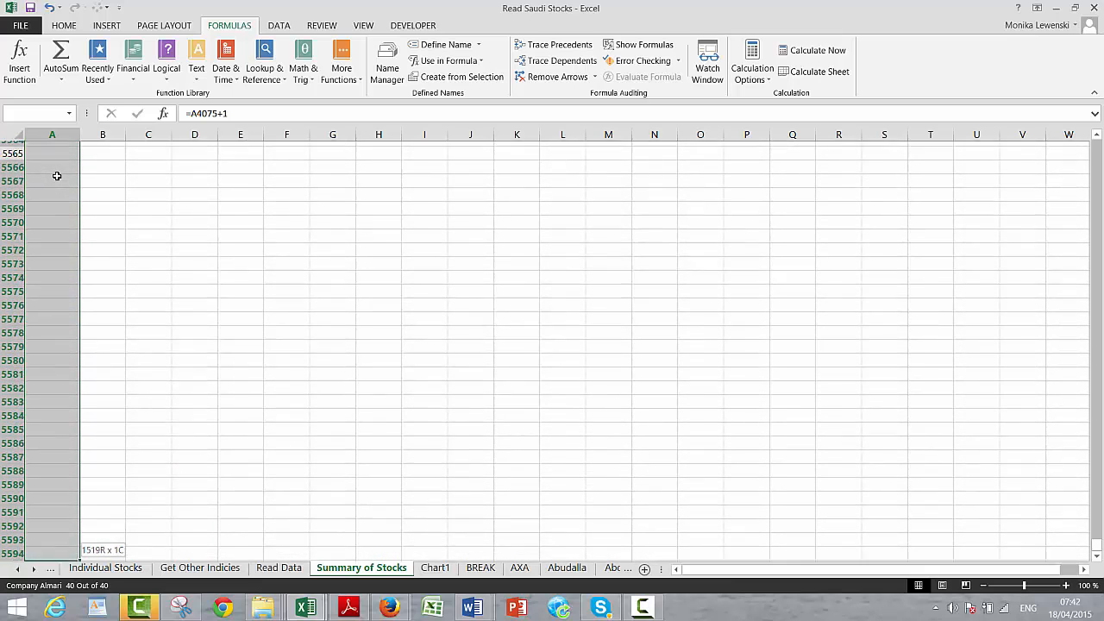
{"action": "key", "text": "shift+Page_Down"}
{"action": "key", "text": "shift+Page_Down"}
{"action": "key", "text": "shift+Page_Down"}
{"action": "key", "text": "shift+Page_Down"}
{"action": "key", "text": "shift+Page_Down"}
{"action": "key", "text": "shift+Page_Down"}
{"action": "key", "text": "shift+Page_Down"}
{"action": "key", "text": "shift+Page_Down"}
{"action": "key", "text": "shift+Page_Down"}
{"action": "key", "text": "shift+Page_Down"}
{"action": "key", "text": "shift+Page_Down"}
{"action": "key", "text": "shift+Page_Down"}
{"action": "key", "text": "shift+Page_Down"}
{"action": "key", "text": "shift+Page_Down"}
{"action": "key", "text": "shift+Page_Down"}
{"action": "key", "text": "shift+Page_Down"}
{"action": "key", "text": "shift+Page_Down"}
{"action": "key", "text": "shift+Page_Down"}
{"action": "key", "text": "shift+Page_Down"}
{"action": "key", "text": "shift+Page_Down"}
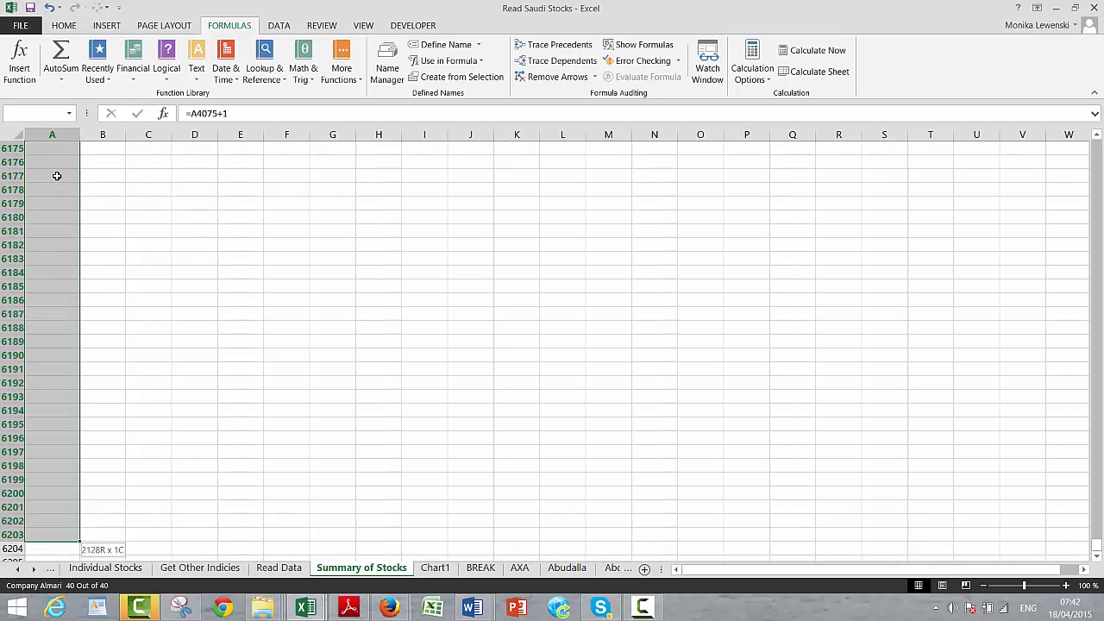
{"action": "key", "text": "shift+Page_Down"}
{"action": "key", "text": "shift+Page_Down"}
{"action": "key", "text": "shift+Page_Down"}
{"action": "key", "text": "shift+Page_Down"}
{"action": "key", "text": "shift+Page_Down"}
{"action": "key", "text": "shift+Page_Down"}
{"action": "key", "text": "shift+Page_Down"}
{"action": "key", "text": "shift+Page_Down"}
{"action": "key", "text": "shift+Page_Down"}
{"action": "key", "text": "shift+Page_Down"}
{"action": "key", "text": "shift+Page_Down"}
{"action": "key", "text": "shift+Page_Down"}
{"action": "key", "text": "shift+Page_Down"}
{"action": "key", "text": "shift+Page_Down"}
{"action": "key", "text": "shift+Page_Down"}
{"action": "key", "text": "shift+Page_Down"}
{"action": "key", "text": "shift+Page_Down"}
{"action": "key", "text": "shift+Page_Down"}
{"action": "key", "text": "shift+Page_Down"}
{"action": "key", "text": "shift+Page_Down"}
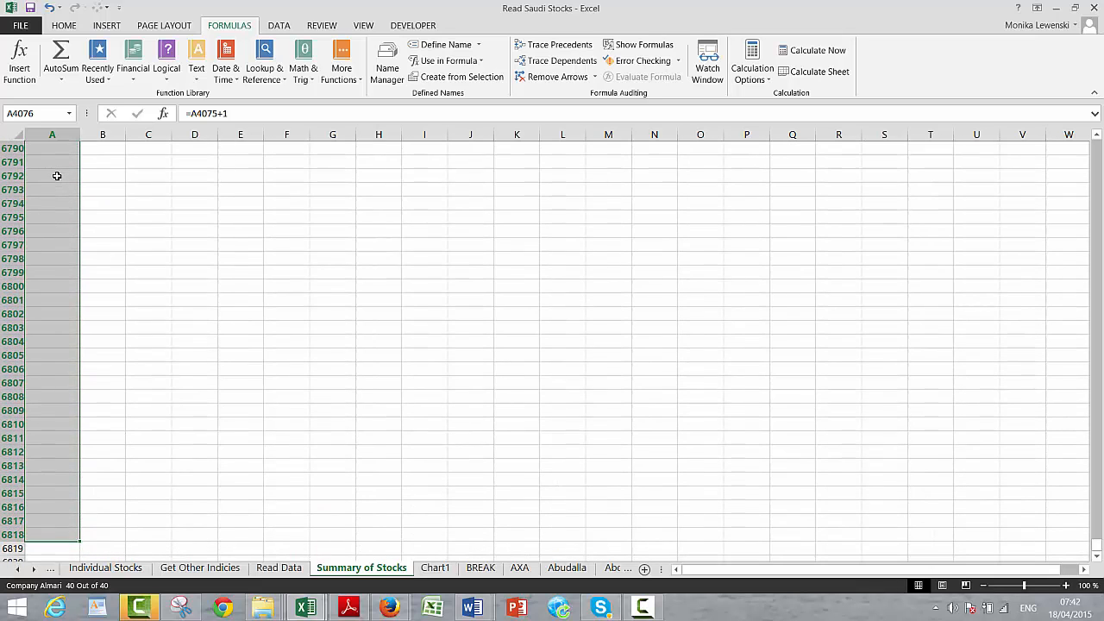
{"action": "key", "text": "ctrl+v"}
{"action": "key", "text": "Up"}
{"action": "key", "text": "Up"}
{"action": "key", "text": "Up"}
{"action": "key", "text": "Up"}
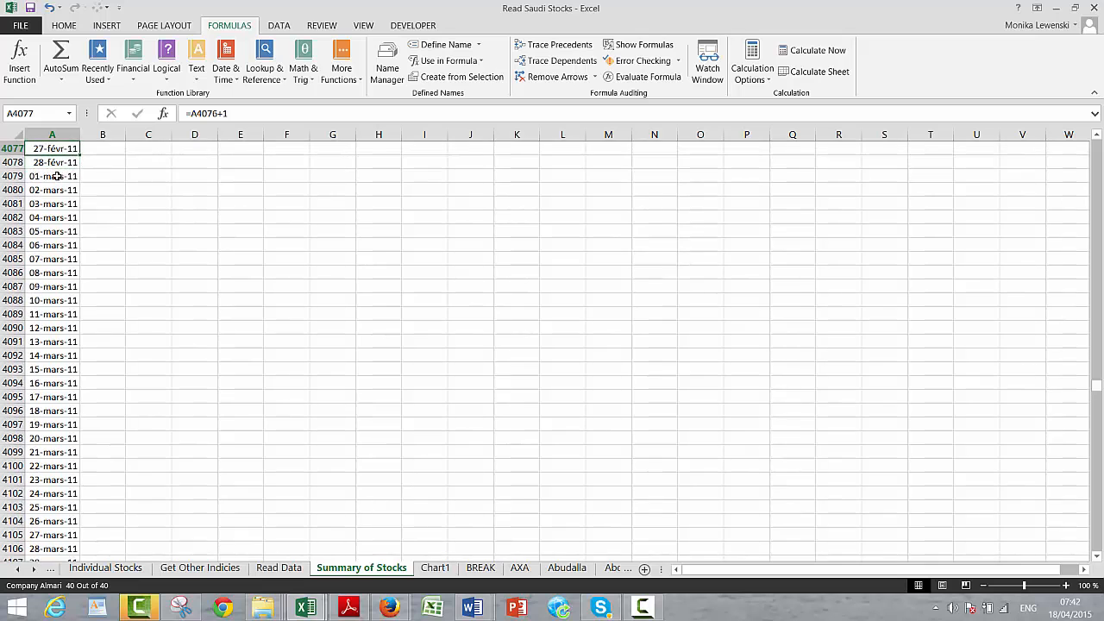
{"action": "key", "text": "ctrl+Up"}
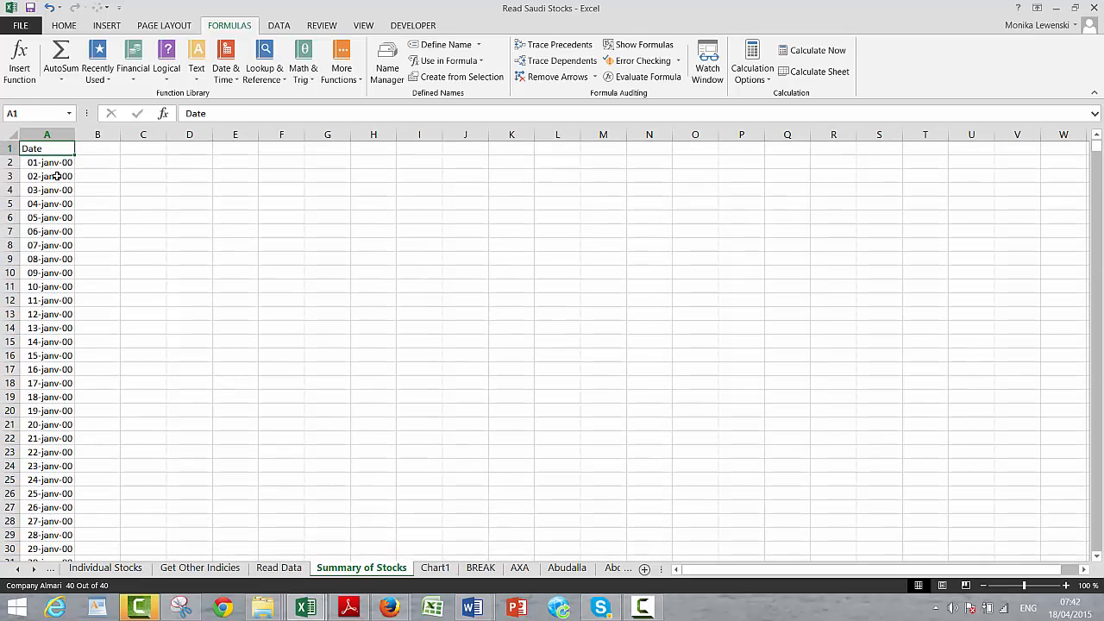
{"action": "key", "text": "Down"}
{"action": "key", "text": "Up"}
{"action": "key", "text": "Right"}
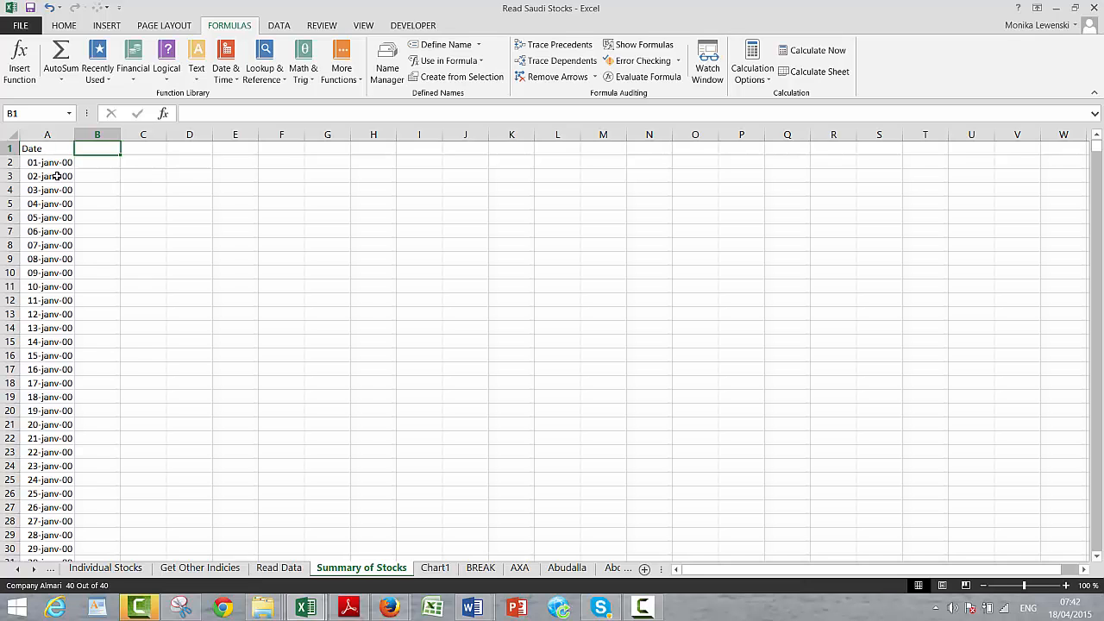
{"action": "key", "text": "Left"}
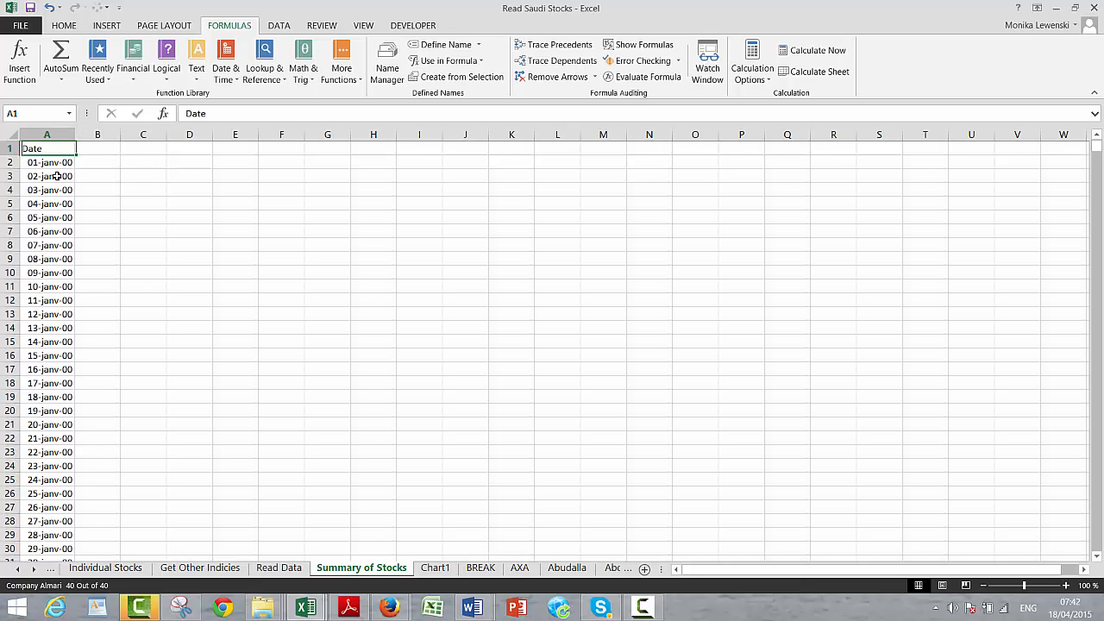
{"action": "key", "text": "Right"}
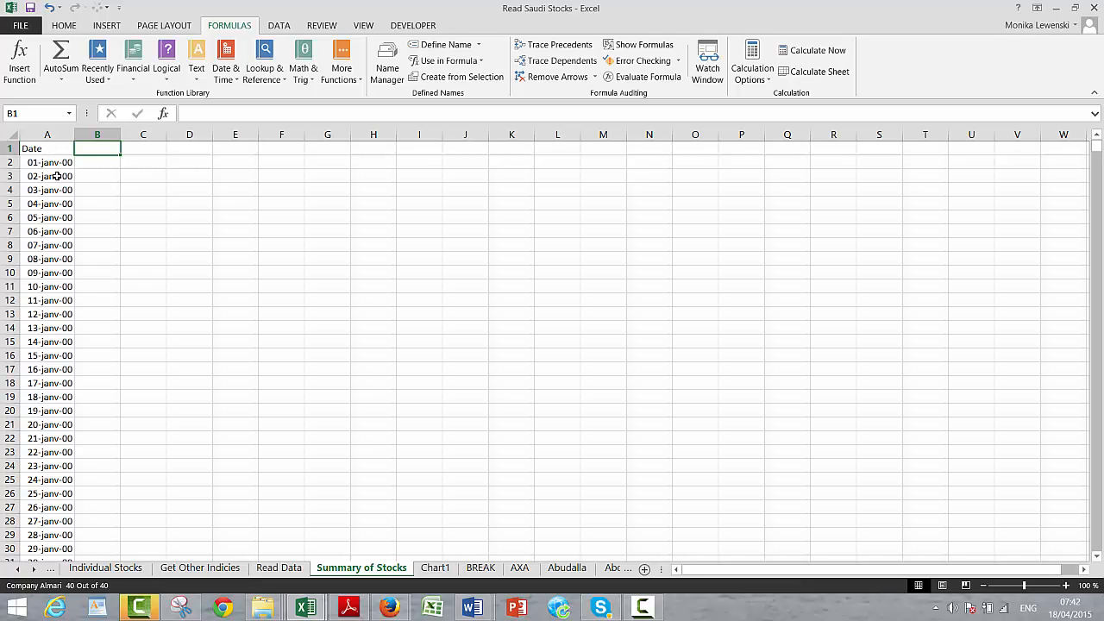
Insert two blank rows above the Date heading, moving it to row 3
{"action": "key", "text": "Left"}
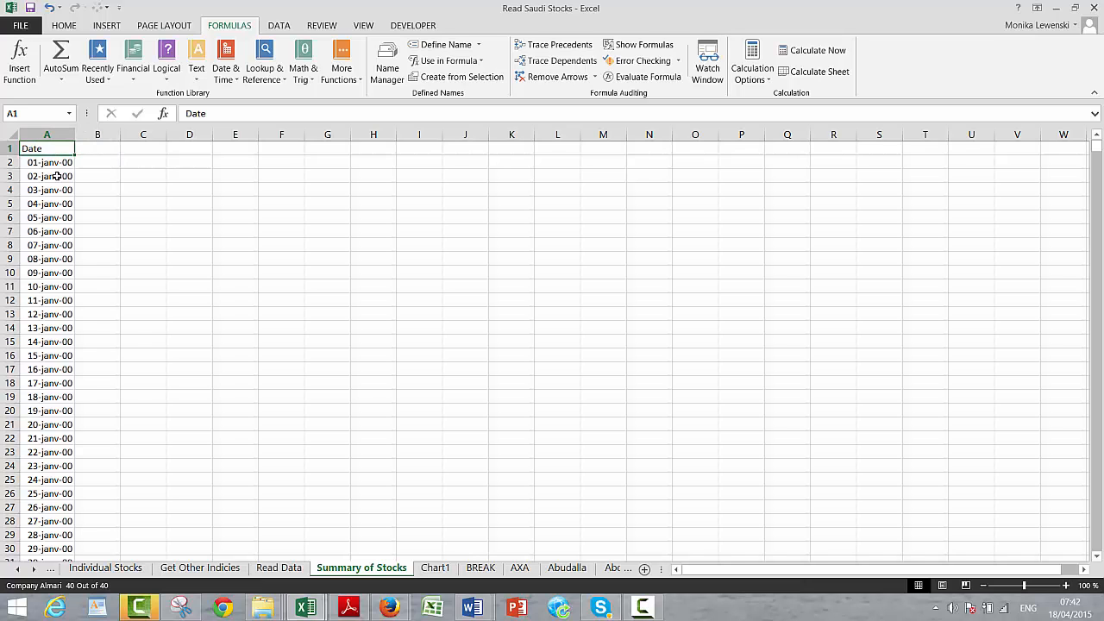
{"action": "key", "text": "shift+space"}
{"action": "key", "text": "ctrl+shift+plus"}
{"action": "key", "text": "ctrl+shift+plus"}
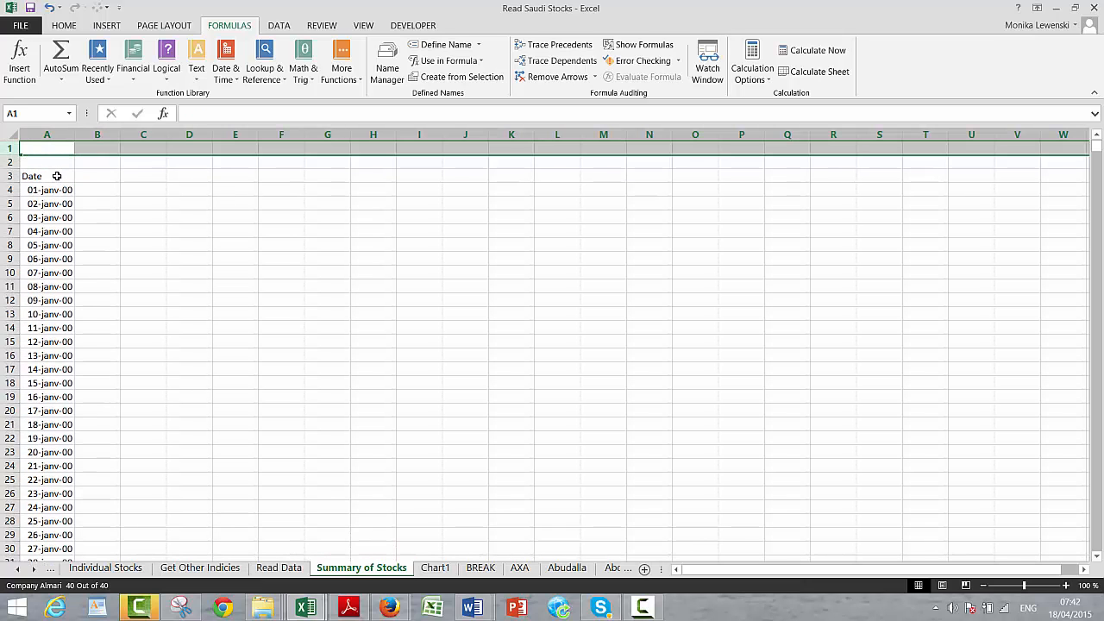
{"action": "left_click", "coordinate": [56, 175]}
{"action": "key", "text": "Right"}
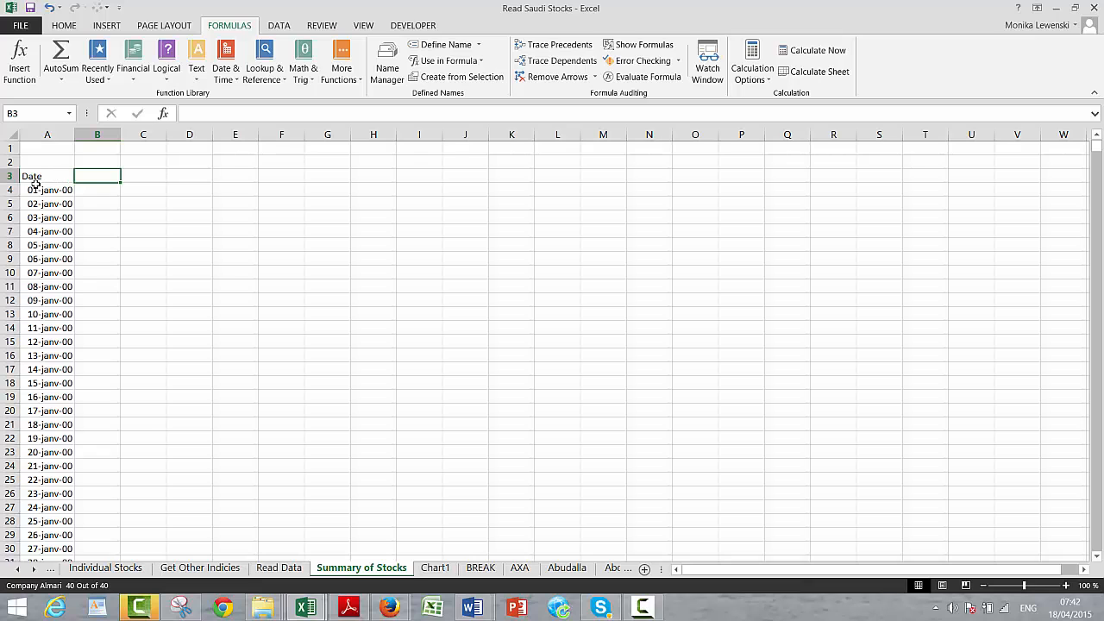
{"action": "left_click", "coordinate": [200, 326]}
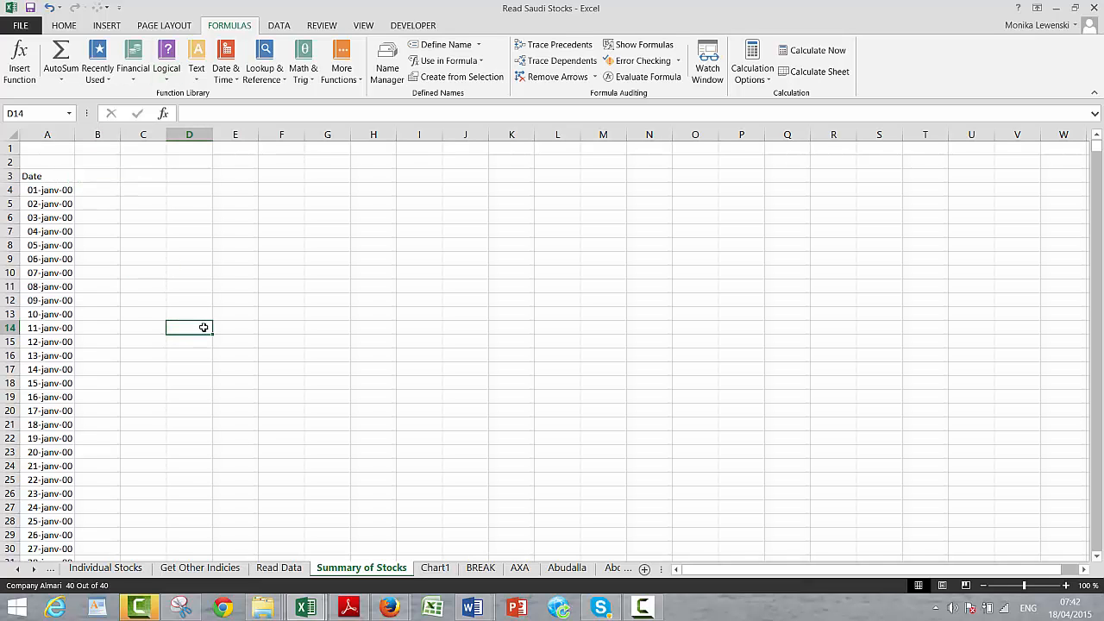
{"action": "key", "text": "Up"}
{"action": "key", "text": "Up"}
{"action": "key", "text": "Up"}
{"action": "key", "text": "Up"}
{"action": "key", "text": "Up"}
{"action": "key", "text": "Up"}
{"action": "key", "text": "Up"}
{"action": "key", "text": "Up"}
{"action": "key", "text": "Up"}
{"action": "key", "text": "Up"}
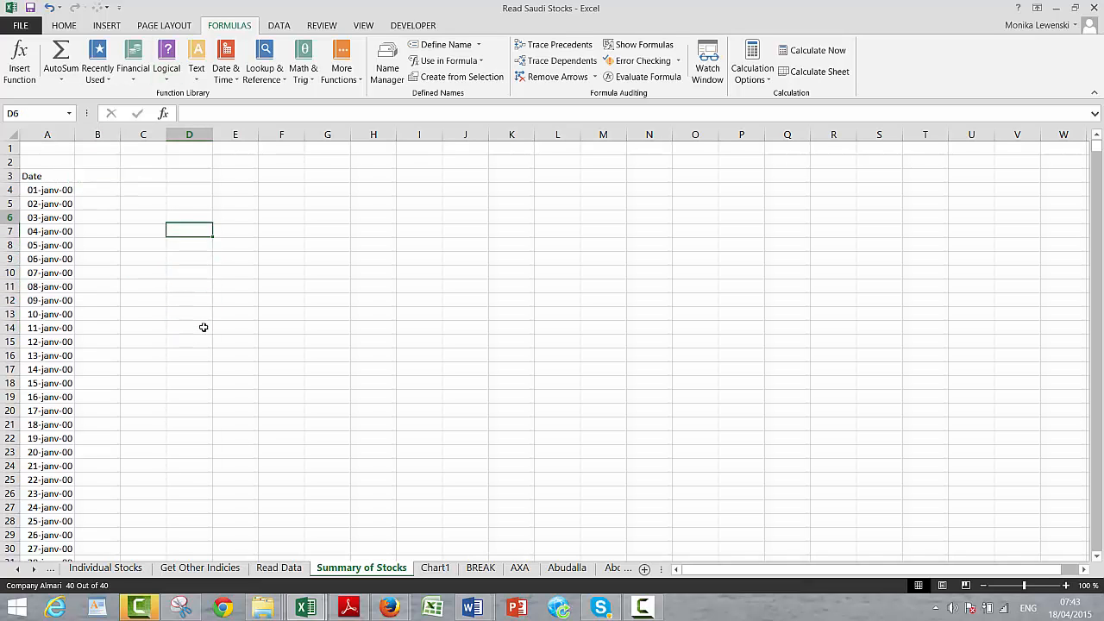
Enter the heading Index in cell B3, beside the Date heading
{"action": "key", "text": "Up"}
{"action": "key", "text": "Left"}
{"action": "key", "text": "Left"}
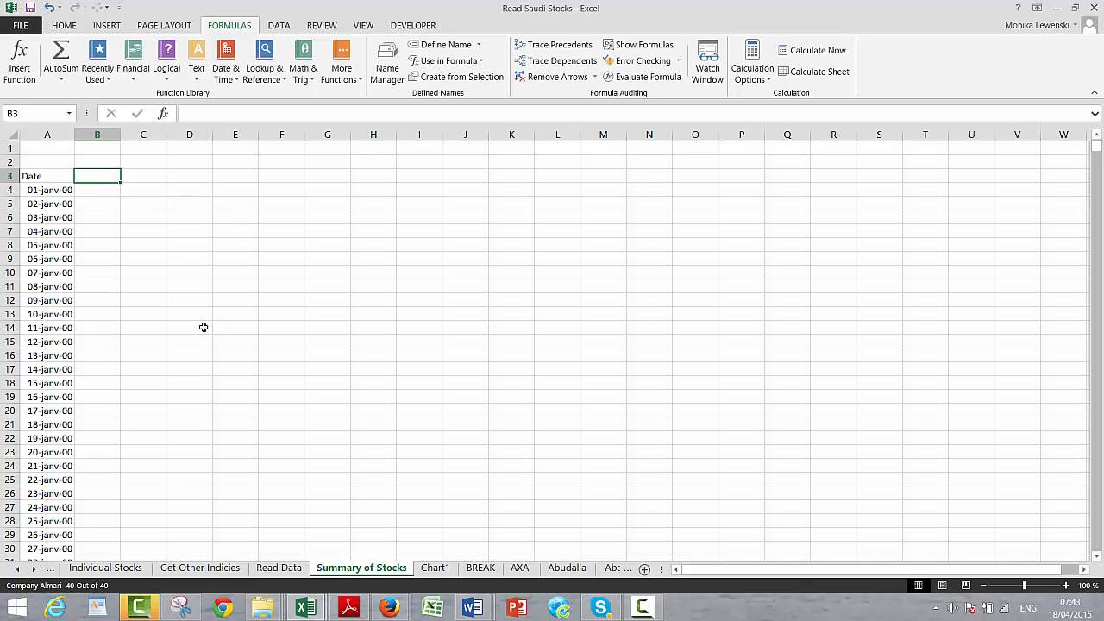
{"action": "type", "text": "Index"}
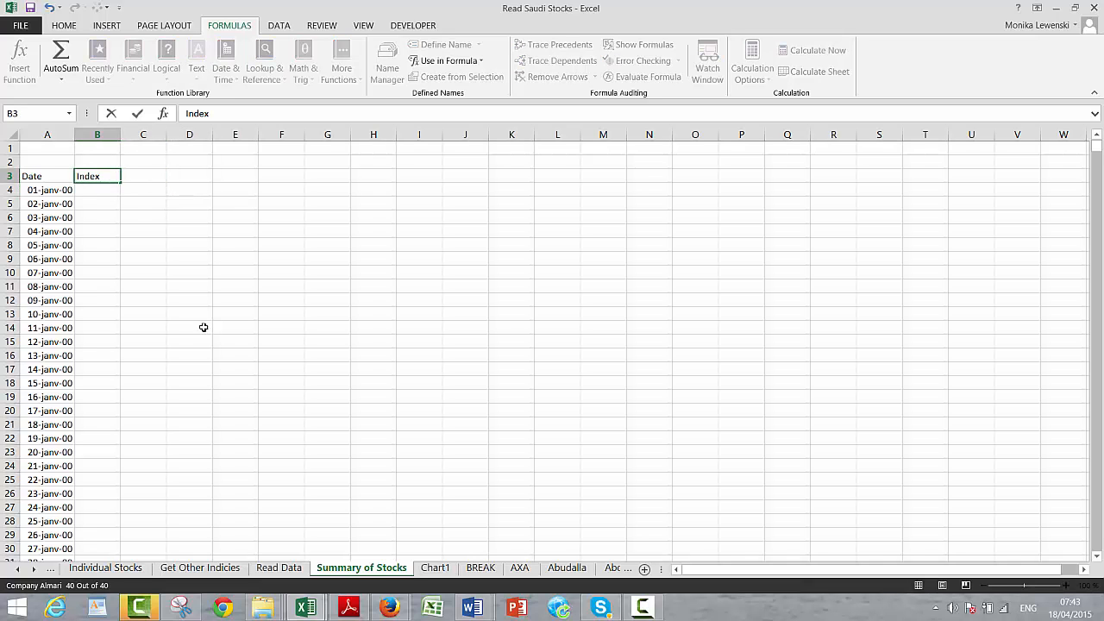
{"action": "key", "text": "Return"}
Enter the heading Stock 1 in cell C3
{"action": "key", "text": "Up"}
{"action": "key", "text": "Right"}
{"action": "type", "text": "Stc"}
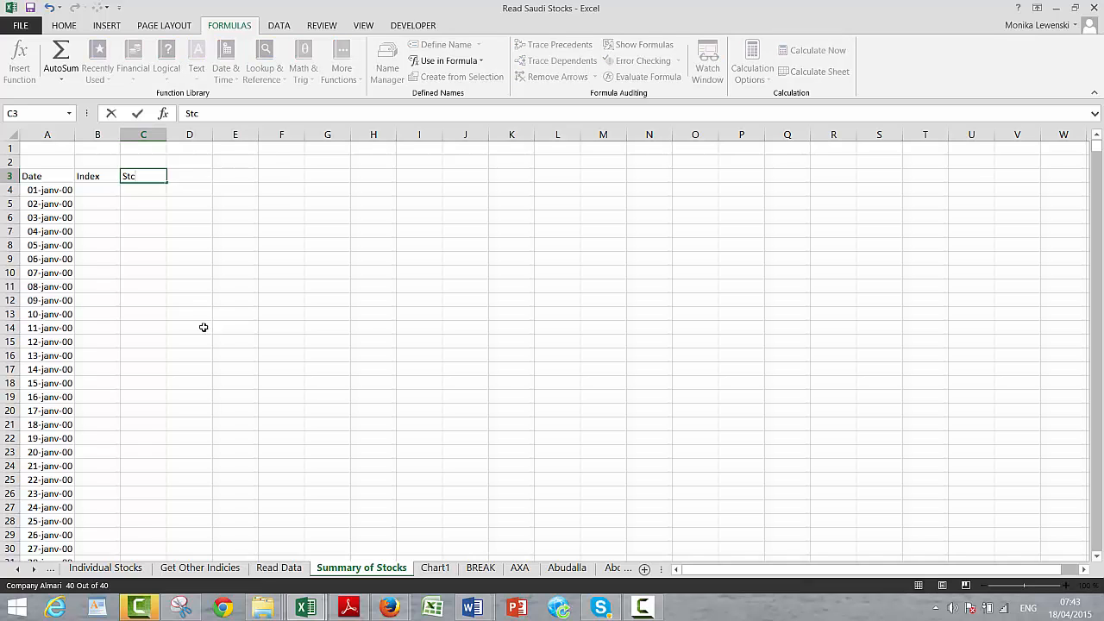
{"action": "key", "text": "BackSpace"}
{"action": "type", "text": "ock 1"}
{"action": "key", "text": "Return"}
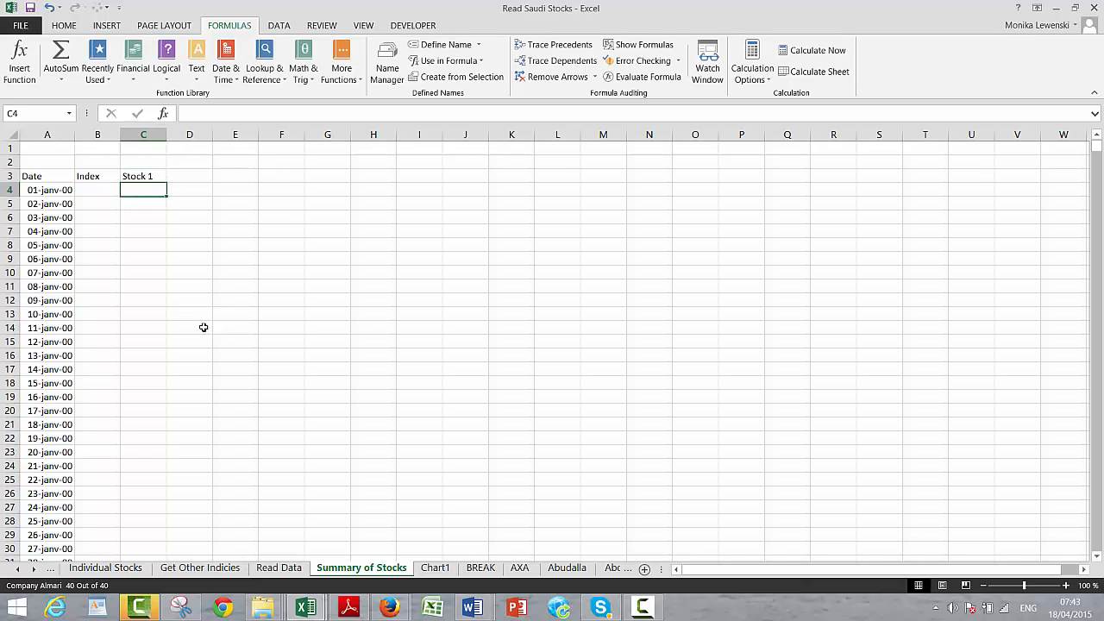
Enter the headings Stock 2 in cell D3 and Stock 3 in cell E3
{"action": "key", "text": "Up"}
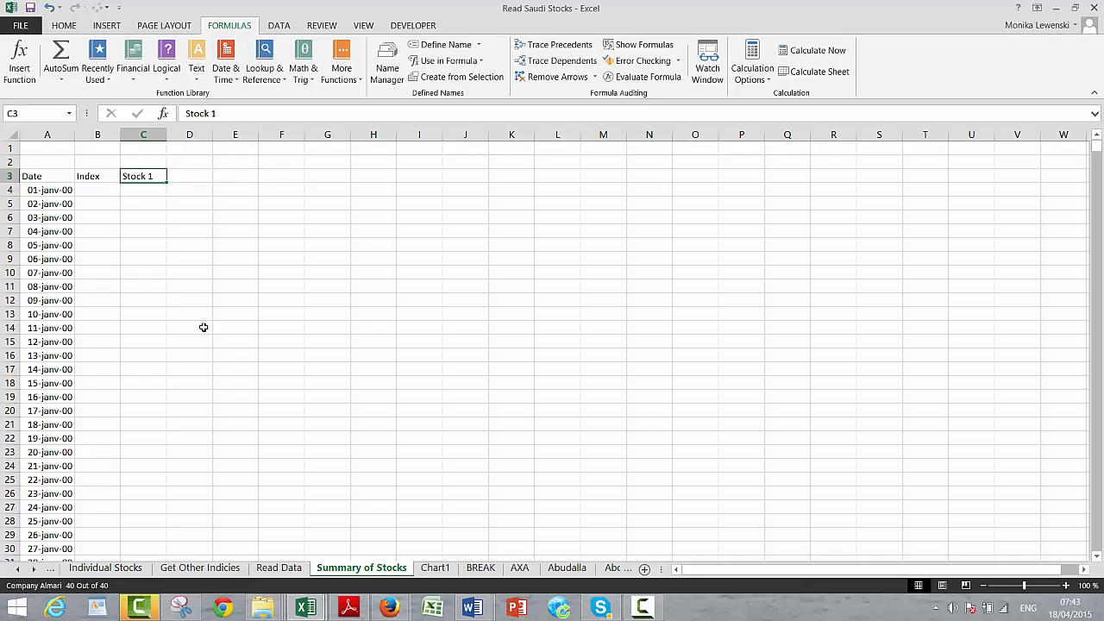
{"action": "key", "text": "Right"}
{"action": "type", "text": "St"}
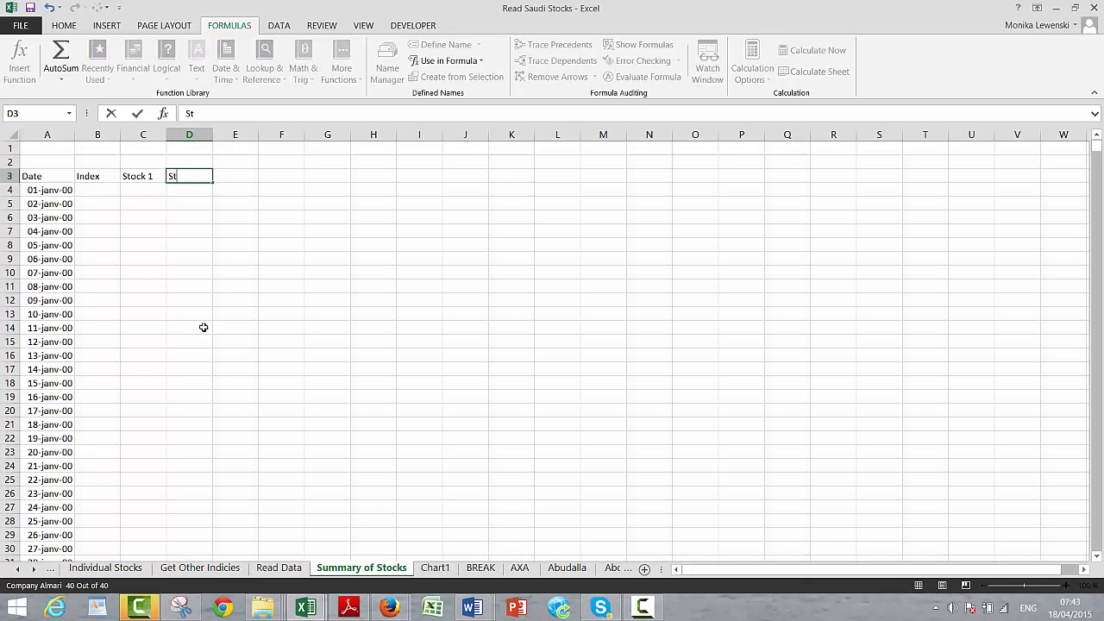
{"action": "type", "text": "ock 2"}
{"action": "key", "text": "Tab"}
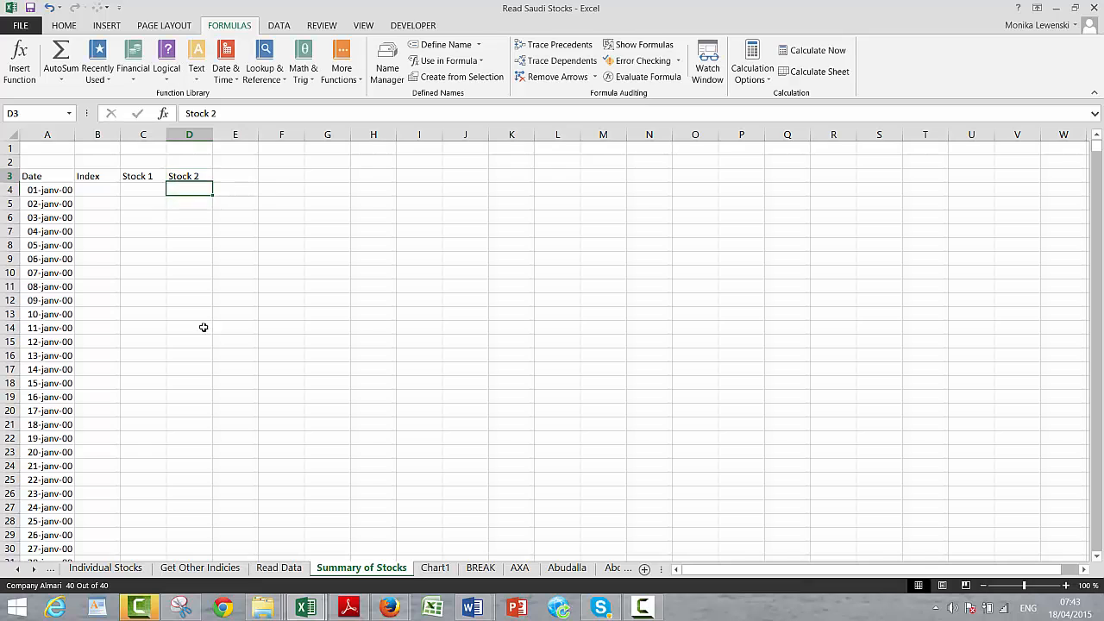
{"action": "type", "text": "Stock"}
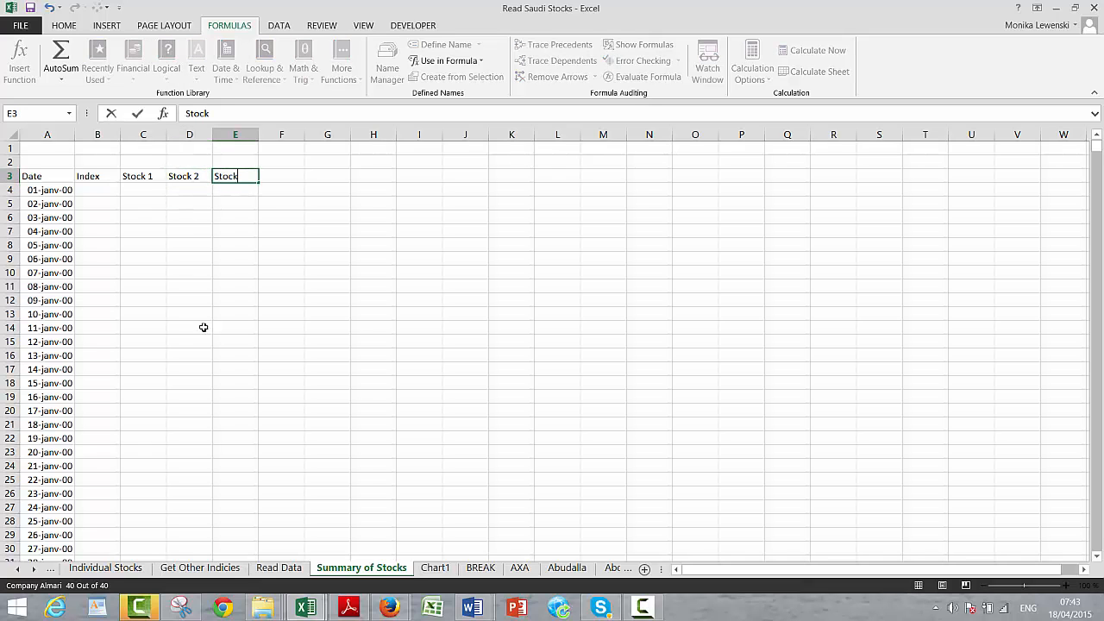
{"action": "type", "text": " 3"}
{"action": "key", "text": "Return"}
Insert a blank column between the Index and Stock 1 columns
{"action": "key", "text": "Left"}
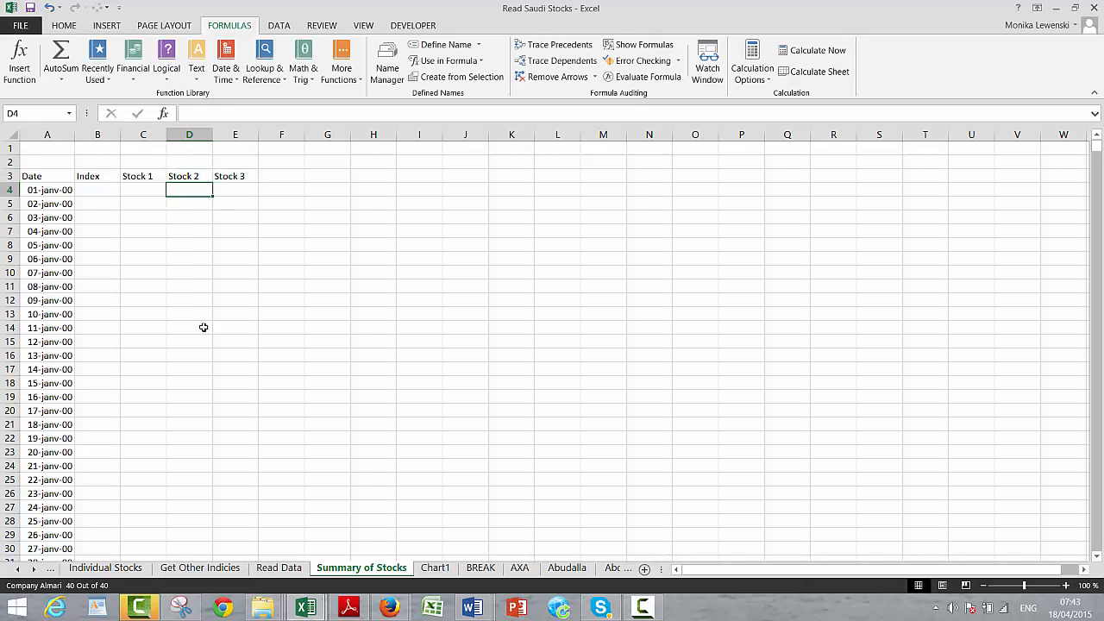
{"action": "key", "text": "Left"}
{"action": "key", "text": "ctrl+space"}
{"action": "key", "text": "ctrl+plus"}
Change the Index heading in cell B3 to Index 1
{"action": "key", "text": "Left"}
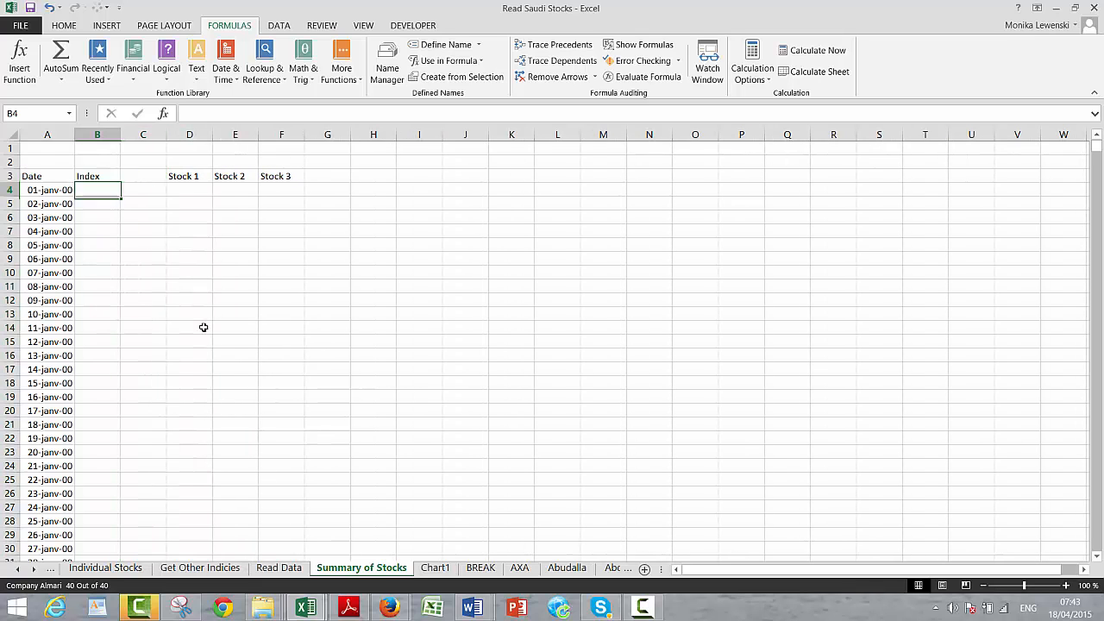
{"action": "key", "text": "Up"}
{"action": "key", "text": "F2"}
{"action": "type", "text": "1"}
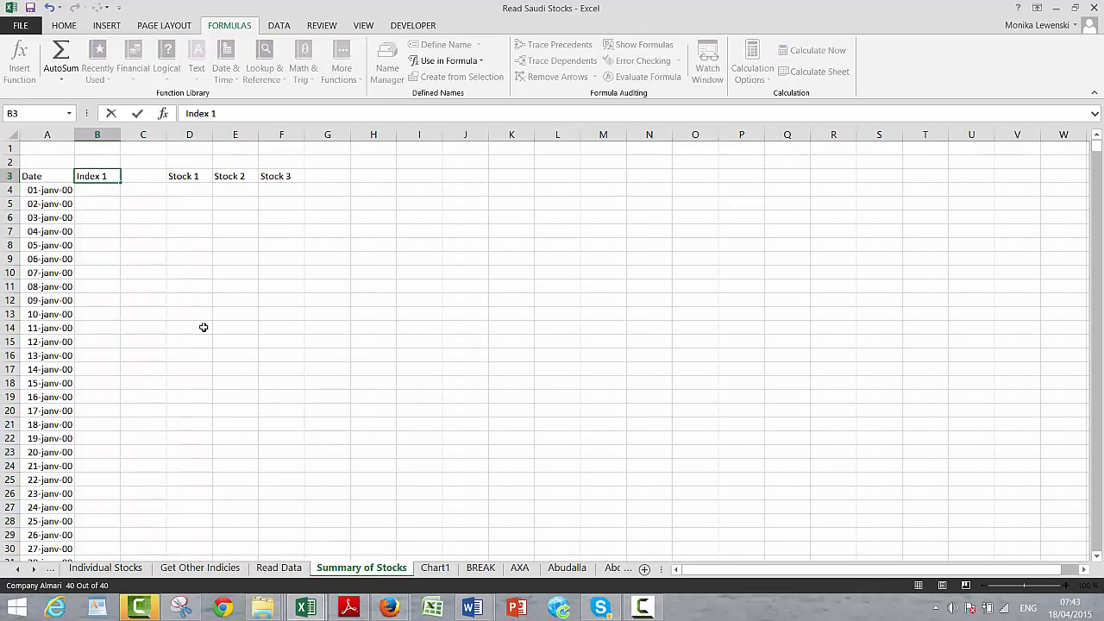
{"action": "key", "text": "Return"}
Copy the Index 1 heading into cell C3 and change the copy to Index 2
{"action": "key", "text": "Up"}
{"action": "key", "text": "ctrl+c"}
{"action": "key", "text": "Right"}
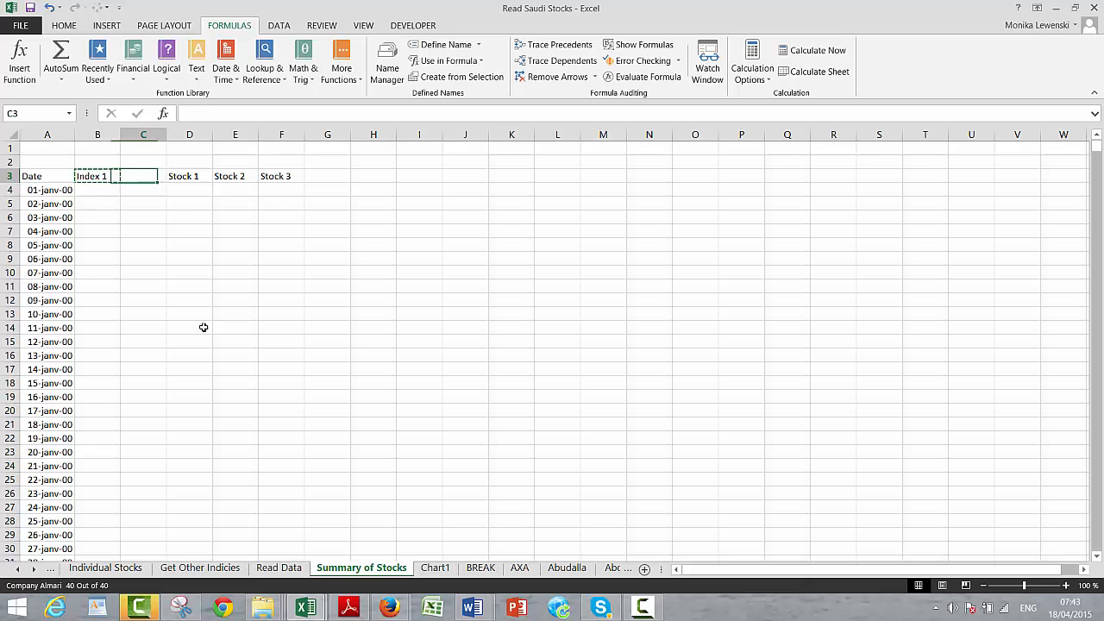
{"action": "key", "text": "ctrl+v"}
{"action": "key", "text": "F2"}
{"action": "key", "text": "BackSpace"}
{"action": "type", "text": "3"}
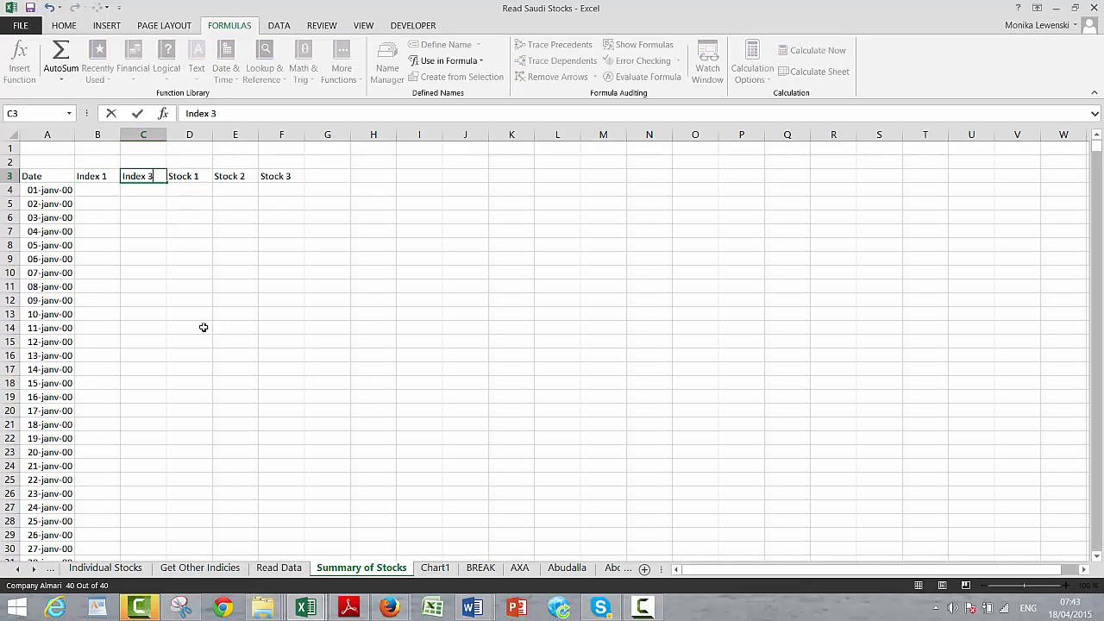
{"action": "key", "text": "Return"}
{"action": "key", "text": "Up"}
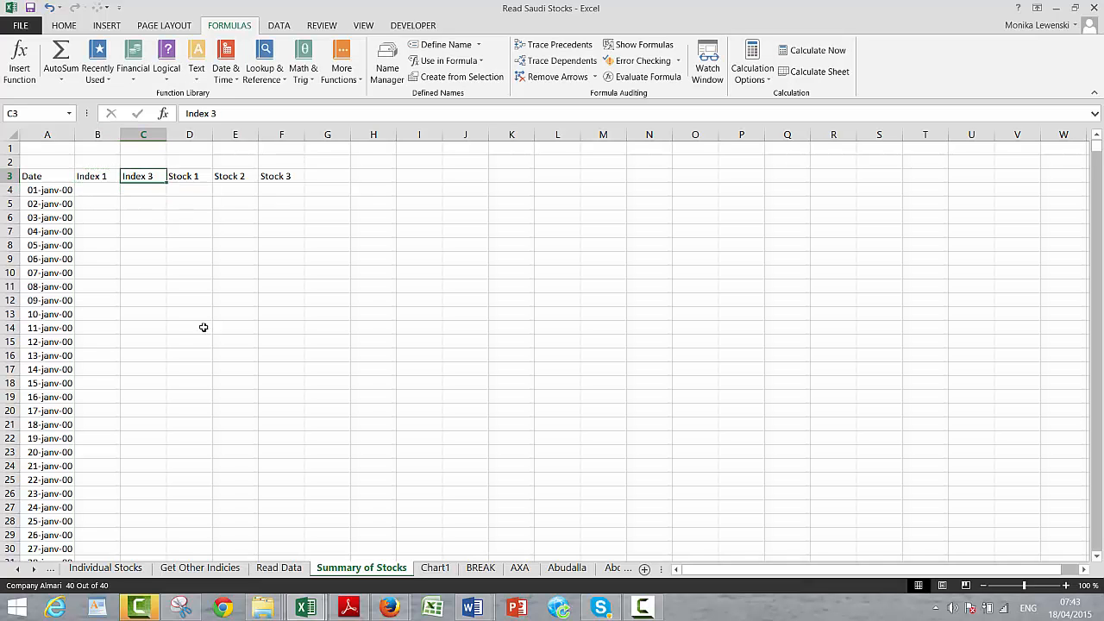
{"action": "key", "text": "F2"}
{"action": "key", "text": "BackSpace"}
{"action": "type", "text": "2"}
{"action": "key", "text": "Return"}
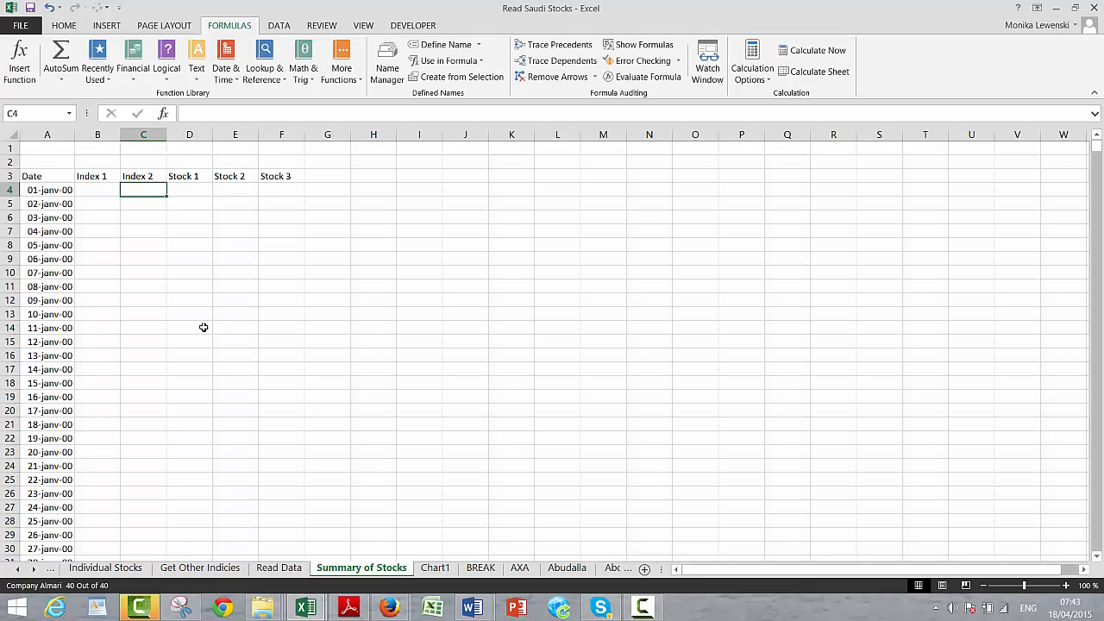
Copy the Stock 3 heading into cell G3 and change the copy to Stock 4
{"action": "key", "text": "Up"}
{"action": "key", "text": "Left"}
{"action": "key", "text": "Right"}
{"action": "key", "text": "Right"}
{"action": "key", "text": "Right"}
{"action": "key", "text": "Right"}
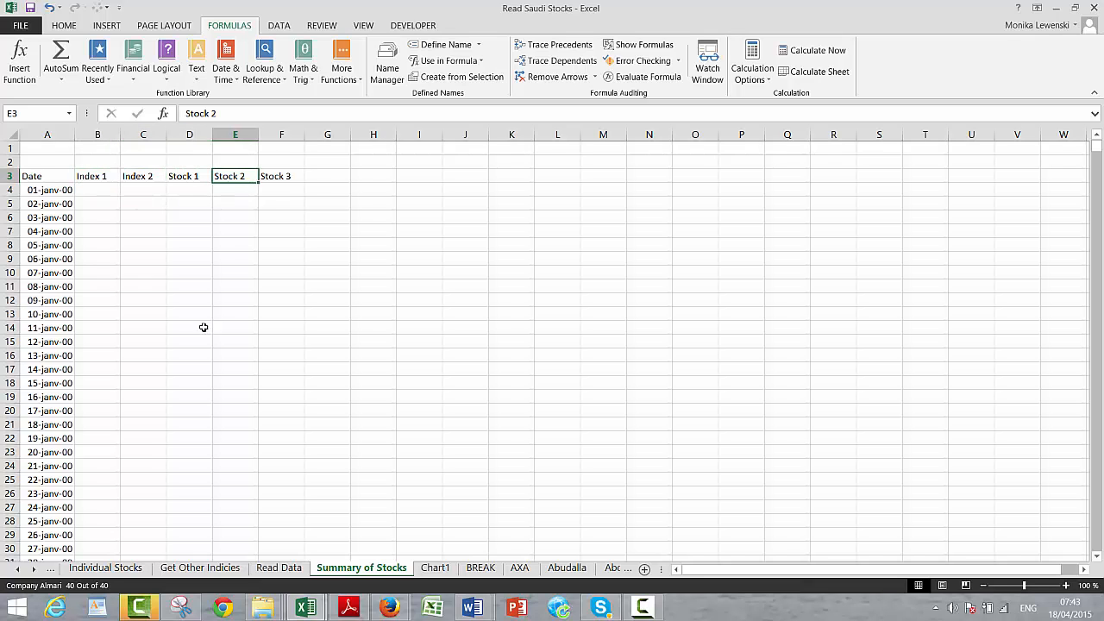
{"action": "key", "text": "ctrl+c"}
{"action": "key", "text": "Right"}
{"action": "key", "text": "ctrl+v"}
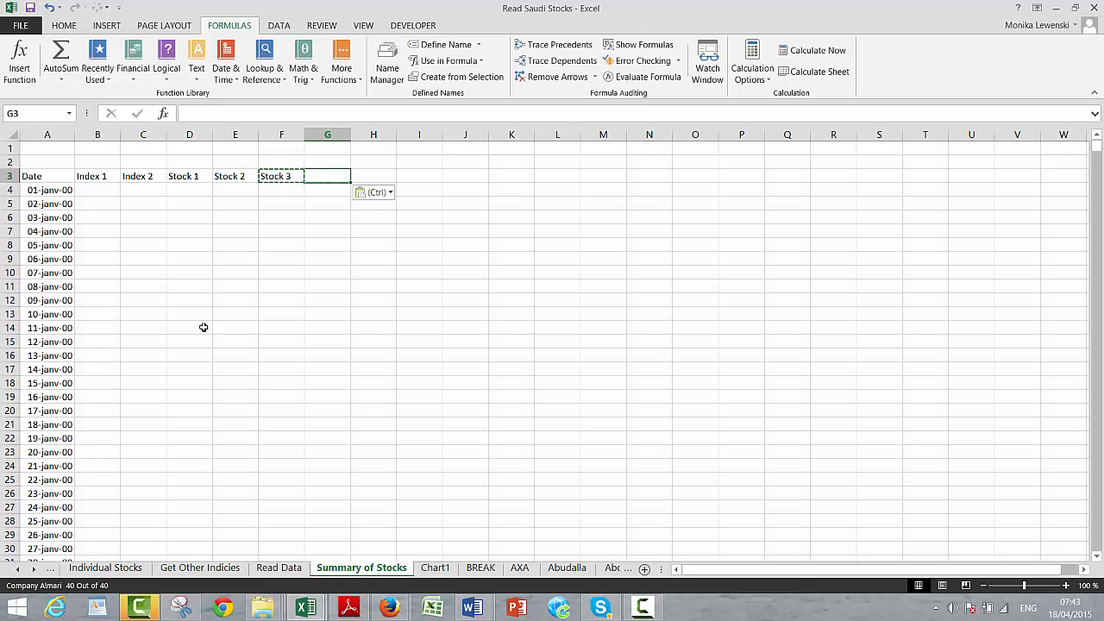
{"action": "key", "text": "F2"}
{"action": "key", "text": "BackSpace"}
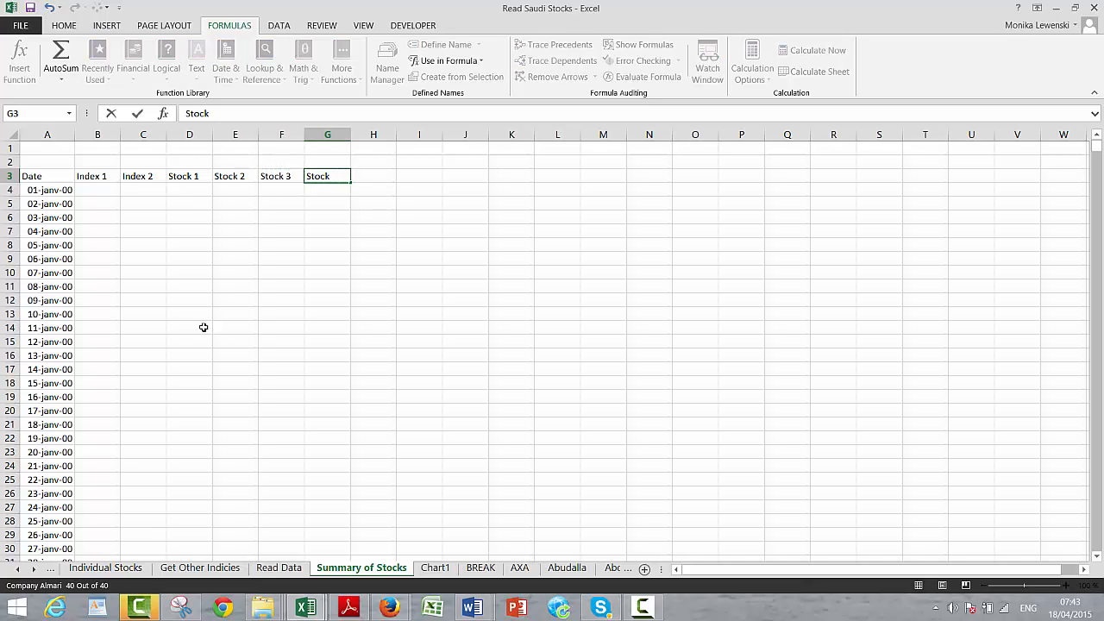
{"action": "type", "text": "4"}
{"action": "key", "text": "Return"}
Examine the daily dates in column A down to about row 127 and return to the first rows
{"action": "key", "text": "Left"}
{"action": "key", "text": "Left"}
{"action": "key", "text": "Left"}
{"action": "key", "text": "Left"}
{"action": "key", "text": "Left"}
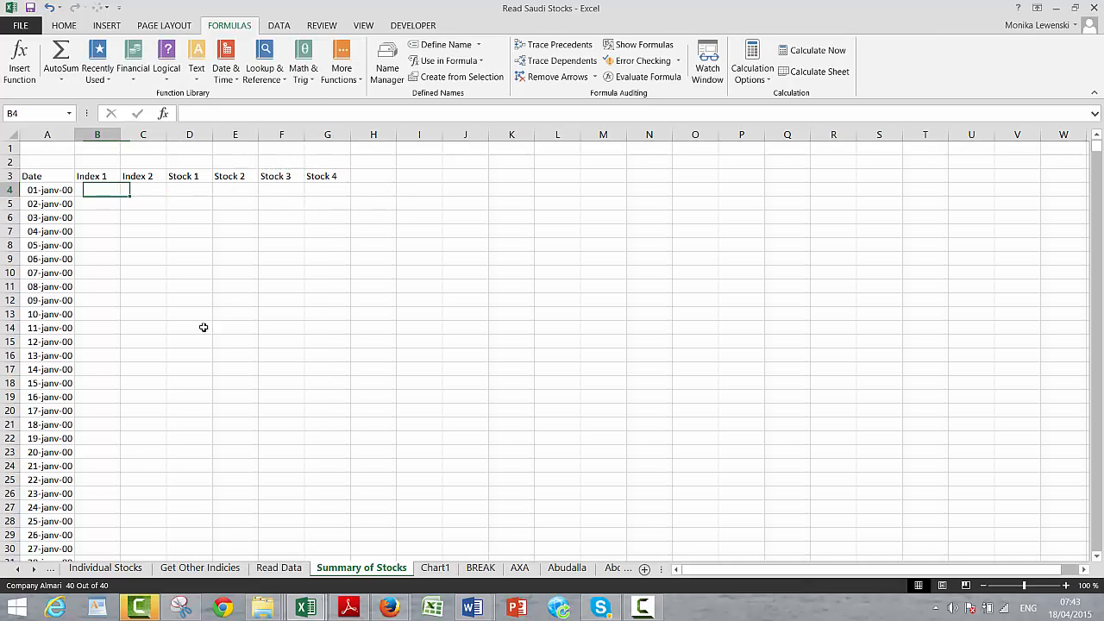
{"action": "key", "text": "Left"}
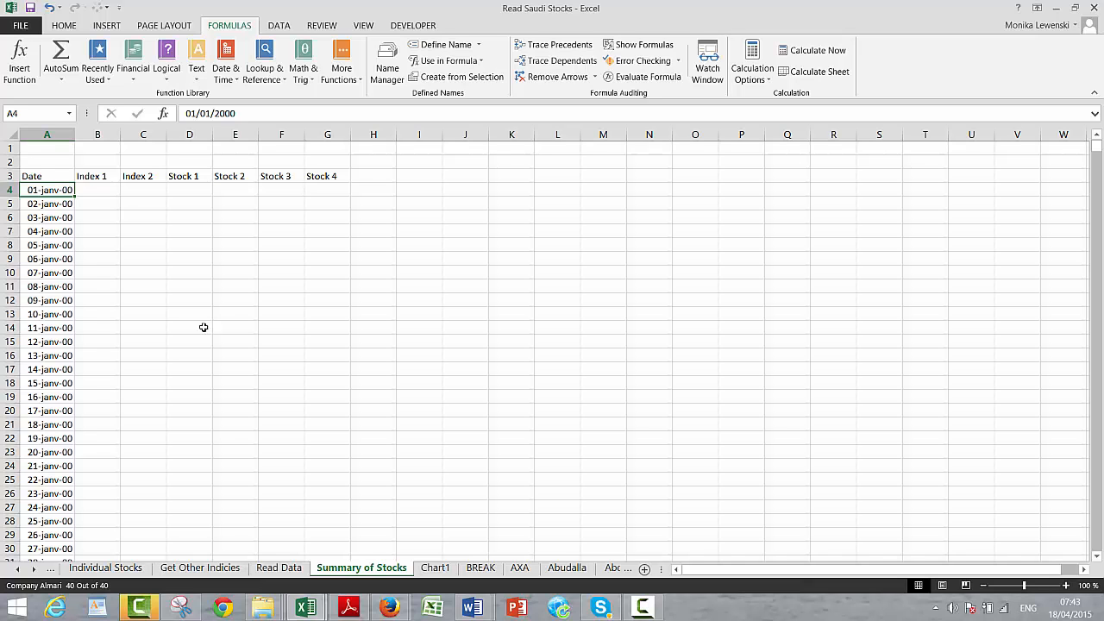
{"action": "key", "text": "Down"}
{"action": "key", "text": "Down"}
{"action": "key", "text": "Down"}
{"action": "key", "text": "Down"}
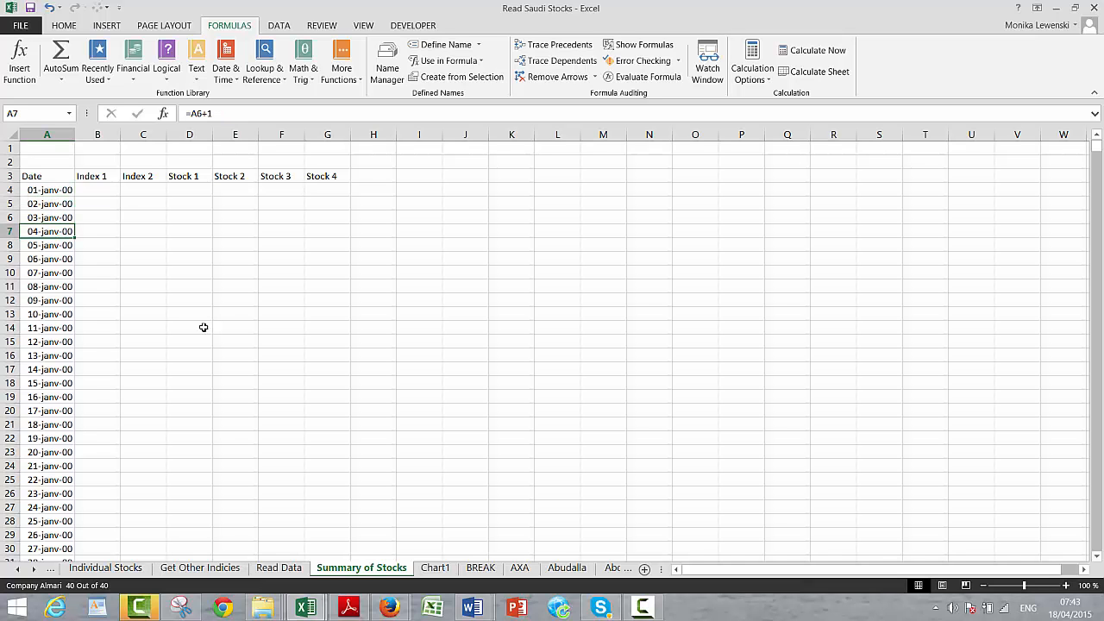
{"action": "key", "text": "Page_Down"}
{"action": "key", "text": "Page_Down"}
{"action": "key", "text": "Page_Down"}
{"action": "key", "text": "Page_Down"}
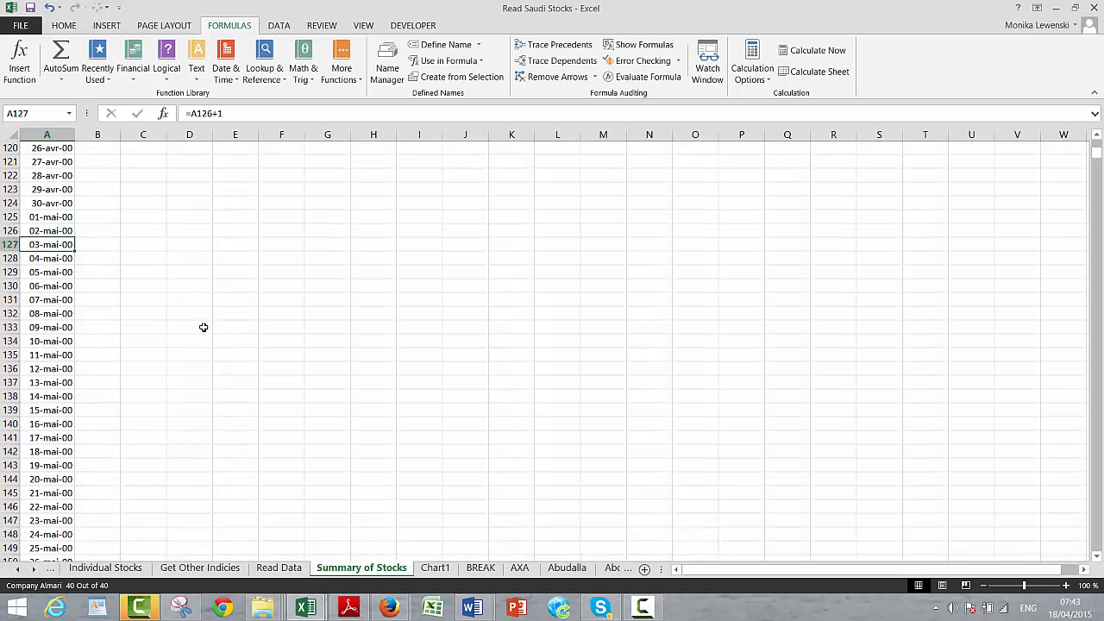
{"action": "key", "text": "Page_Up"}
{"action": "key", "text": "Page_Up"}
{"action": "key", "text": "Page_Up"}
{"action": "key", "text": "Page_Up"}
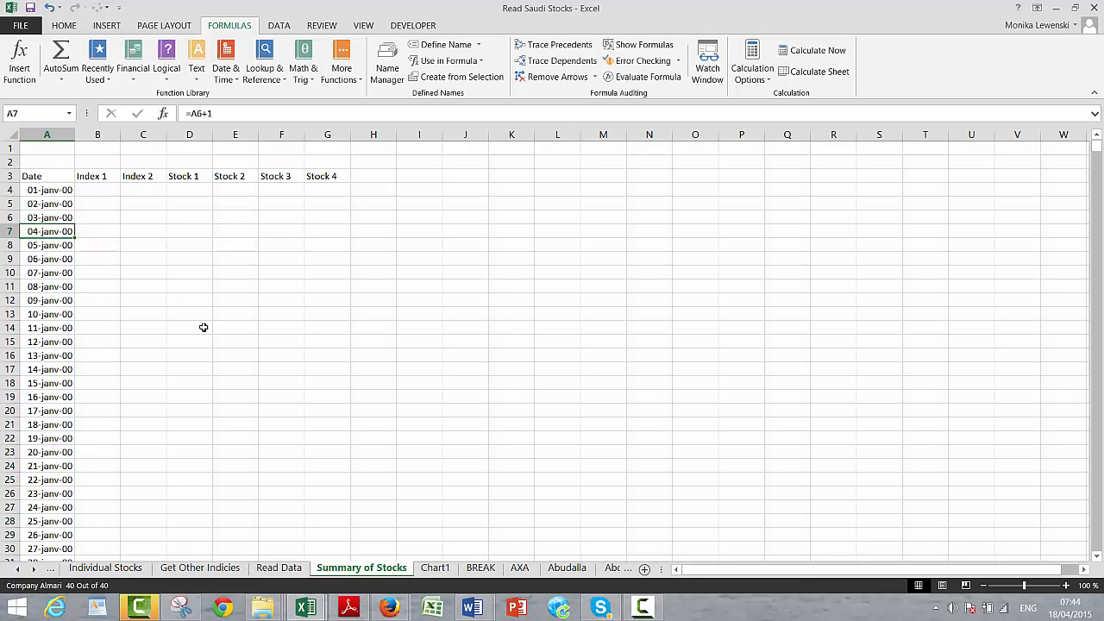
Review the index and stock headings in row 3, ending on the Date heading in A3
{"action": "key", "text": "Up"}
{"action": "key", "text": "Up"}
{"action": "key", "text": "Right"}
{"action": "key", "text": "Up"}
{"action": "key", "text": "Up"}
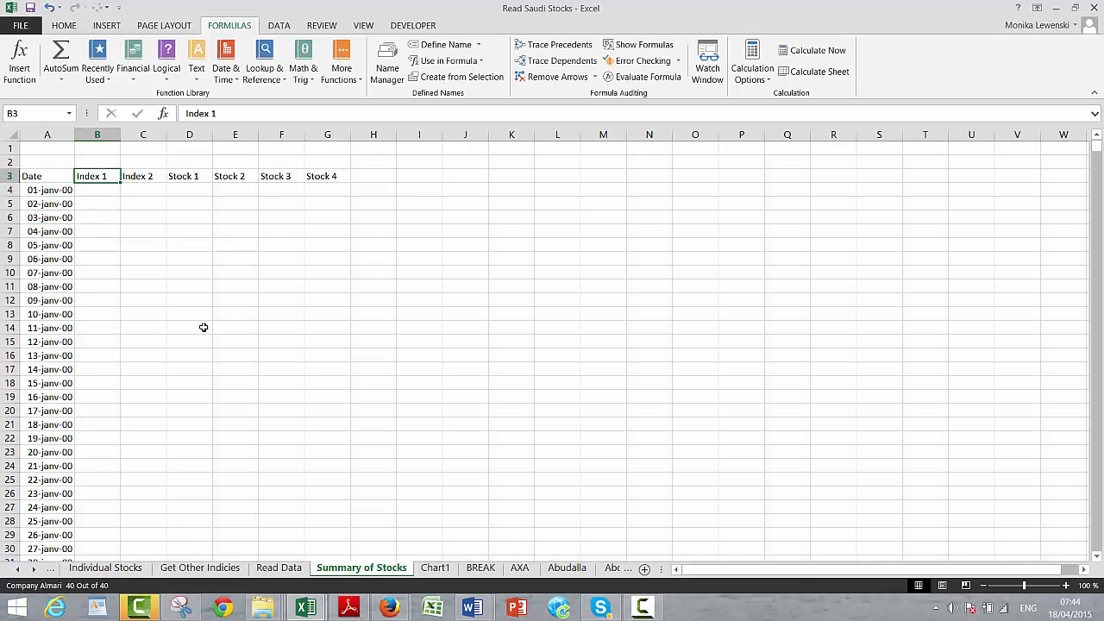
{"action": "key", "text": "Right"}
{"action": "key", "text": "Left"}
{"action": "key", "text": "Right"}
{"action": "key", "text": "Right"}
{"action": "key", "text": "Left"}
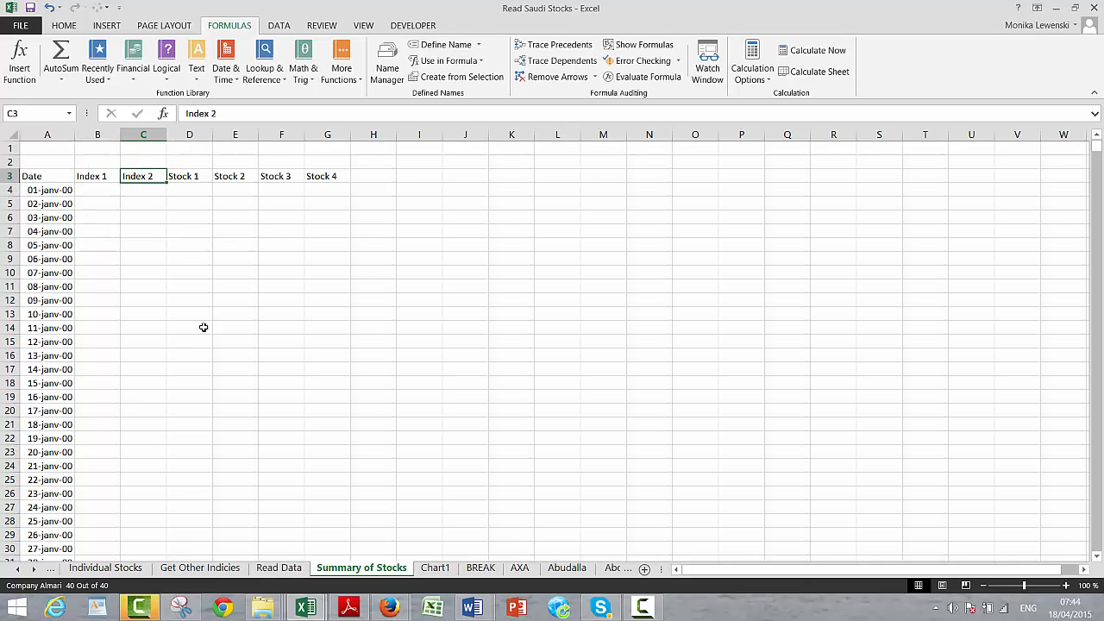
{"action": "key", "text": "Left"}
{"action": "key", "text": "Right"}
{"action": "key", "text": "Right"}
{"action": "key", "text": "Right"}
{"action": "key", "text": "Right"}
{"action": "key", "text": "Left"}
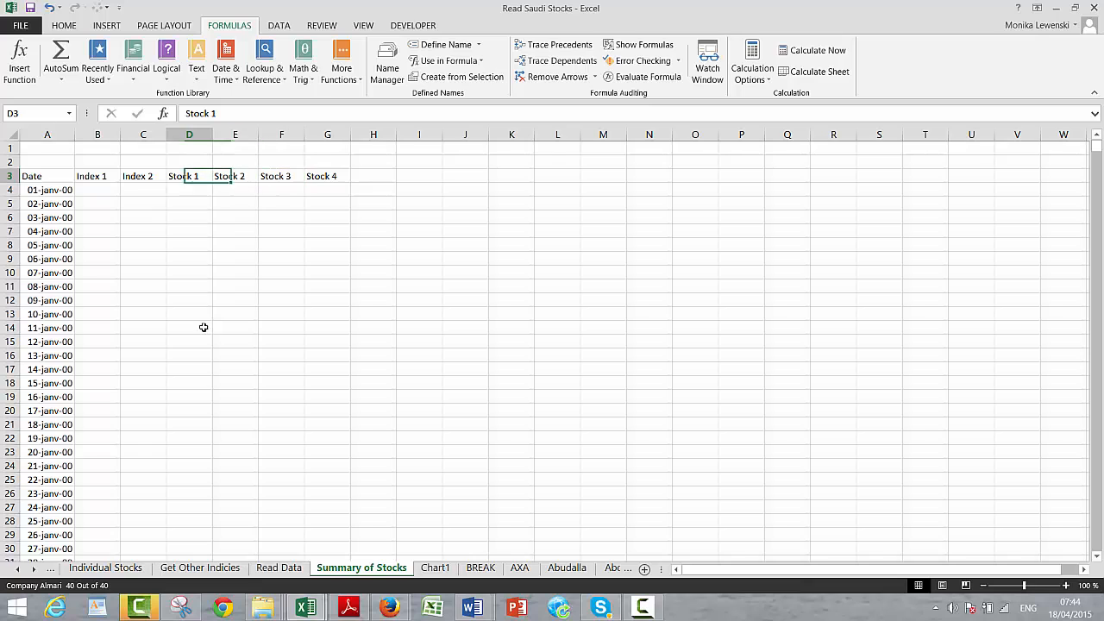
{"action": "key", "text": "Left"}
{"action": "key", "text": "Right"}
{"action": "key", "text": "Right"}
{"action": "key", "text": "Right"}
{"action": "key", "text": "Left"}
{"action": "key", "text": "Left"}
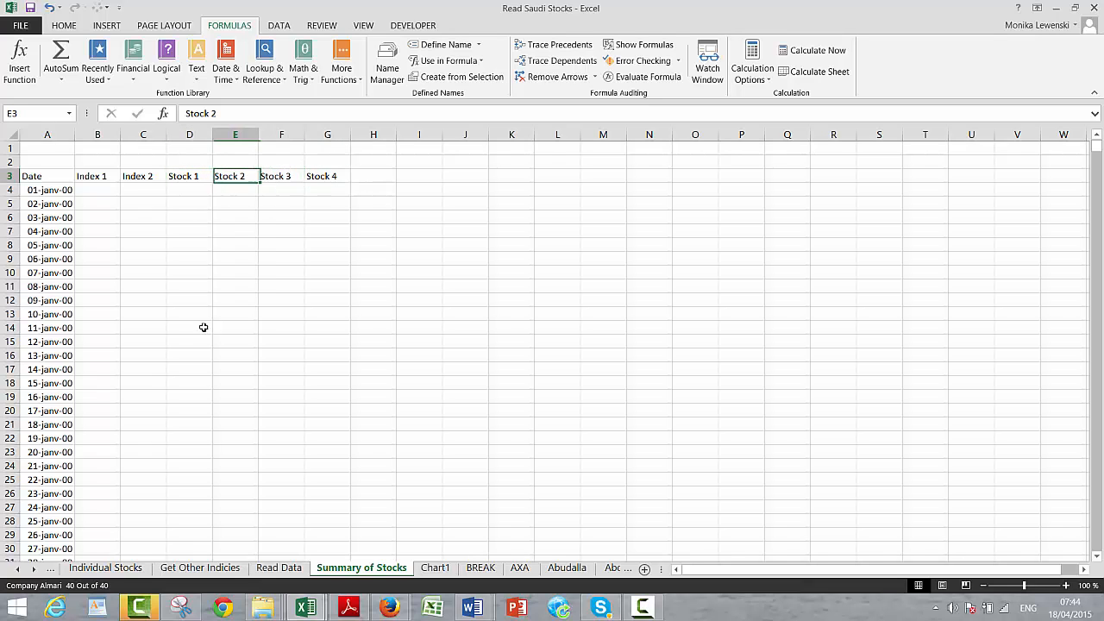
{"action": "key", "text": "Left"}
{"action": "key", "text": "Left"}
{"action": "key", "text": "Left"}
{"action": "key", "text": "Left"}
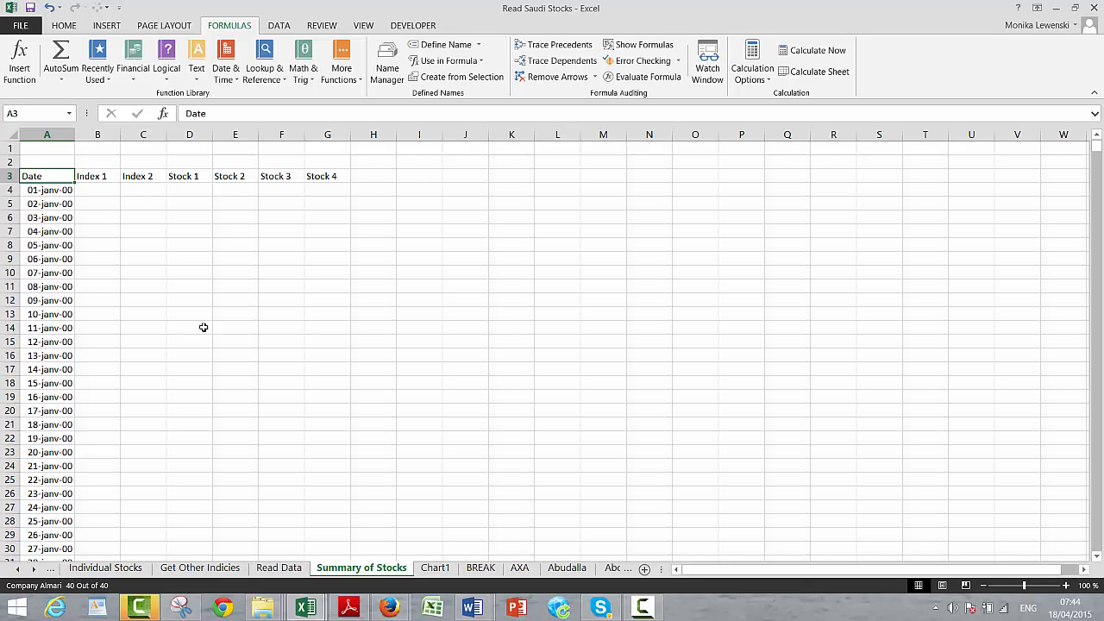
Run the Get Tasi macro from the Get Saudi Index sheet and dismiss the messages it raises
{"action": "key", "text": "ctrl+Page_Up"}
{"action": "key", "text": "ctrl+Page_Up"}
{"action": "key", "text": "ctrl+Page_Up"}
{"action": "key", "text": "ctrl+Page_Up"}
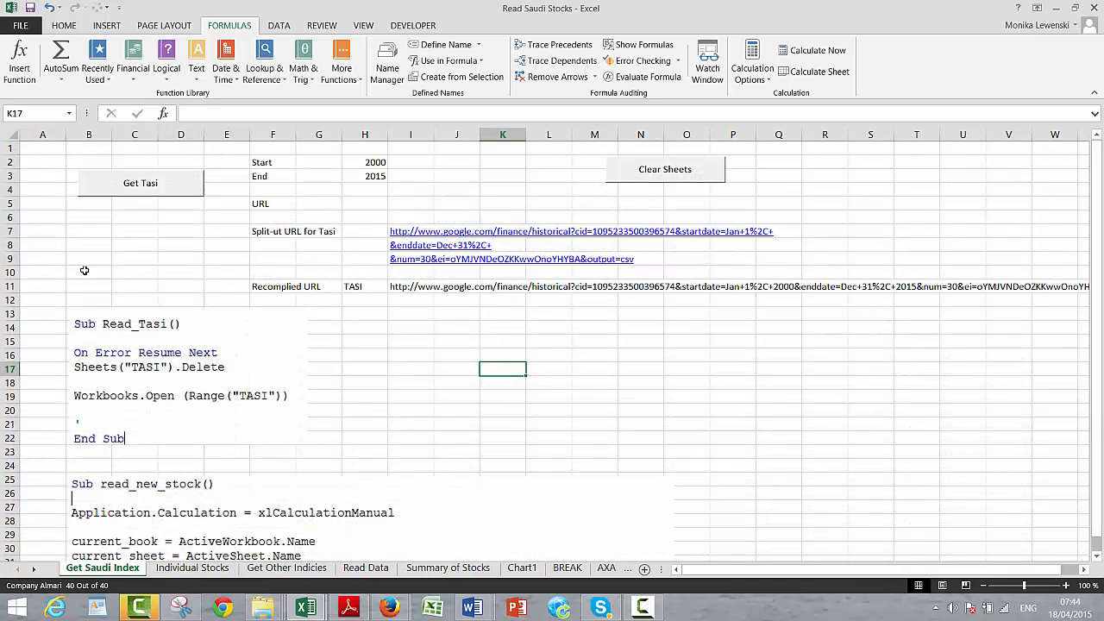
{"action": "left_click", "coordinate": [150, 269]}
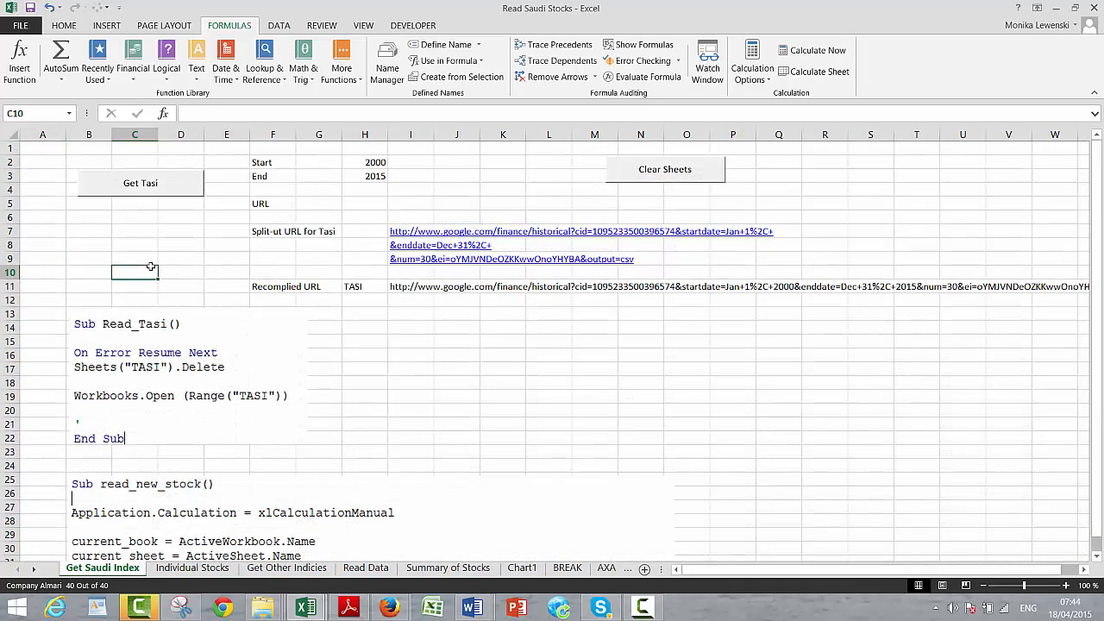
{"action": "left_click", "coordinate": [136, 178]}
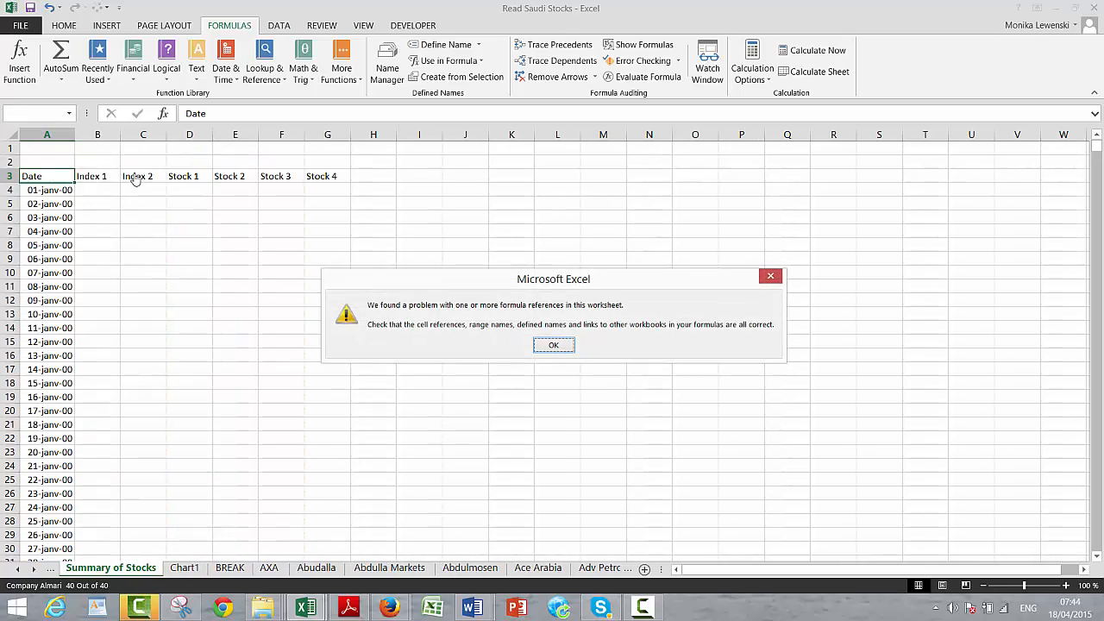
{"action": "key", "text": "Return"}
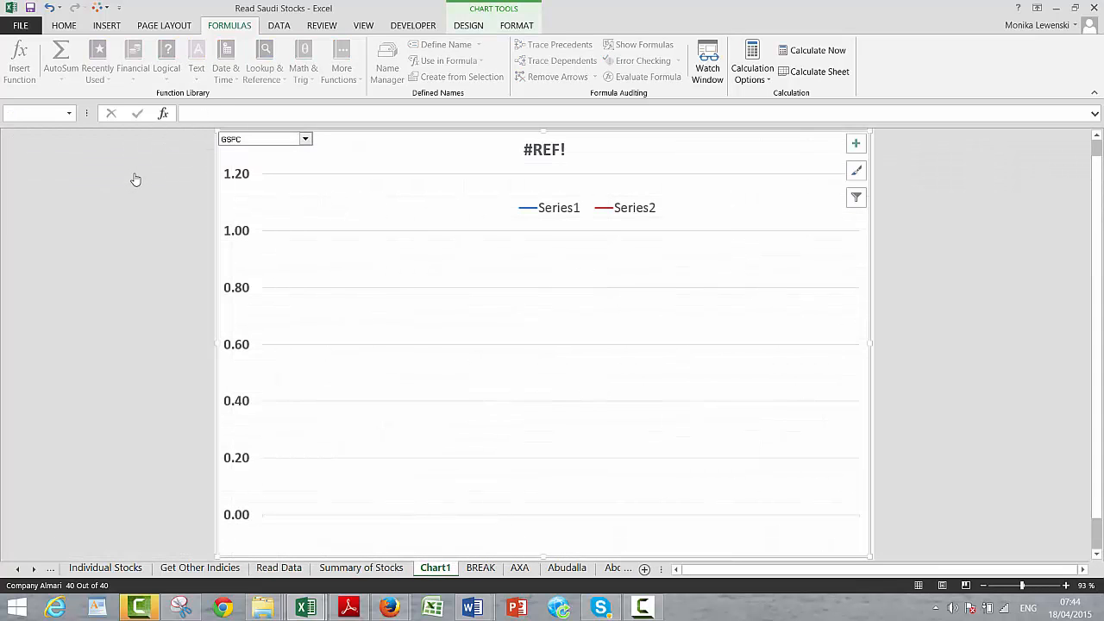
{"action": "key", "text": "Return"}
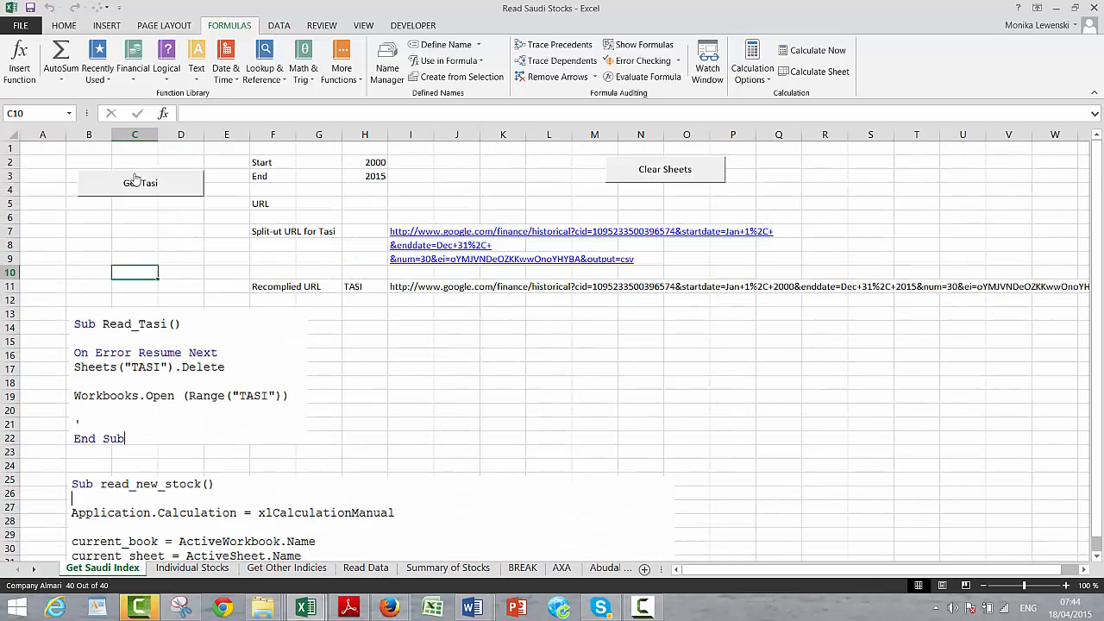
Open the code of the macro assigned to the Get Tasi button for editing
{"action": "left_click", "coordinate": [473, 382]}
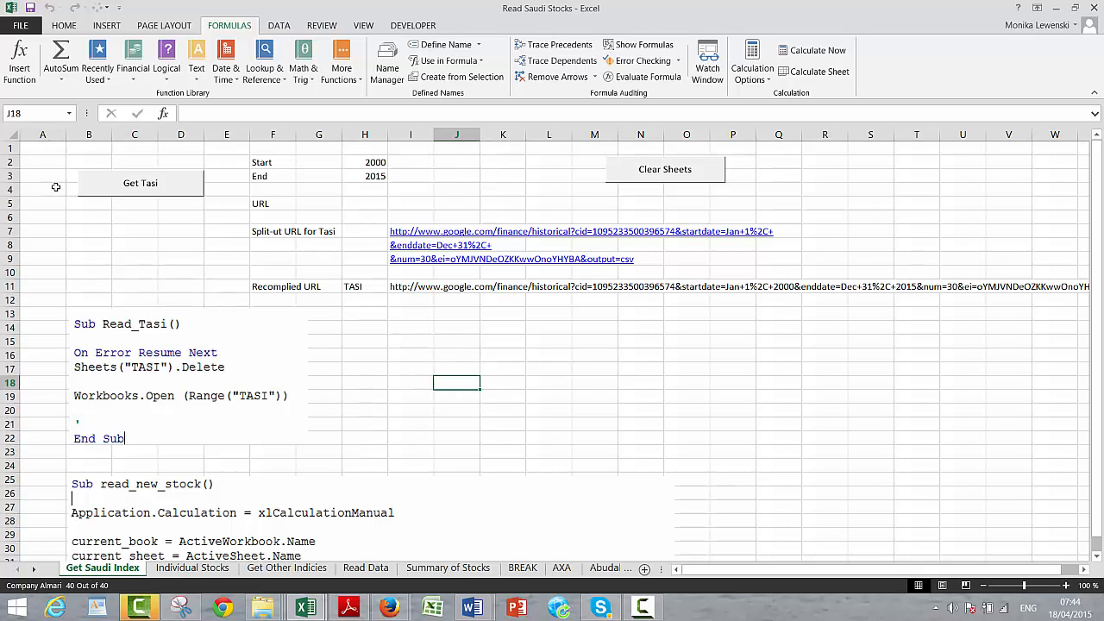
{"action": "right_click", "coordinate": [120, 176]}
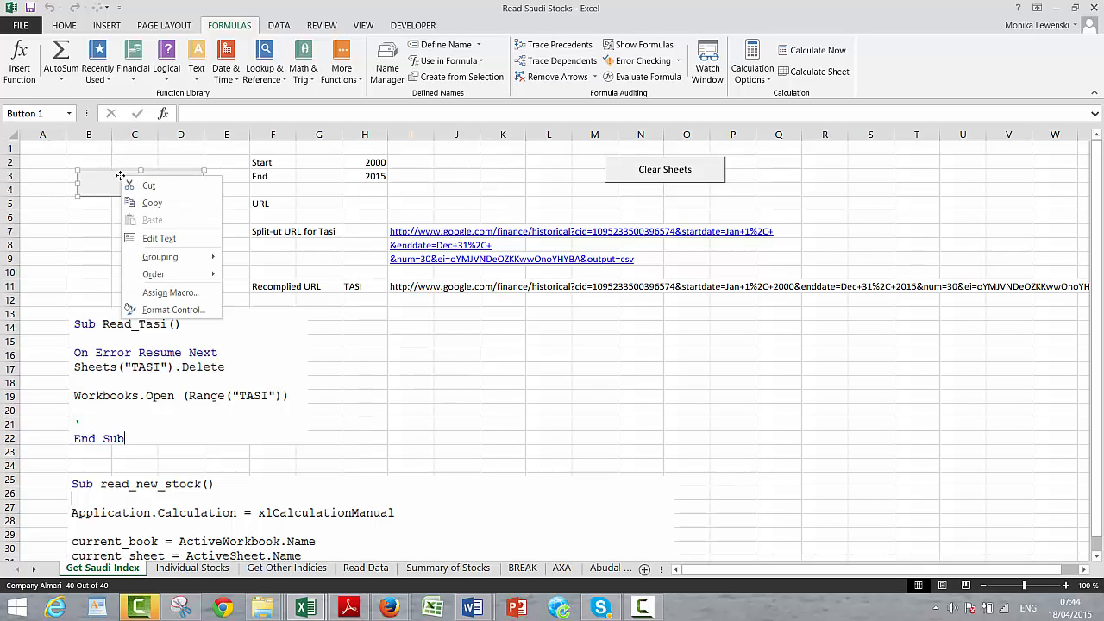
{"action": "left_click", "coordinate": [170, 293]}
{"action": "left_click", "coordinate": [287, 195]}
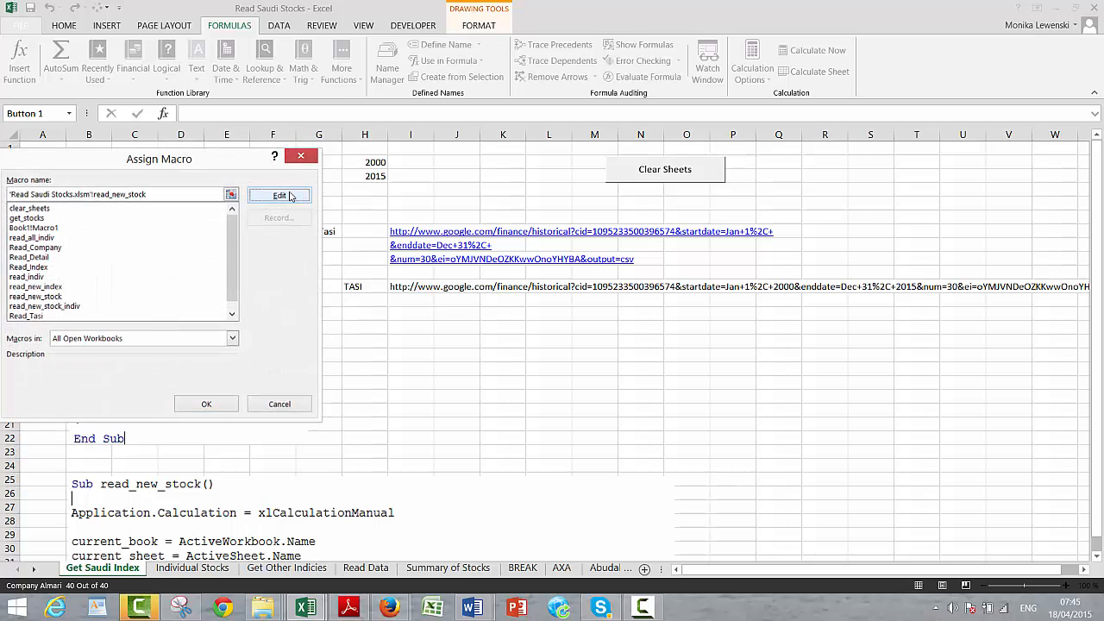
Remove the "- 1" from Sheets(num_sheets - 1) in the sheet copy line of read_new_stock
{"action": "key", "text": "Down"}
{"action": "key", "text": "Down"}
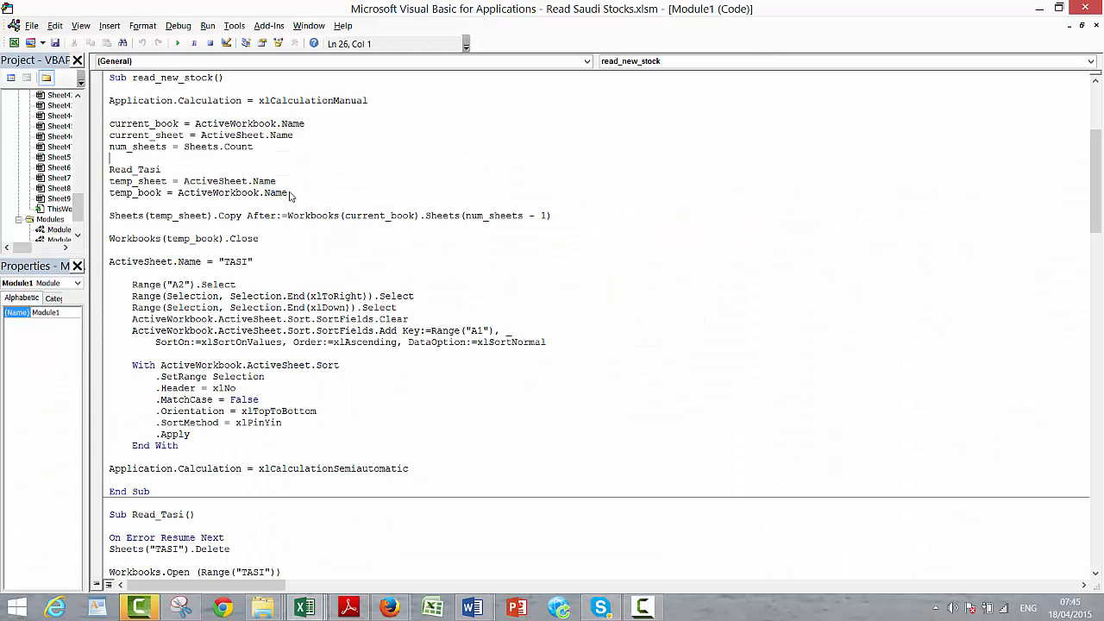
{"action": "key", "text": "Down"}
{"action": "key", "text": "Down"}
{"action": "key", "text": "Down"}
{"action": "key", "text": "End"}
{"action": "key", "text": "BackSpace"}
{"action": "key", "text": "BackSpace"}
{"action": "key", "text": "BackSpace"}
{"action": "key", "text": "Delete"}
Qualify the num_sheets line with the current workbook so it reads num_sheets = Workbooks(current_book).Sheets.Count
{"action": "key", "text": "Up"}
{"action": "key", "text": "Up"}
{"action": "key", "text": "Up"}
{"action": "key", "text": "Up"}
{"action": "key", "text": "Up"}
{"action": "key", "text": "Up"}
{"action": "key", "text": "Left"}
{"action": "key", "text": "Left"}
{"action": "key", "text": "Left"}
{"action": "key", "text": "Left"}
{"action": "key", "text": "Left"}
{"action": "key", "text": "Left"}
{"action": "key", "text": "Left"}
{"action": "key", "text": "Left"}
{"action": "key", "text": "Left"}
{"action": "key", "text": "Left"}
{"action": "type", "text": "workboks"}
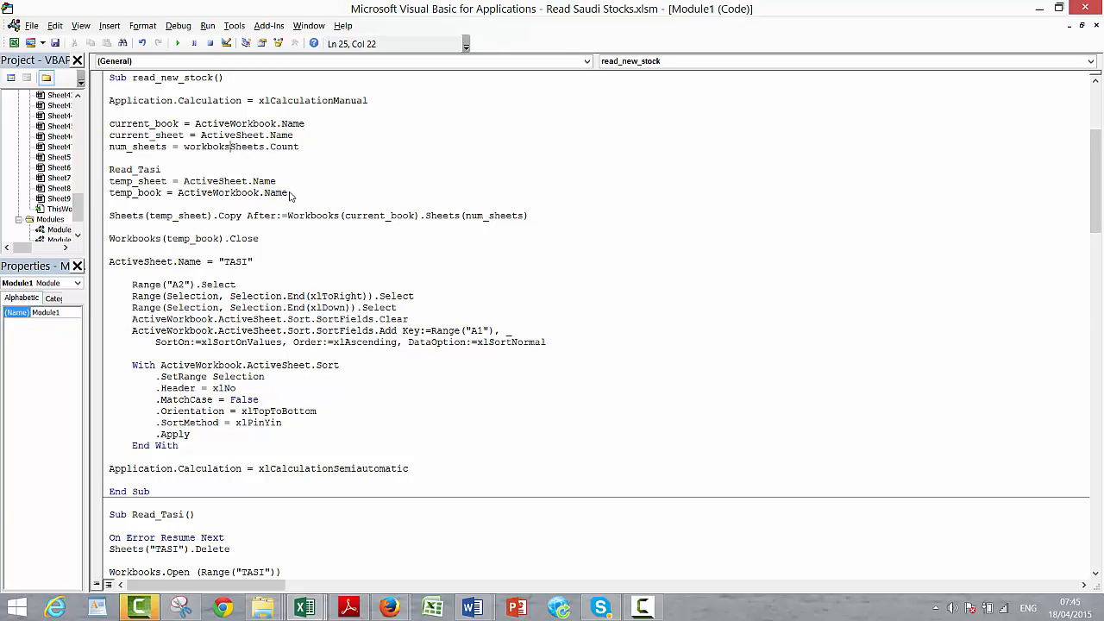
{"action": "key", "text": "BackSpace"}
{"action": "key", "text": "BackSpace"}
{"action": "key", "text": "BackSpace"}
{"action": "key", "text": "BackSpace"}
{"action": "type", "text": "books("}
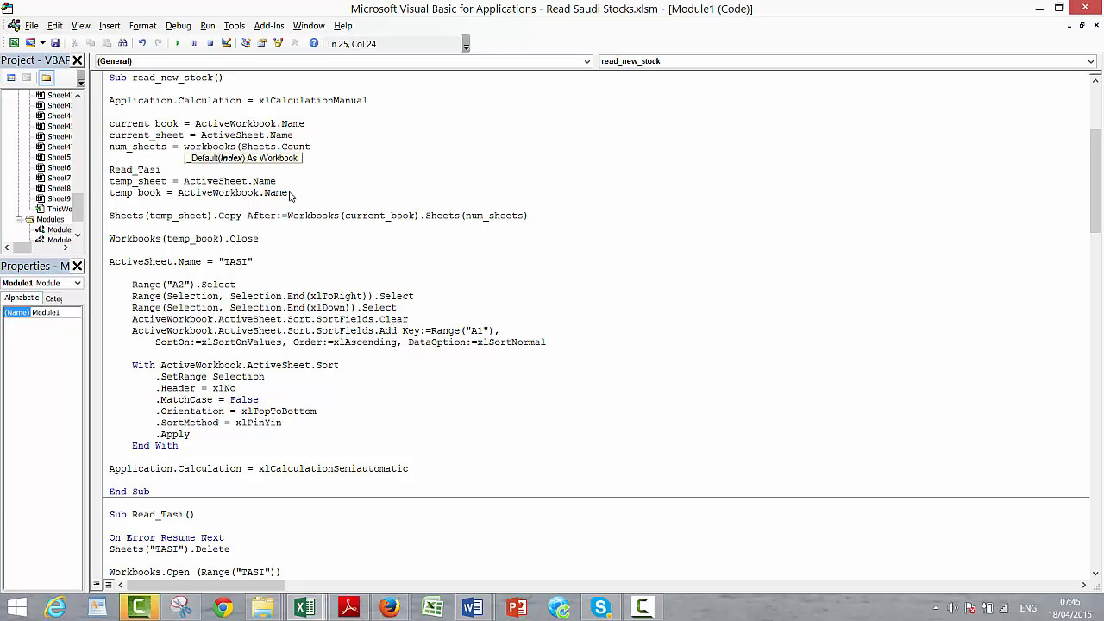
{"action": "type", "text": "current_book)."}
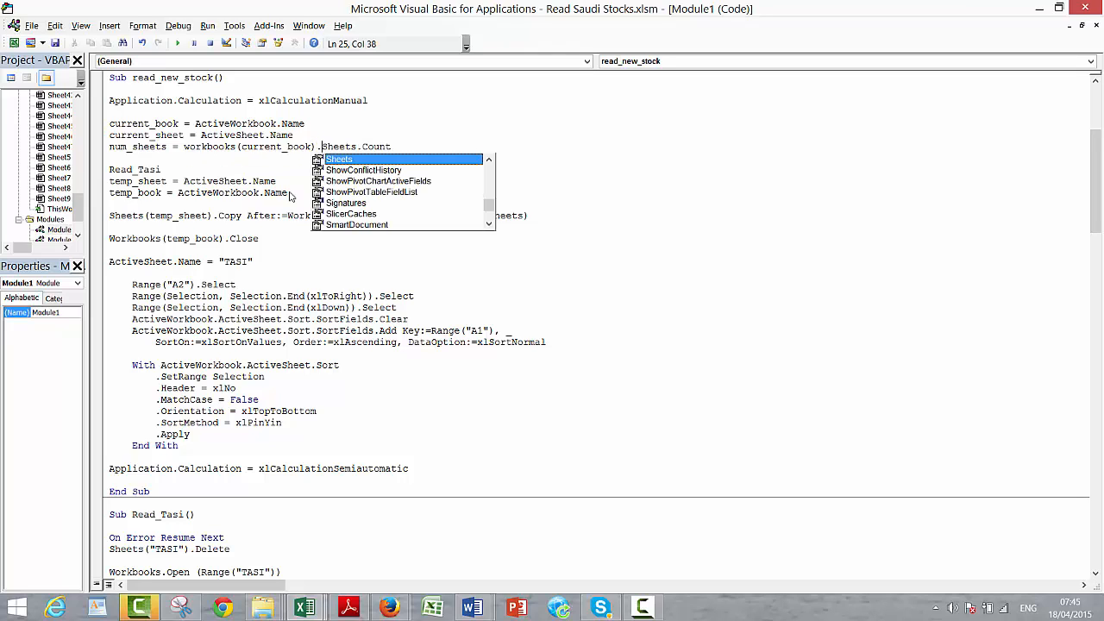
{"action": "left_click", "coordinate": [360, 136]}
Move the num_sheets line below the temp_book line, directly before the sheet copy line
{"action": "key", "text": "Up"}
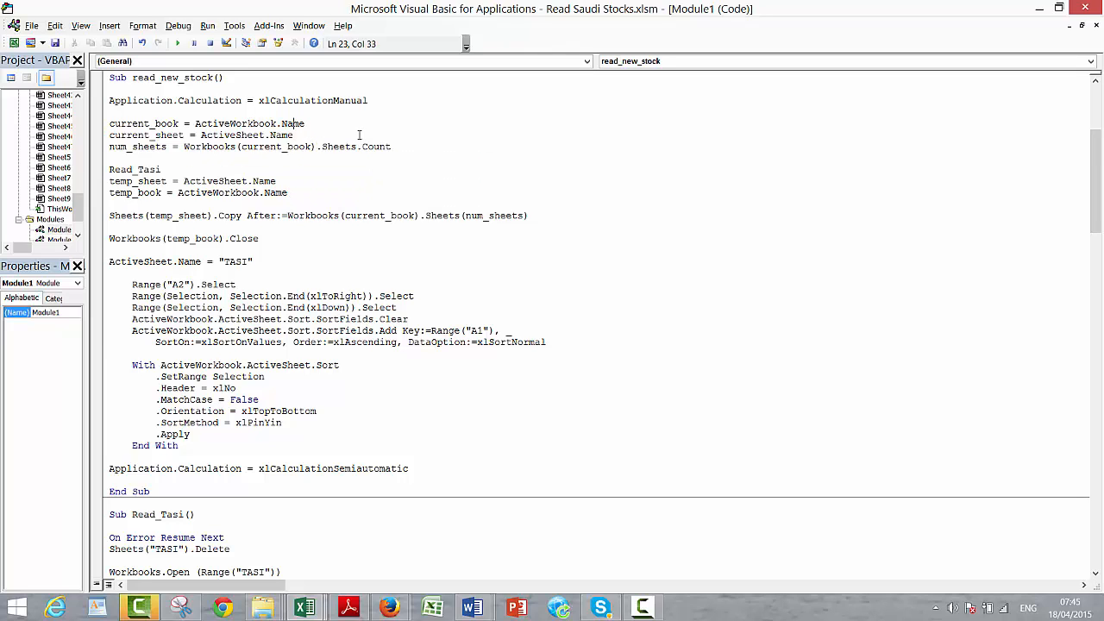
{"action": "key", "text": "Down"}
{"action": "key", "text": "Right"}
{"action": "key", "text": "shift+Down"}
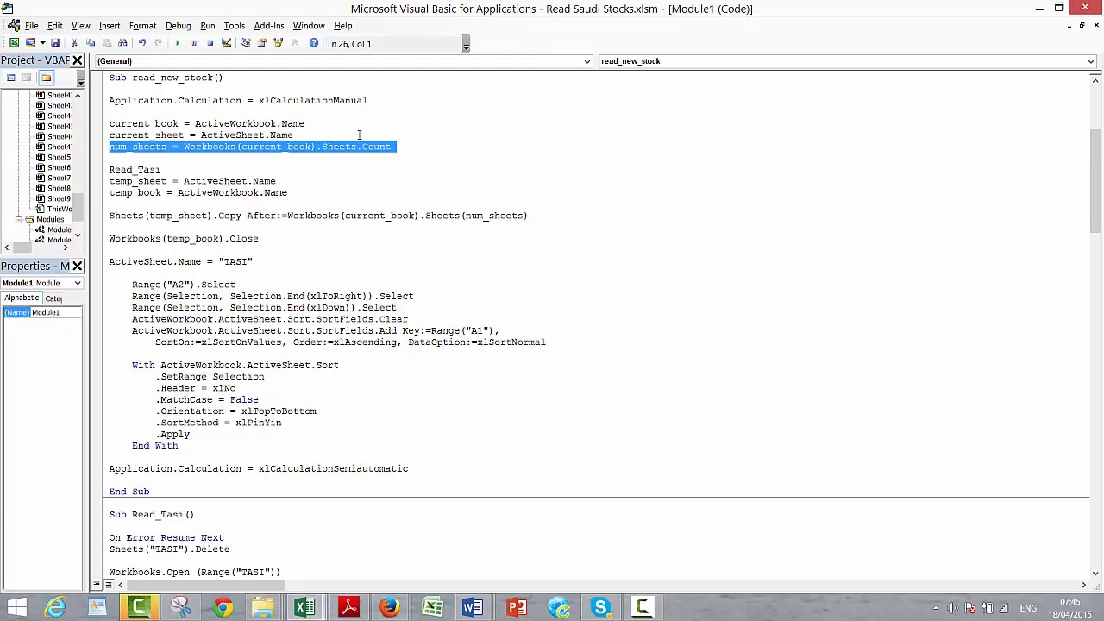
{"action": "key", "text": "ctrl+x"}
{"action": "key", "text": "Down"}
{"action": "key", "text": "Down"}
{"action": "key", "text": "Down"}
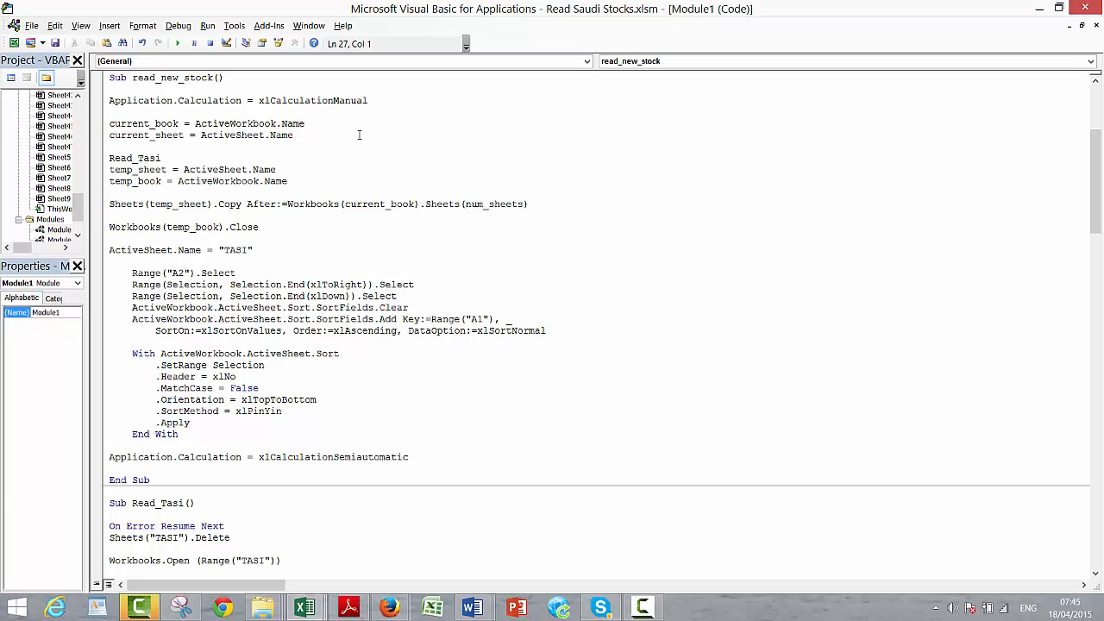
{"action": "key", "text": "Down"}
{"action": "key", "text": "Down"}
{"action": "key", "text": "Return"}
{"action": "key", "text": "ctrl+v"}
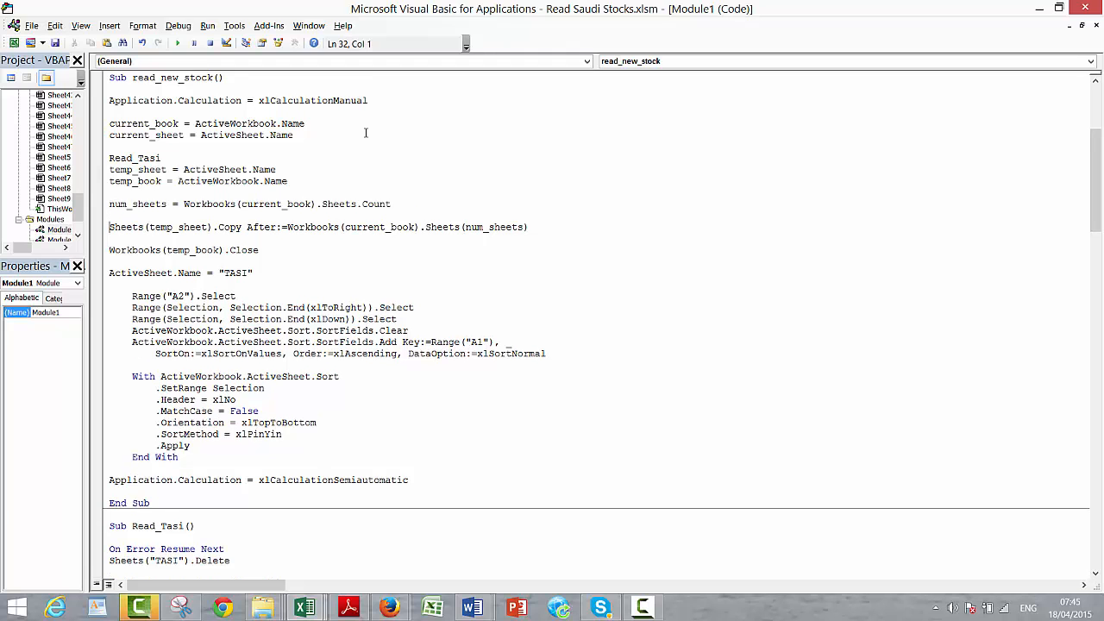
Close the code editor and run the Get Tasi macro, confirming the sheet deletion
{"action": "left_click", "coordinate": [1009, 187]}
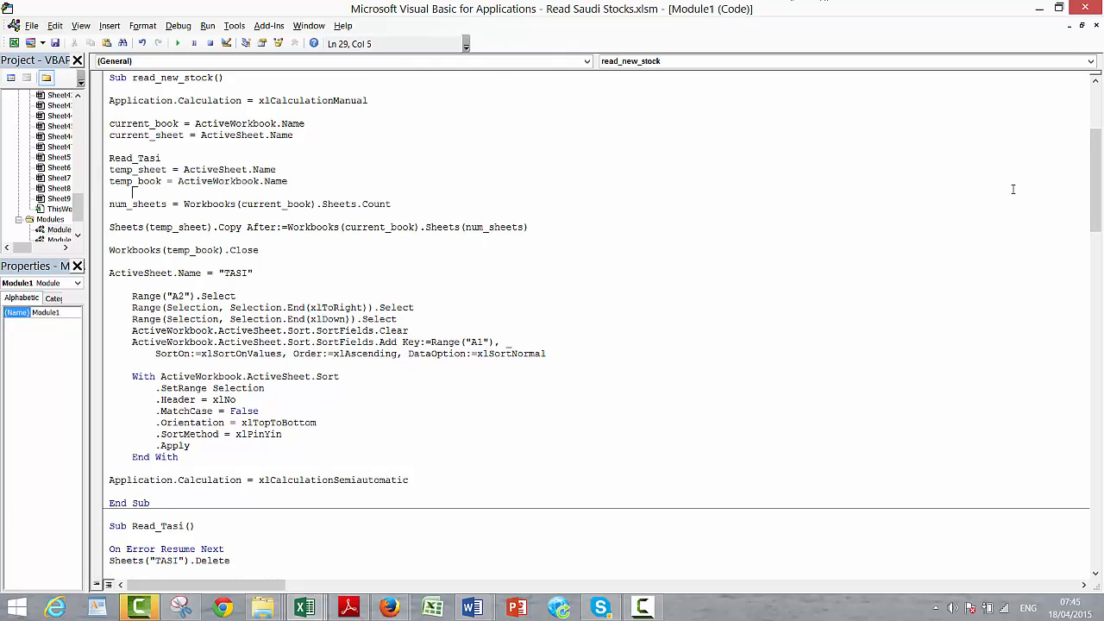
{"action": "left_click", "coordinate": [1090, 11]}
{"action": "left_click", "coordinate": [495, 347]}
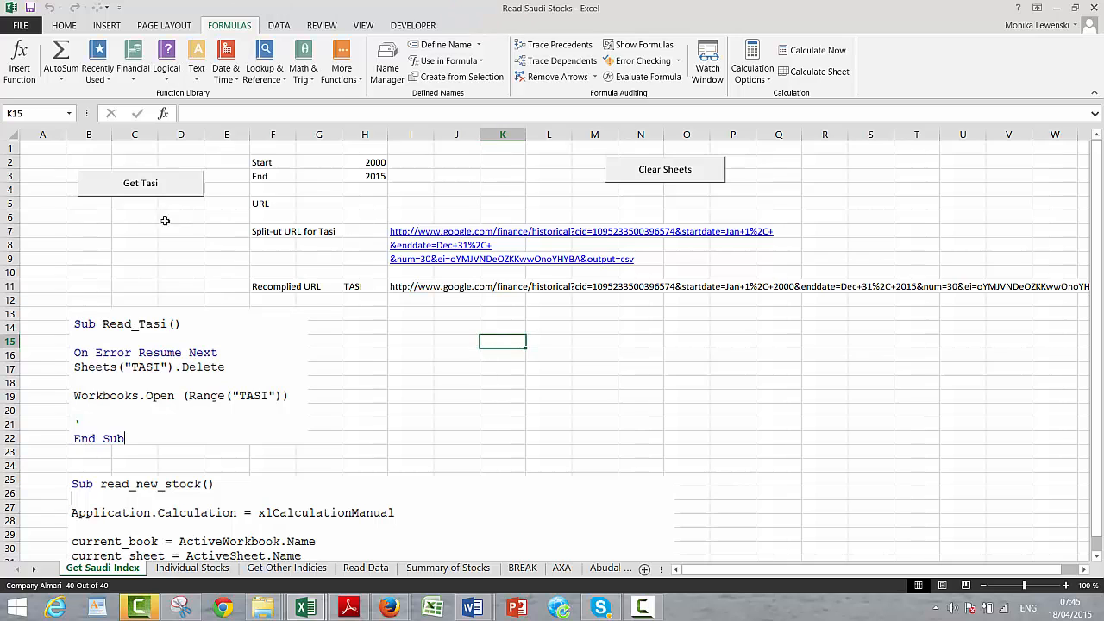
{"action": "left_click", "coordinate": [114, 195]}
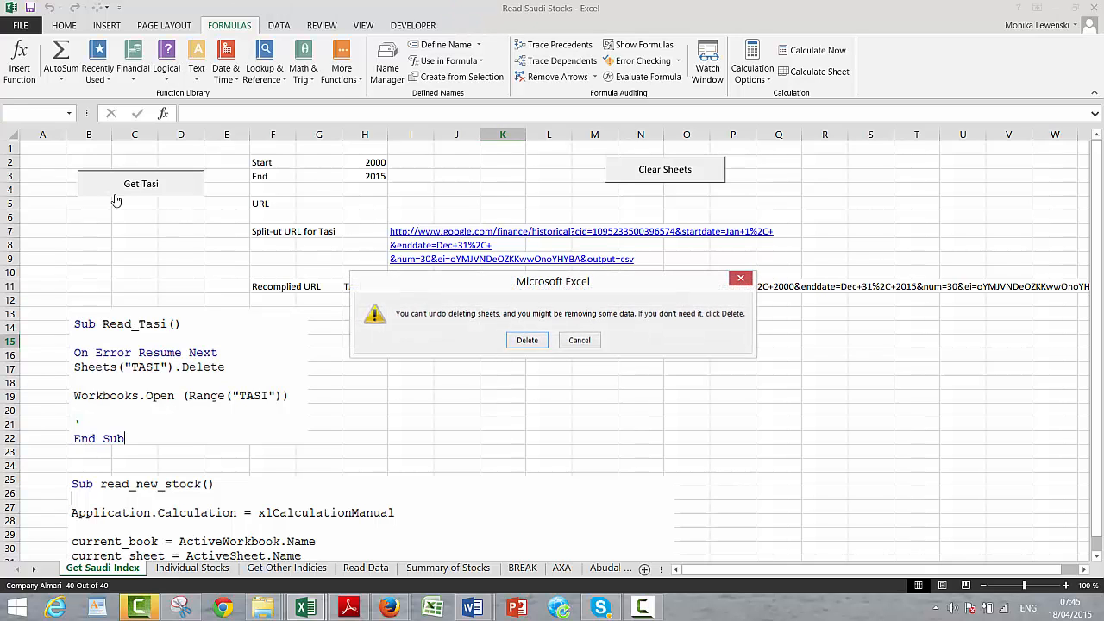
{"action": "key", "text": "Return"}
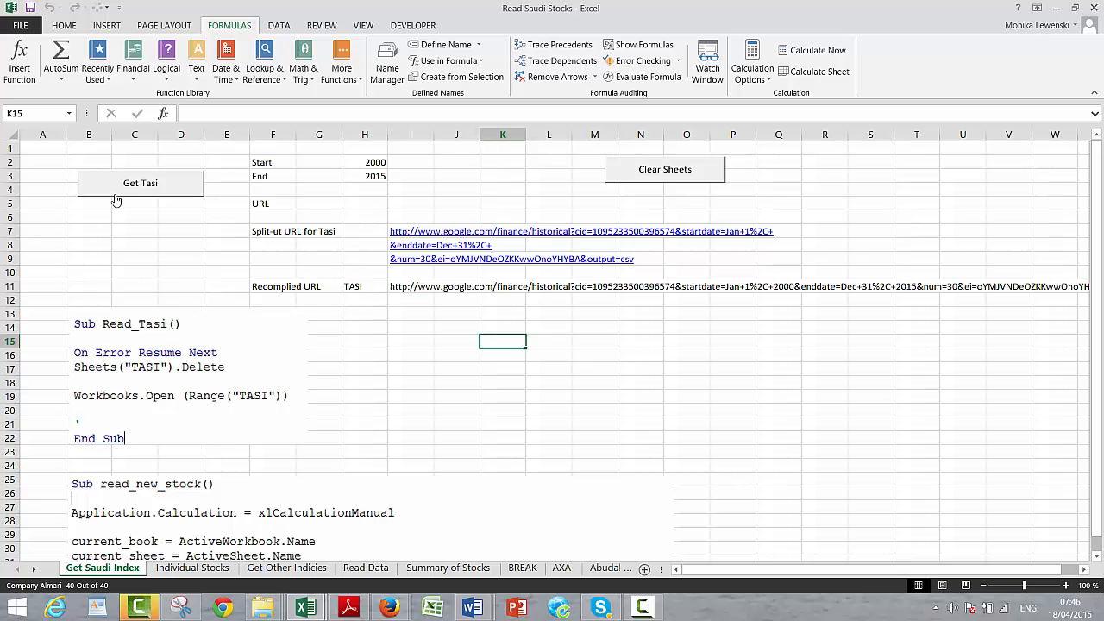
{"action": "left_click", "coordinate": [116, 199]}
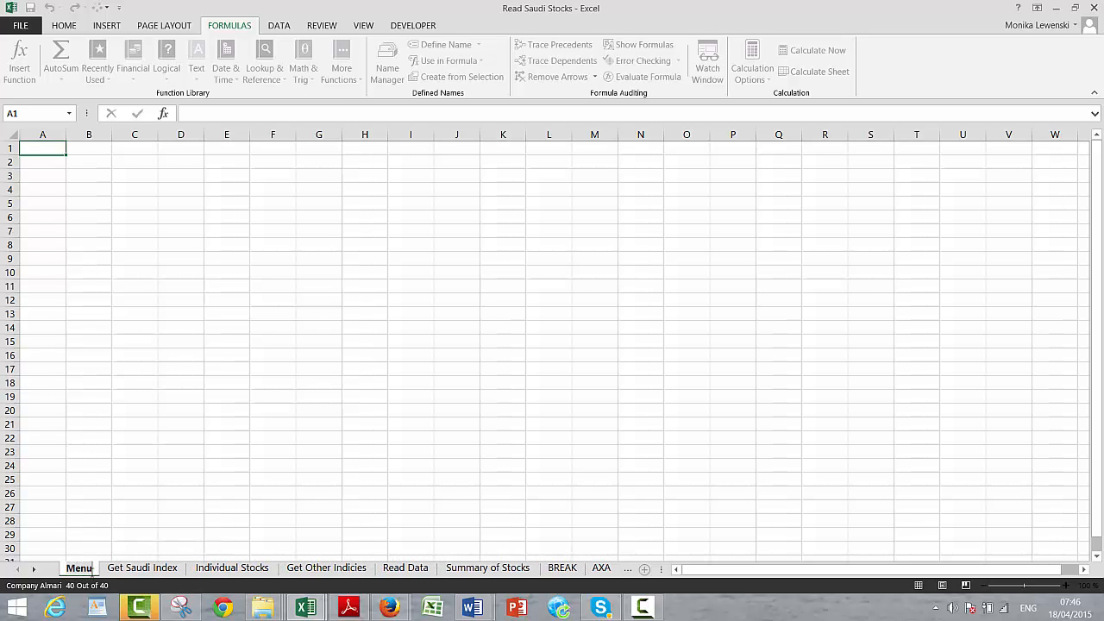
Finish naming the new first sheet Menu and enter the label Index in cell C3
{"action": "left_click", "coordinate": [99, 503]}
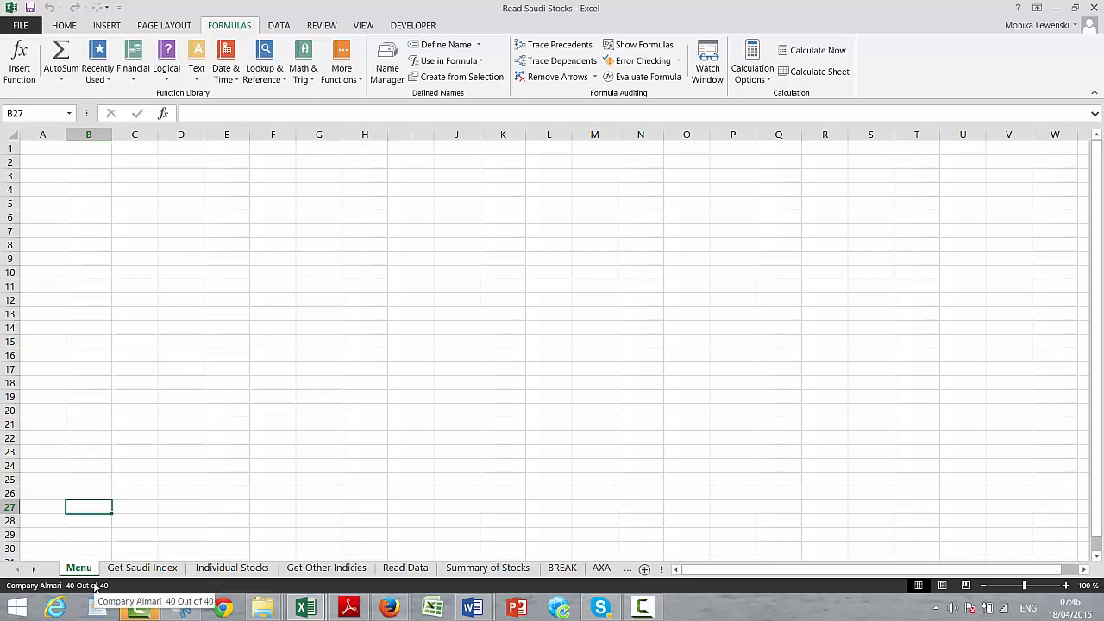
{"action": "left_click", "coordinate": [149, 320]}
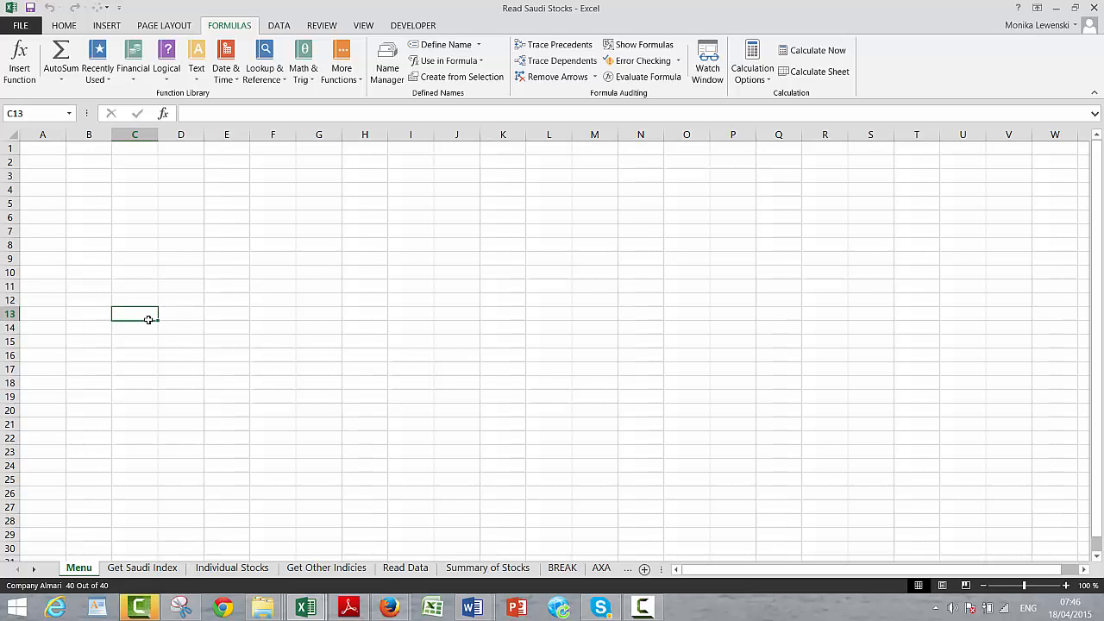
{"action": "left_click", "coordinate": [163, 181]}
{"action": "key", "text": "Left"}
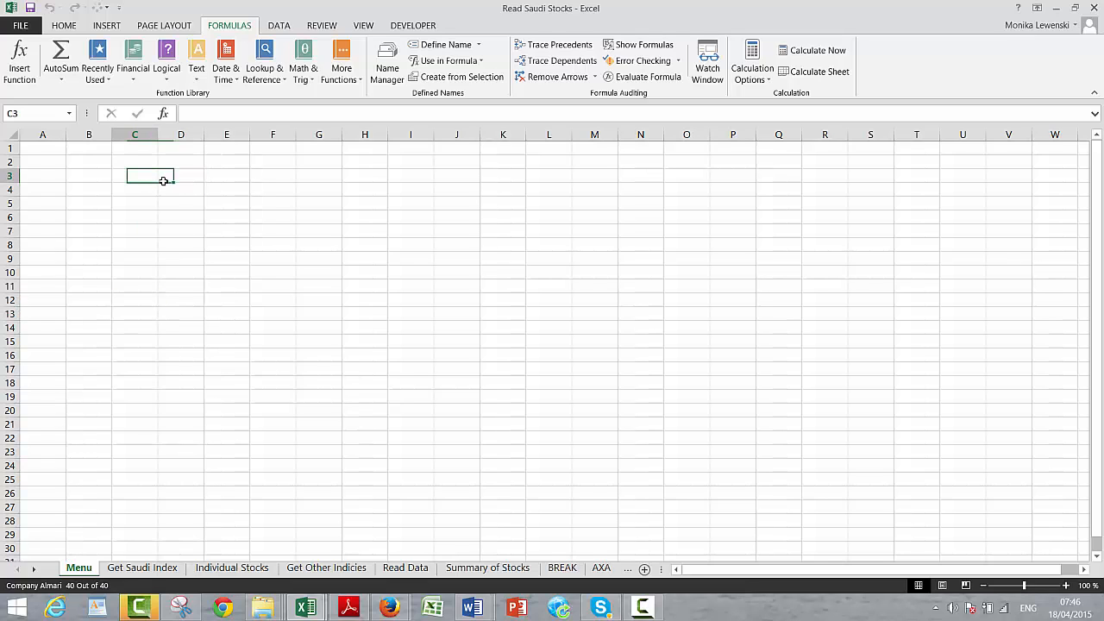
{"action": "type", "text": "Index"}
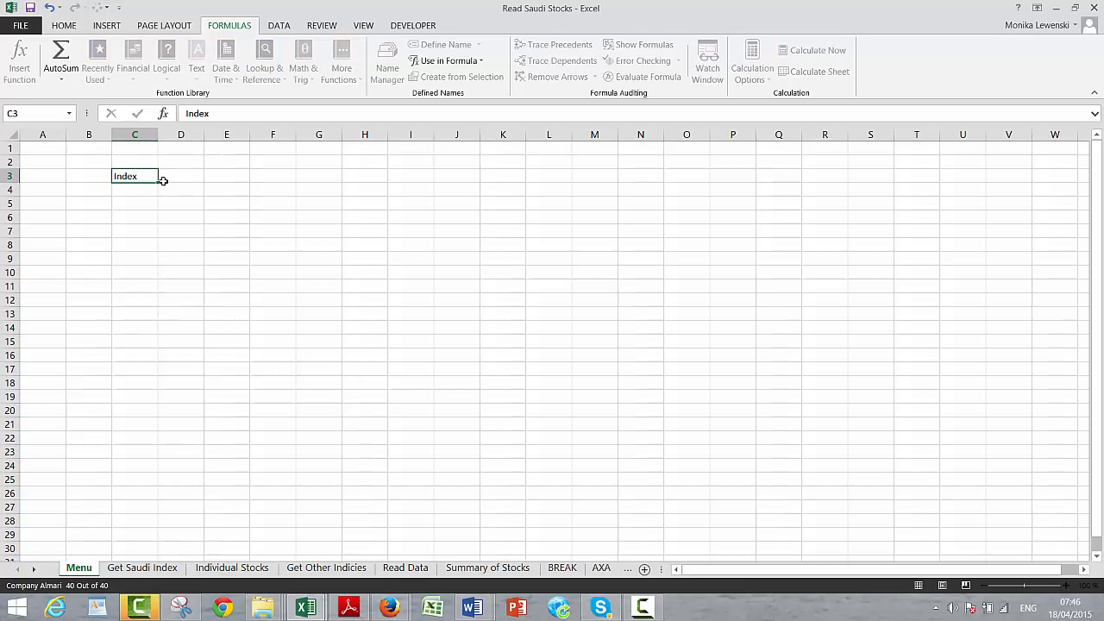
{"action": "key", "text": "Return"}
Enter TASI in cell G3 of the Menu sheet as the first index code
{"action": "key", "text": "ctrl+Page_Down"}
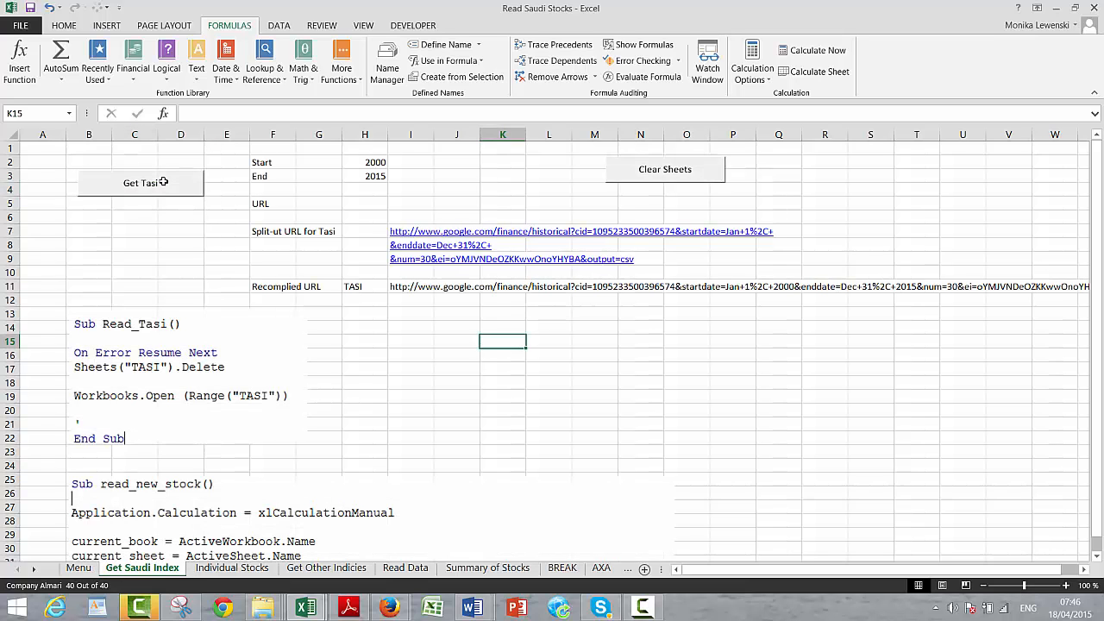
{"action": "key", "text": "ctrl+Page_Up"}
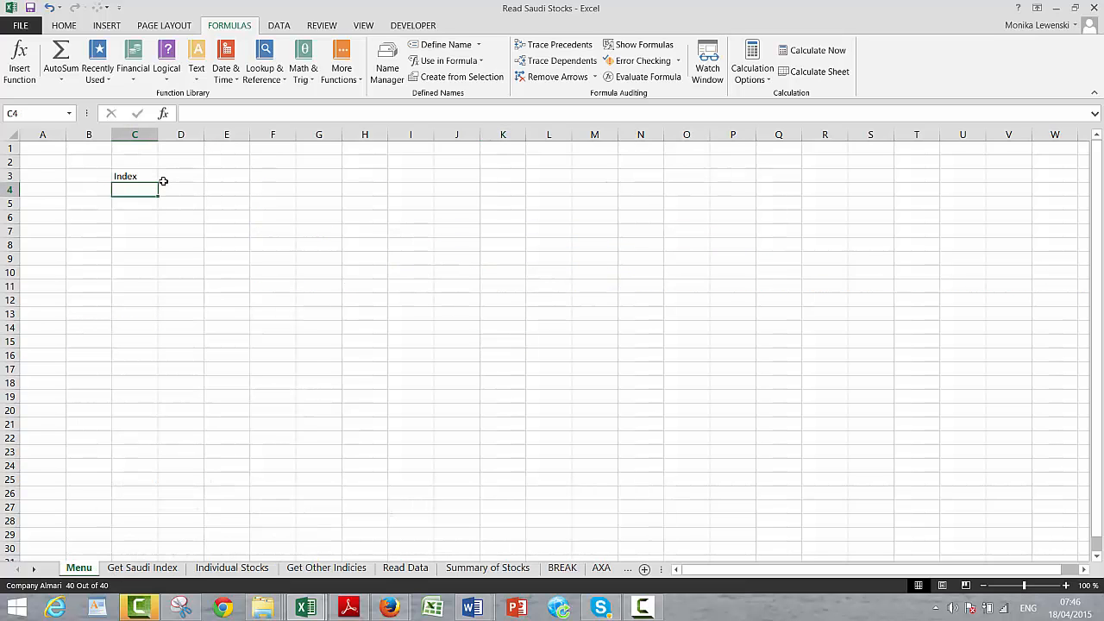
{"action": "key", "text": "Up"}
{"action": "key", "text": "Right"}
{"action": "key", "text": "Right"}
{"action": "key", "text": "Right"}
{"action": "key", "text": "Right"}
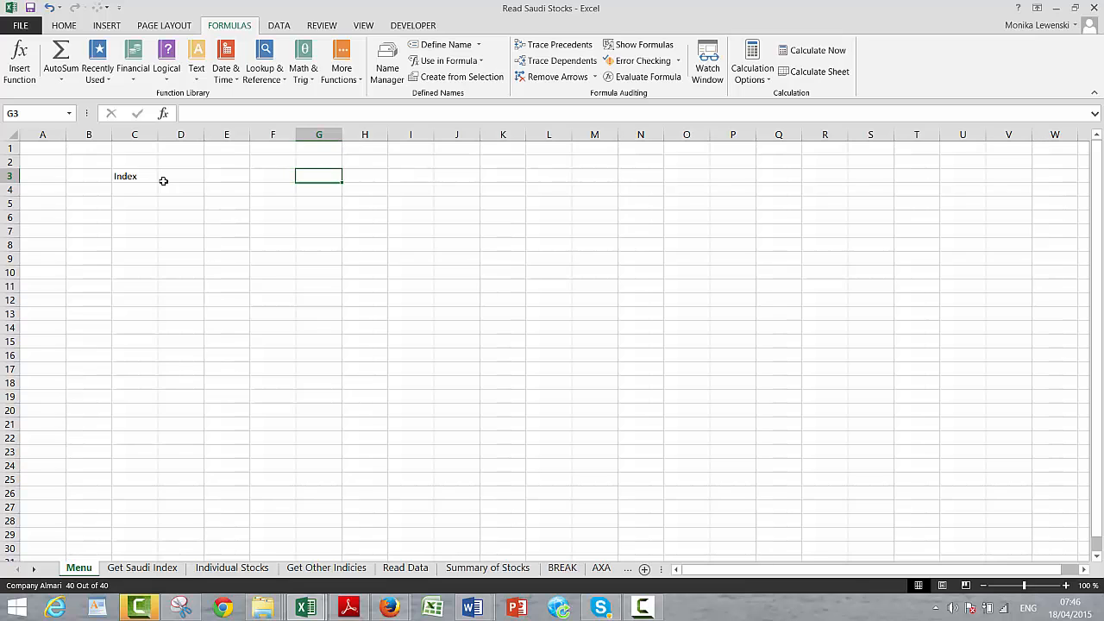
{"action": "type", "text": "TASI"}
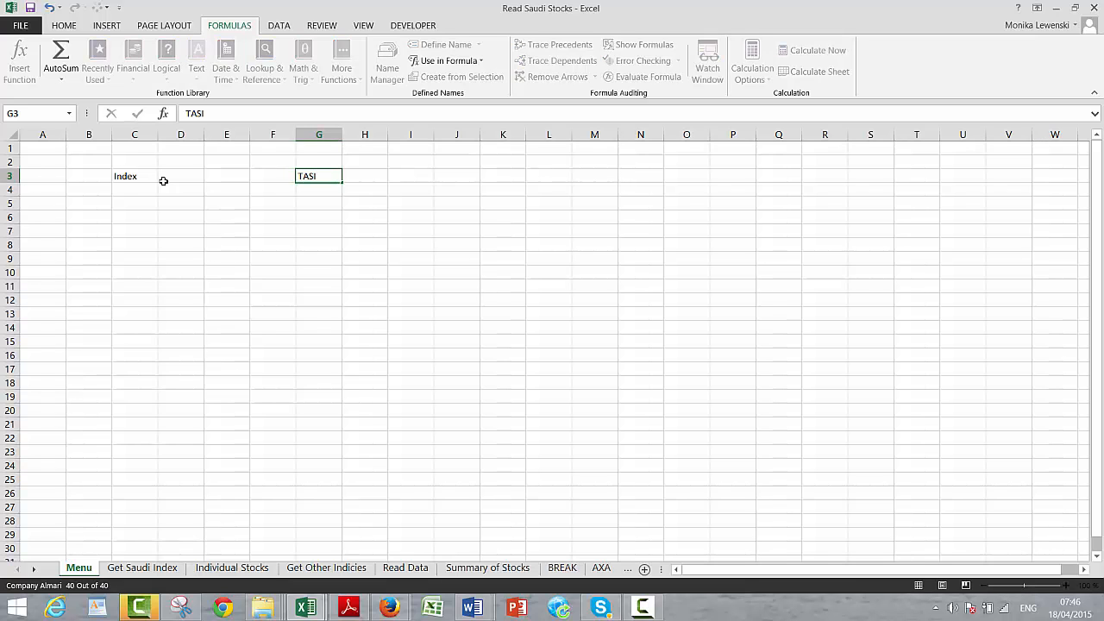
{"action": "key", "text": "Return"}
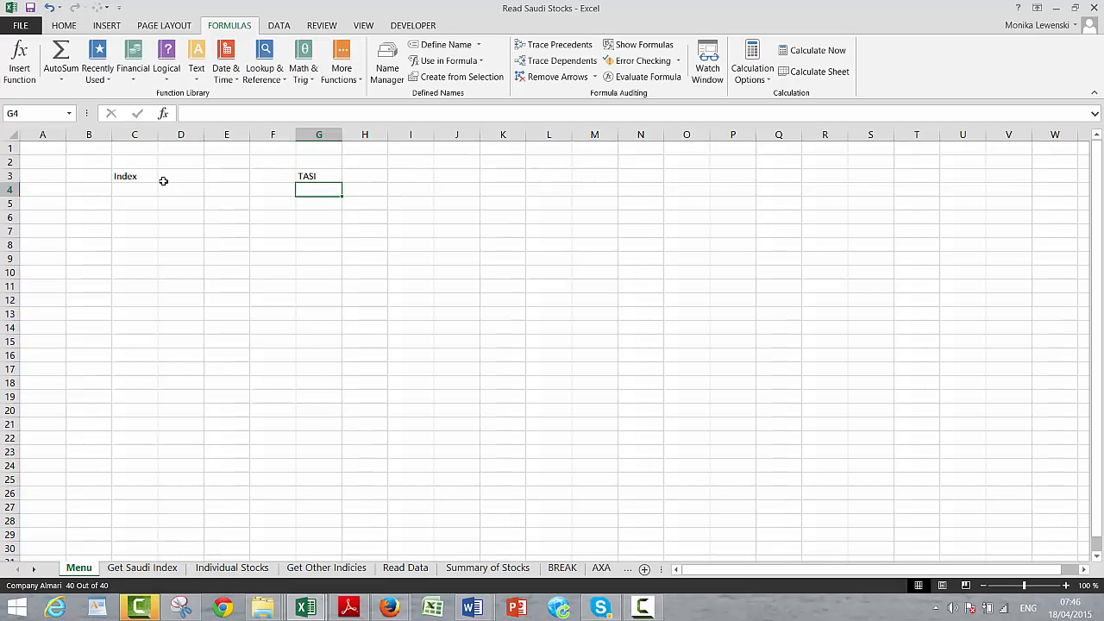
Copy the index codes GSPC to IXIC from G6:G10 of the Get Other Indicies sheet to the Menu sheet, starting at G4
{"action": "key", "text": "ctrl+Page_Down"}
{"action": "key", "text": "ctrl+Page_Down"}
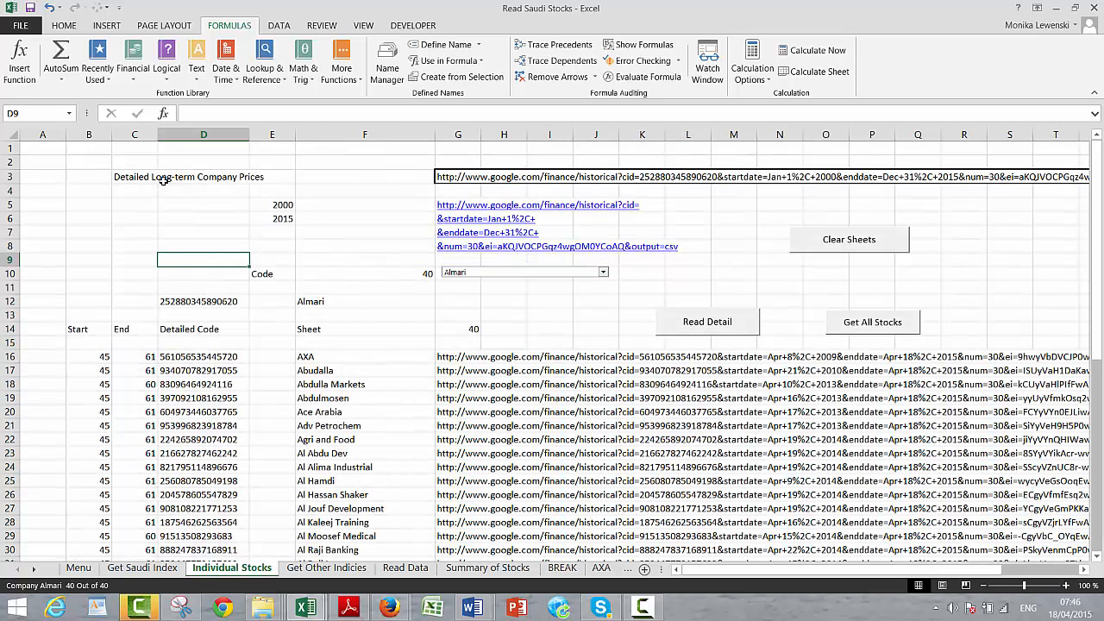
{"action": "key", "text": "ctrl+Page_Down"}
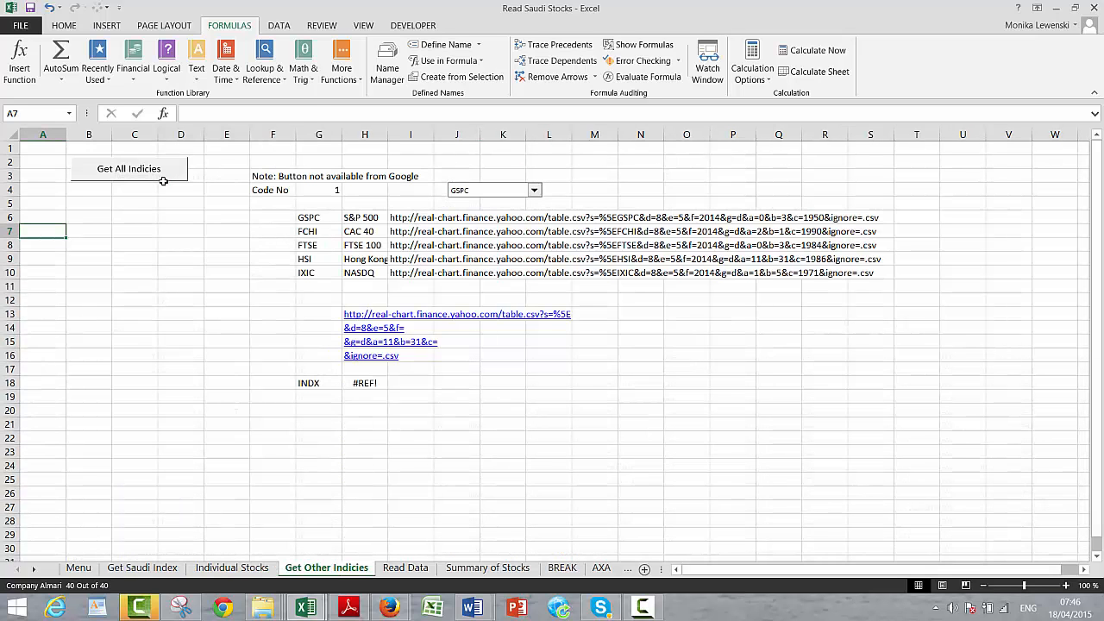
{"action": "key", "text": "Right"}
{"action": "key", "text": "Right"}
{"action": "key", "text": "Right"}
{"action": "key", "text": "Right"}
{"action": "key", "text": "Right"}
{"action": "key", "text": "Right"}
{"action": "key", "text": "Up"}
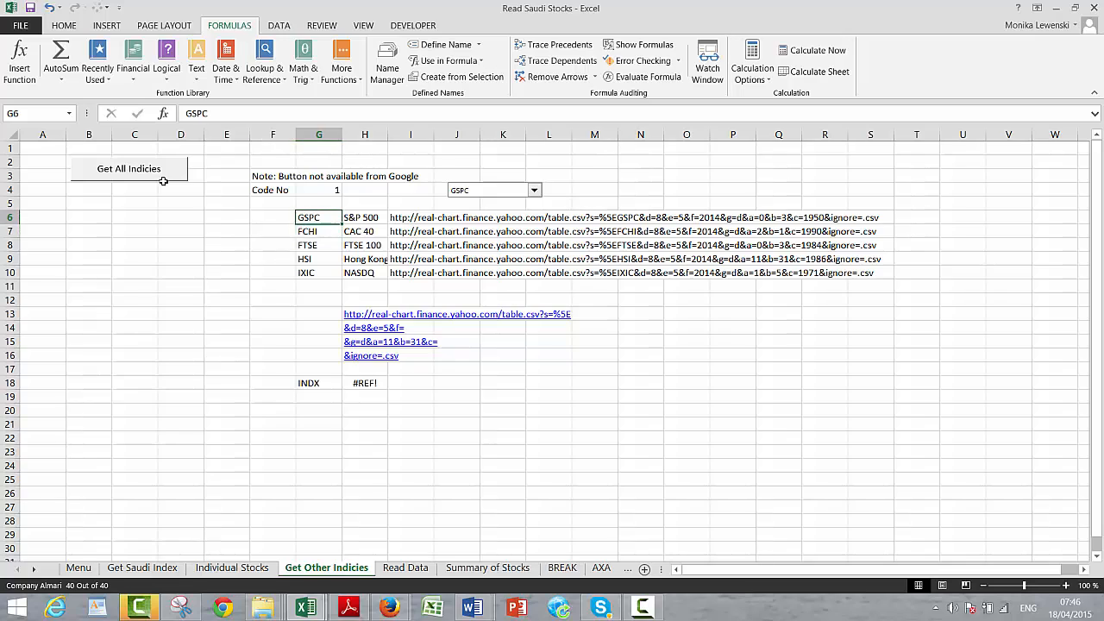
{"action": "key", "text": "shift+Down"}
{"action": "key", "text": "shift+Down"}
{"action": "key", "text": "shift+Down"}
{"action": "key", "text": "shift+Down"}
{"action": "key", "text": "ctrl+c"}
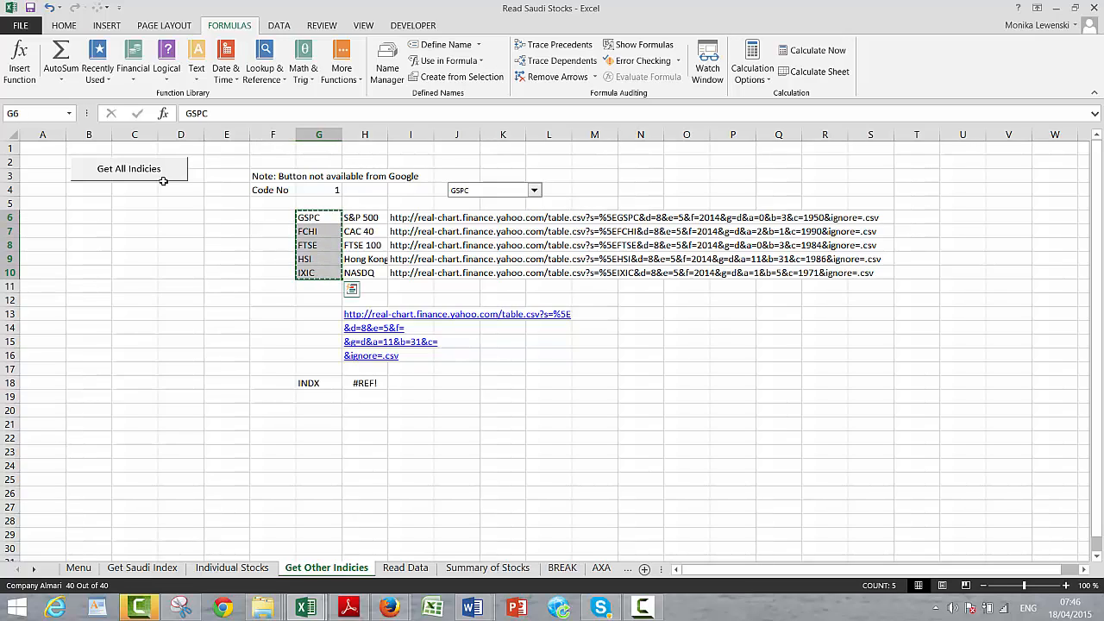
{"action": "key", "text": "ctrl+Page_Up"}
{"action": "key", "text": "ctrl+Page_Up"}
{"action": "key", "text": "ctrl+Page_Up"}
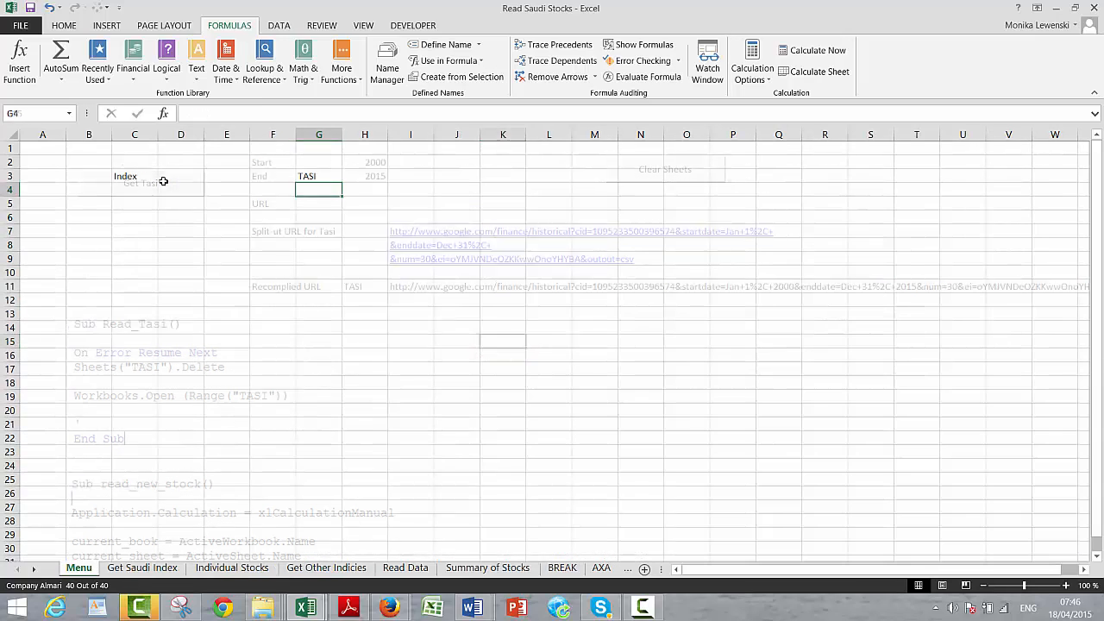
{"action": "key", "text": "ctrl+v"}
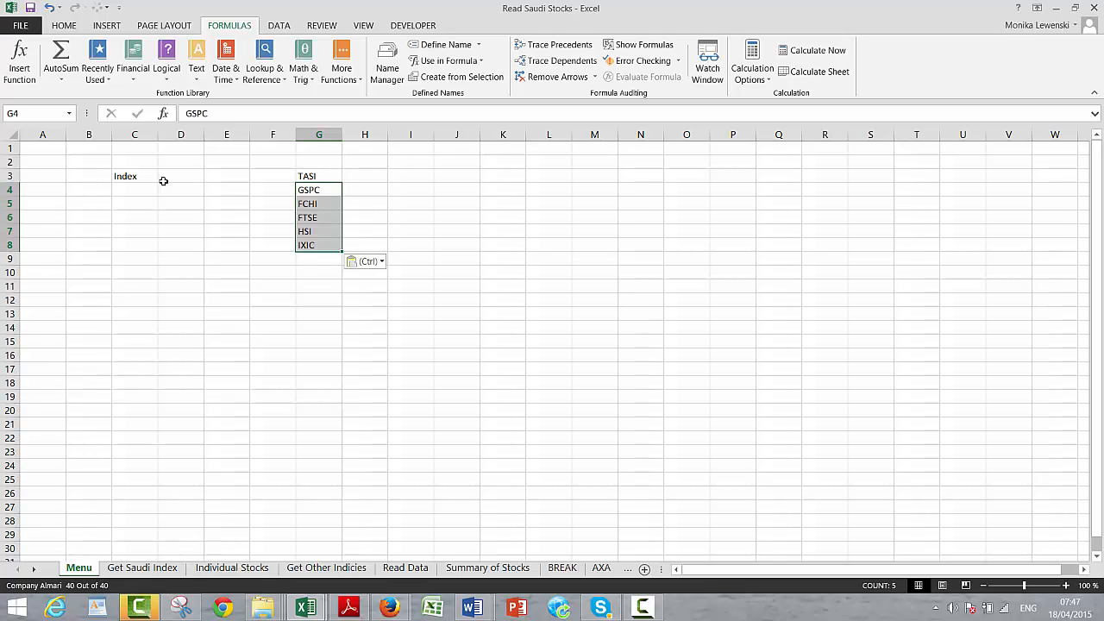
{"action": "key", "text": "Up"}
{"action": "key", "text": "Up"}
{"action": "key", "text": "Down"}
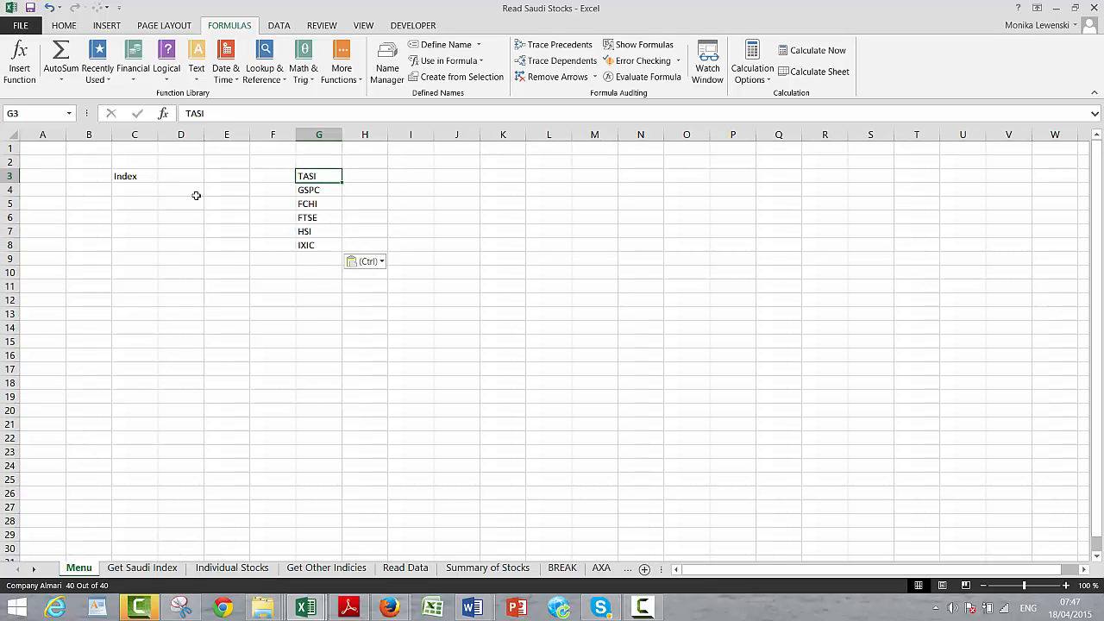
Insert a combo box form control on the Menu sheet across columns I and J in row 3
{"action": "left_click", "coordinate": [181, 176]}
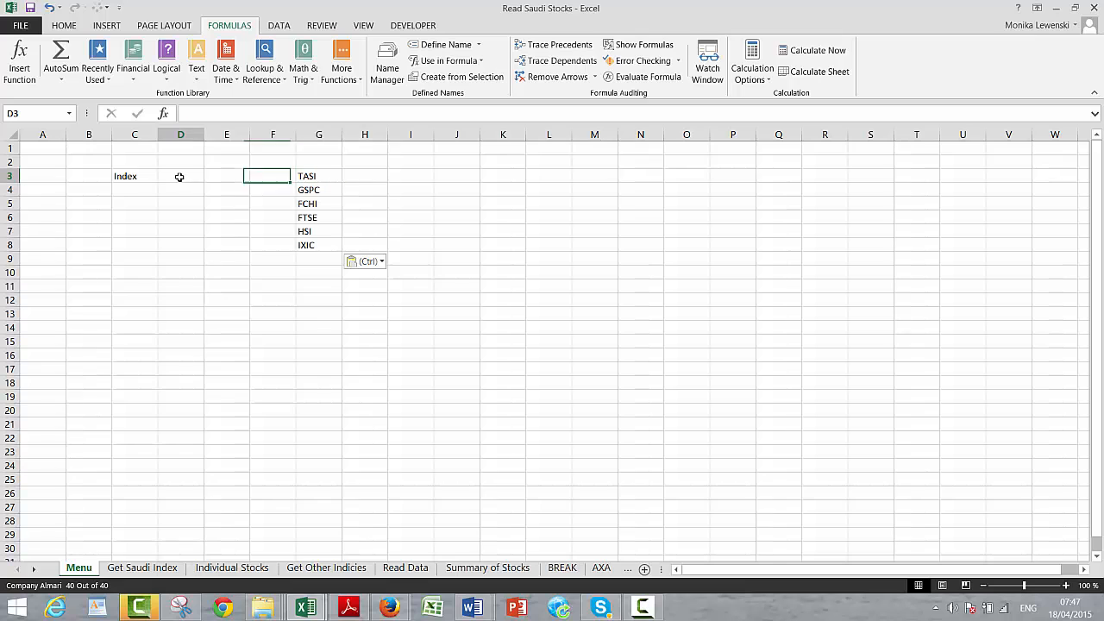
{"action": "left_click", "coordinate": [403, 25]}
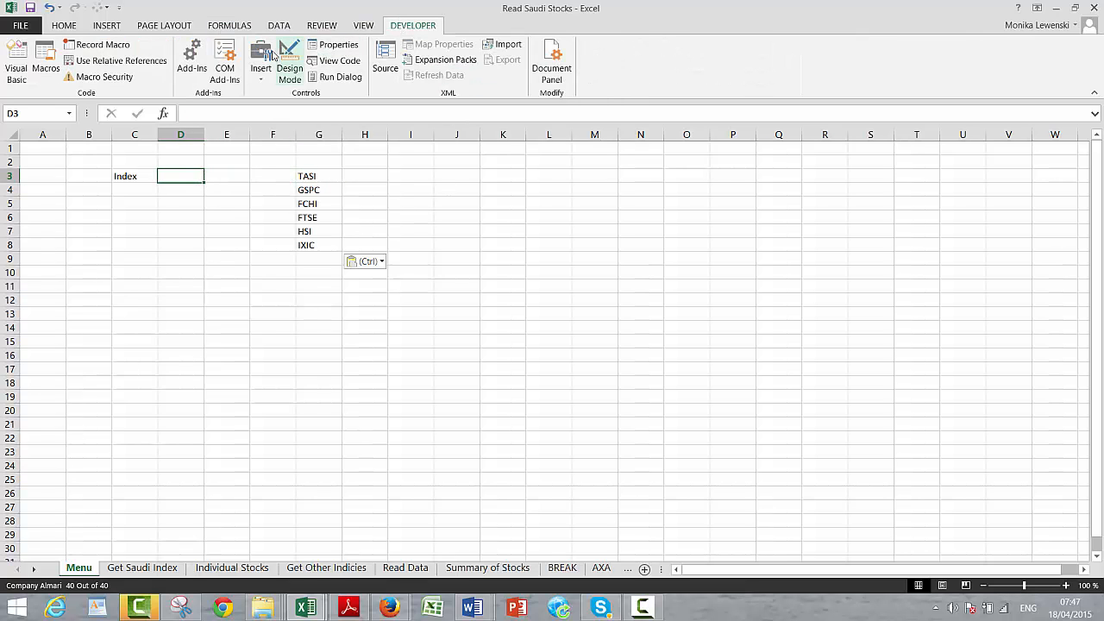
{"action": "left_click", "coordinate": [261, 69]}
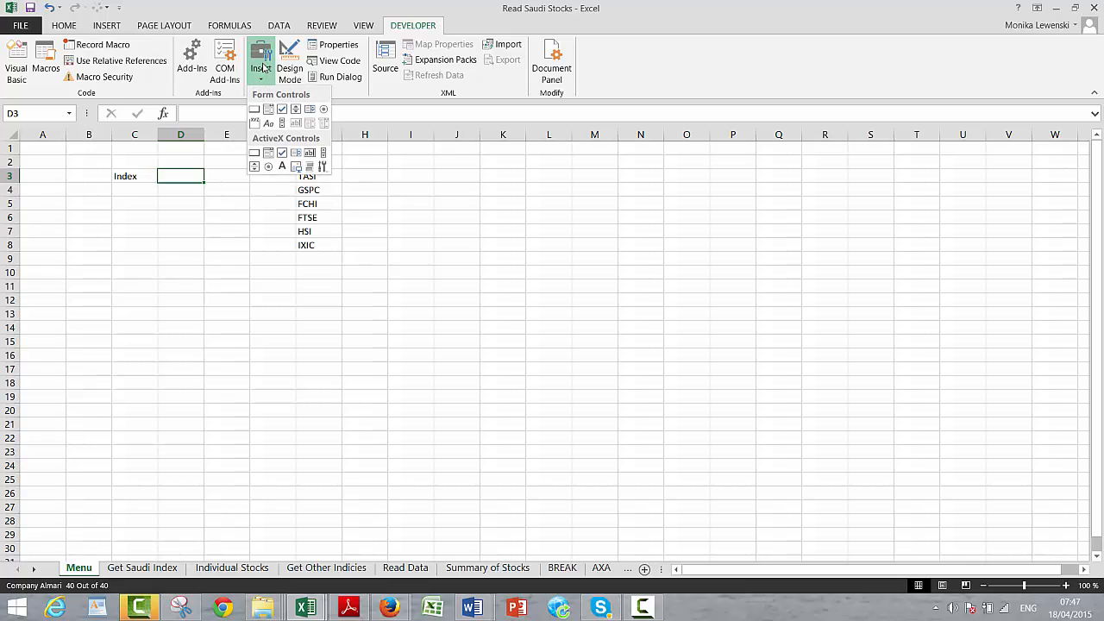
{"action": "left_click", "coordinate": [269, 109]}
{"action": "left_click_drag", "start_coordinate": [413, 167], "coordinate": [481, 183]}
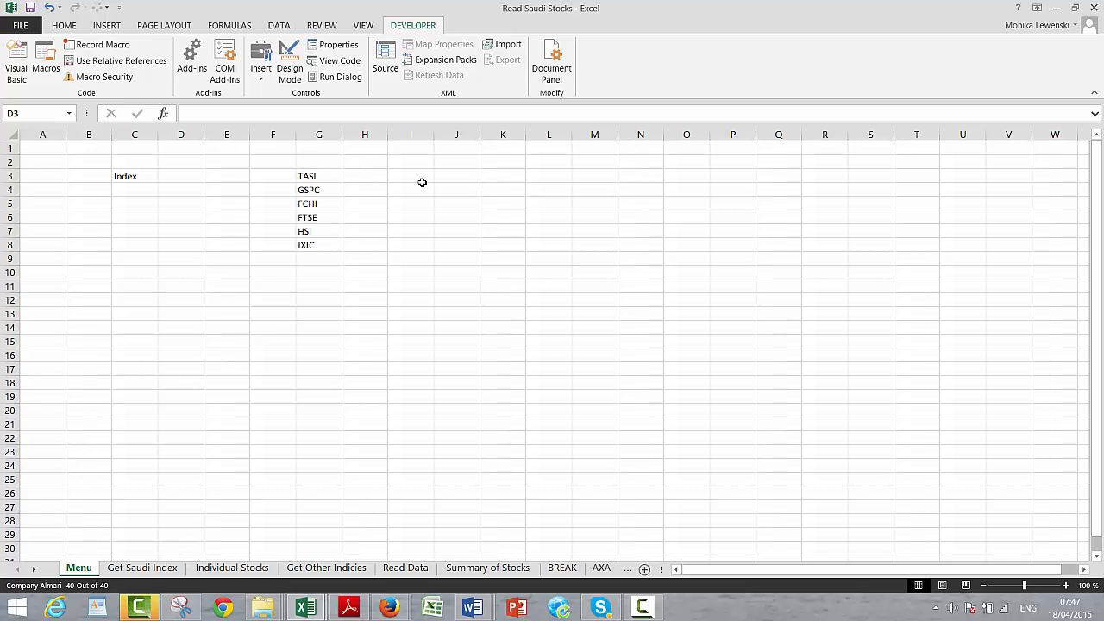
Set the combo box's input range to the index codes in Menu!$G$3:$G$8
{"action": "right_click", "coordinate": [441, 176]}
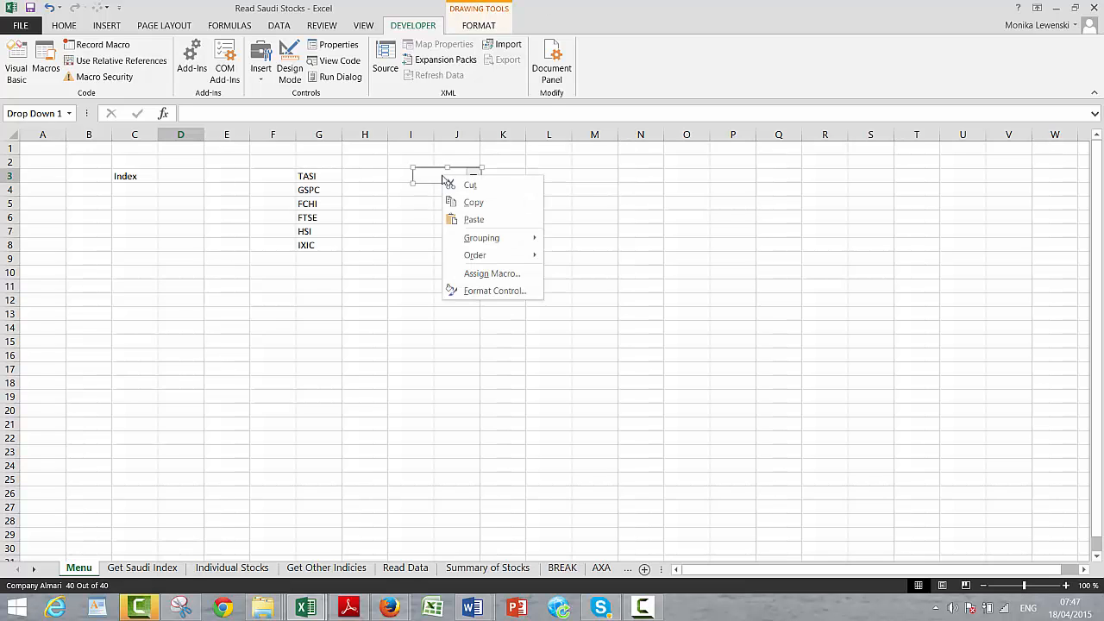
{"action": "left_click", "coordinate": [463, 293]}
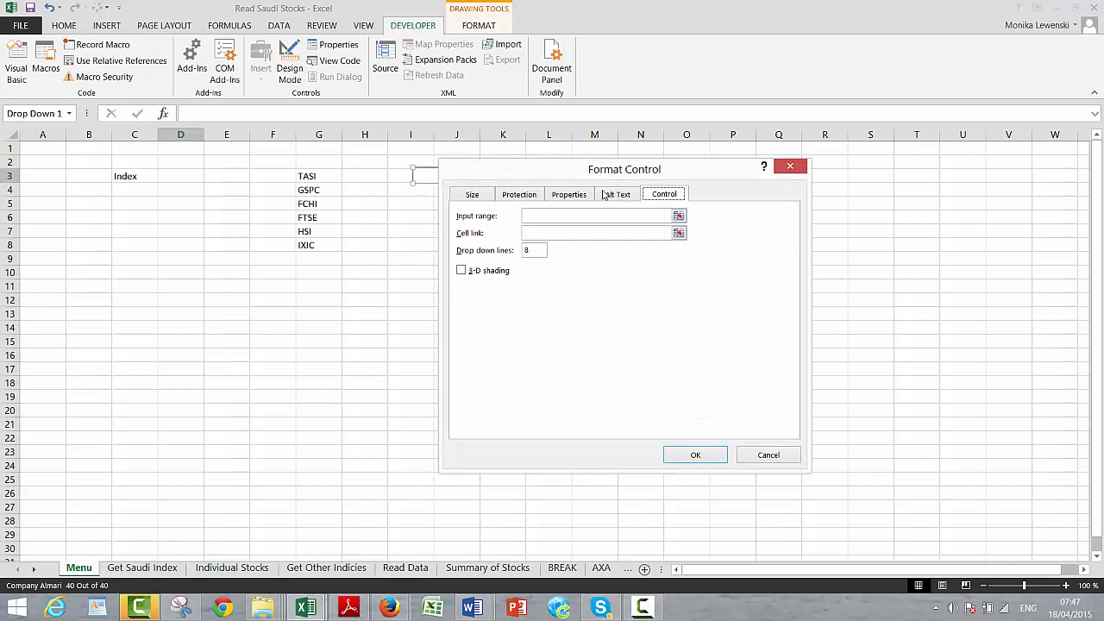
{"action": "left_click", "coordinate": [677, 217]}
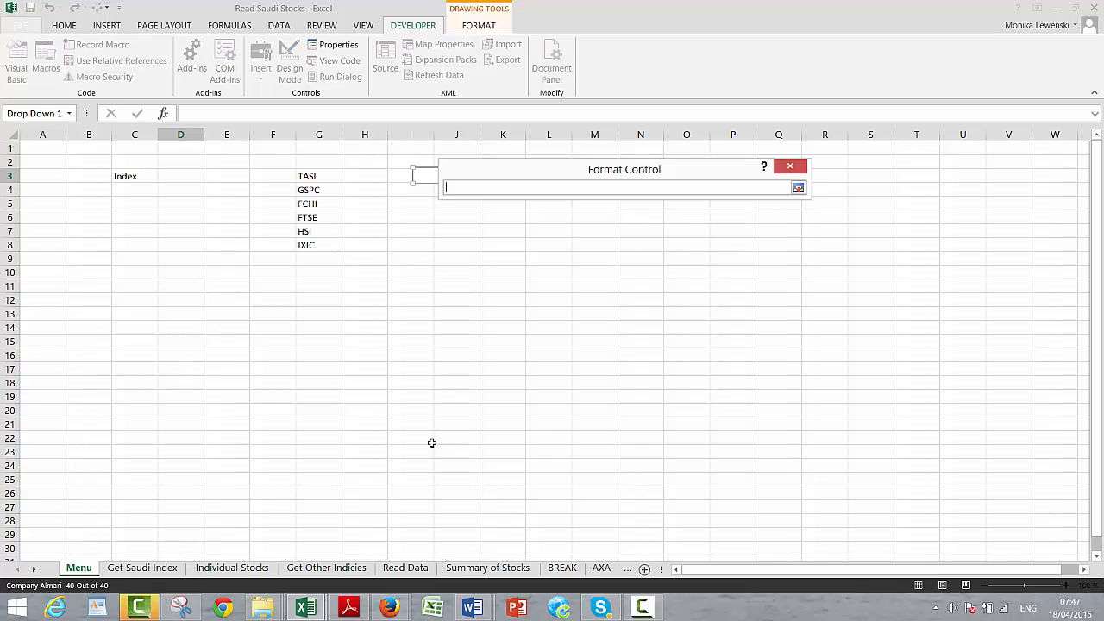
{"action": "left_click", "coordinate": [167, 570]}
{"action": "left_click", "coordinate": [78, 570]}
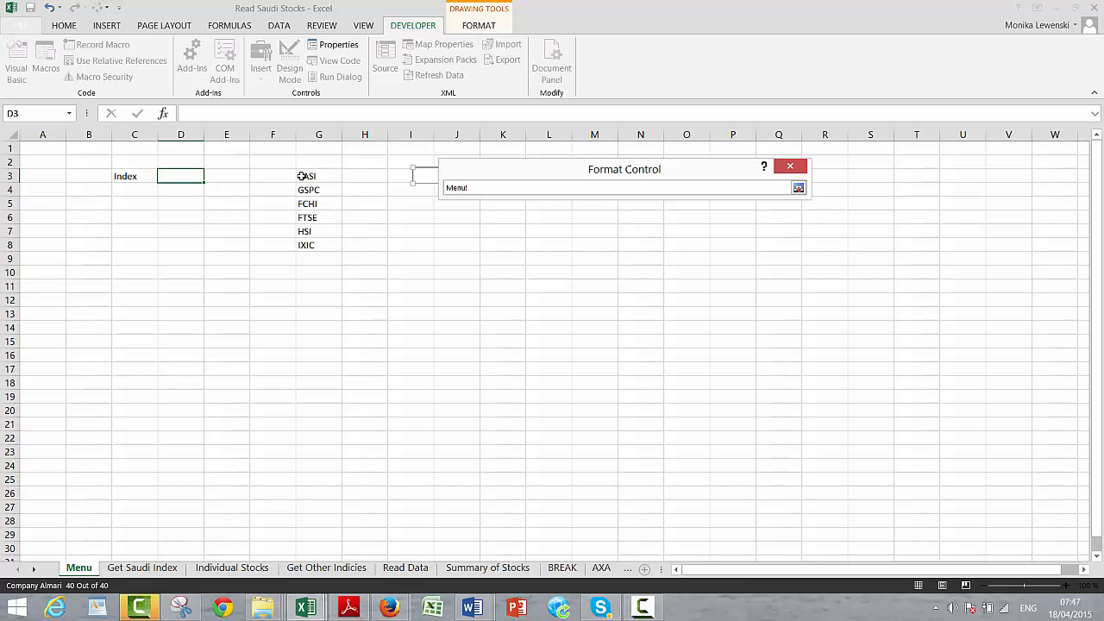
{"action": "left_click_drag", "start_coordinate": [297, 177], "coordinate": [306, 245]}
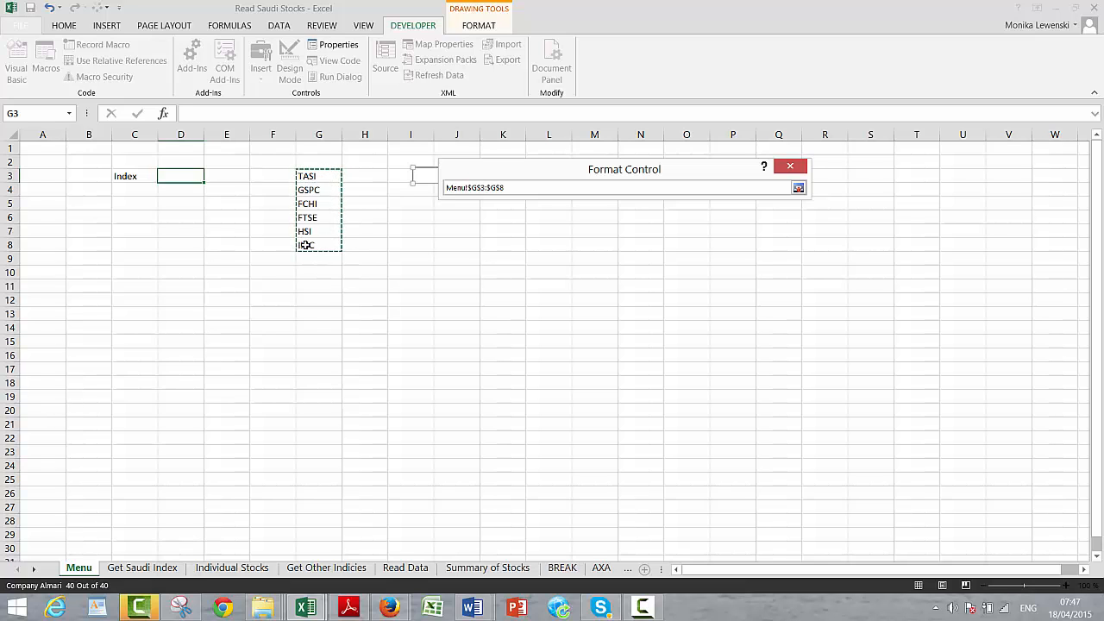
{"action": "key", "text": "Return"}
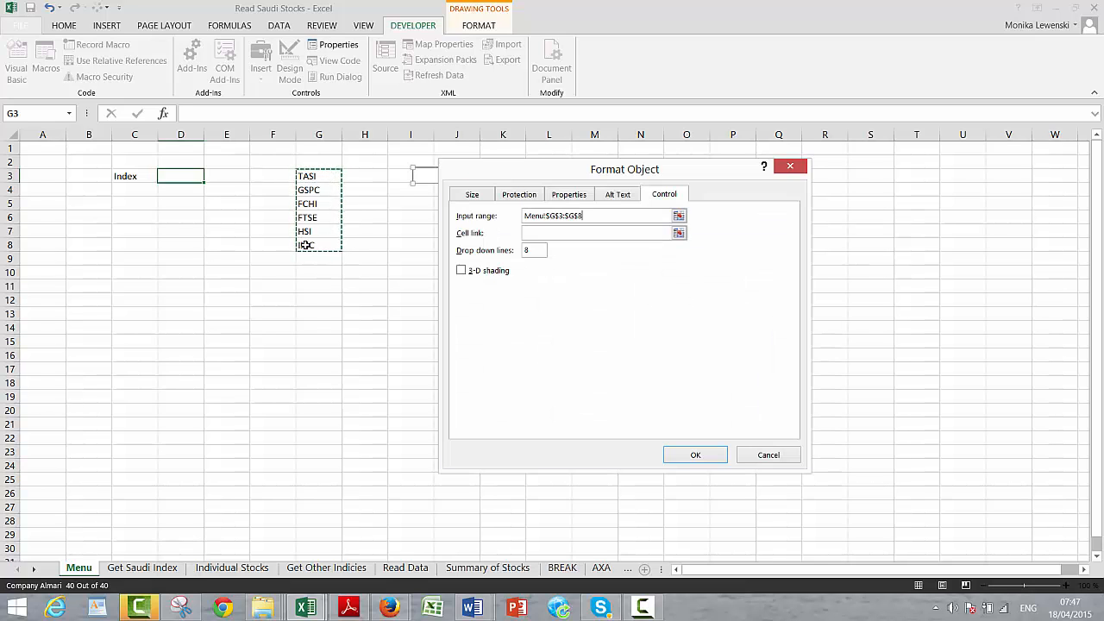
Link the combo box to cell Menu!$D$3 and apply the control settings
{"action": "left_click", "coordinate": [679, 234]}
{"action": "left_click", "coordinate": [155, 566]}
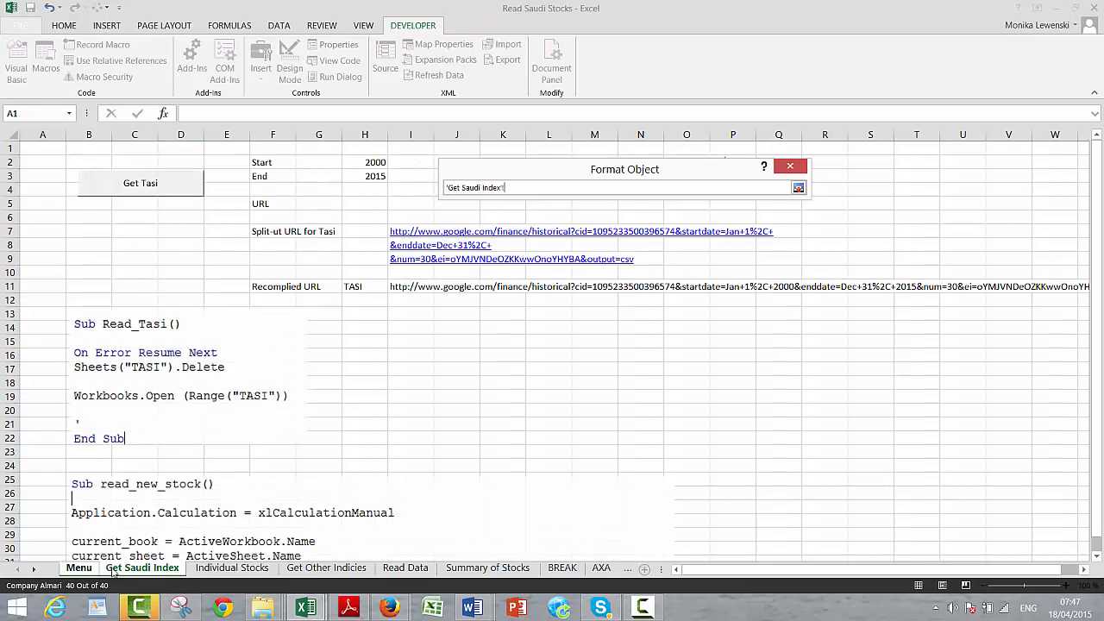
{"action": "left_click", "coordinate": [82, 569]}
{"action": "left_click", "coordinate": [170, 168]}
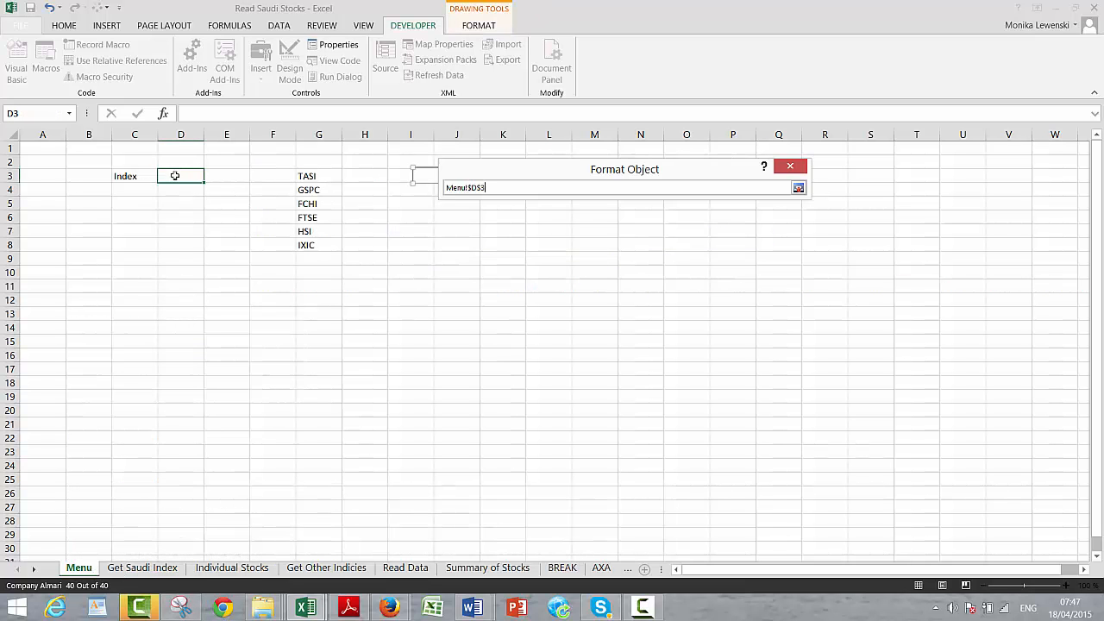
{"action": "key", "text": "Return"}
{"action": "left_click", "coordinate": [694, 456]}
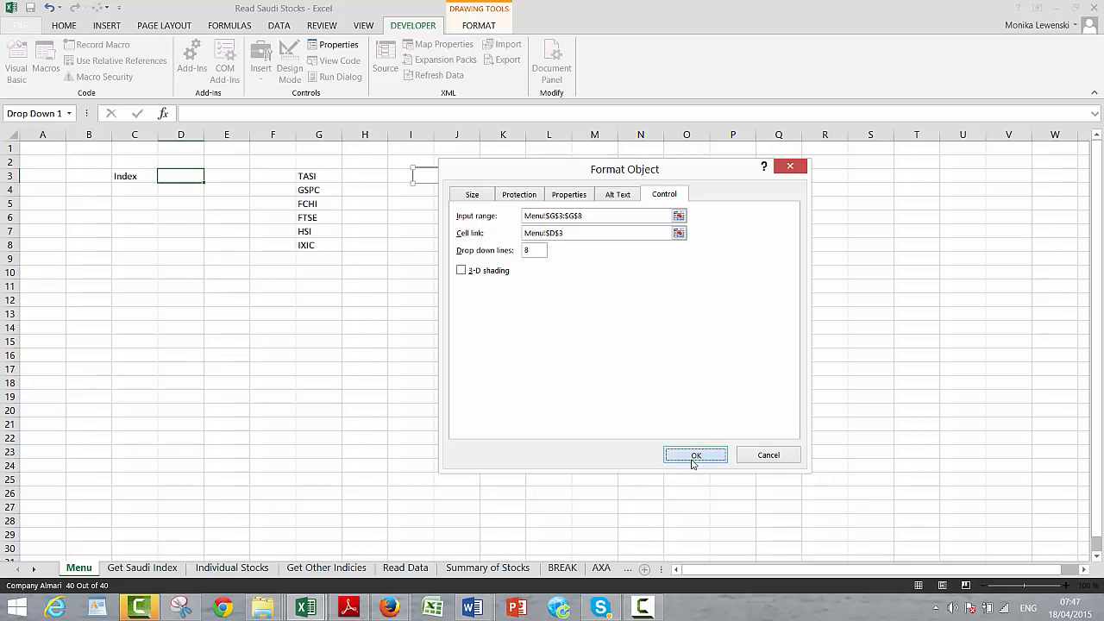
Test the combo box by choosing GSPC and then setting it back to TASI
{"action": "left_click", "coordinate": [495, 340]}
{"action": "left_click", "coordinate": [480, 176]}
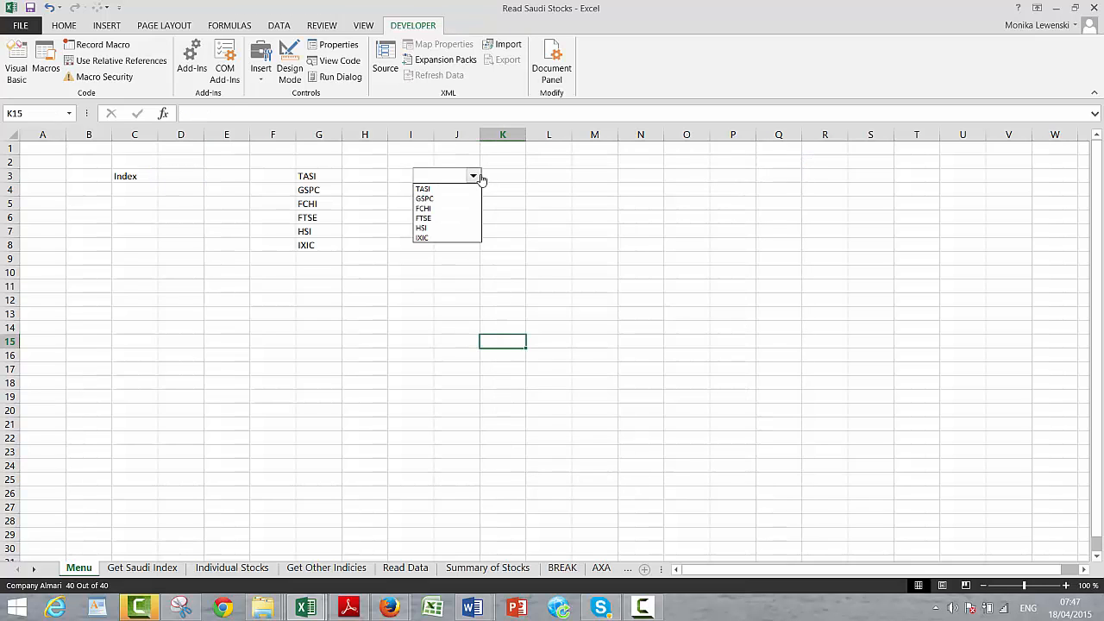
{"action": "left_click", "coordinate": [451, 198]}
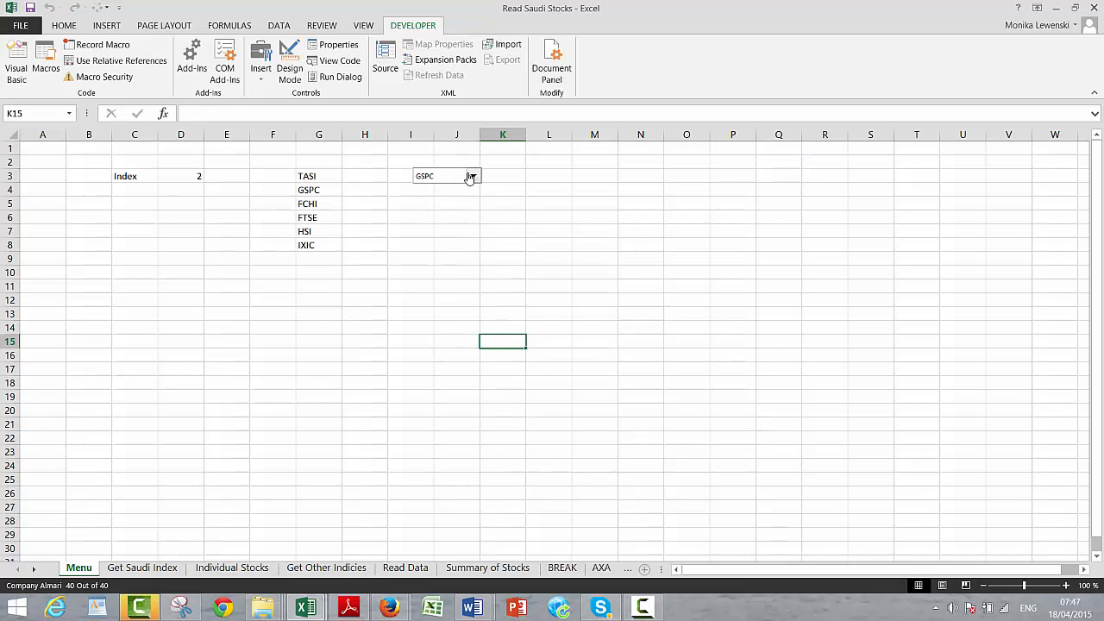
{"action": "left_click", "coordinate": [473, 176]}
{"action": "left_click", "coordinate": [455, 189]}
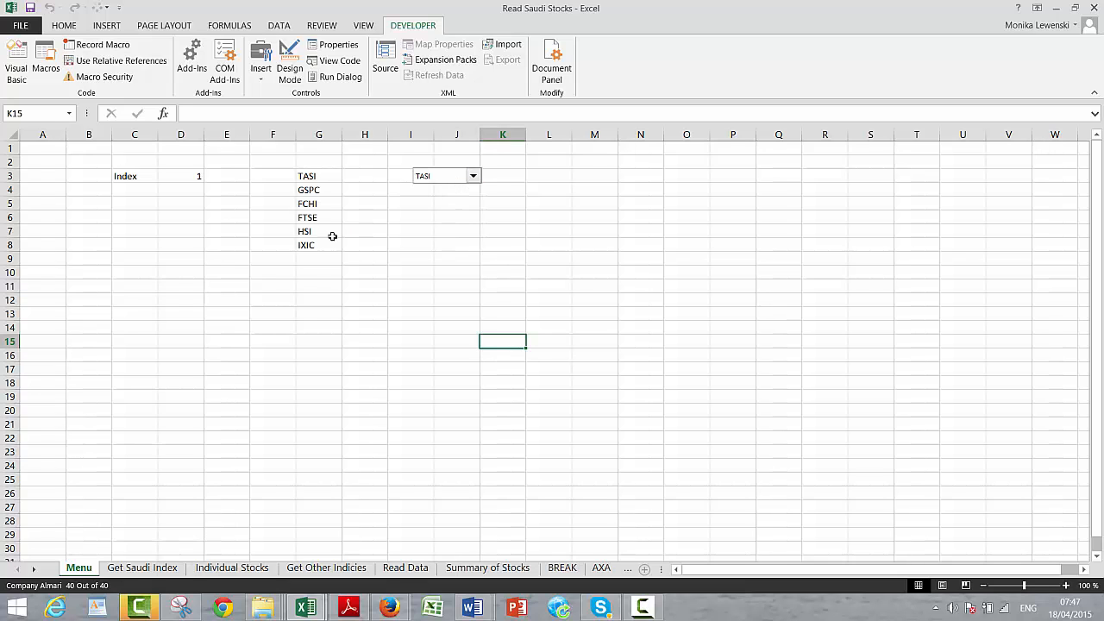
{"action": "left_click", "coordinate": [224, 285]}
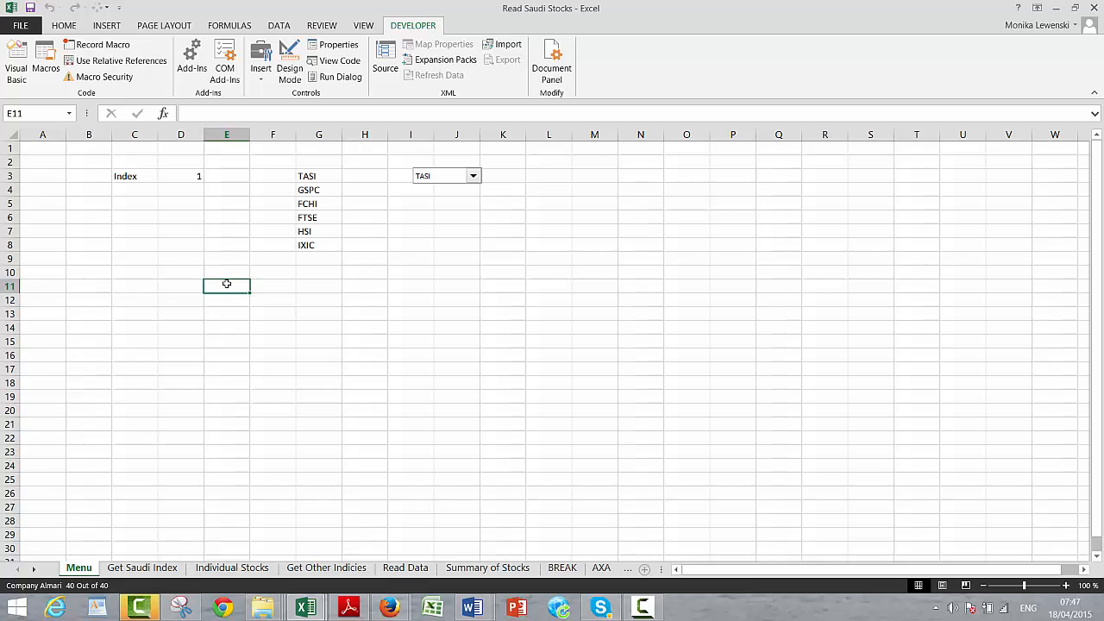
{"action": "key", "text": "Up"}
{"action": "key", "text": "Up"}
{"action": "key", "text": "Up"}
{"action": "key", "text": "Up"}
{"action": "key", "text": "Up"}
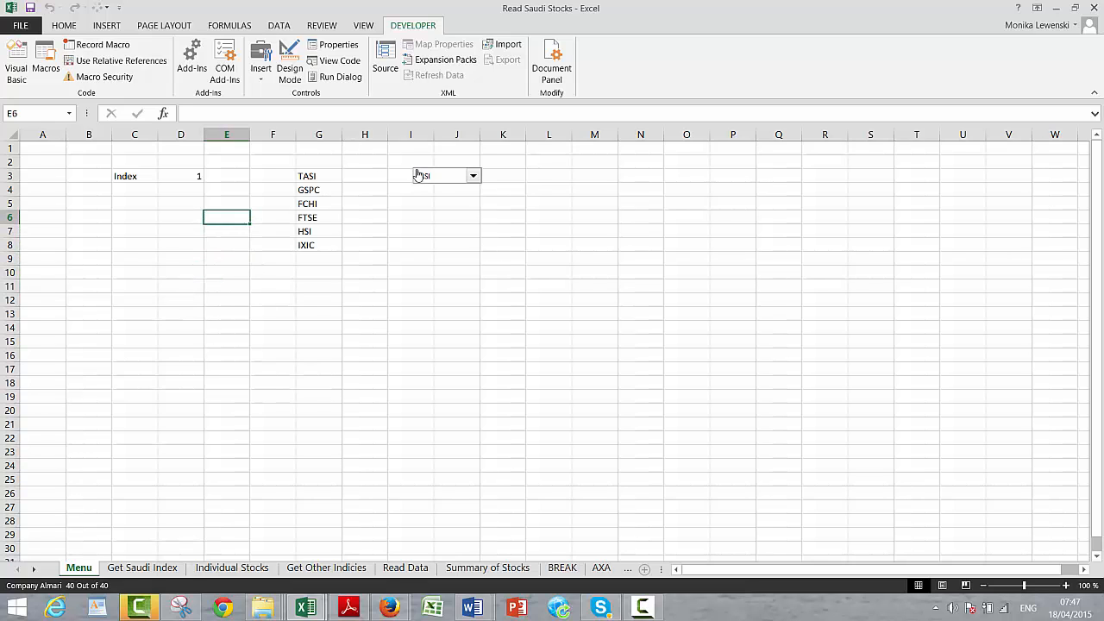
Move the combo box along row 3 so that it sits across columns K and L
{"action": "right_click", "coordinate": [428, 174]}
{"action": "left_click", "coordinate": [428, 174]}
{"action": "left_click_drag", "start_coordinate": [449, 175], "coordinate": [497, 176]}
Enter the labels Index 1 in cell I3 and Index 2 in cell I4
{"action": "left_click", "coordinate": [409, 175]}
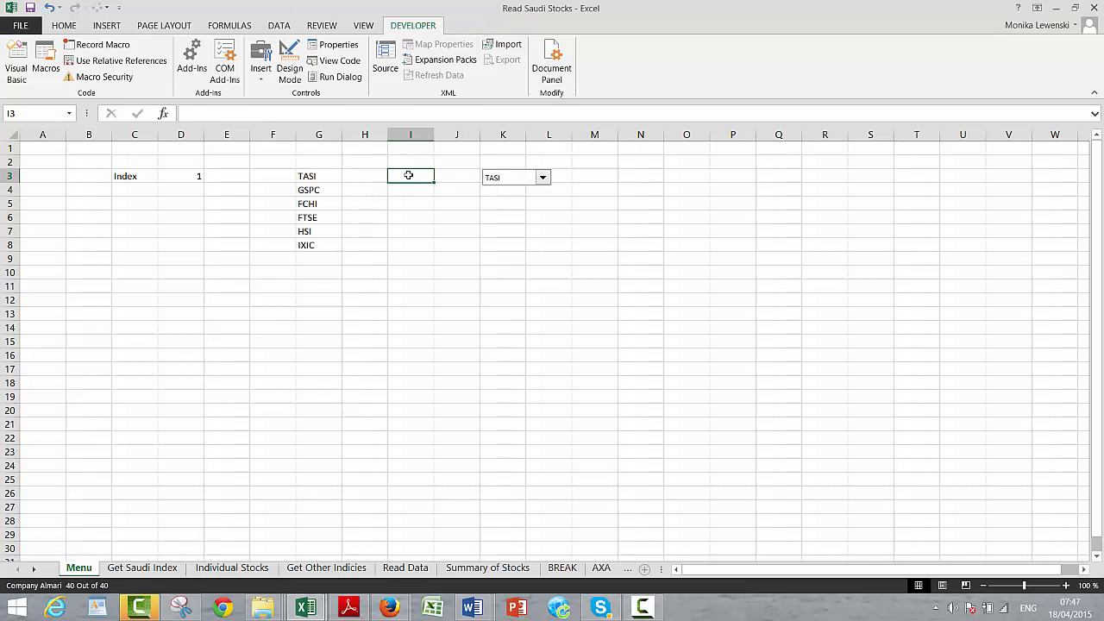
{"action": "type", "text": "Index 1"}
{"action": "key", "text": "Return"}
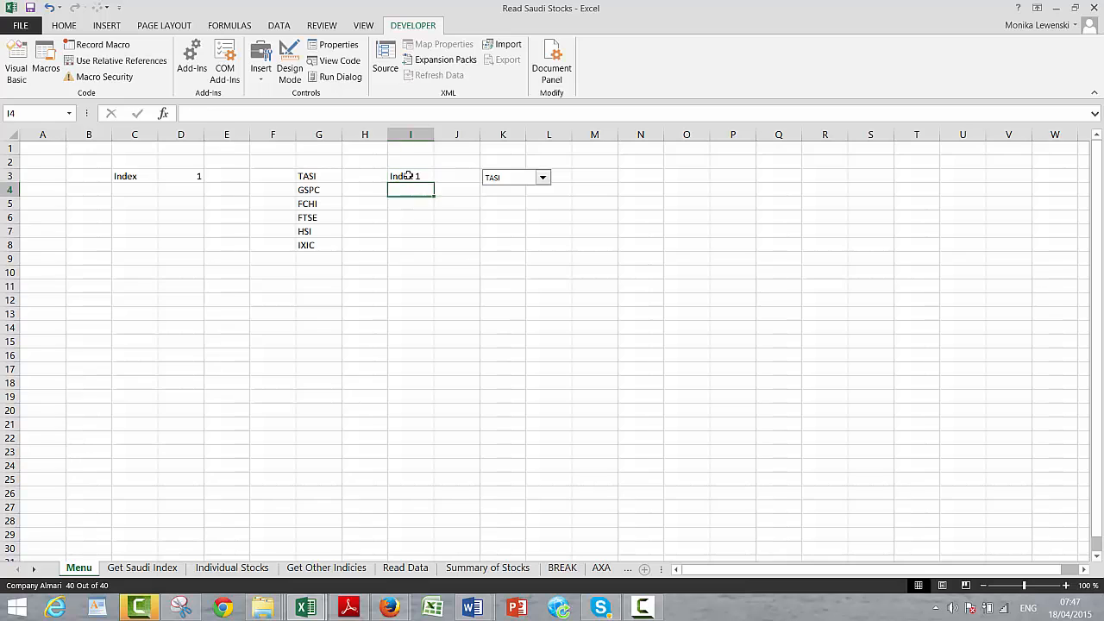
{"action": "type", "text": "Index 2"}
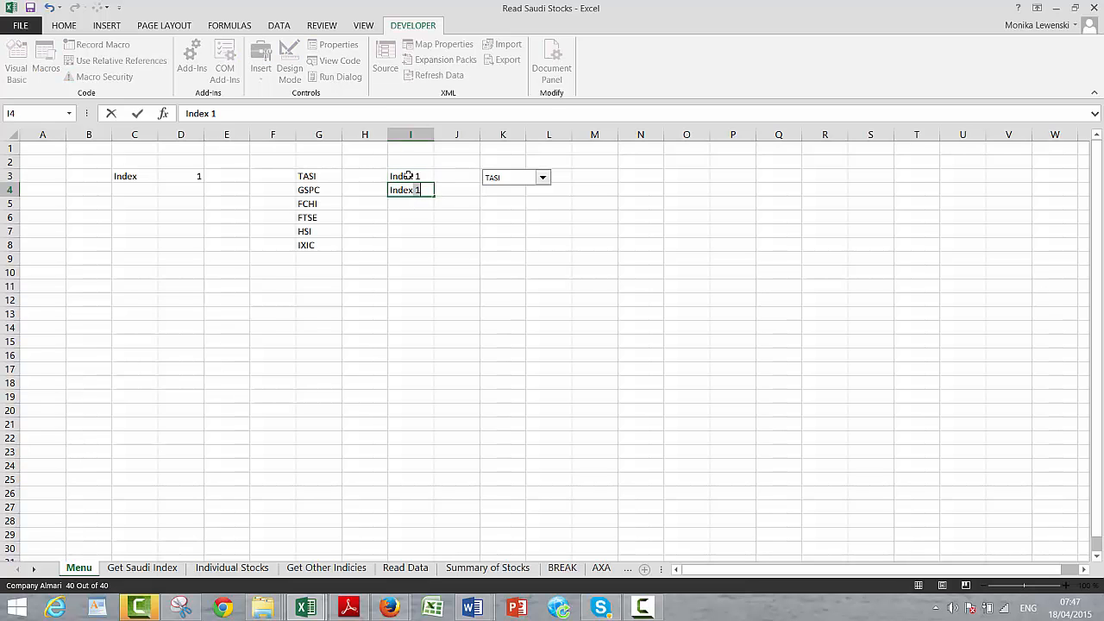
{"action": "key", "text": "Return"}
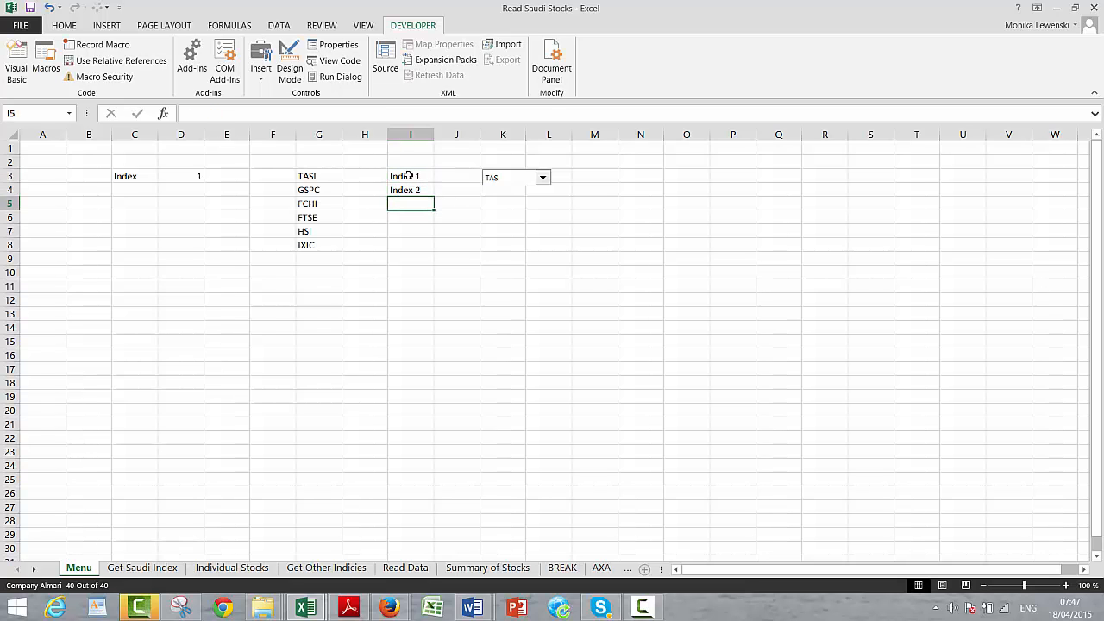
{"action": "right_click", "coordinate": [509, 180]}
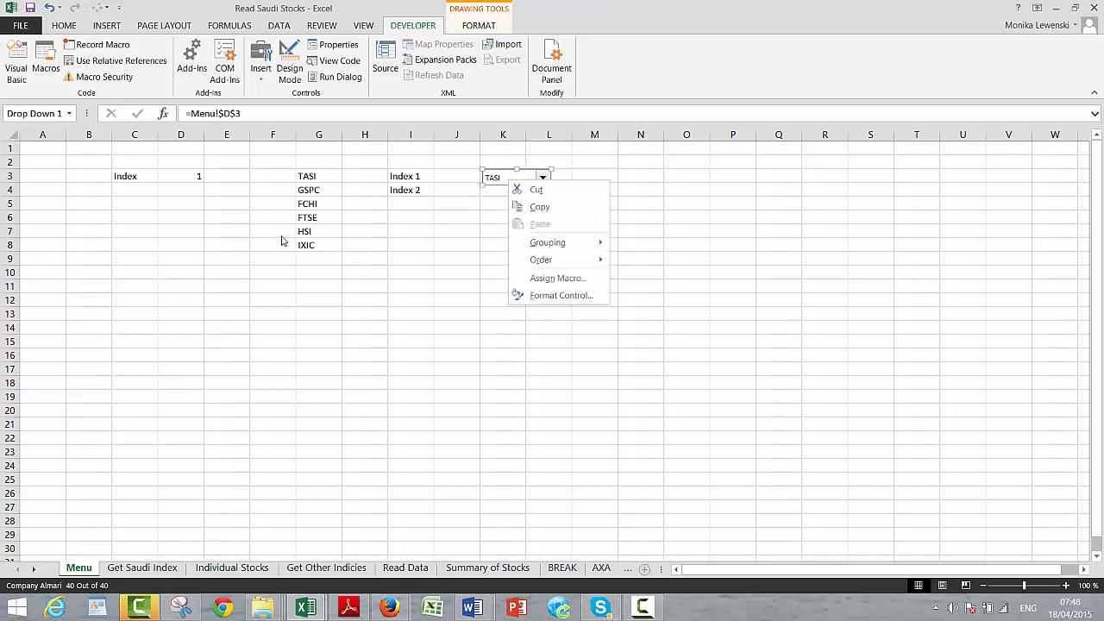
{"action": "key", "text": "Escape"}
{"action": "key", "text": "Escape"}
Move the combo box's linked cell from D3 to J3, beside the Index 1 label
{"action": "key", "text": "Up"}
{"action": "key", "text": "Up"}
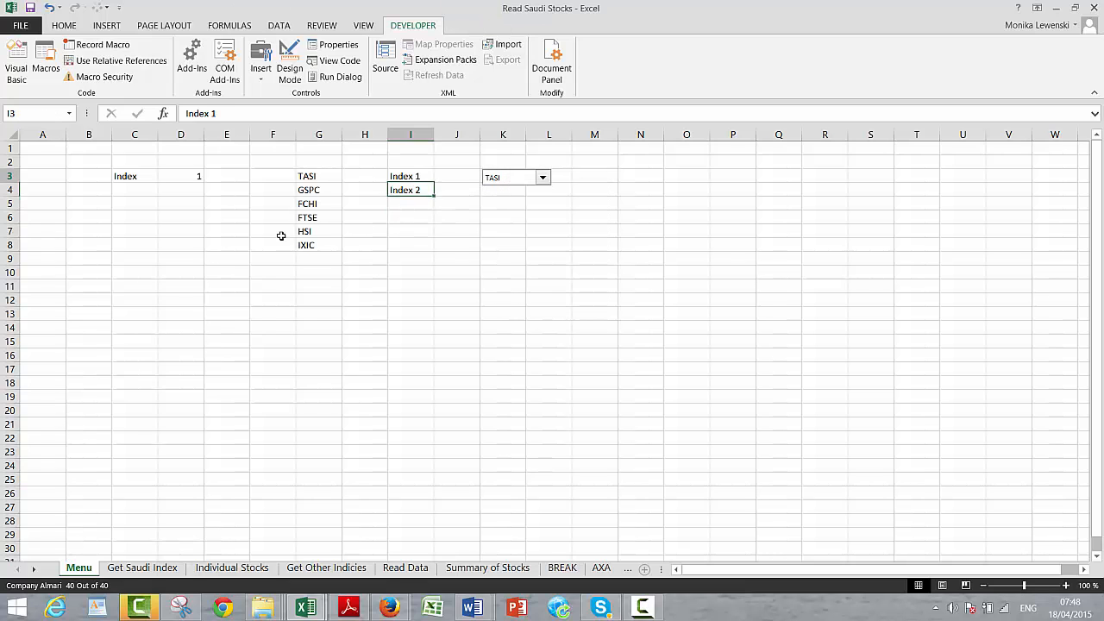
{"action": "key", "text": "Right"}
{"action": "key", "text": "Left"}
{"action": "key", "text": "Left"}
{"action": "key", "text": "Left"}
{"action": "key", "text": "Left"}
{"action": "key", "text": "Left"}
{"action": "key", "text": "Left"}
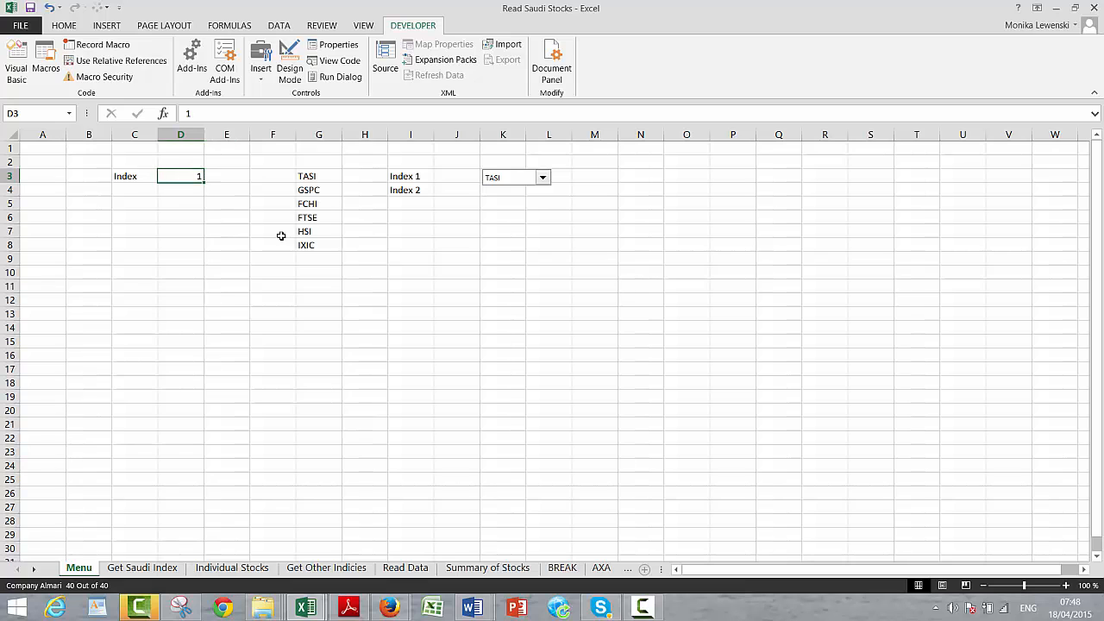
{"action": "key", "text": "ctrl+c"}
{"action": "key", "text": "Right"}
{"action": "key", "text": "Right"}
{"action": "key", "text": "Right"}
{"action": "key", "text": "Right"}
{"action": "key", "text": "Right"}
{"action": "key", "text": "Right"}
{"action": "key", "text": "ctrl+v"}
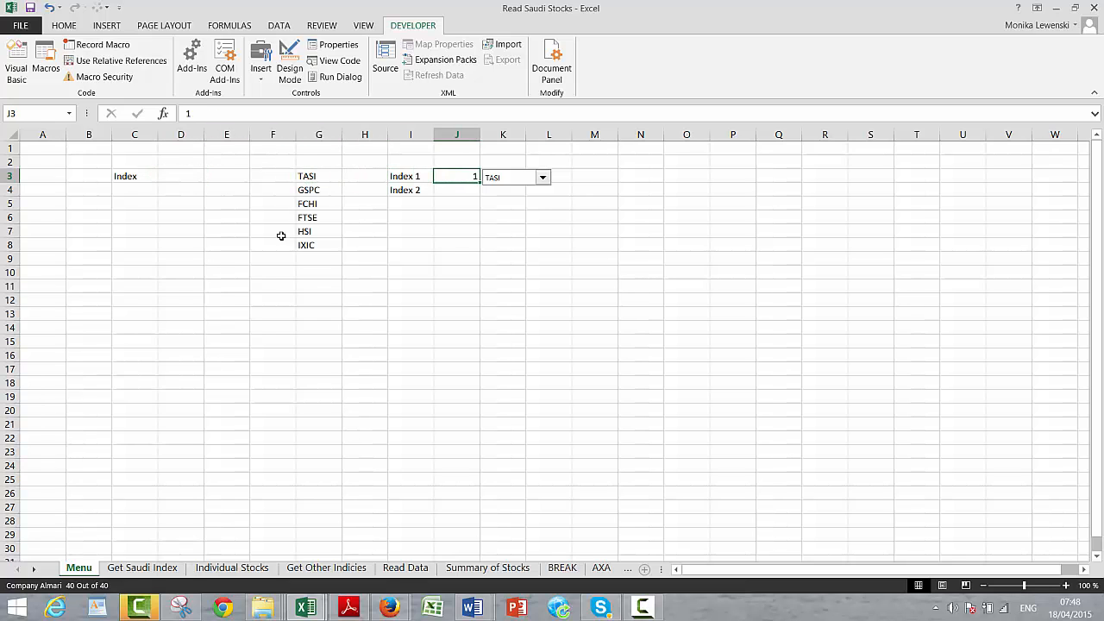
Clear the Index label in C3 and delete columns A to E of the Menu sheet
{"action": "key", "text": "Left"}
{"action": "key", "text": "Left"}
{"action": "key", "text": "Left"}
{"action": "key", "text": "Left"}
{"action": "key", "text": "Left"}
{"action": "key", "text": "Left"}
{"action": "key", "text": "Left"}
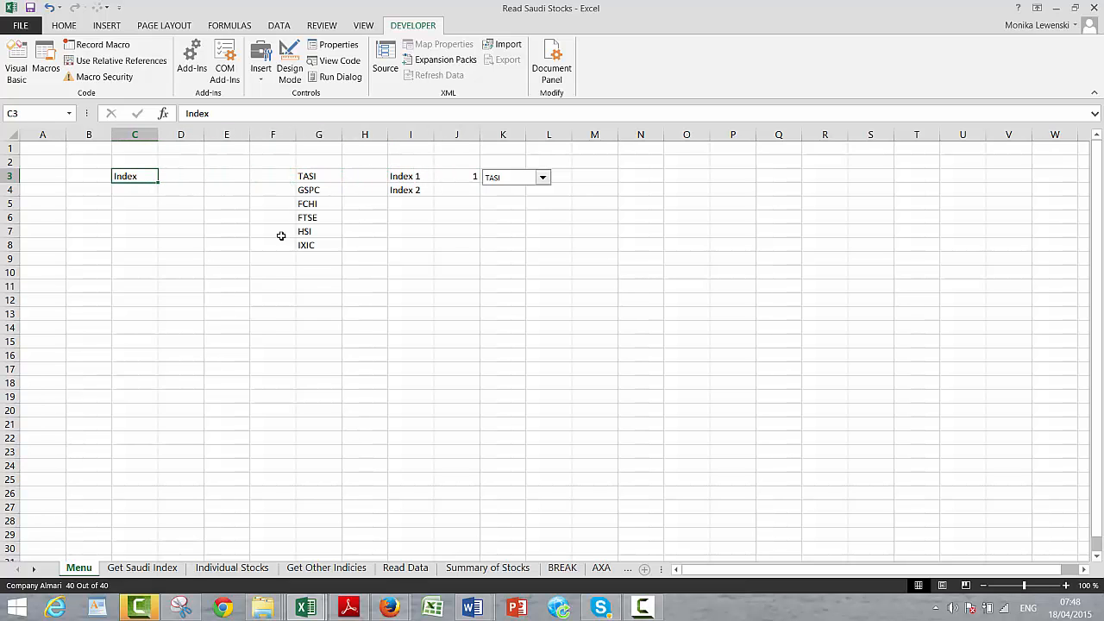
{"action": "key", "text": "Delete"}
{"action": "left_click_drag", "start_coordinate": [42, 135], "coordinate": [221, 163]}
{"action": "key", "text": "ctrl+minus"}
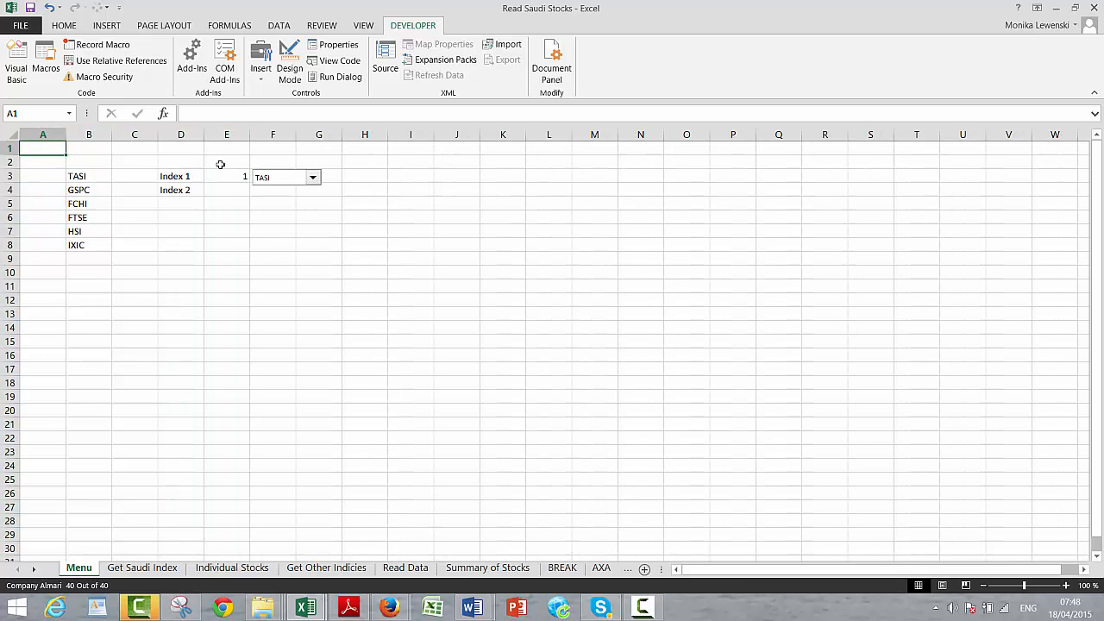
Adjust the combo box beside Index 1 so that it lines up with row 3
{"action": "right_click", "coordinate": [286, 178]}
{"action": "key", "text": "Escape"}
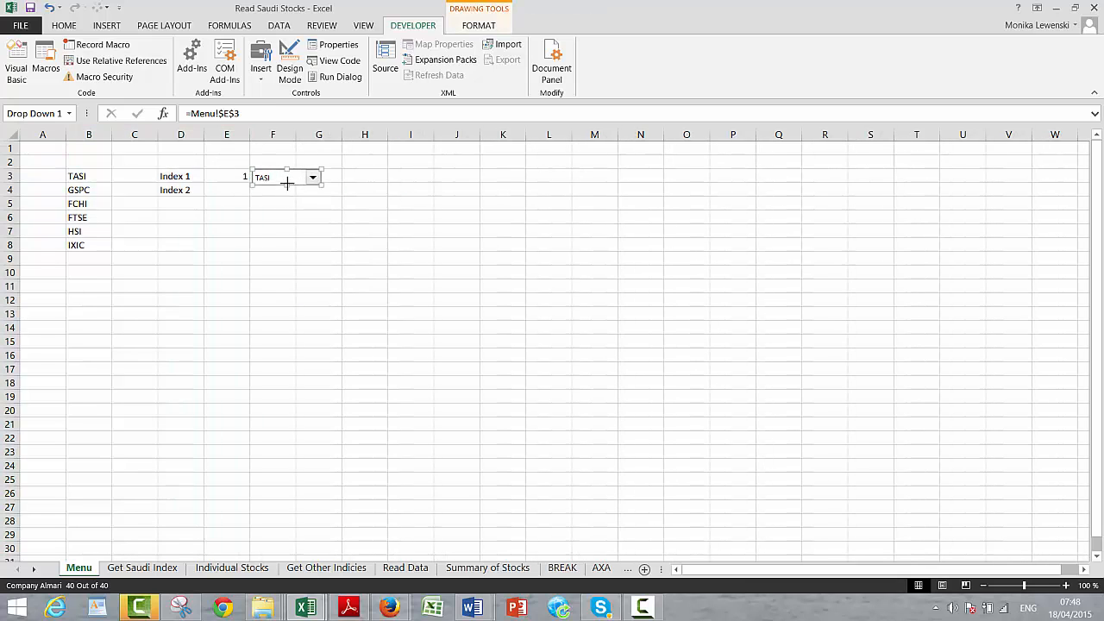
{"action": "left_click", "coordinate": [285, 204]}
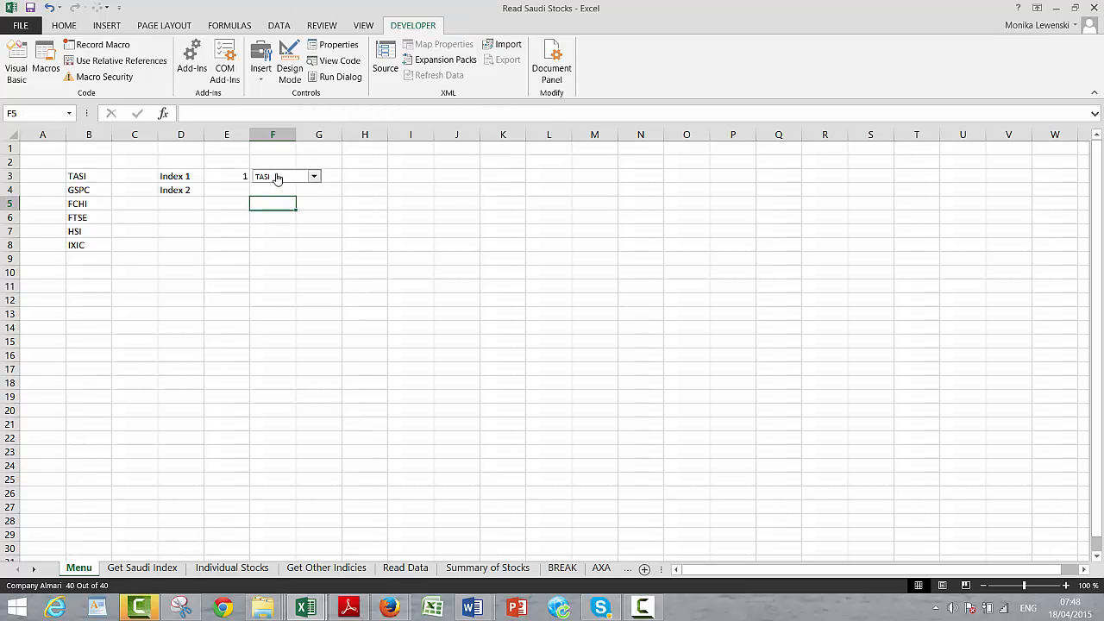
Copy the Index 1 combo box and paste the duplicate at cell F5
{"action": "right_click", "coordinate": [277, 178]}
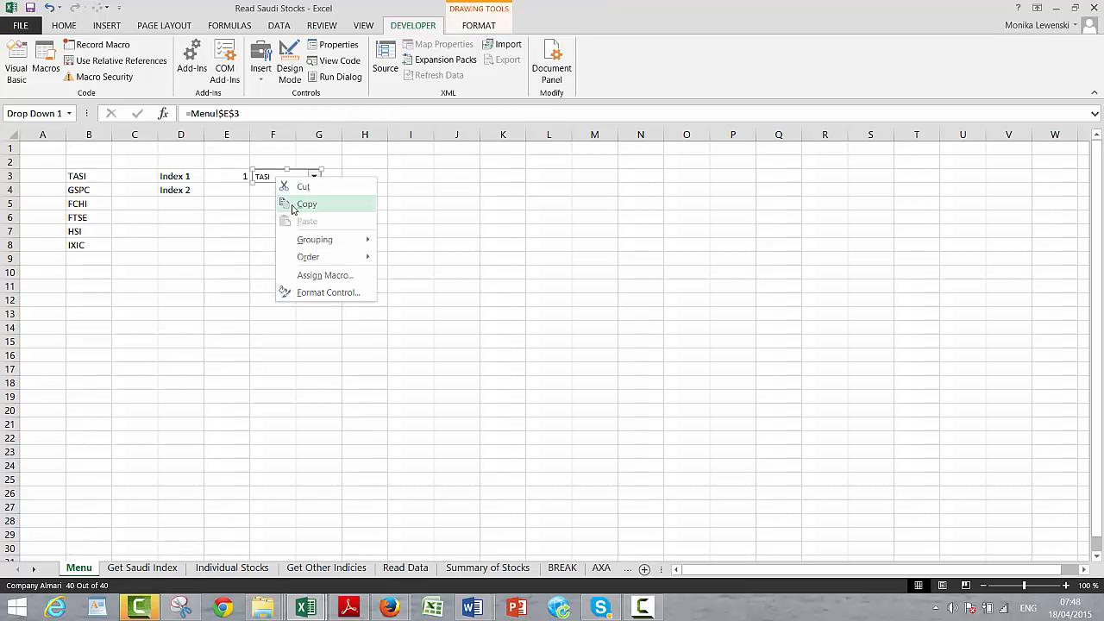
{"action": "left_click", "coordinate": [304, 204]}
{"action": "left_click", "coordinate": [276, 207]}
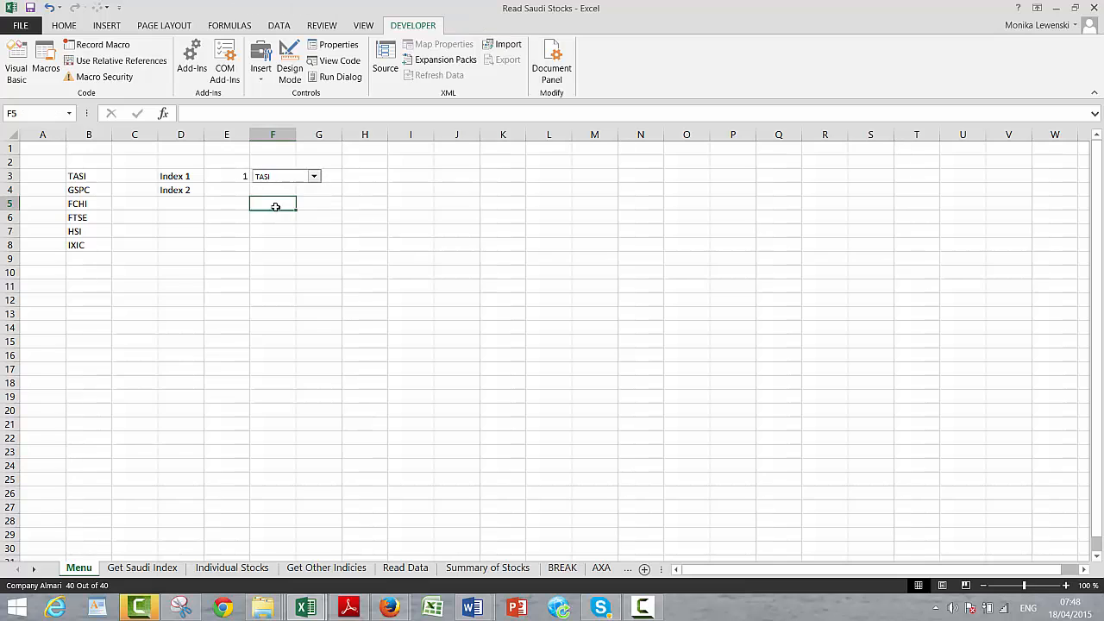
{"action": "key", "text": "ctrl+v"}
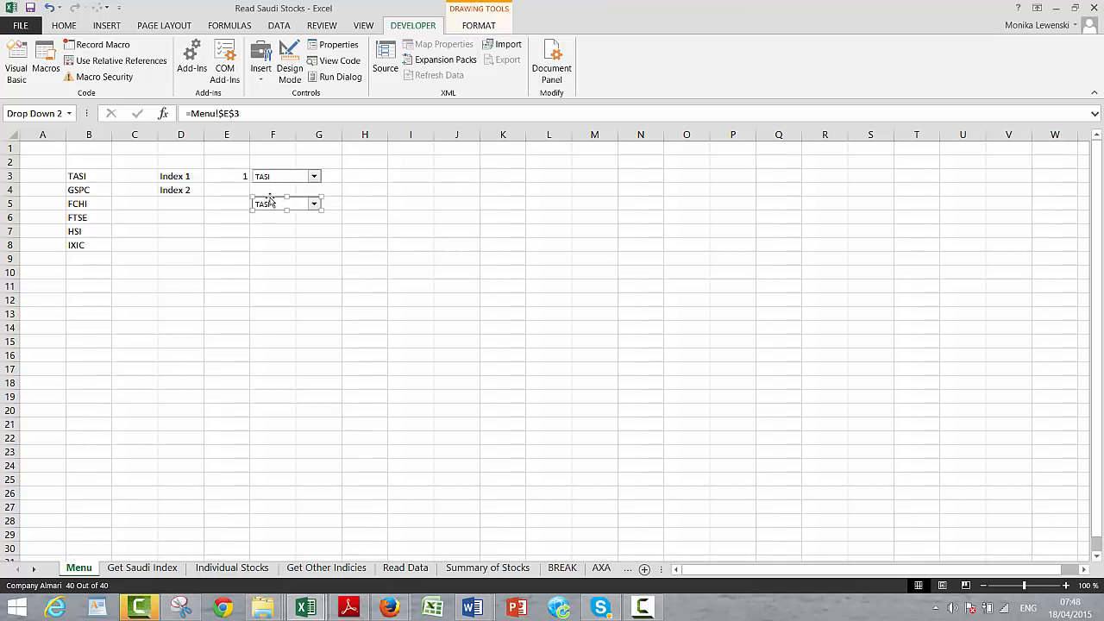
Set the duplicated combo box's cell link to Menu!$E$4, beside the Index 2 label
{"action": "right_click", "coordinate": [270, 201]}
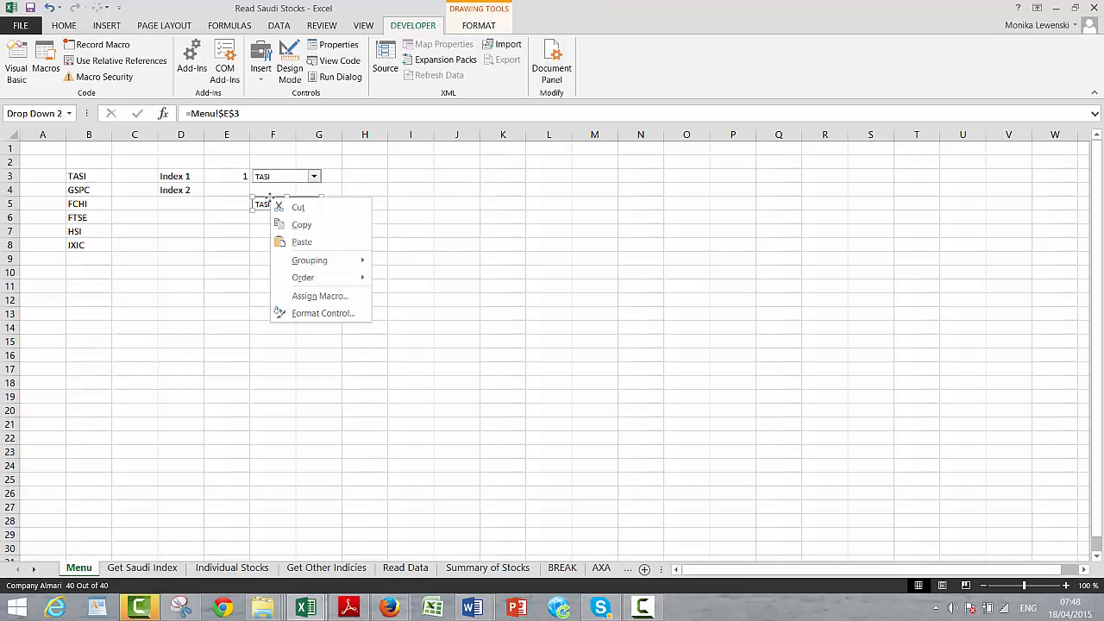
{"action": "left_click", "coordinate": [290, 313]}
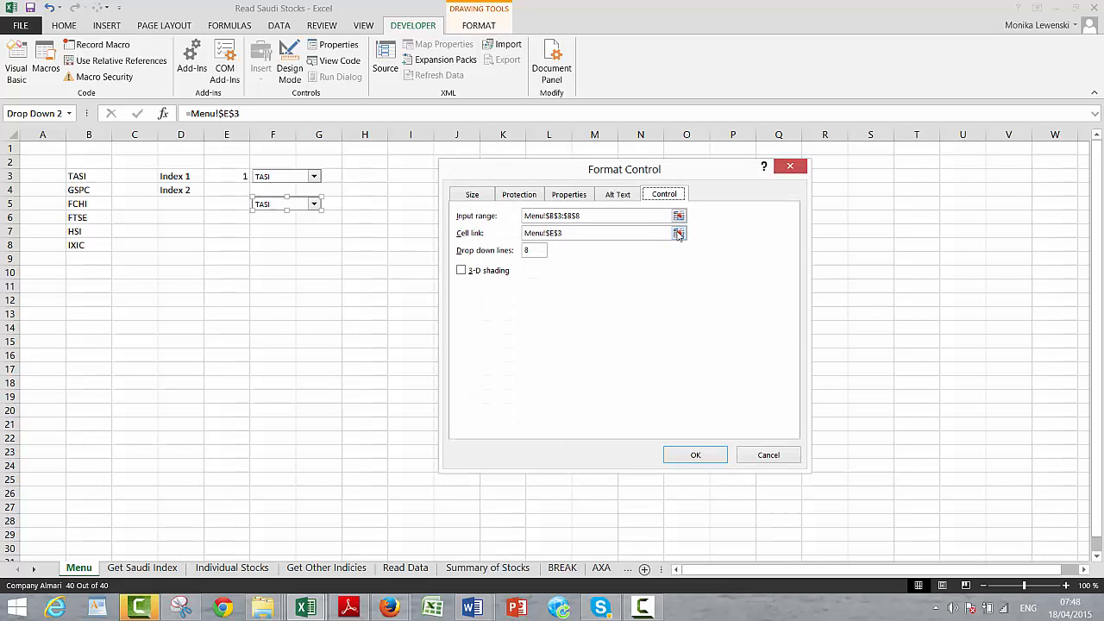
{"action": "left_click", "coordinate": [678, 235]}
{"action": "left_click", "coordinate": [135, 569]}
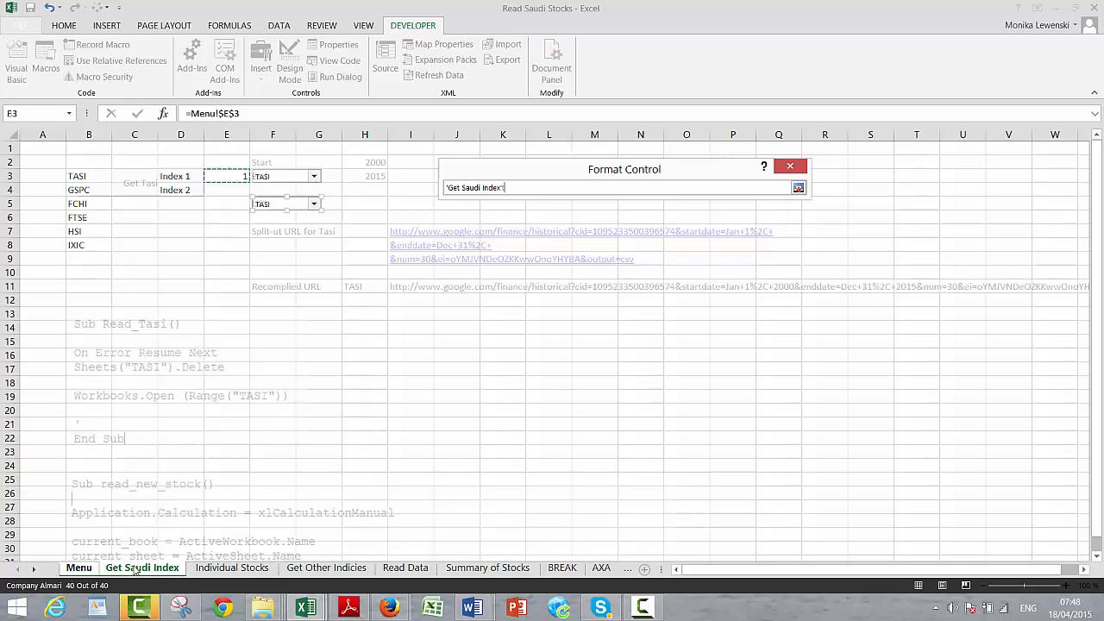
{"action": "left_click", "coordinate": [79, 568]}
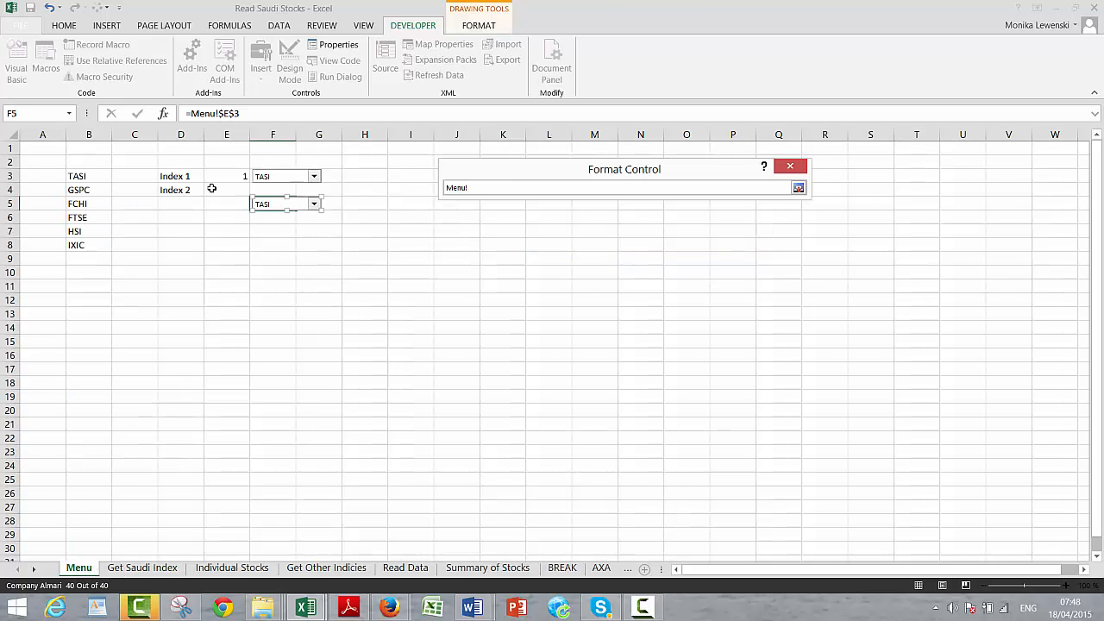
{"action": "left_click", "coordinate": [221, 188]}
{"action": "key", "text": "Return"}
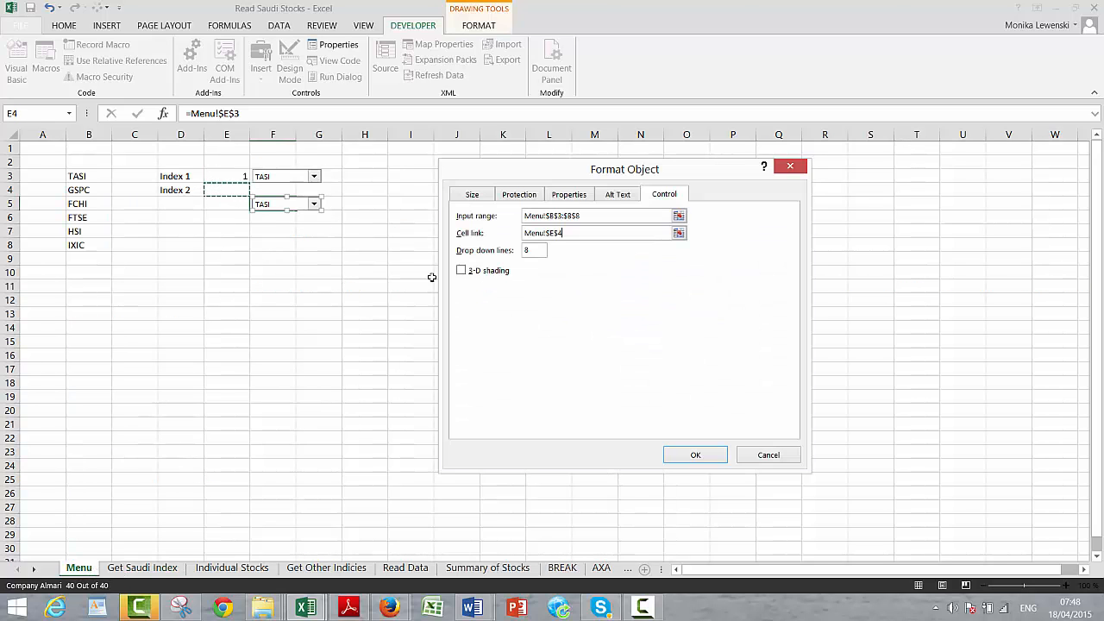
{"action": "left_click", "coordinate": [696, 456]}
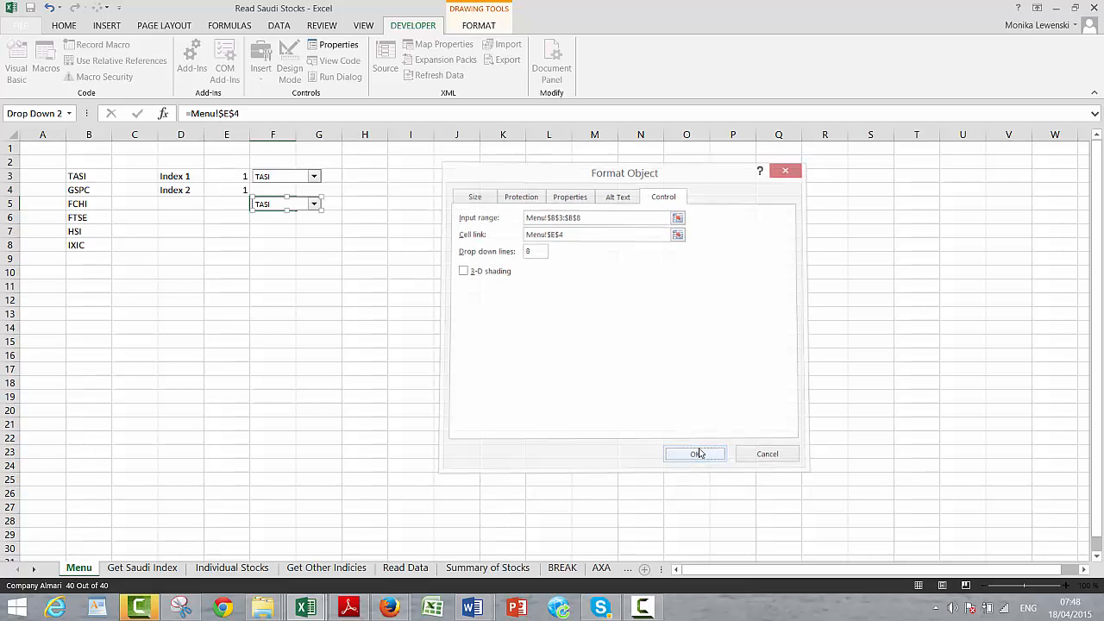
{"action": "left_click", "coordinate": [406, 311]}
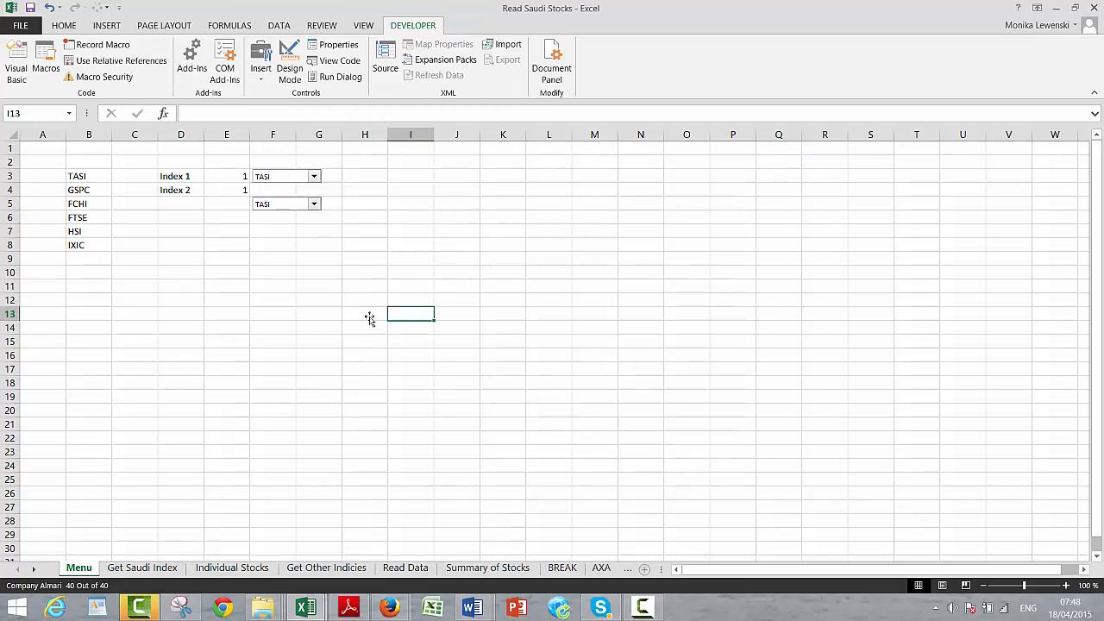
Move the duplicated combo box up to row 4 so that it lines up with Index 2
{"action": "right_click", "coordinate": [278, 201]}
{"action": "left_click_drag", "start_coordinate": [280, 202], "coordinate": [279, 190]}
{"action": "left_click", "coordinate": [282, 229]}
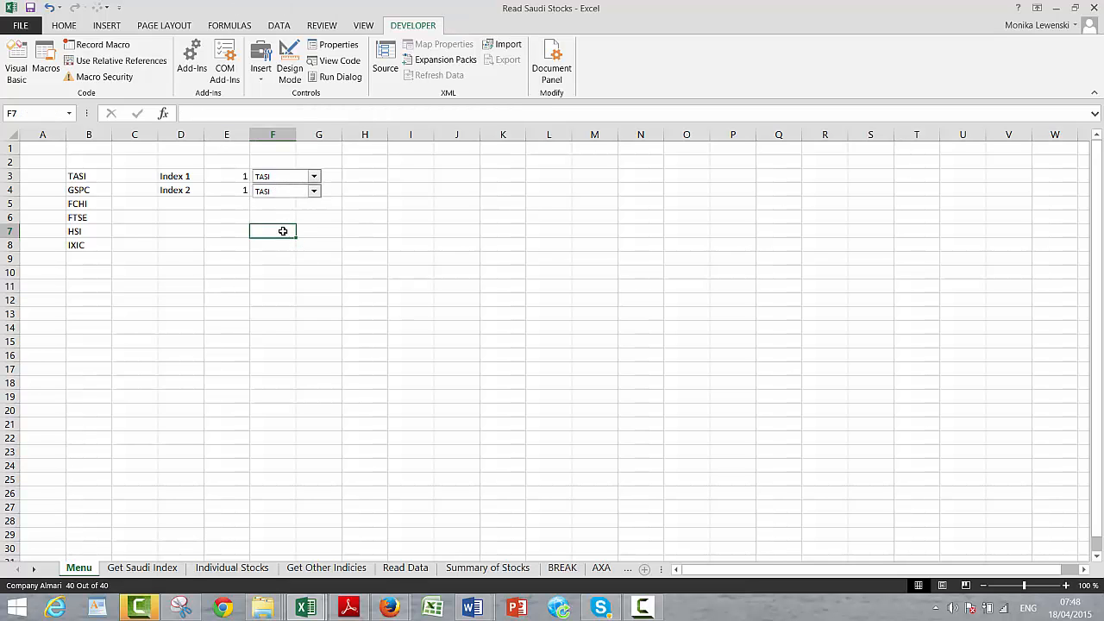
Test the Index 2 drop-down by choosing GSPC and switching back to TASI
{"action": "left_click", "coordinate": [314, 190]}
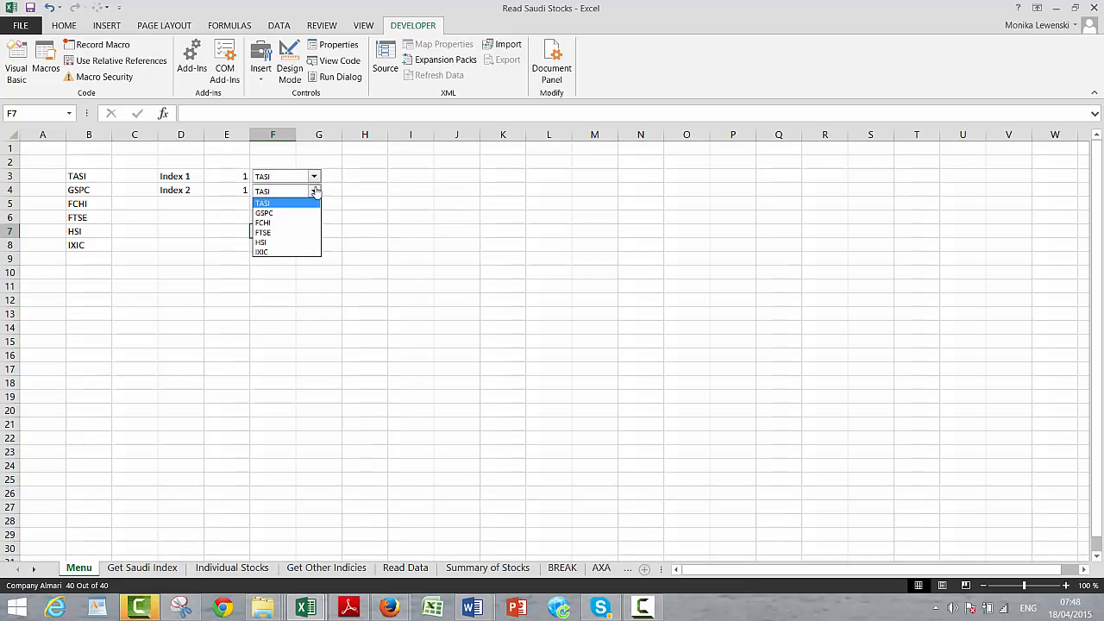
{"action": "left_click", "coordinate": [300, 215]}
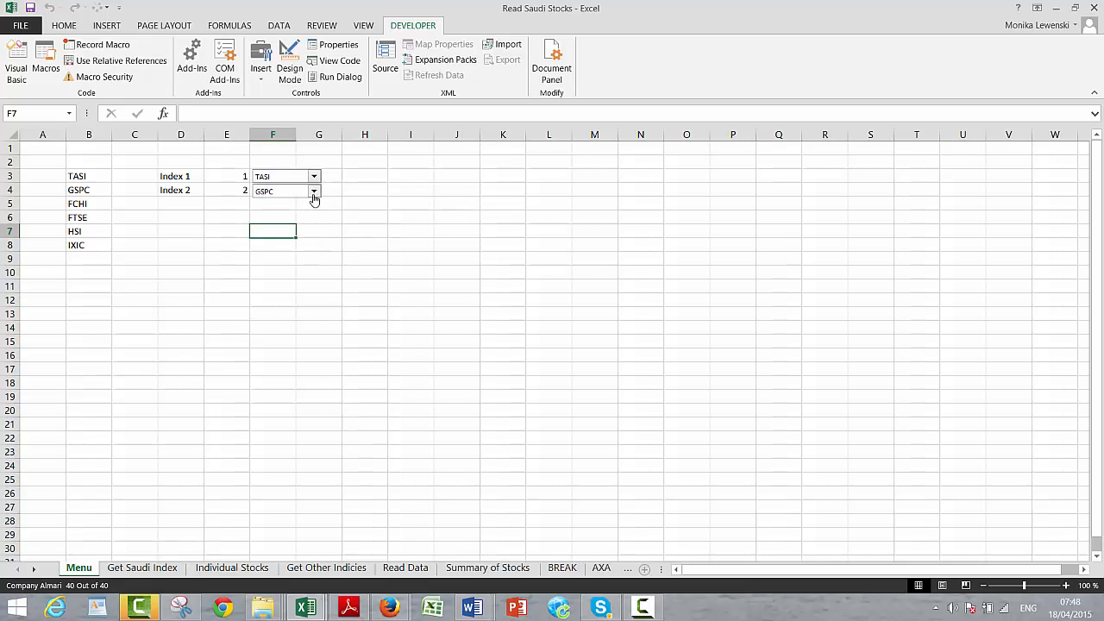
{"action": "left_click", "coordinate": [313, 194]}
{"action": "left_click", "coordinate": [302, 203]}
Enter =INDEX(B3:B8;E3) in H3 to return the ticker chosen for Index 1
{"action": "key", "text": "Up"}
{"action": "key", "text": "Up"}
{"action": "key", "text": "Up"}
{"action": "key", "text": "Up"}
{"action": "key", "text": "Up"}
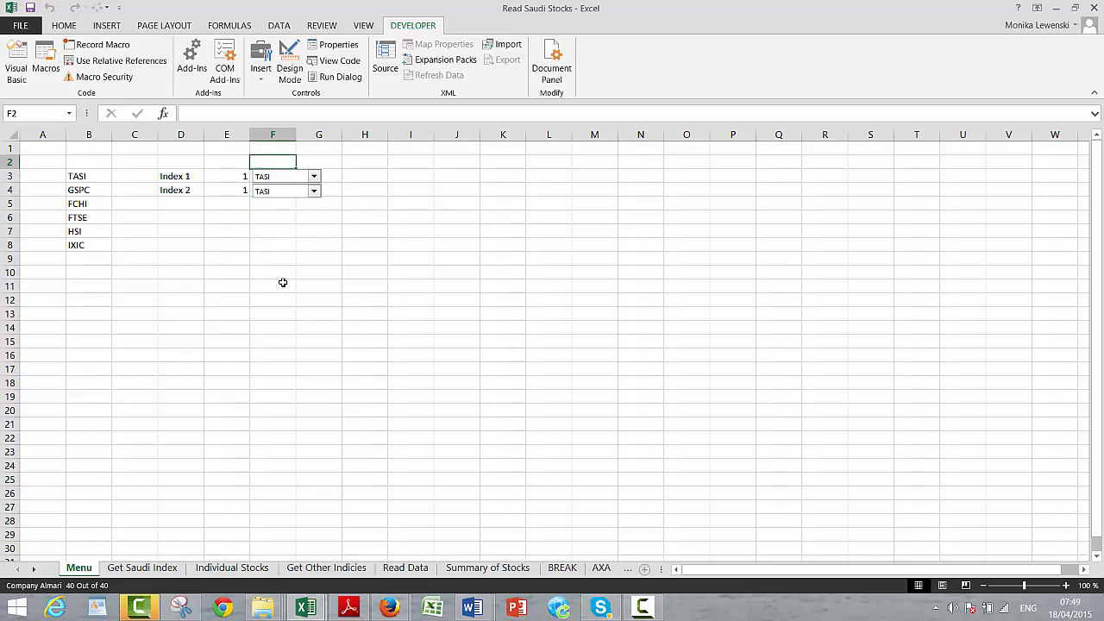
{"action": "key", "text": "Right"}
{"action": "key", "text": "Down"}
{"action": "key", "text": "Right"}
{"action": "type", "text": "=in"}
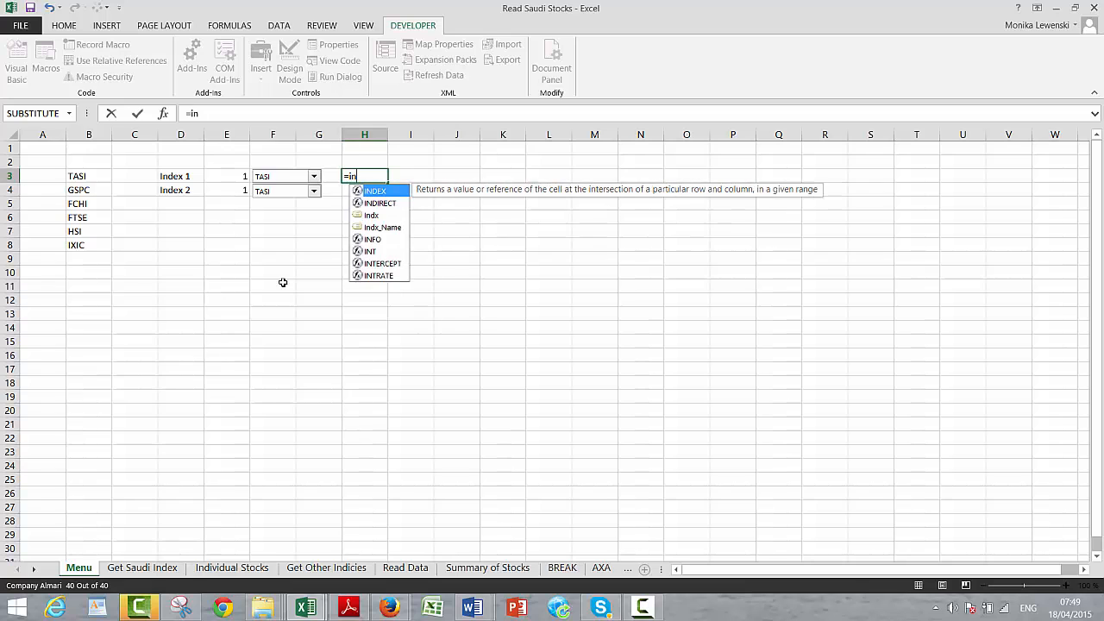
{"action": "key", "text": "Tab"}
{"action": "key", "text": "Left"}
{"action": "key", "text": "Left"}
{"action": "key", "text": "Left"}
{"action": "key", "text": "Left"}
{"action": "key", "text": "Left"}
{"action": "key", "text": "Left"}
{"action": "key", "text": "ctrl+shift+Down"}
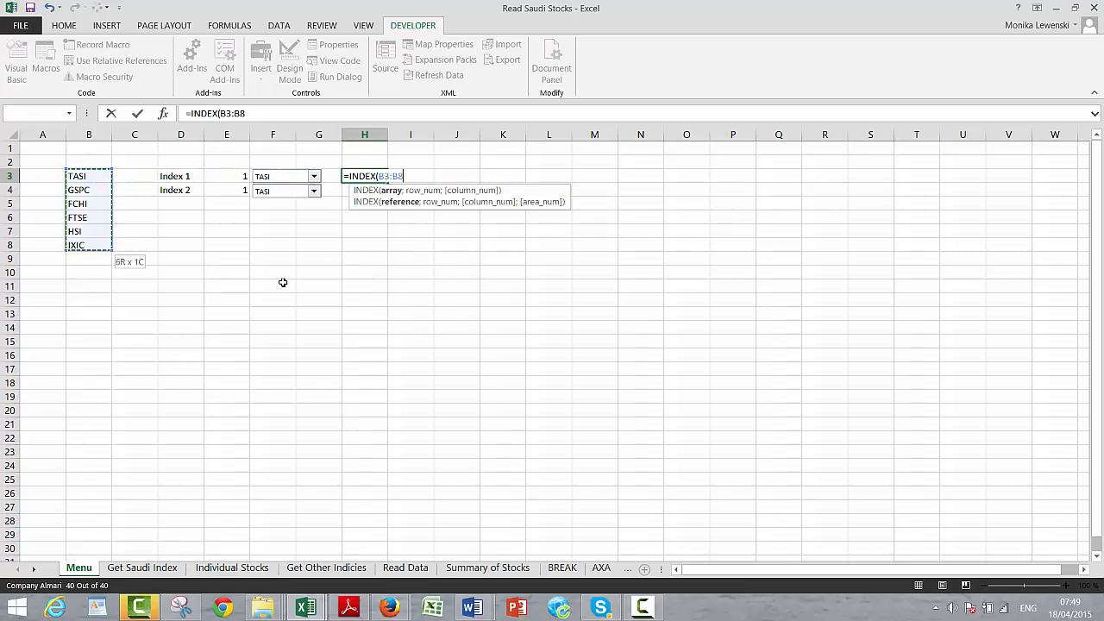
{"action": "type", "text": ";"}
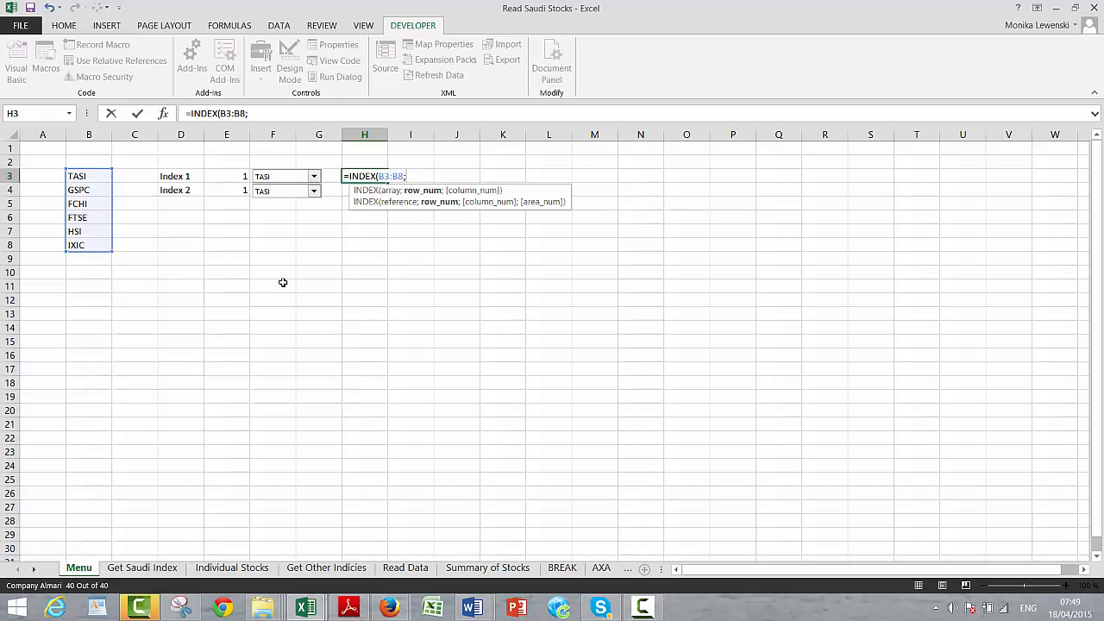
{"action": "key", "text": "Left"}
{"action": "key", "text": "Left"}
{"action": "key", "text": "Left"}
{"action": "key", "text": "Return"}
Name cell H3 index1
{"action": "key", "text": "Up"}
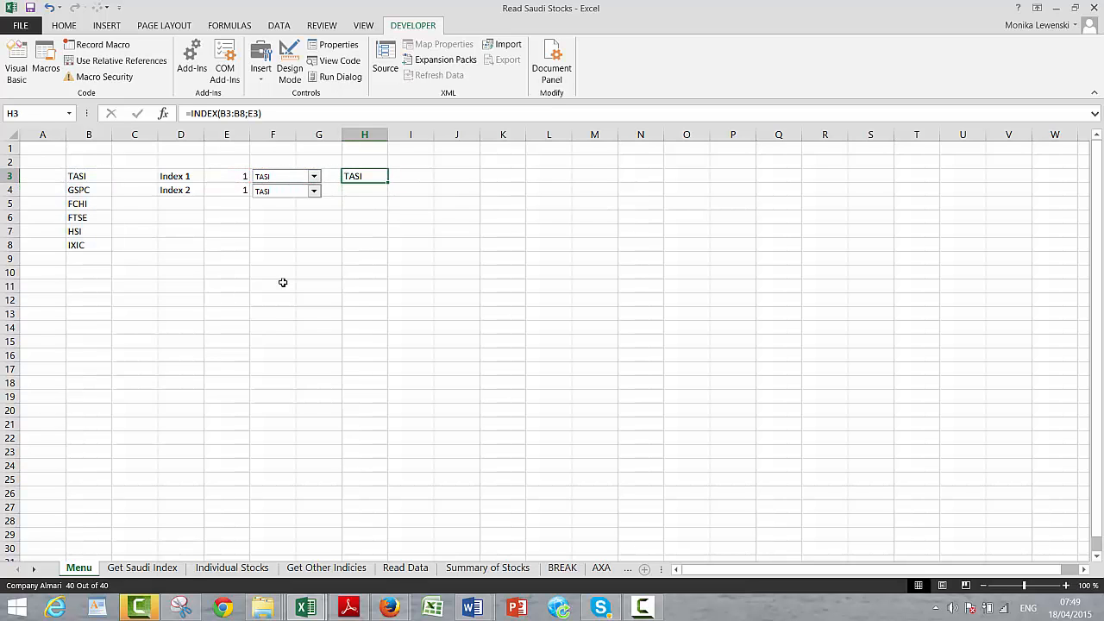
{"action": "left_click", "coordinate": [55, 115]}
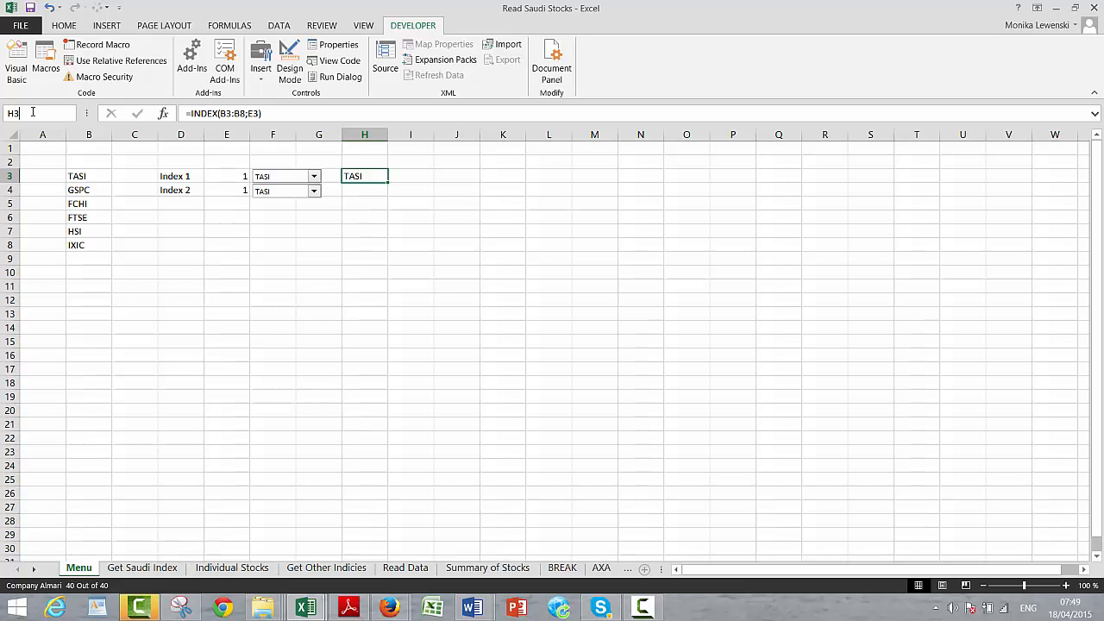
{"action": "key", "text": "BackSpace"}
{"action": "key", "text": "BackSpace"}
{"action": "type", "text": "index1"}
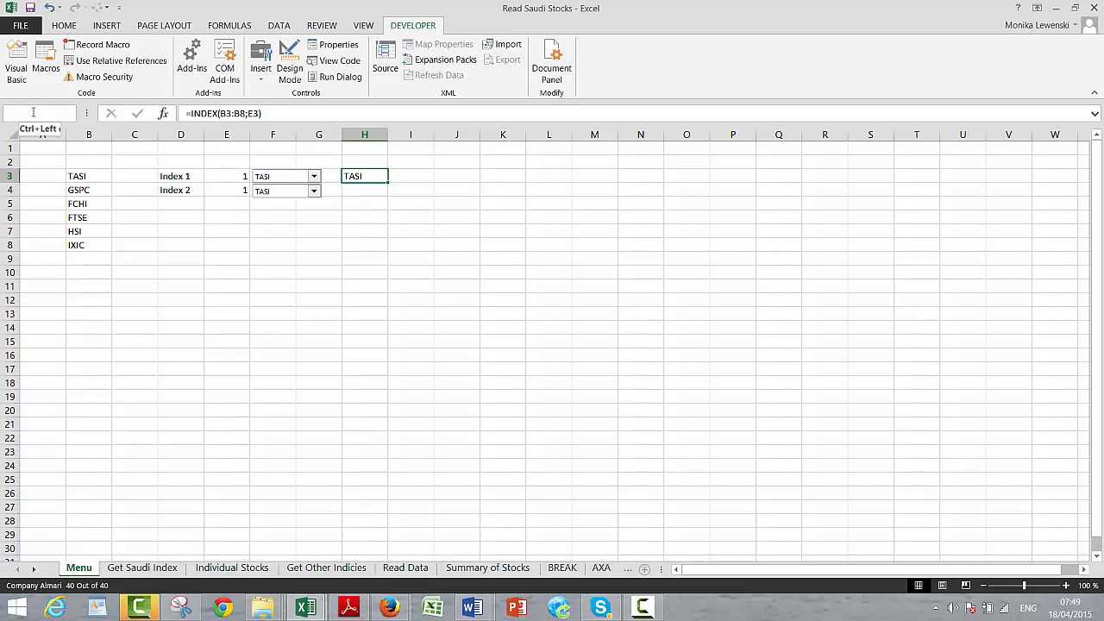
{"action": "key", "text": "Return"}
Enter =INDEX(B3:B8;E4) in H4 to return the ticker chosen for Index 2
{"action": "key", "text": "Return"}
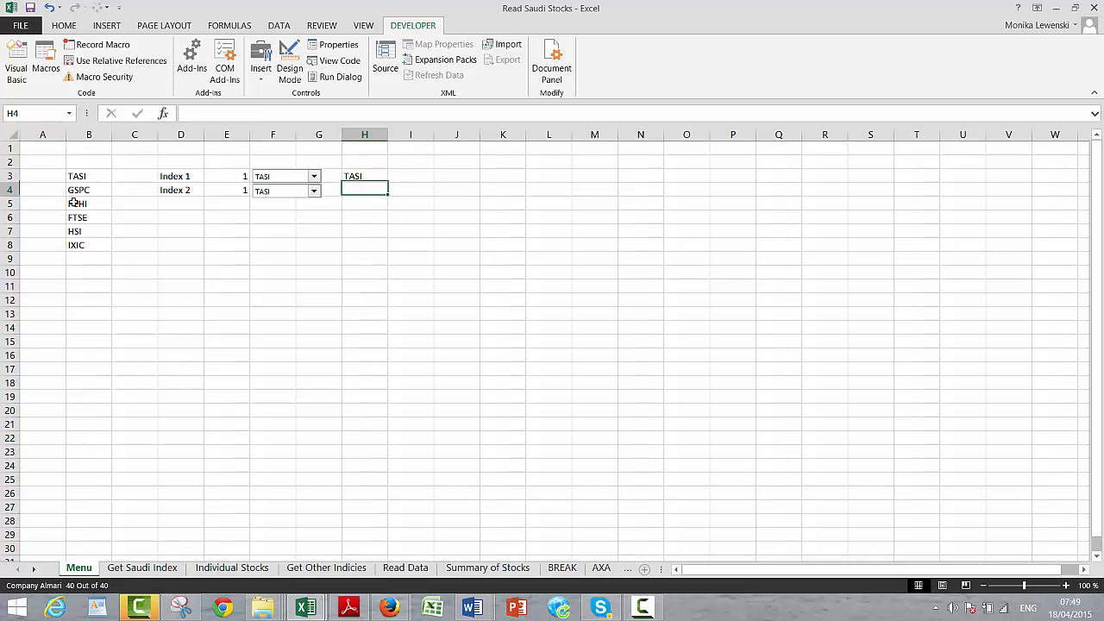
{"action": "type", "text": "=index("}
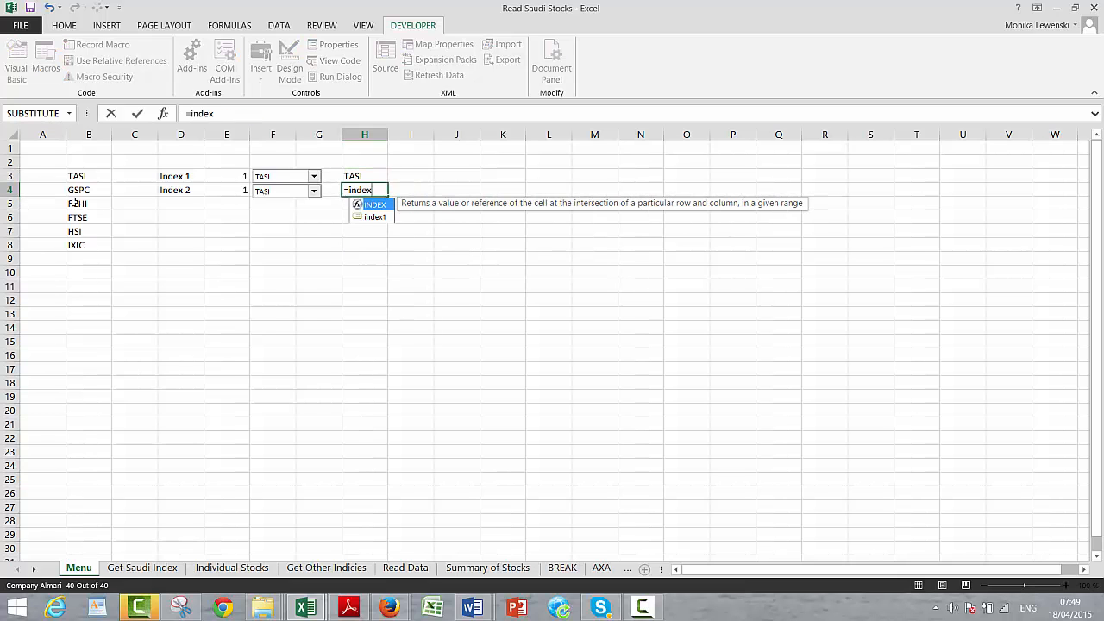
{"action": "key", "text": "Left"}
{"action": "key", "text": "Left"}
{"action": "key", "text": "Left"}
{"action": "key", "text": "Left"}
{"action": "key", "text": "Left"}
{"action": "key", "text": "Left"}
{"action": "key", "text": "Up"}
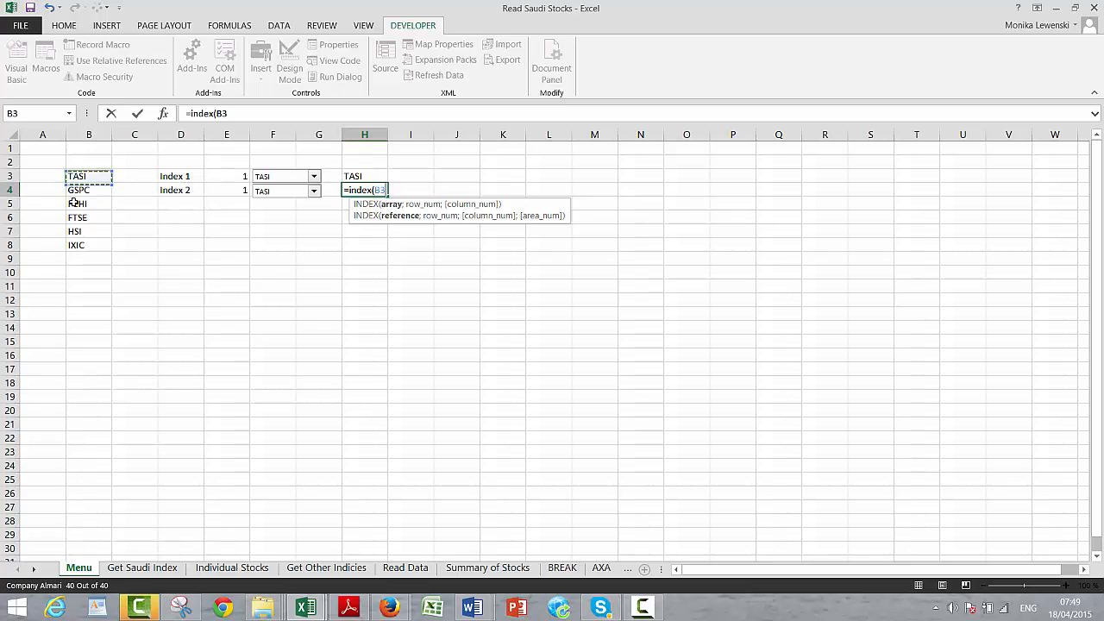
{"action": "key", "text": "shift+Down"}
{"action": "key", "text": "shift+Down"}
{"action": "key", "text": "shift+Down"}
{"action": "key", "text": "shift+Down"}
{"action": "key", "text": "shift+Down"}
{"action": "type", "text": ";"}
{"action": "key", "text": "Left"}
{"action": "key", "text": "Left"}
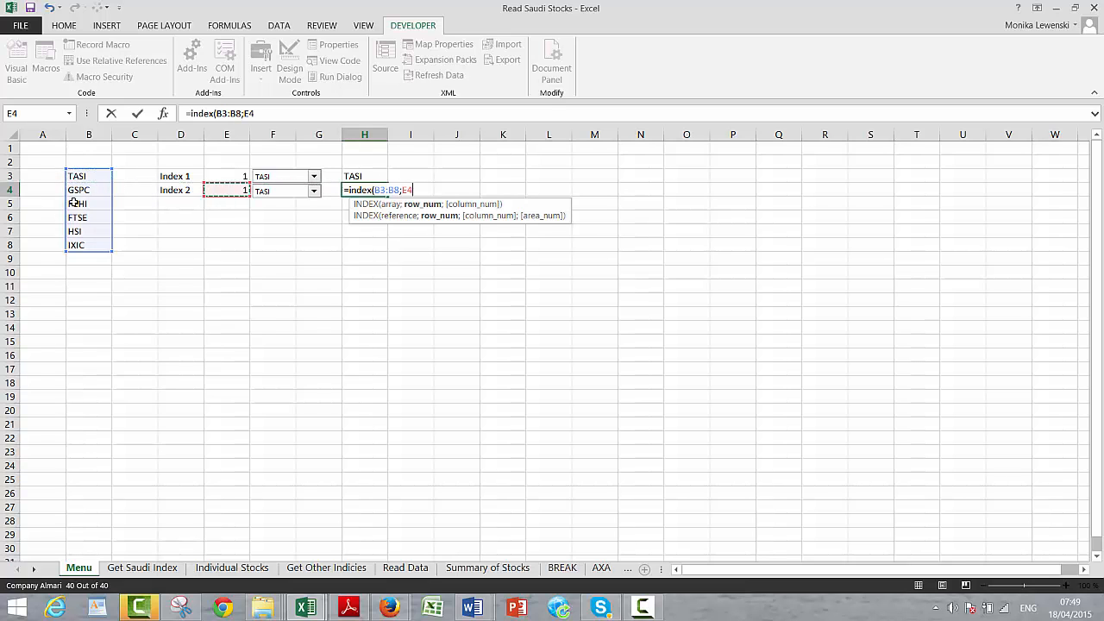
{"action": "key", "text": "Return"}
Name cell H4 index2
{"action": "key", "text": "Up"}
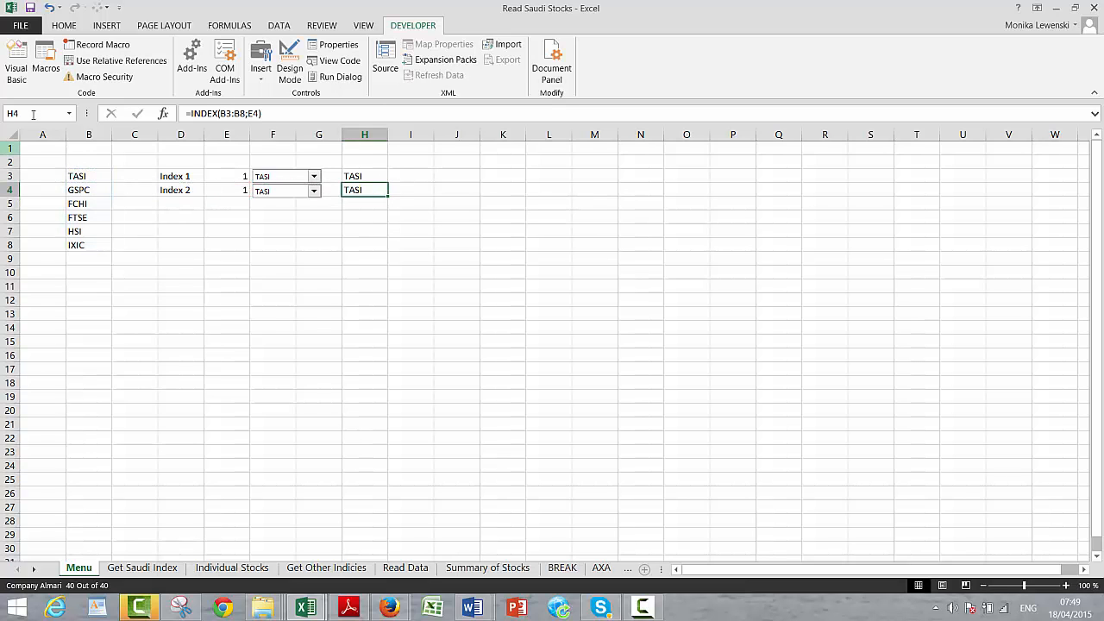
{"action": "left_click", "coordinate": [37, 113]}
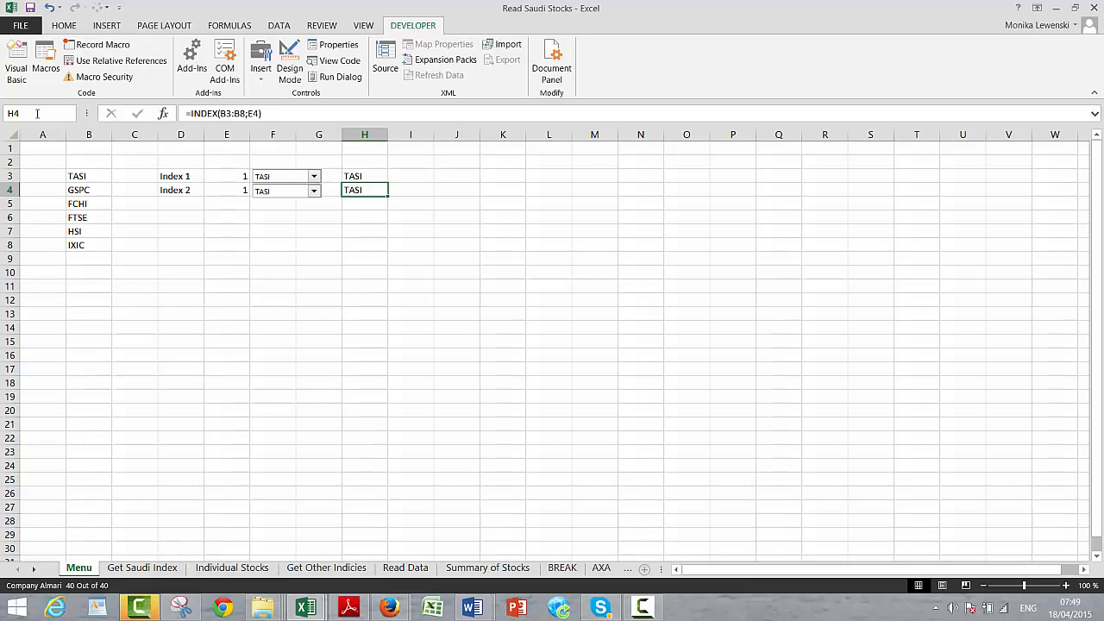
{"action": "key", "text": "BackSpace"}
{"action": "key", "text": "BackSpace"}
{"action": "type", "text": "index2"}
{"action": "key", "text": "Return"}
{"action": "left_click", "coordinate": [292, 249]}
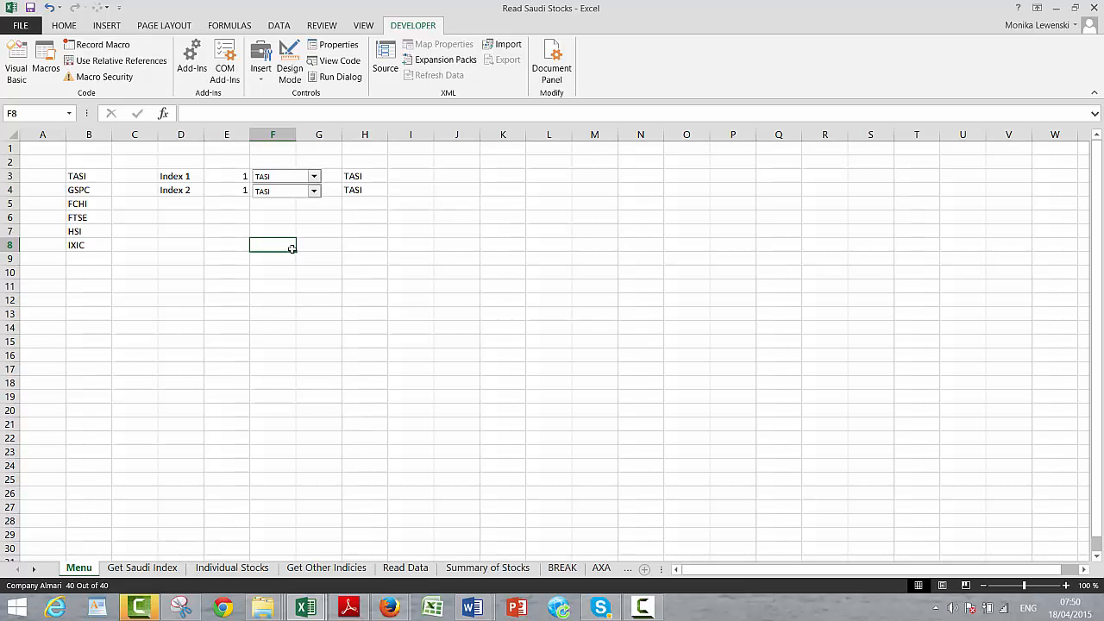
On the Summary of Stocks sheet, enter =index1 in B2 by referencing H3 of the Menu sheet
{"action": "key", "text": "ctrl+Page_Down"}
{"action": "key", "text": "ctrl+Page_Down"}
{"action": "key", "text": "ctrl+Page_Down"}
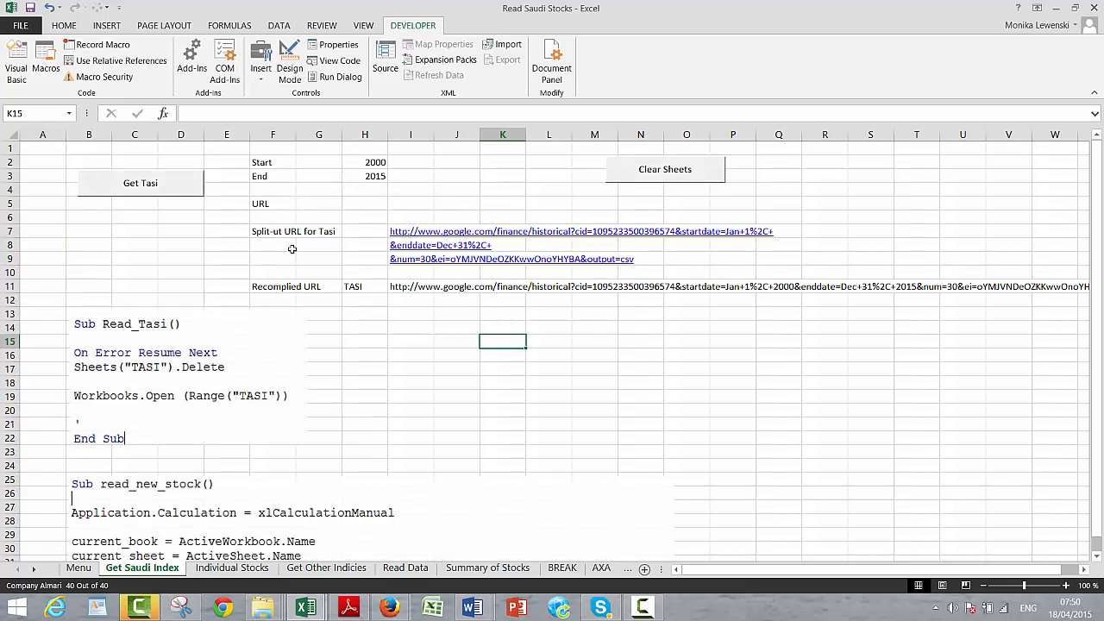
{"action": "key", "text": "ctrl+Page_Down"}
{"action": "key", "text": "ctrl+Page_Down"}
{"action": "key", "text": "ctrl+Page_Down"}
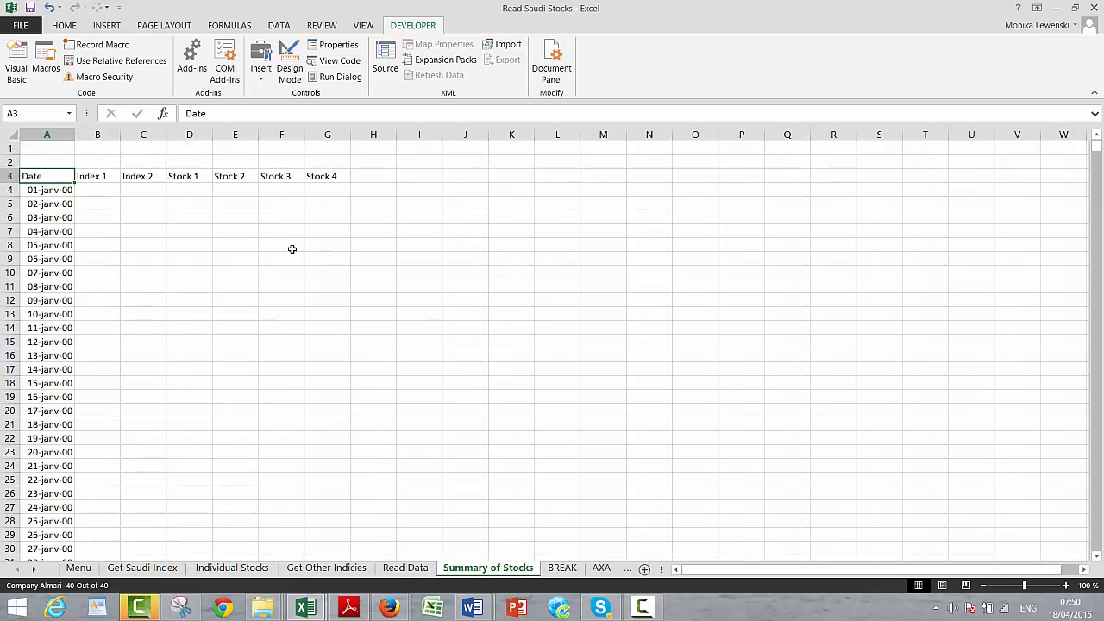
{"action": "key", "text": "ctrl+Page_Up"}
{"action": "key", "text": "Up"}
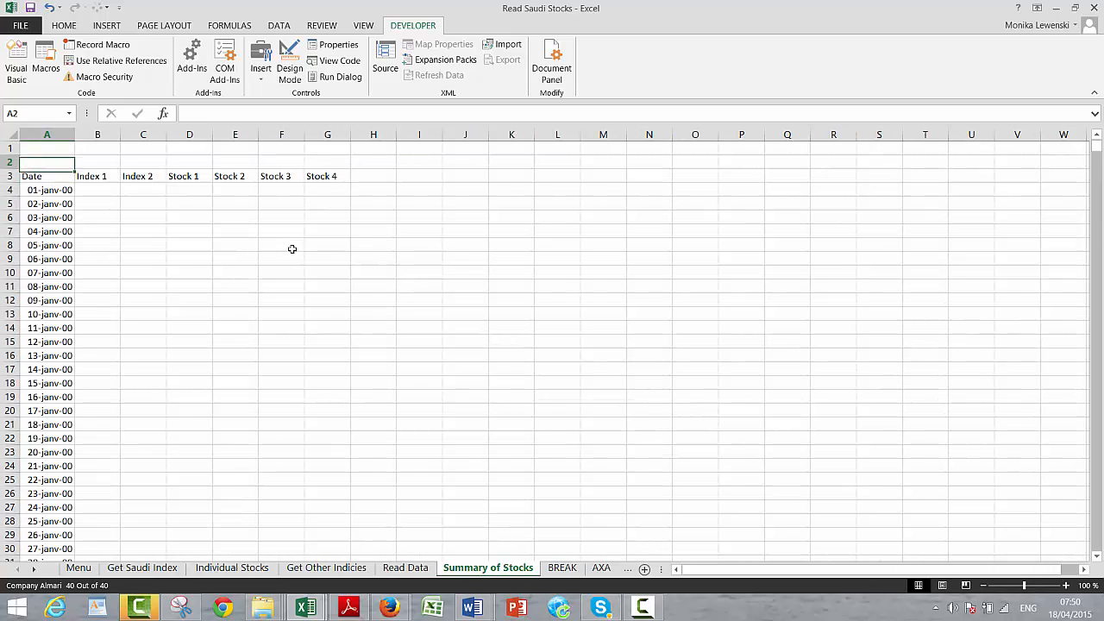
{"action": "key", "text": "Right"}
{"action": "type", "text": "="}
{"action": "key", "text": "ctrl+Page_Up"}
{"action": "key", "text": "ctrl+Page_Up"}
{"action": "key", "text": "ctrl+Page_Up"}
{"action": "key", "text": "ctrl+Page_Up"}
{"action": "key", "text": "ctrl+Page_Up"}
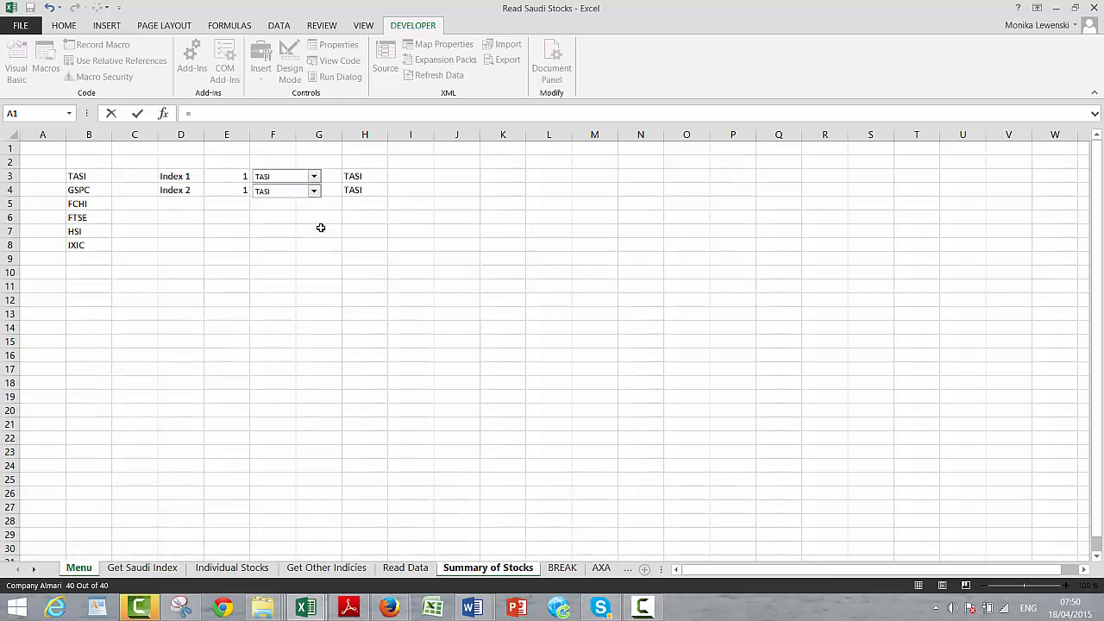
{"action": "left_click", "coordinate": [345, 176]}
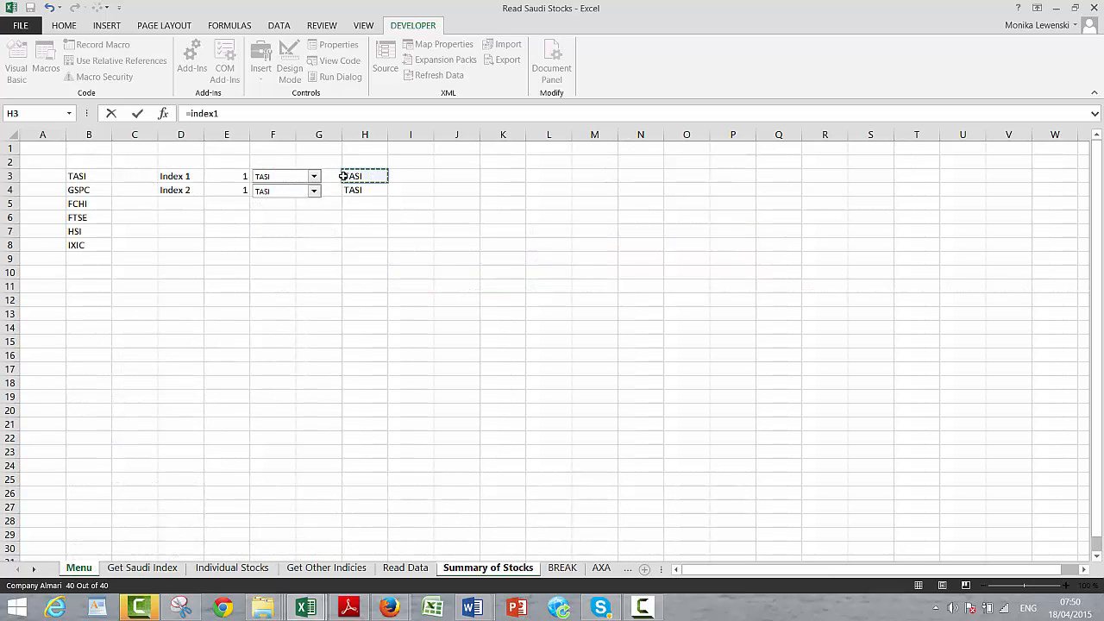
{"action": "key", "text": "Return"}
In C2 above the Index 2 heading, enter a reference to the index2 cell H4 of the Menu sheet
{"action": "key", "text": "Up"}
{"action": "key", "text": "Right"}
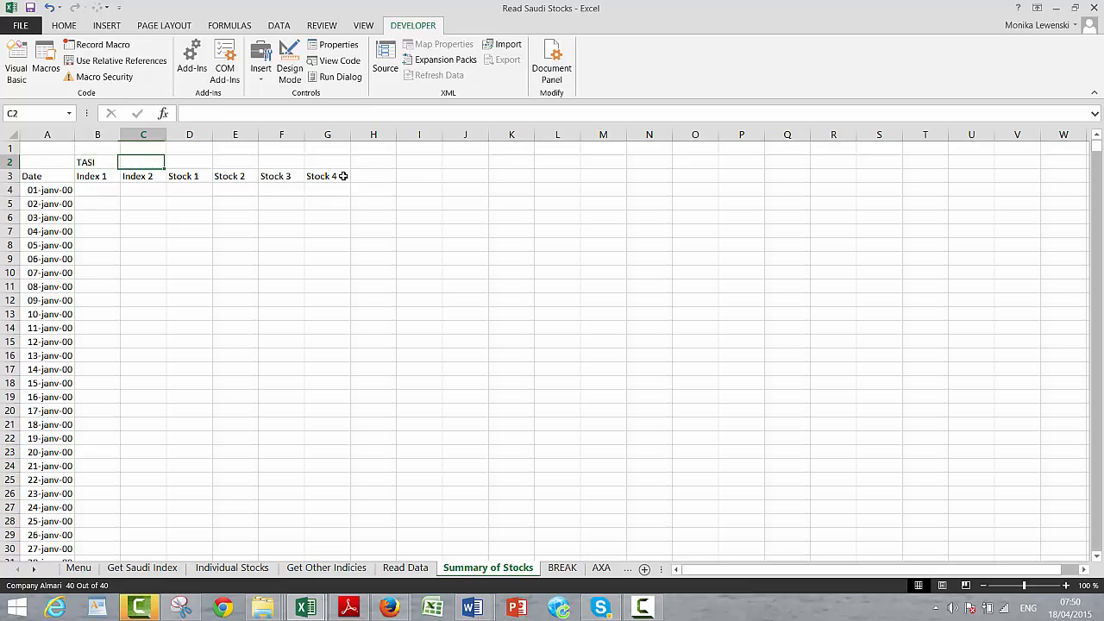
{"action": "type", "text": "="}
{"action": "key", "text": "ctrl+Page_Up"}
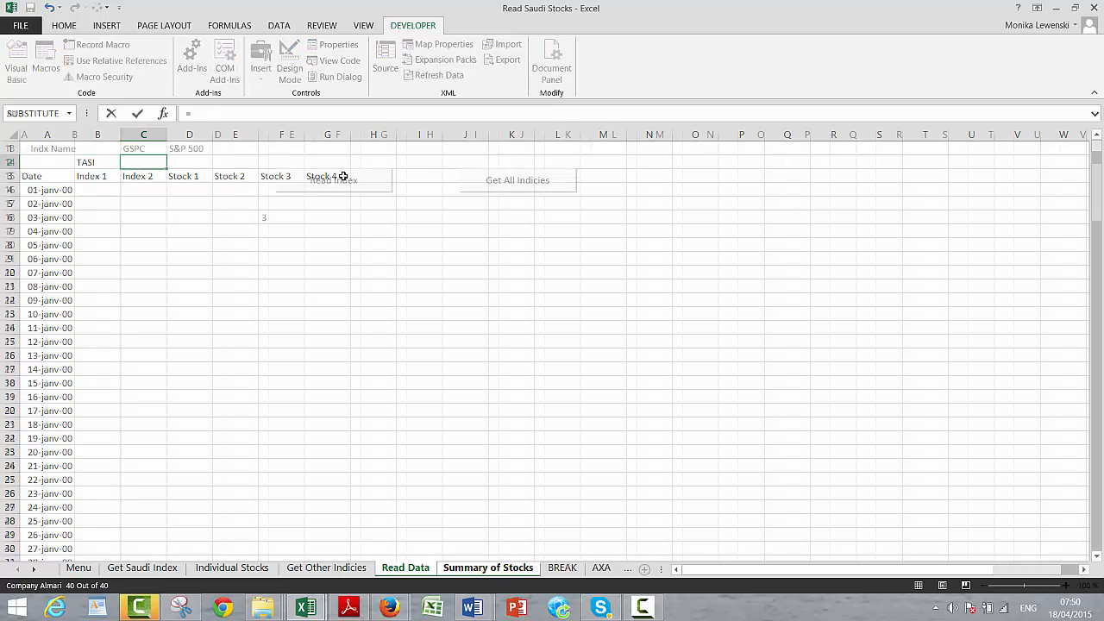
{"action": "key", "text": "ctrl+Page_Up"}
{"action": "key", "text": "ctrl+Page_Up"}
{"action": "key", "text": "ctrl+Page_Up"}
{"action": "key", "text": "ctrl+Page_Up"}
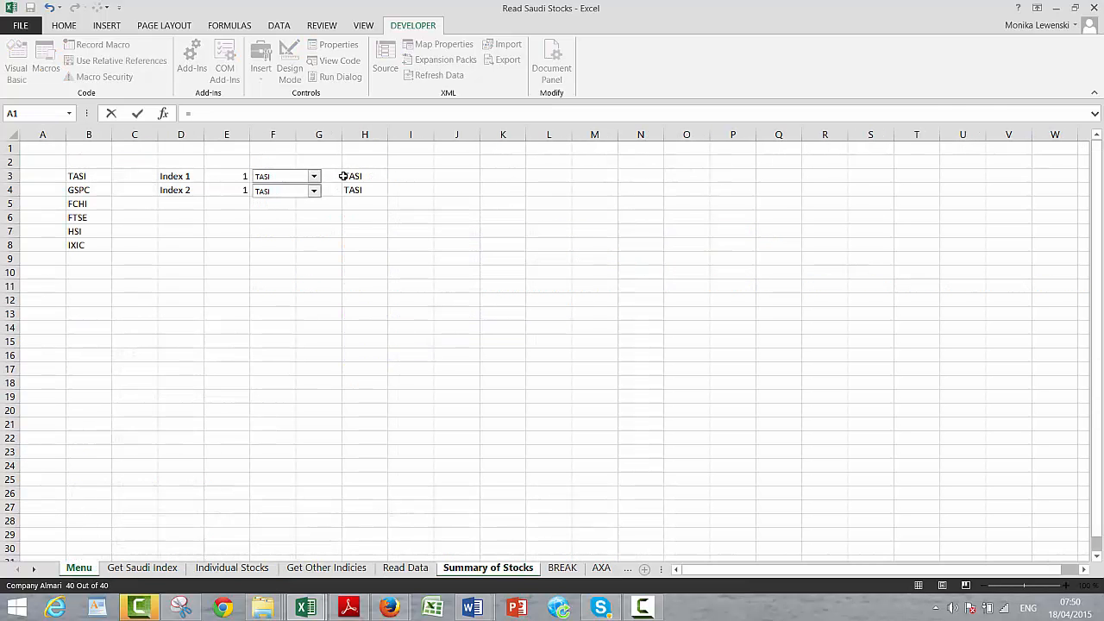
{"action": "left_click", "coordinate": [347, 190]}
{"action": "key", "text": "Return"}
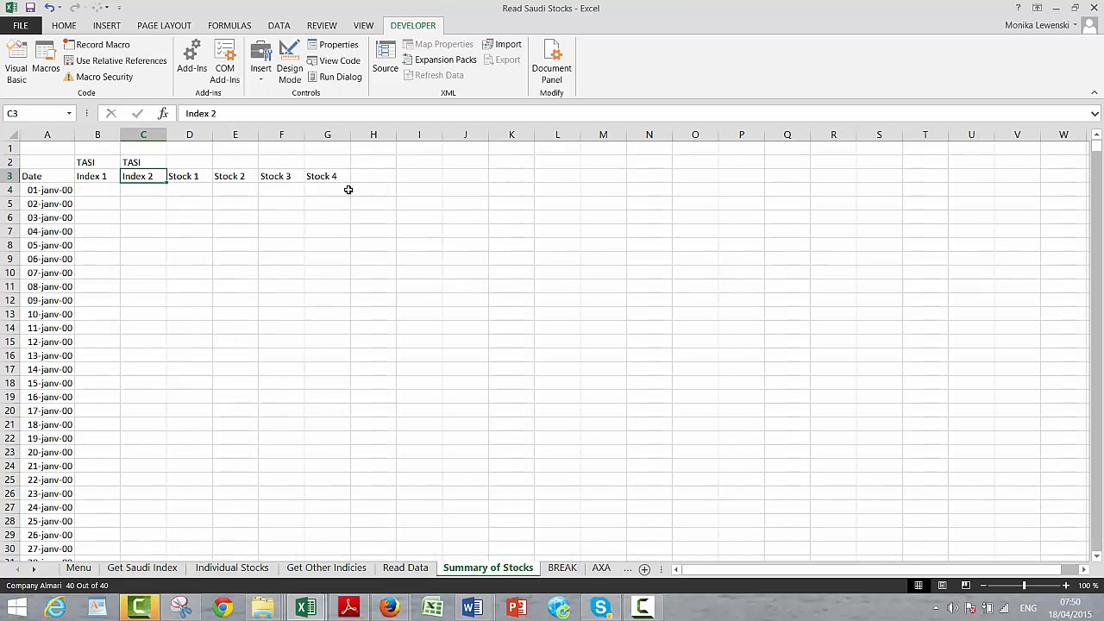
Enter =MATCH(A4;'AXA '!A:A) in B4 under Index 1 and fill it down beside all the dates
{"action": "key", "text": "Down"}
{"action": "key", "text": "Left"}
{"action": "key", "text": "Left"}
{"action": "key", "text": "Right"}
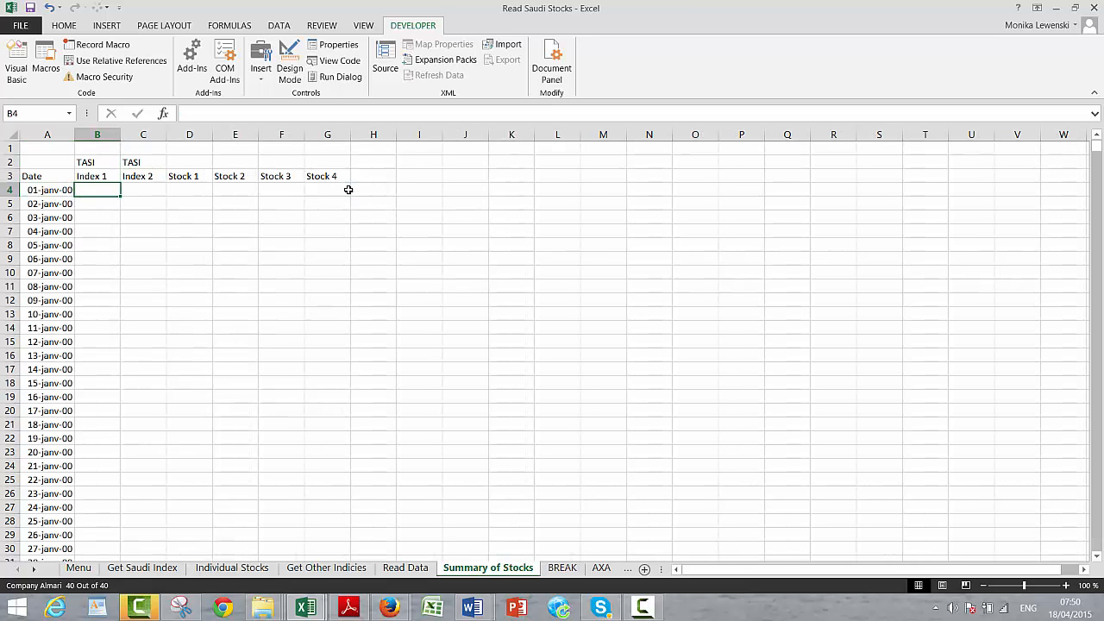
{"action": "key", "text": "Left"}
{"action": "key", "text": "Right"}
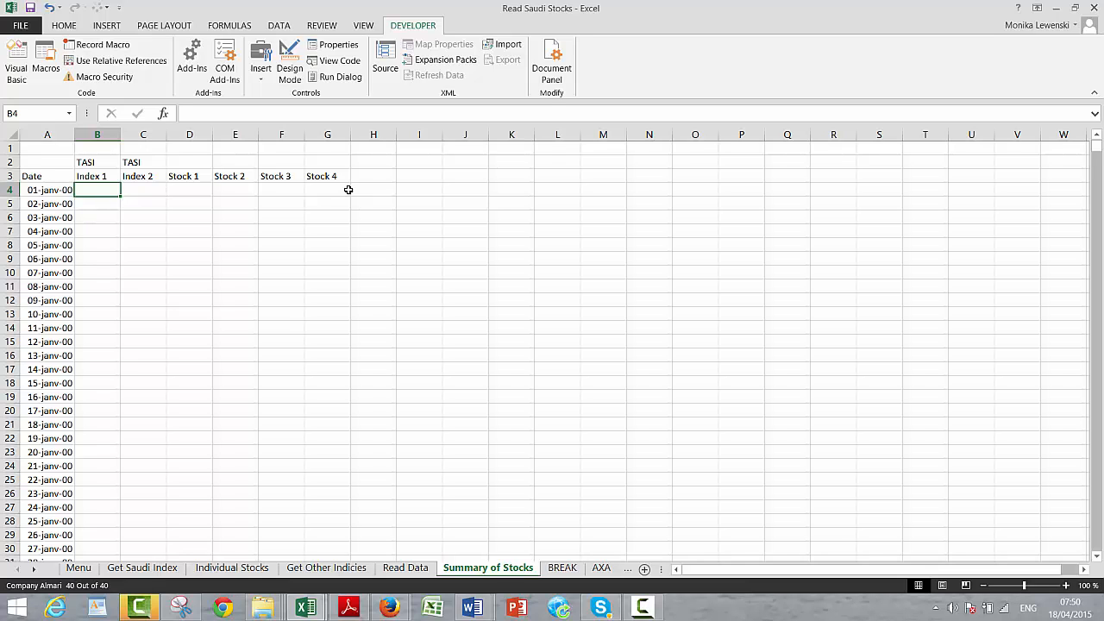
{"action": "type", "text": "=matc"}
{"action": "key", "text": "Tab"}
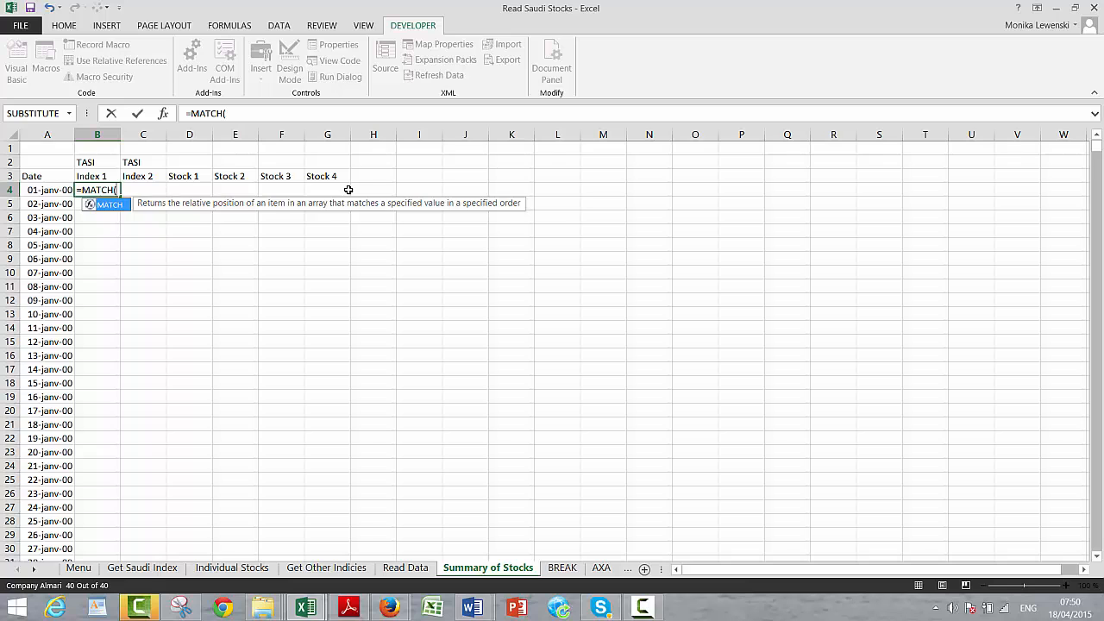
{"action": "key", "text": "Left"}
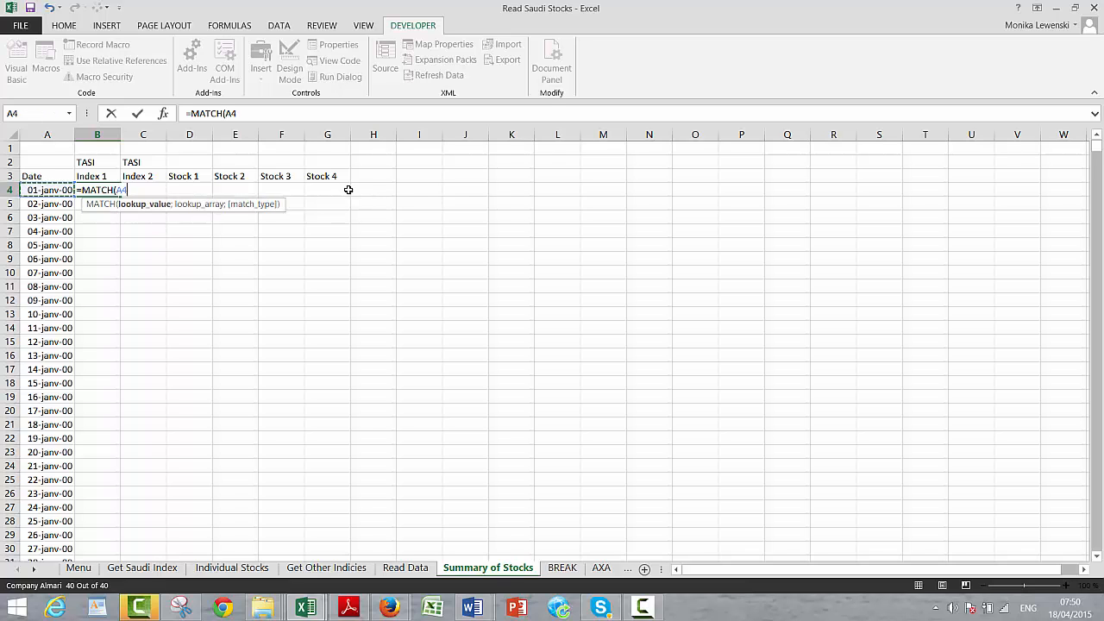
{"action": "type", "text": ";"}
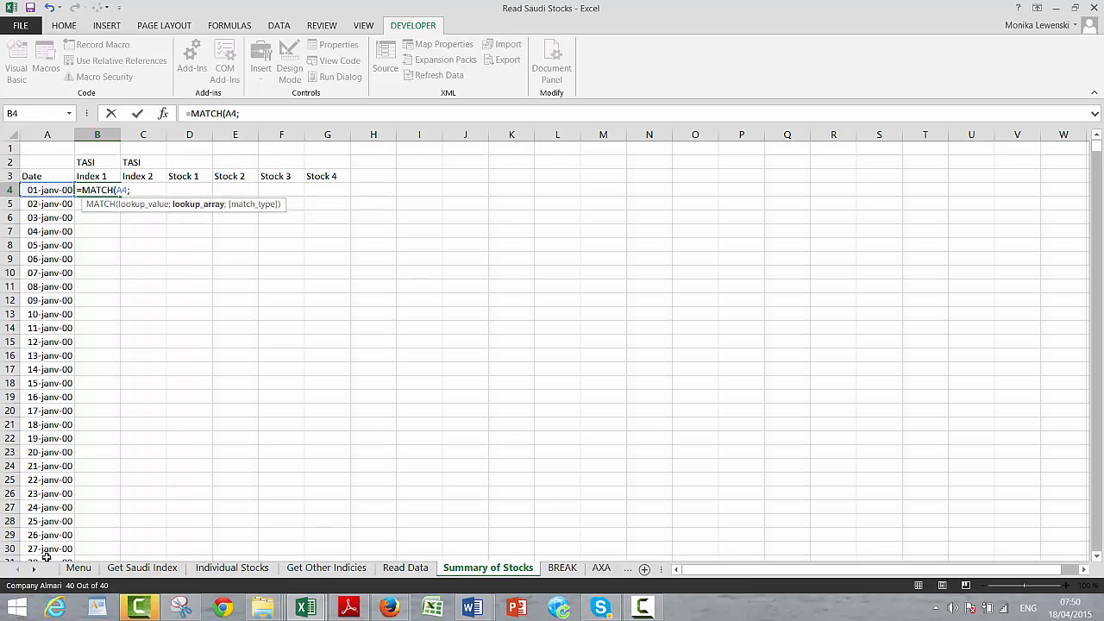
{"action": "left_click", "coordinate": [601, 568]}
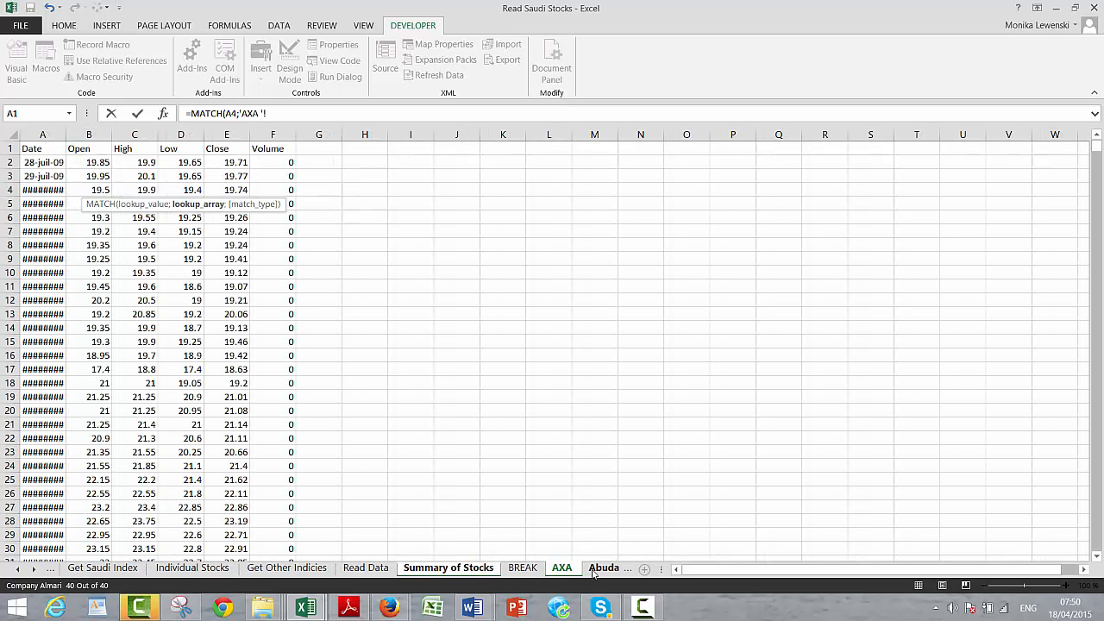
{"action": "left_click", "coordinate": [32, 135]}
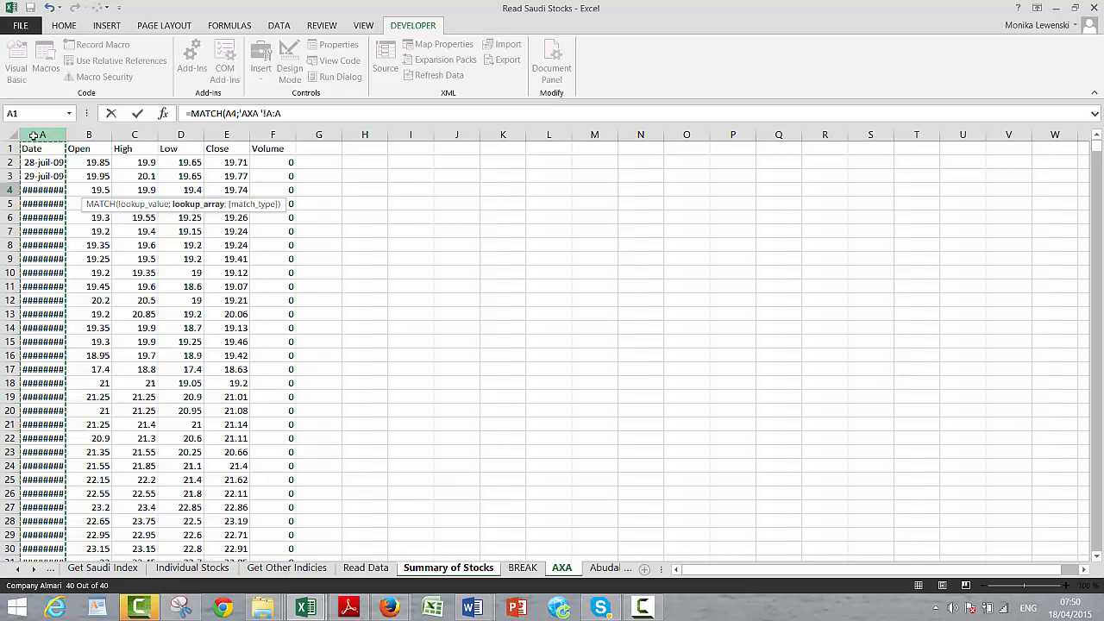
{"action": "key", "text": "Return"}
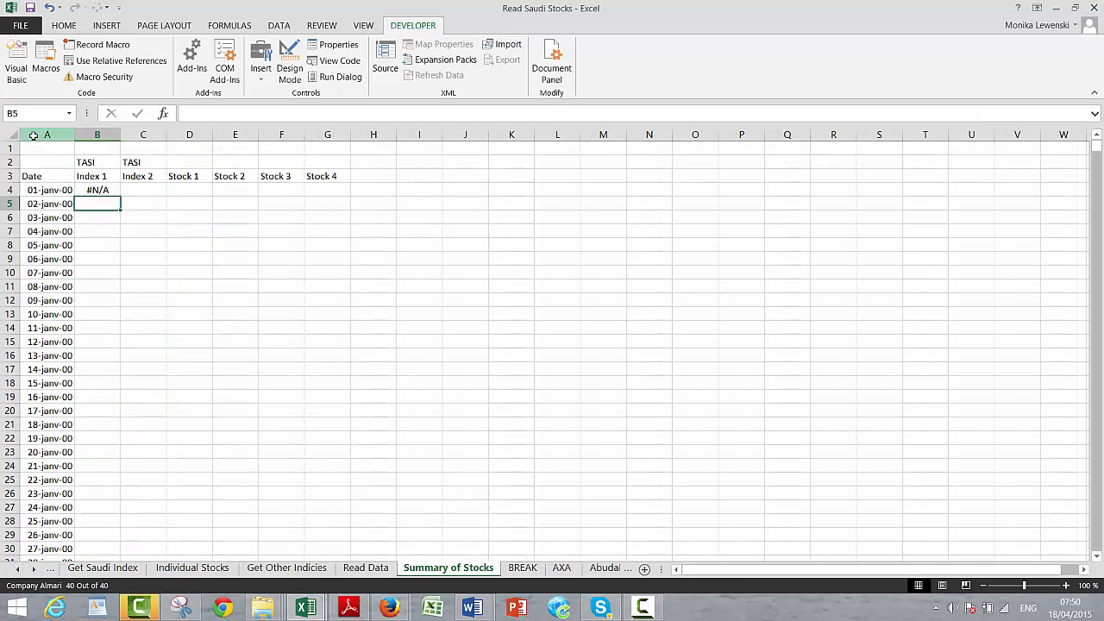
{"action": "key", "text": "Up"}
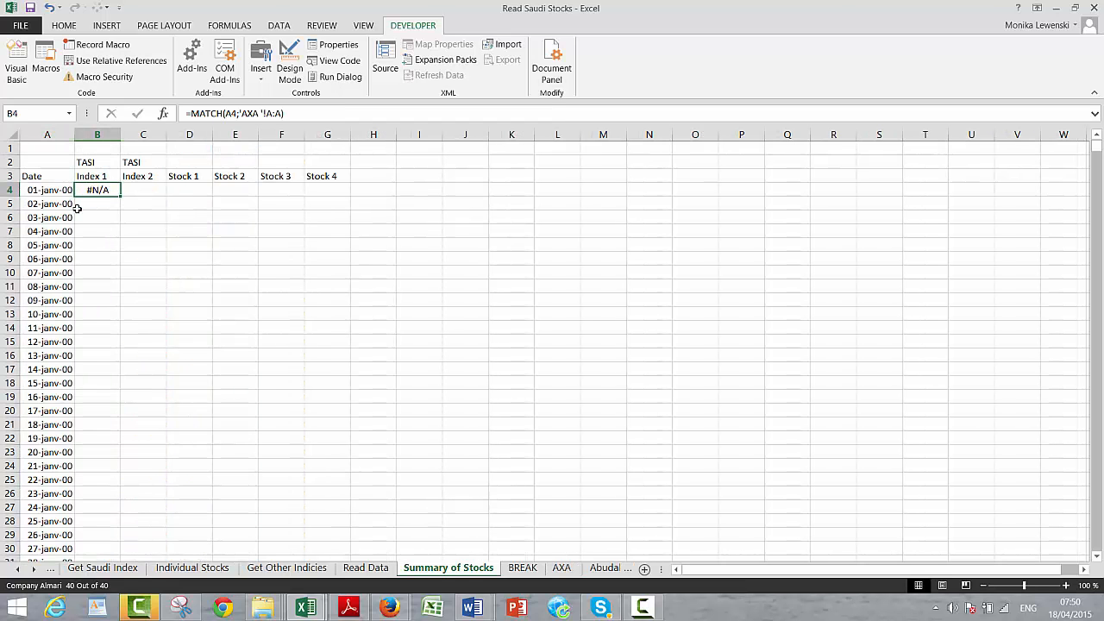
{"action": "double_click", "coordinate": [122, 195]}
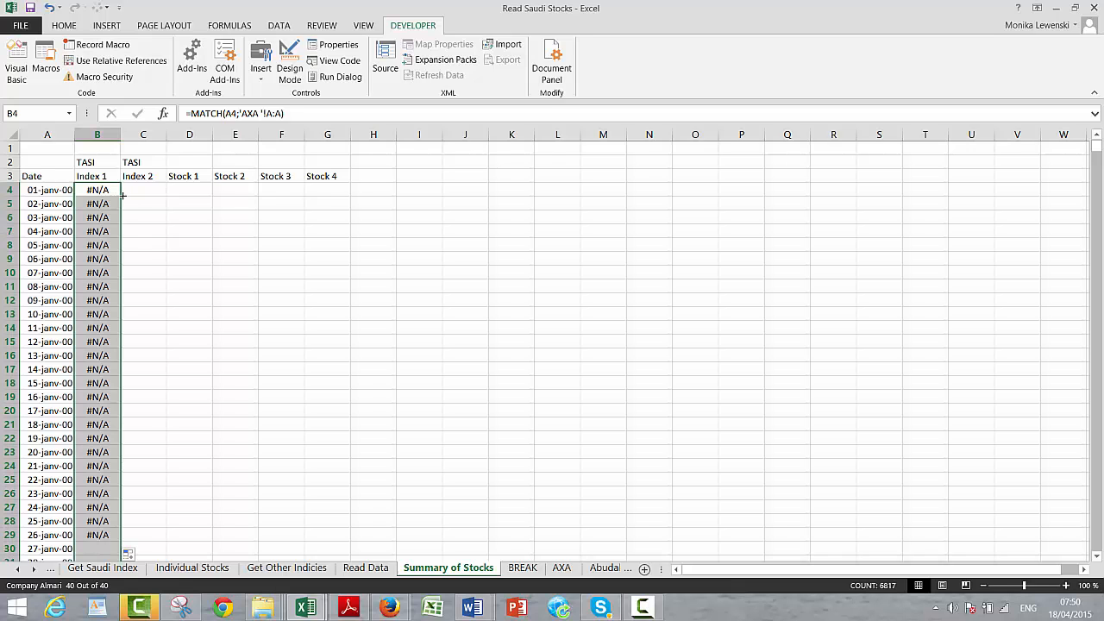
Examine the MATCH results in column B across the early, final and 2013 dates
{"action": "key", "text": "Page_Down"}
{"action": "key", "text": "Page_Down"}
{"action": "key", "text": "Page_Down"}
{"action": "key", "text": "Page_Down"}
{"action": "key", "text": "Page_Down"}
{"action": "key", "text": "Page_Down"}
{"action": "key", "text": "Page_Down"}
{"action": "key", "text": "Page_Down"}
{"action": "key", "text": "Page_Down"}
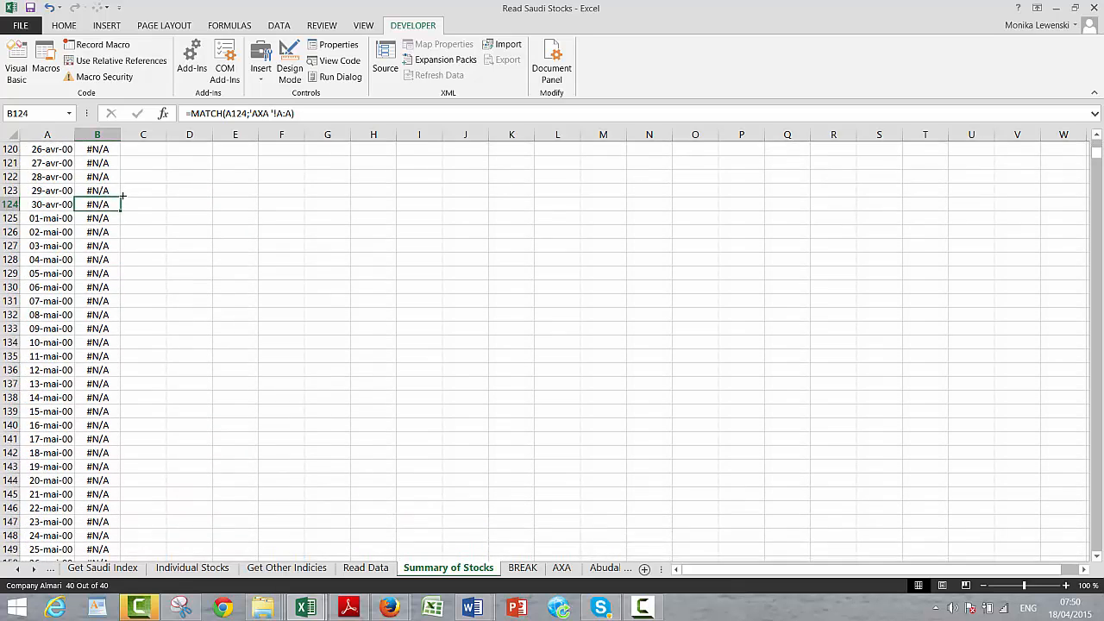
{"action": "key", "text": "Page_Down"}
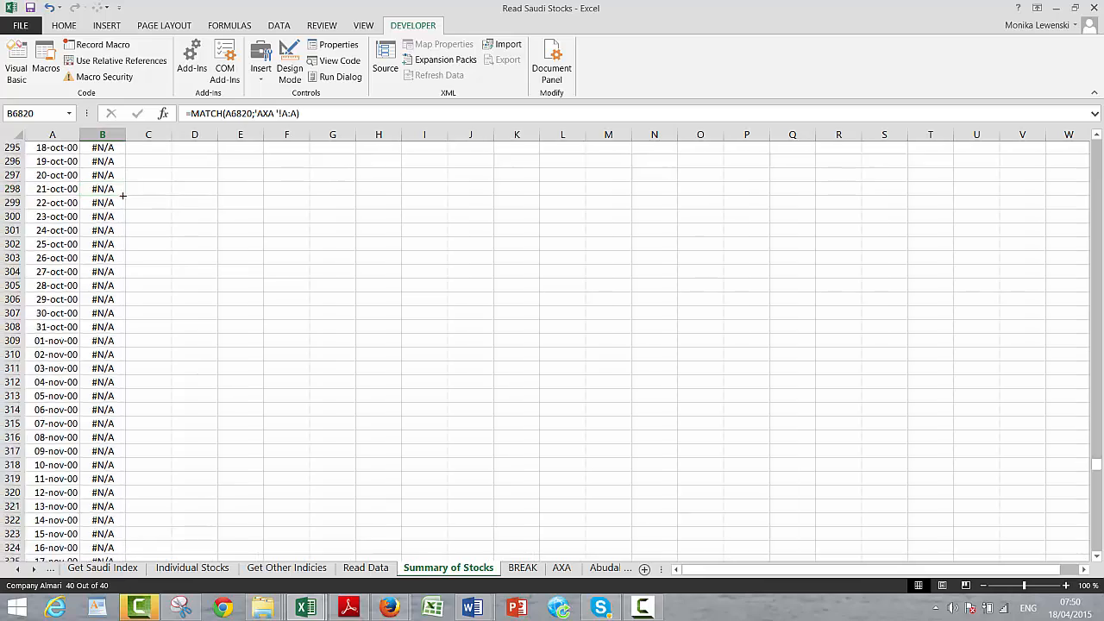
{"action": "key", "text": "ctrl+Down"}
{"action": "key", "text": "Up"}
{"action": "key", "text": "Page_Up"}
{"action": "key", "text": "Page_Up"}
{"action": "key", "text": "Page_Up"}
{"action": "key", "text": "Page_Up"}
{"action": "key", "text": "Page_Up"}
{"action": "key", "text": "Page_Up"}
{"action": "key", "text": "Page_Up"}
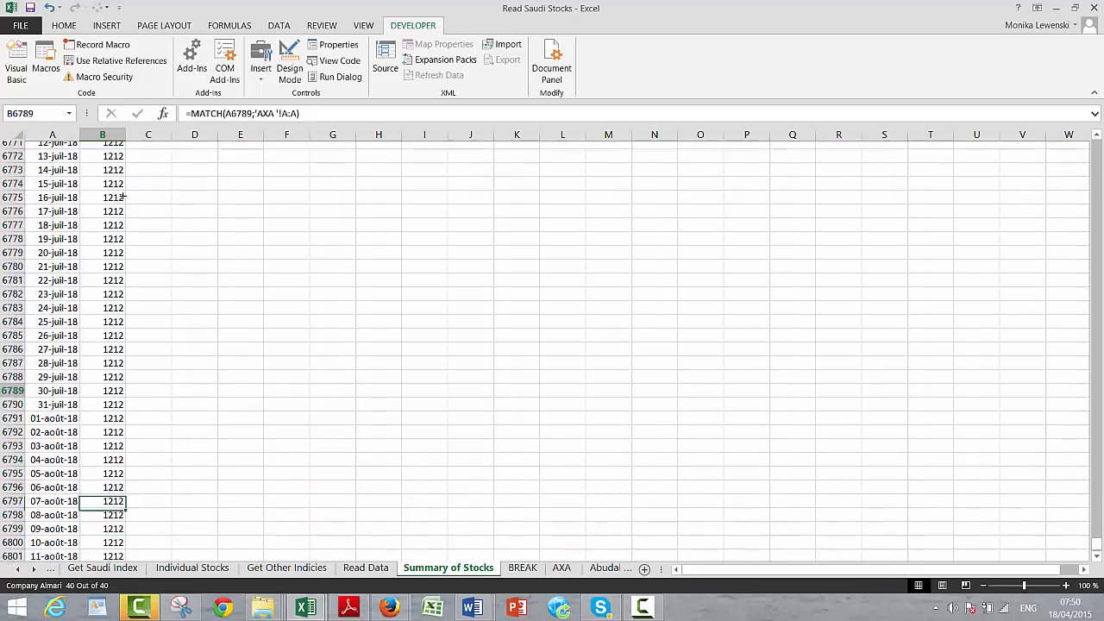
{"action": "key", "text": "Page_Up"}
{"action": "key", "text": "Page_Up"}
{"action": "key", "text": "Page_Up"}
{"action": "key", "text": "Page_Up"}
{"action": "key", "text": "Page_Up"}
{"action": "key", "text": "Page_Up"}
{"action": "key", "text": "Page_Up"}
{"action": "key", "text": "Page_Up"}
{"action": "key", "text": "Page_Up"}
{"action": "key", "text": "Page_Up"}
{"action": "key", "text": "Page_Up"}
{"action": "key", "text": "Page_Up"}
{"action": "key", "text": "Page_Up"}
{"action": "key", "text": "Page_Up"}
{"action": "key", "text": "Page_Up"}
{"action": "key", "text": "Page_Up"}
{"action": "key", "text": "Page_Up"}
{"action": "key", "text": "Page_Up"}
{"action": "key", "text": "Page_Up"}
{"action": "key", "text": "Page_Up"}
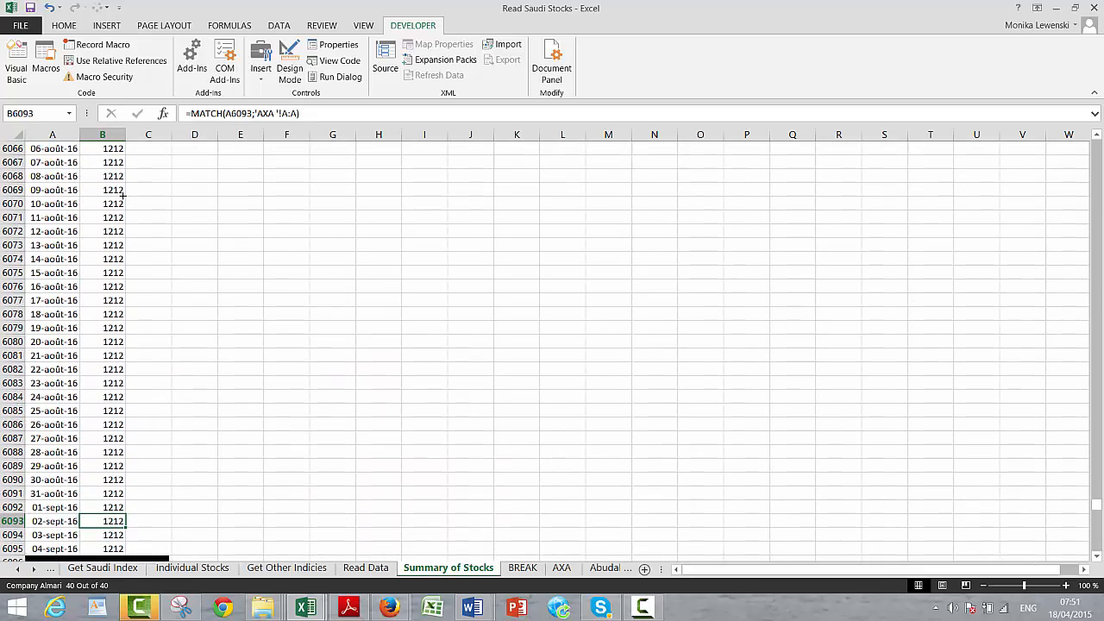
{"action": "key", "text": "Page_Up"}
{"action": "key", "text": "Page_Up"}
{"action": "key", "text": "Page_Up"}
{"action": "key", "text": "Page_Up"}
{"action": "key", "text": "Page_Up"}
{"action": "key", "text": "Page_Up"}
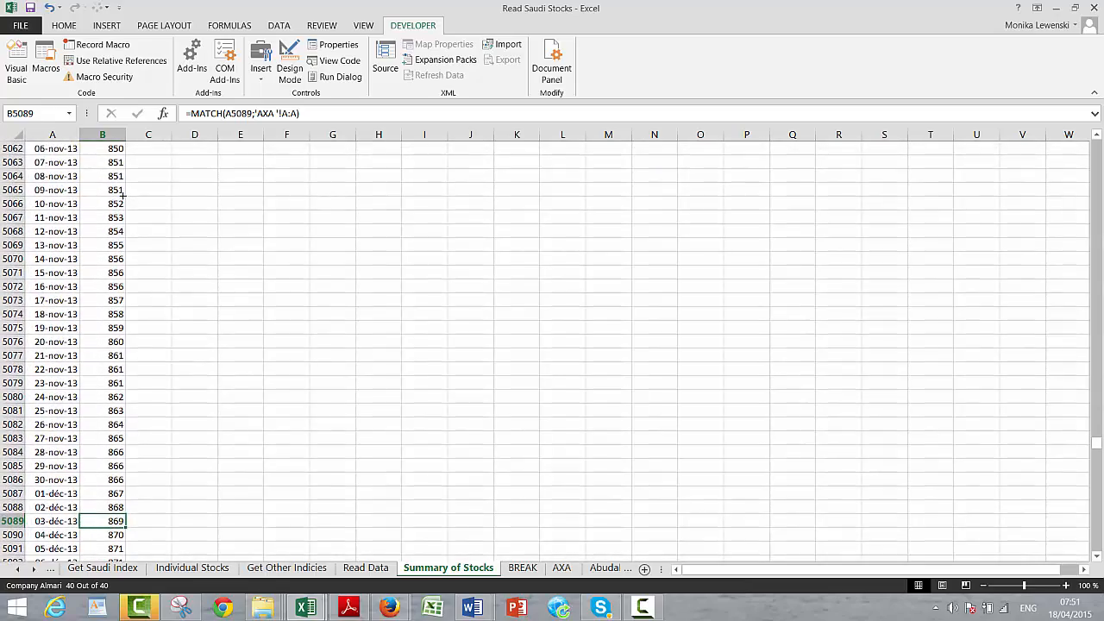
{"action": "key", "text": "Page_Up"}
{"action": "key", "text": "Page_Up"}
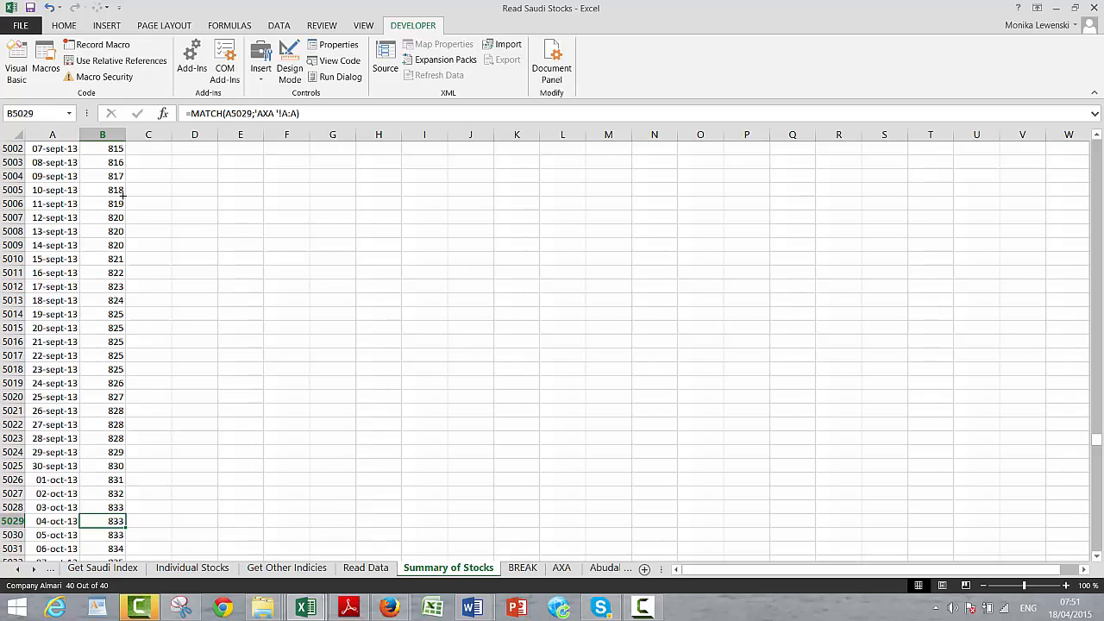
In B4's MATCH formula, replace the 'AXA '!A:A lookup array with an opened INDIRECT function
{"action": "key", "text": "ctrl+Up"}
{"action": "key", "text": "ctrl+Up"}
{"action": "key", "text": "Down"}
{"action": "key", "text": "Down"}
{"action": "key", "text": "Down"}
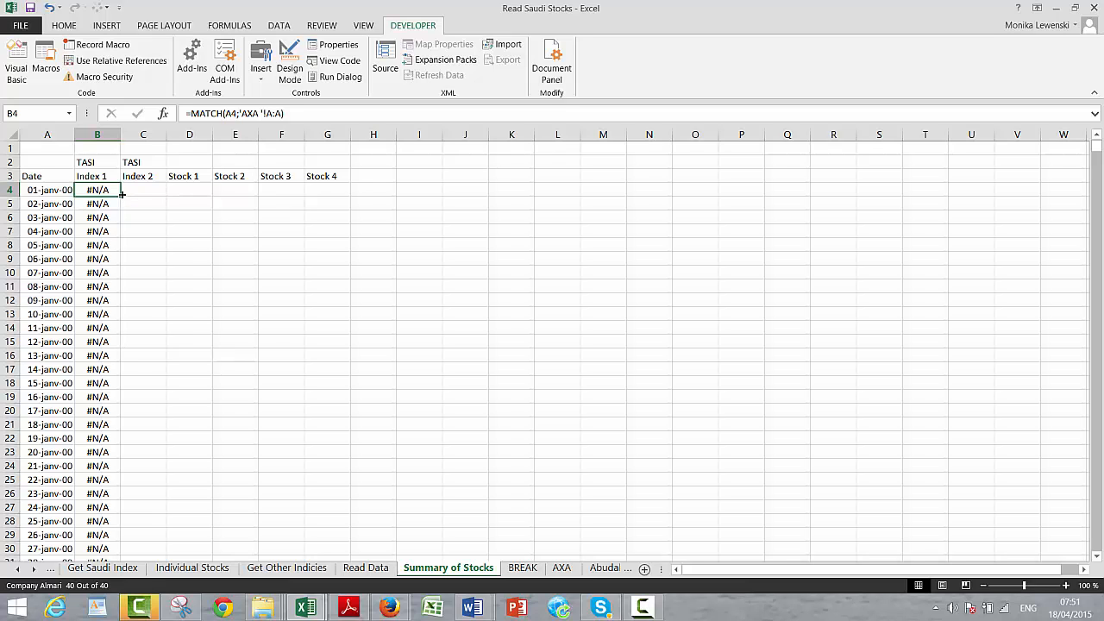
{"action": "left_click", "coordinate": [281, 113]}
{"action": "key", "text": "BackSpace"}
{"action": "key", "text": "BackSpace"}
{"action": "key", "text": "BackSpace"}
{"action": "key", "text": "BackSpace"}
{"action": "key", "text": "BackSpace"}
{"action": "key", "text": "BackSpace"}
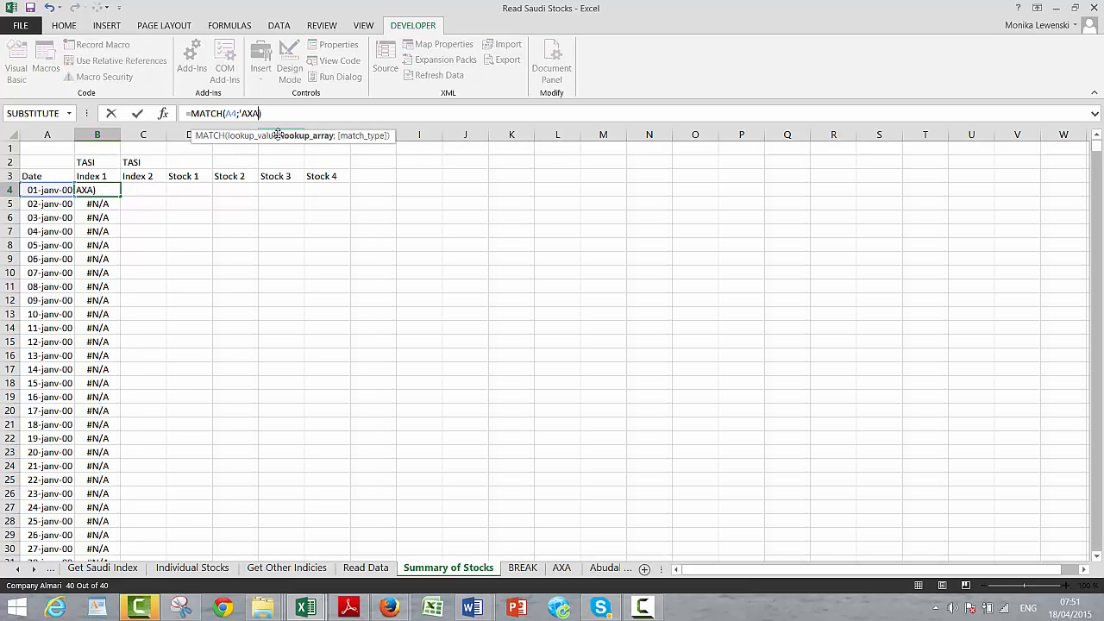
{"action": "key", "text": "BackSpace"}
{"action": "key", "text": "BackSpace"}
{"action": "key", "text": "BackSpace"}
{"action": "key", "text": "BackSpace"}
{"action": "type", "text": "indi"}
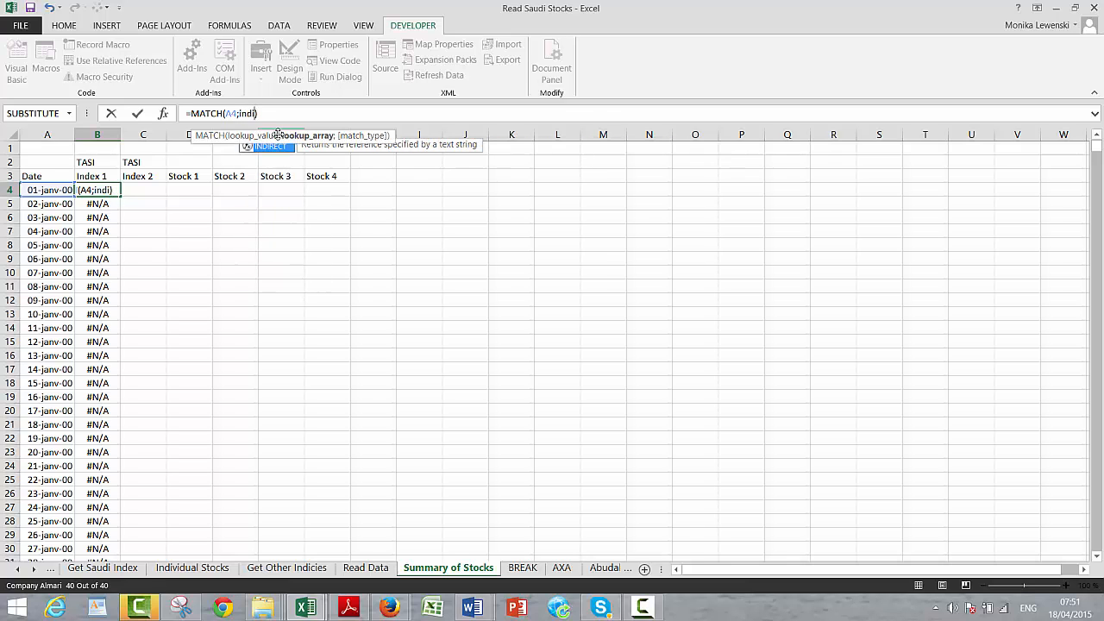
{"action": "type", "text": "rect("}
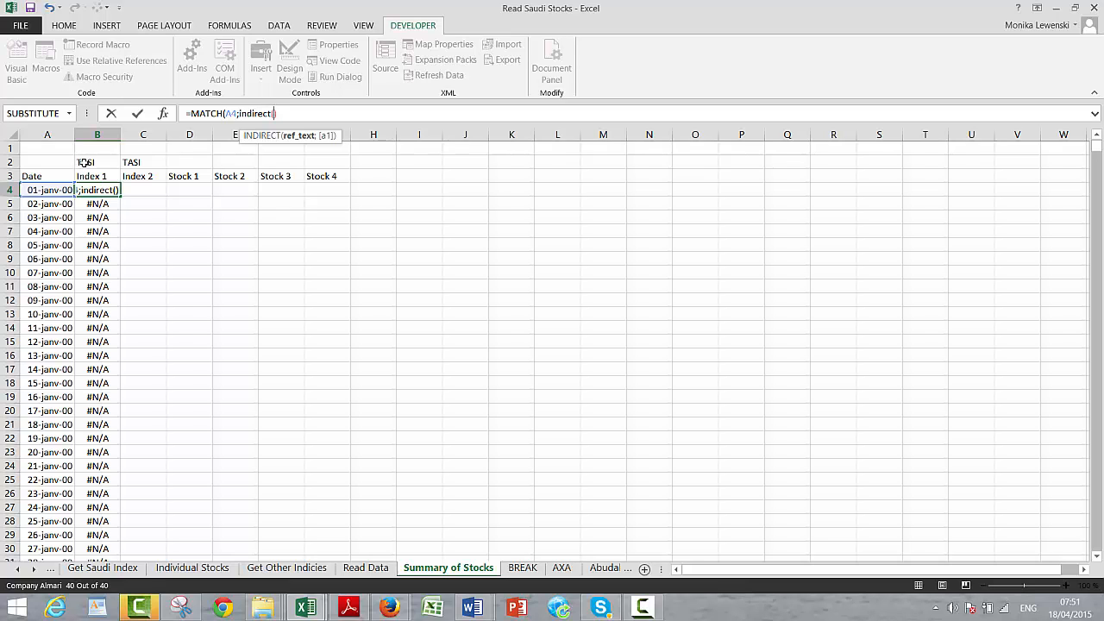
{"action": "left_click", "coordinate": [84, 163]}
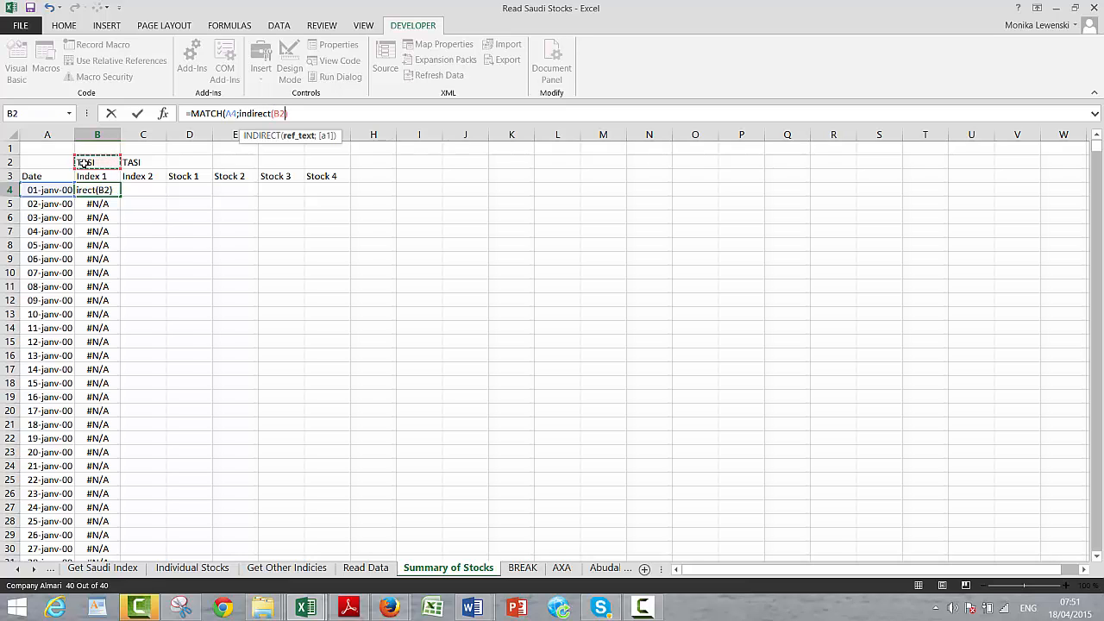
{"action": "key", "text": "F4"}
{"action": "type", "text": "&"}
{"action": "key", "text": "BackSpace"}
{"action": "key", "text": "BackSpace"}
{"action": "key", "text": "BackSpace"}
{"action": "key", "text": "BackSpace"}
{"action": "key", "text": "BackSpace"}
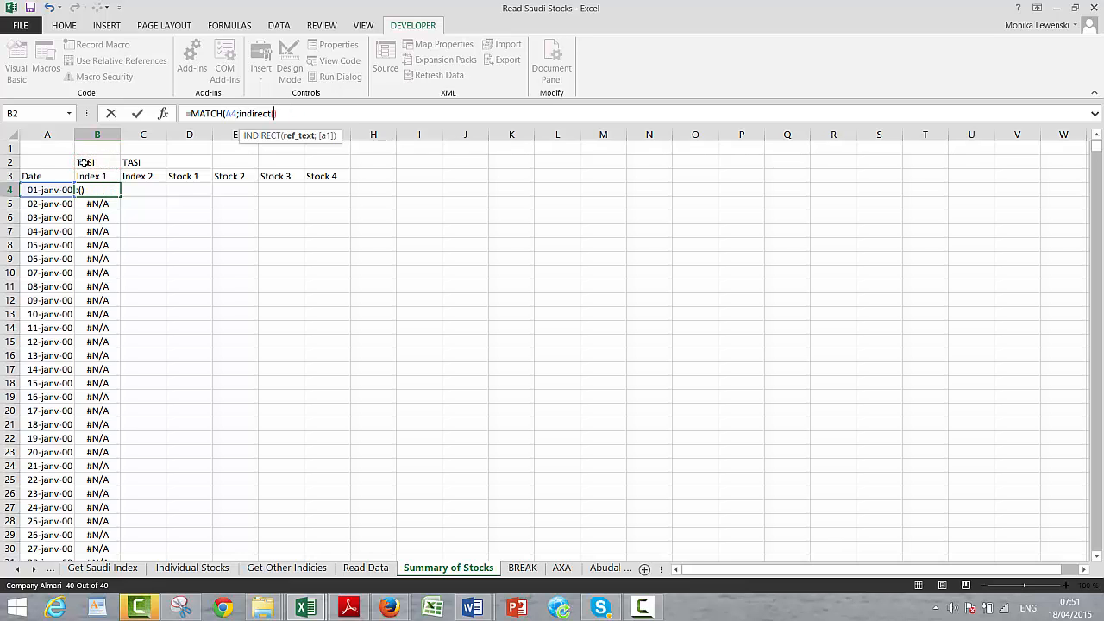
Complete B4 as =MATCH(A4;INDIRECT(B$2&"!A:A")) and fill the formula down beside all the dates
{"action": "left_click", "coordinate": [83, 162]}
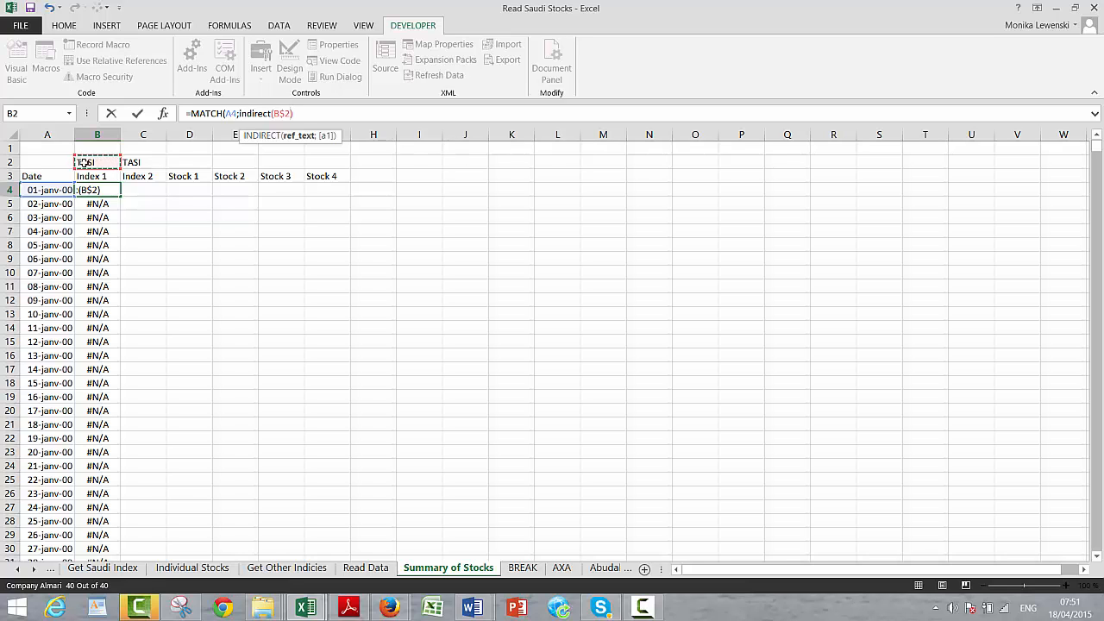
{"action": "type", "text": "&\"!A:A)"}
{"action": "key", "text": "Left"}
{"action": "type", "text": "\""}
{"action": "key", "text": "Return"}
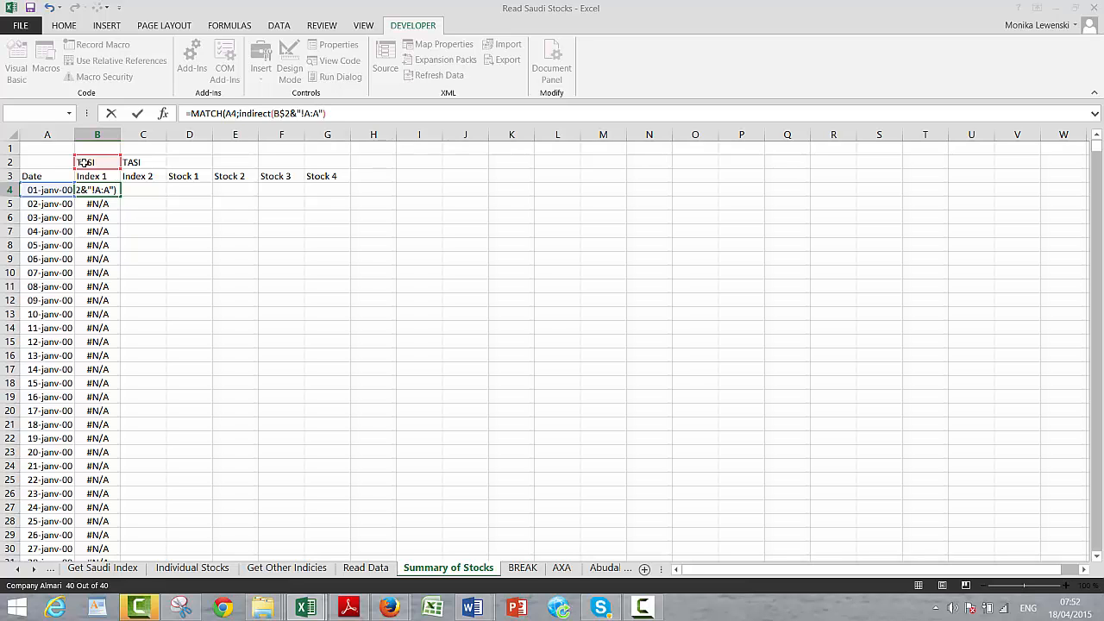
{"action": "key", "text": "Return"}
{"action": "key", "text": "Up"}
{"action": "key", "text": "Up"}
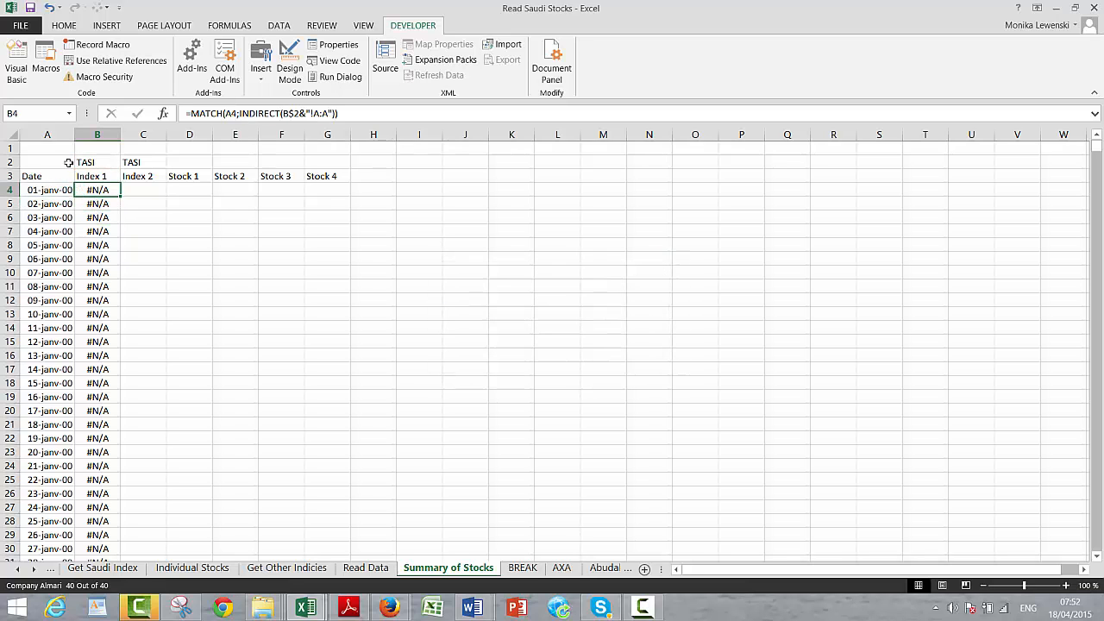
{"action": "double_click", "coordinate": [121, 196]}
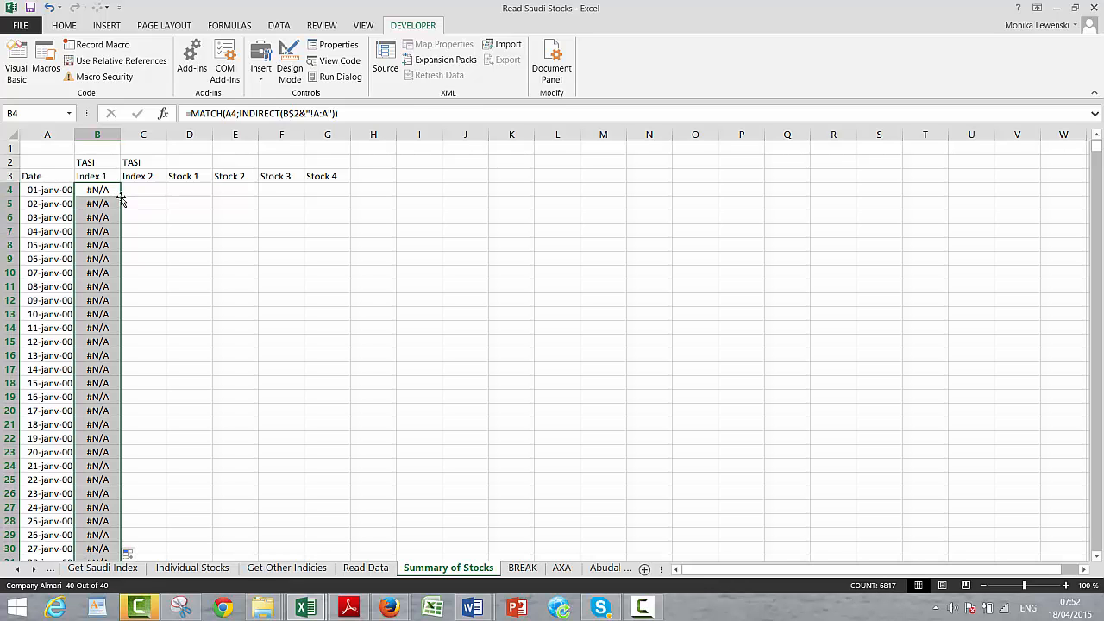
Examine the INDIRECT-based MATCH results in column B from the last date back to the 2013 dates
{"action": "key", "text": "Down"}
{"action": "key", "text": "Down"}
{"action": "key", "text": "ctrl+Down"}
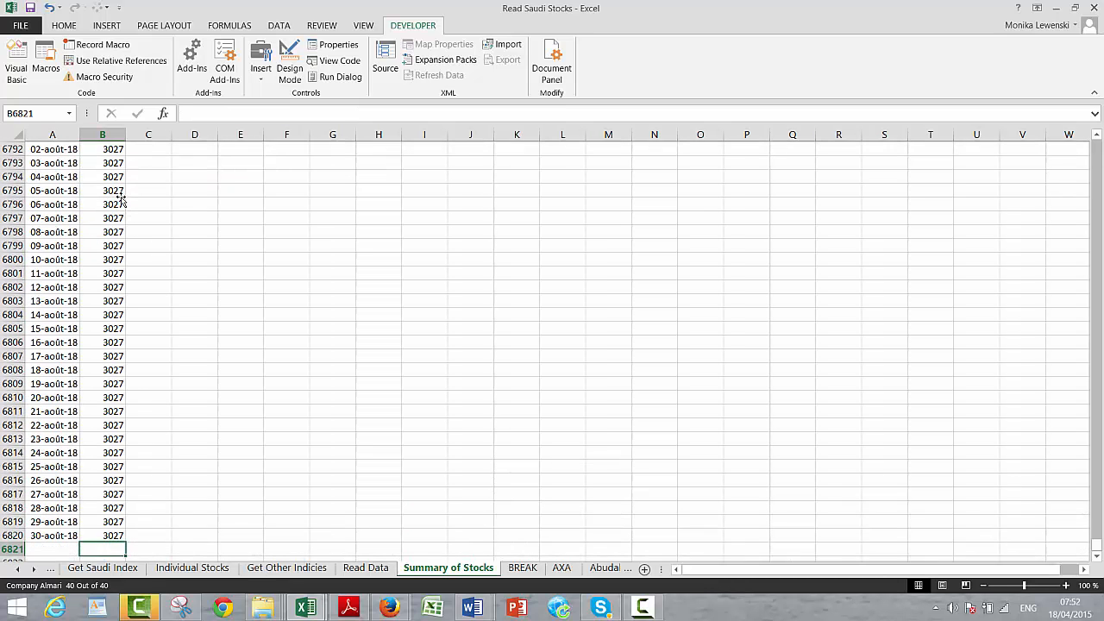
{"action": "key", "text": "Up"}
{"action": "key", "text": "Up"}
{"action": "key", "text": "Up"}
{"action": "key", "text": "Up"}
{"action": "key", "text": "Up"}
{"action": "key", "text": "Up"}
{"action": "key", "text": "Up"}
{"action": "key", "text": "Up"}
{"action": "key", "text": "Up"}
{"action": "key", "text": "Up"}
{"action": "key", "text": "Up"}
{"action": "key", "text": "Up"}
{"action": "key", "text": "Up"}
{"action": "key", "text": "Up"}
{"action": "key", "text": "Up"}
{"action": "key", "text": "Up"}
{"action": "key", "text": "Up"}
{"action": "key", "text": "Up"}
{"action": "key", "text": "Up"}
{"action": "key", "text": "Up"}
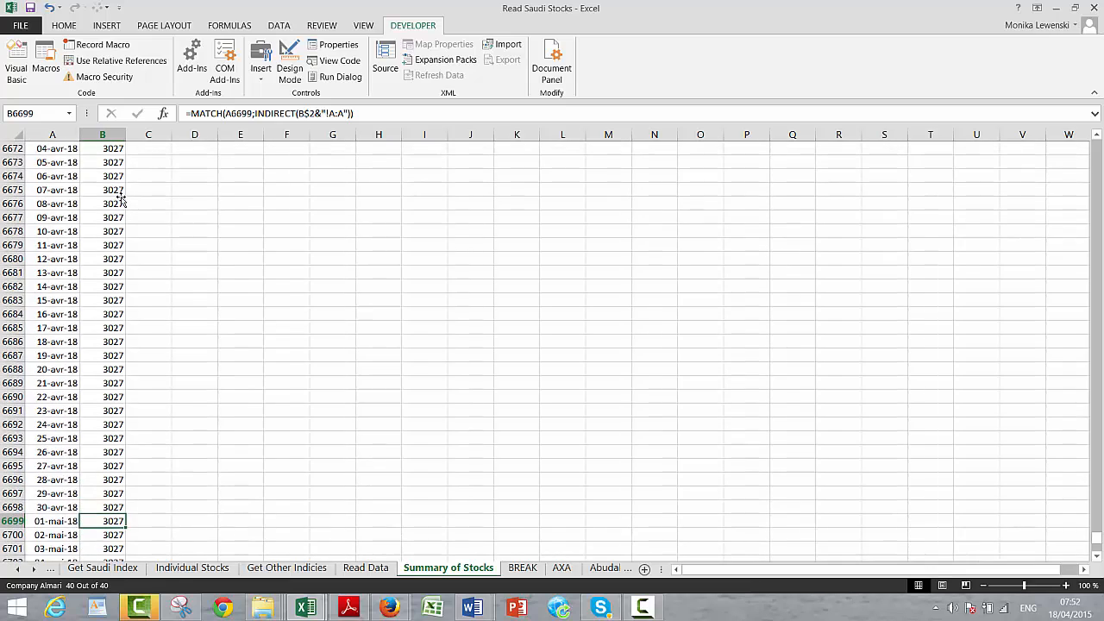
{"action": "key", "text": "Page_Up"}
{"action": "key", "text": "Page_Up"}
{"action": "key", "text": "Page_Up"}
{"action": "key", "text": "Page_Up"}
{"action": "key", "text": "Page_Up"}
{"action": "key", "text": "Page_Up"}
{"action": "key", "text": "Page_Up"}
{"action": "key", "text": "Page_Up"}
{"action": "key", "text": "Page_Up"}
{"action": "key", "text": "Page_Up"}
{"action": "key", "text": "Page_Up"}
{"action": "key", "text": "Page_Up"}
{"action": "key", "text": "Page_Up"}
{"action": "key", "text": "Page_Up"}
{"action": "key", "text": "Page_Up"}
{"action": "key", "text": "Page_Up"}
{"action": "key", "text": "Page_Up"}
{"action": "key", "text": "Page_Up"}
{"action": "key", "text": "Page_Up"}
{"action": "key", "text": "Page_Up"}
{"action": "key", "text": "Page_Up"}
{"action": "key", "text": "Page_Up"}
{"action": "key", "text": "Page_Up"}
{"action": "key", "text": "Page_Up"}
{"action": "key", "text": "Page_Up"}
{"action": "key", "text": "Page_Up"}
{"action": "key", "text": "Page_Up"}
{"action": "key", "text": "Page_Up"}
{"action": "key", "text": "Page_Up"}
{"action": "key", "text": "Page_Up"}
{"action": "key", "text": "Page_Up"}
{"action": "key", "text": "Page_Up"}
{"action": "key", "text": "Page_Up"}
{"action": "key", "text": "Page_Up"}
{"action": "key", "text": "Page_Up"}
{"action": "key", "text": "Page_Up"}
{"action": "key", "text": "Page_Up"}
{"action": "key", "text": "Page_Up"}
{"action": "key", "text": "Page_Up"}
{"action": "key", "text": "Page_Up"}
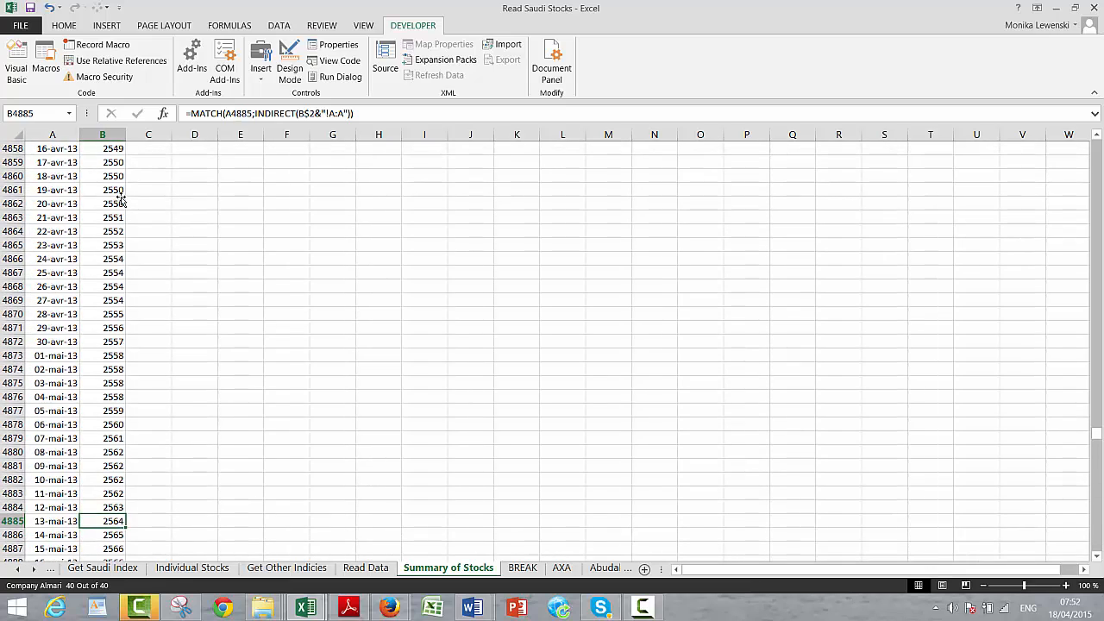
Examine the INDIRECT-based MATCH results in column B from the May 2013 dates back to the October 2000 dates
{"action": "key", "text": "Page_Up"}
{"action": "key", "text": "Page_Up"}
{"action": "key", "text": "Page_Up"}
{"action": "key", "text": "Page_Up"}
{"action": "key", "text": "Page_Up"}
{"action": "key", "text": "Page_Up"}
{"action": "key", "text": "Page_Up"}
{"action": "key", "text": "Page_Up"}
{"action": "key", "text": "Page_Up"}
{"action": "key", "text": "Page_Up"}
{"action": "key", "text": "Page_Up"}
{"action": "key", "text": "Page_Up"}
{"action": "key", "text": "Page_Up"}
{"action": "key", "text": "Page_Up"}
{"action": "key", "text": "Page_Up"}
{"action": "key", "text": "Page_Up"}
{"action": "key", "text": "Page_Up"}
{"action": "key", "text": "Page_Up"}
{"action": "key", "text": "Page_Up"}
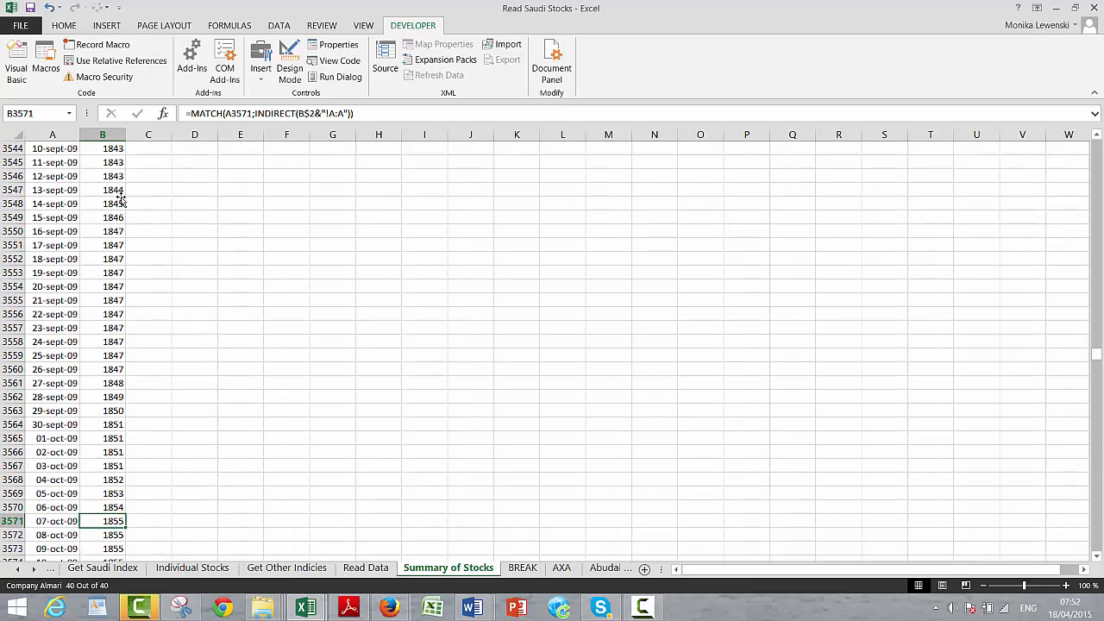
{"action": "key", "text": "Page_Up"}
{"action": "key", "text": "Page_Up"}
{"action": "key", "text": "Page_Up"}
{"action": "key", "text": "Page_Up"}
{"action": "key", "text": "Page_Up"}
{"action": "key", "text": "Page_Up"}
{"action": "key", "text": "Page_Up"}
{"action": "key", "text": "Page_Up"}
{"action": "key", "text": "Page_Up"}
{"action": "key", "text": "Page_Up"}
{"action": "key", "text": "Page_Up"}
{"action": "key", "text": "Page_Up"}
{"action": "key", "text": "Page_Up"}
{"action": "key", "text": "Page_Up"}
{"action": "key", "text": "Page_Up"}
{"action": "key", "text": "Page_Up"}
{"action": "key", "text": "Page_Up"}
{"action": "key", "text": "Page_Up"}
{"action": "key", "text": "Page_Up"}
{"action": "key", "text": "Page_Up"}
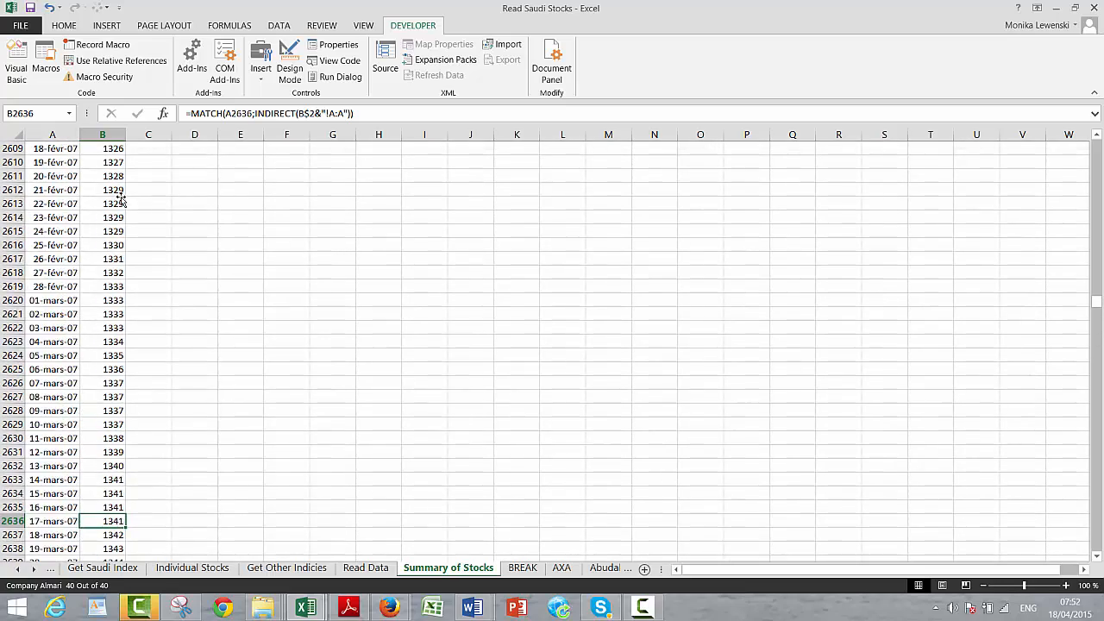
{"action": "key", "text": "Page_Up"}
{"action": "key", "text": "Page_Up"}
{"action": "key", "text": "Page_Up"}
{"action": "key", "text": "Page_Up"}
{"action": "key", "text": "Page_Up"}
{"action": "key", "text": "Page_Up"}
{"action": "key", "text": "Page_Up"}
{"action": "key", "text": "Page_Up"}
{"action": "key", "text": "Page_Up"}
{"action": "key", "text": "Page_Up"}
{"action": "key", "text": "Page_Up"}
{"action": "key", "text": "Page_Up"}
{"action": "key", "text": "Page_Up"}
{"action": "key", "text": "Page_Up"}
{"action": "key", "text": "Page_Up"}
{"action": "key", "text": "Page_Up"}
{"action": "key", "text": "Page_Up"}
{"action": "key", "text": "Page_Up"}
{"action": "key", "text": "Page_Up"}
{"action": "key", "text": "Page_Up"}
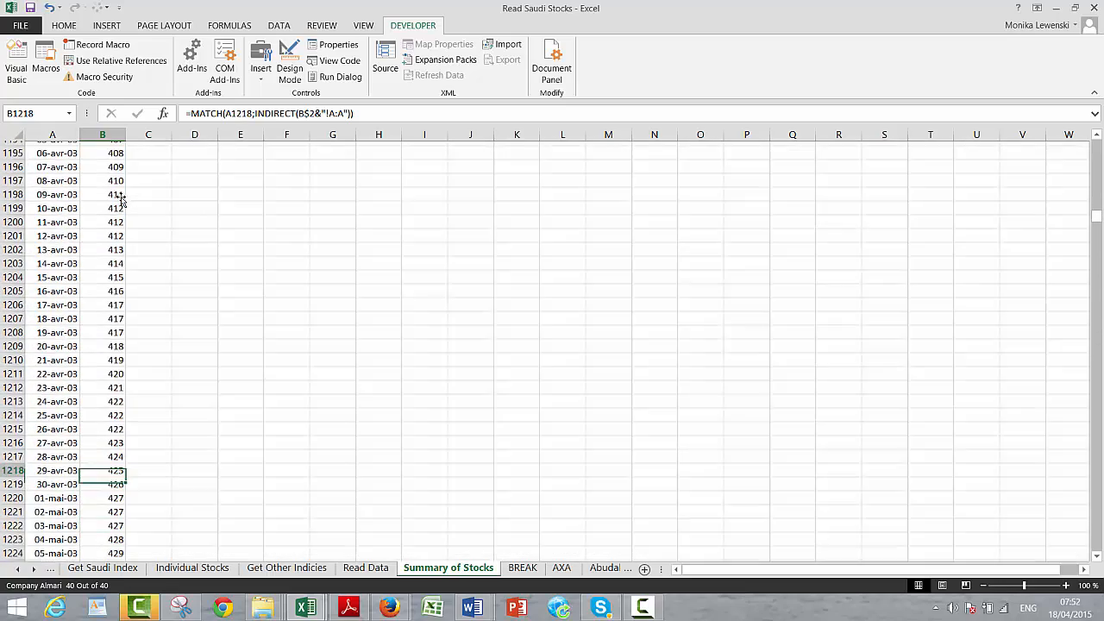
{"action": "key", "text": "Page_Up"}
{"action": "key", "text": "Page_Up"}
{"action": "key", "text": "Page_Up"}
{"action": "key", "text": "Page_Up"}
{"action": "key", "text": "Page_Up"}
{"action": "key", "text": "Page_Up"}
{"action": "key", "text": "Page_Up"}
{"action": "key", "text": "Page_Up"}
{"action": "key", "text": "Page_Up"}
{"action": "key", "text": "Page_Up"}
{"action": "key", "text": "Page_Up"}
{"action": "key", "text": "Page_Up"}
{"action": "key", "text": "Page_Up"}
{"action": "key", "text": "Page_Up"}
{"action": "key", "text": "Page_Up"}
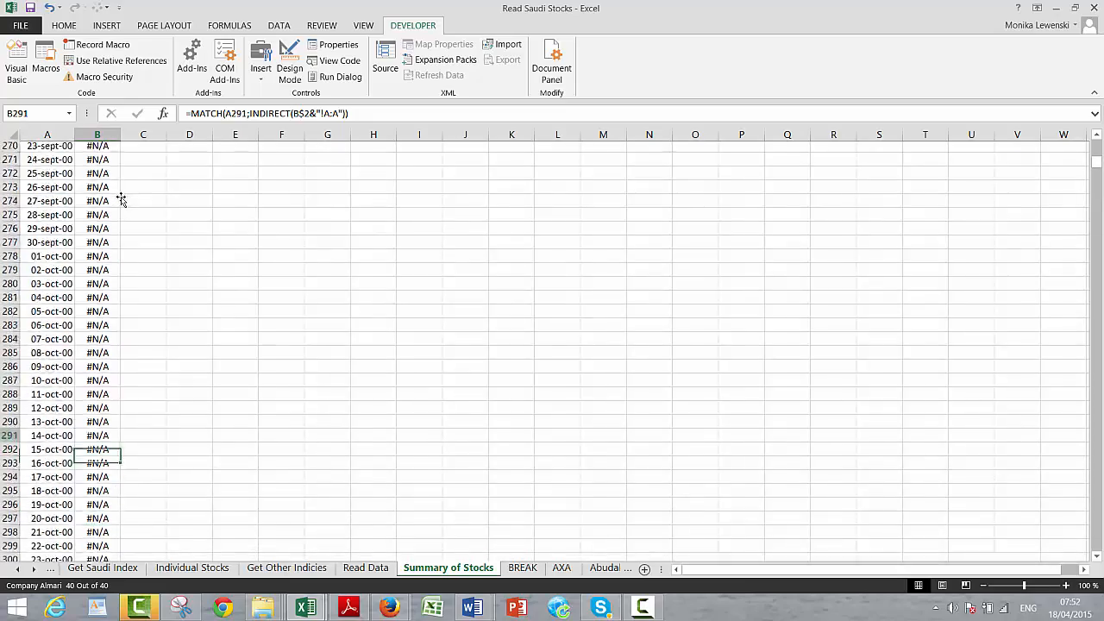
Examine the MATCH results down the Index 1 column to find the date where row positions begin
{"action": "key", "text": "Page_Down"}
{"action": "key", "text": "Page_Down"}
{"action": "key", "text": "Page_Down"}
{"action": "key", "text": "Page_Down"}
{"action": "key", "text": "Page_Down"}
{"action": "key", "text": "Page_Down"}
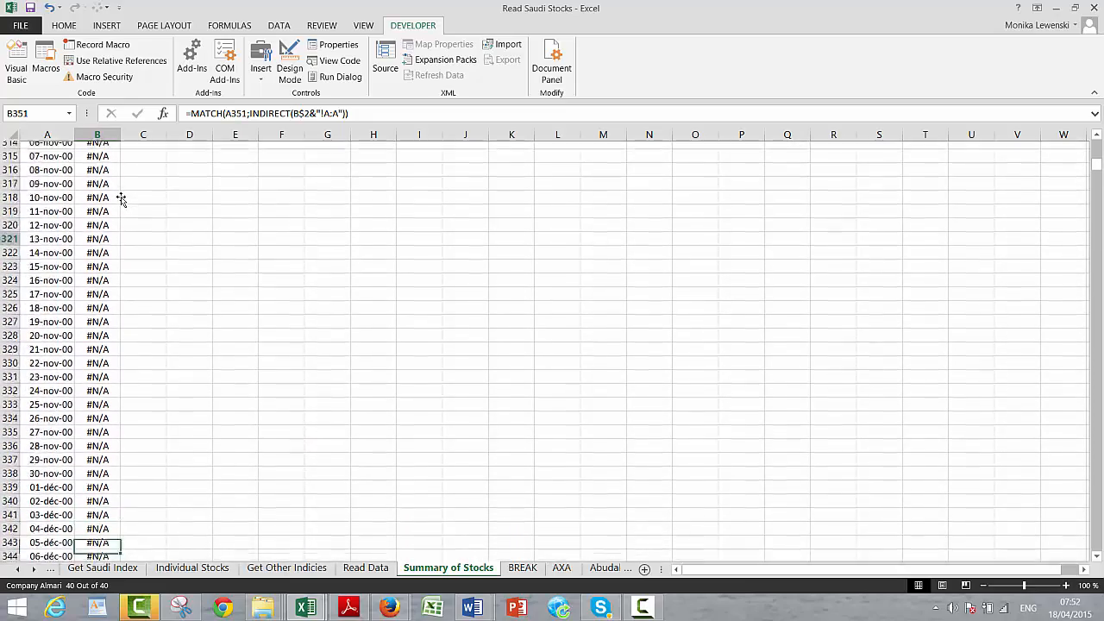
{"action": "key", "text": "Page_Down"}
{"action": "key", "text": "Page_Down"}
{"action": "key", "text": "Page_Down"}
{"action": "key", "text": "Page_Down"}
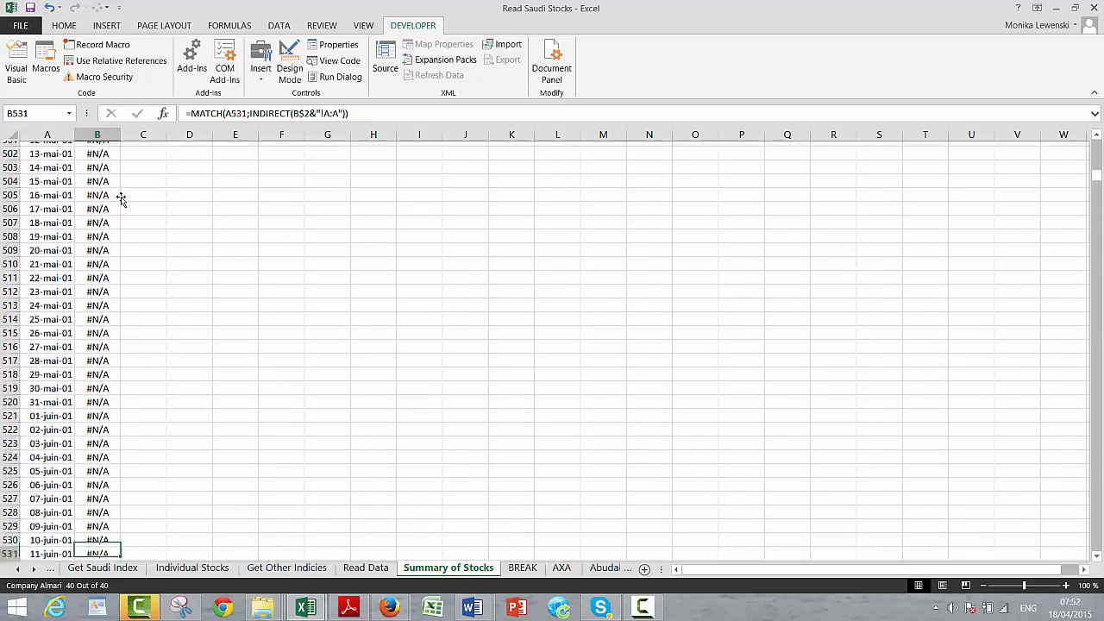
{"action": "key", "text": "Page_Up"}
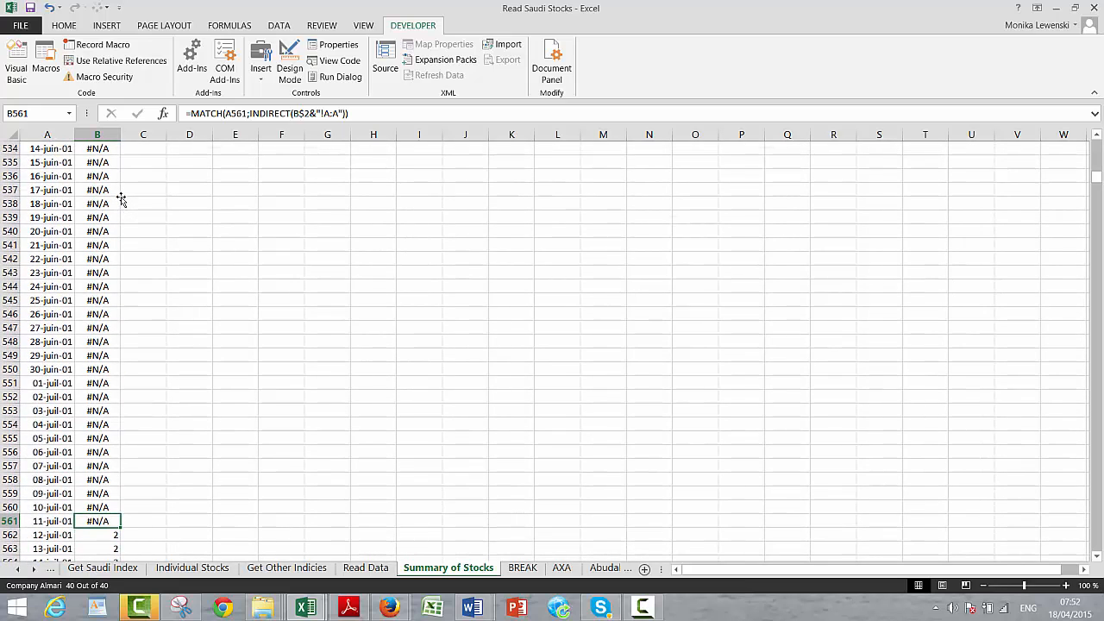
{"action": "key", "text": "Down"}
{"action": "key", "text": "Down"}
{"action": "key", "text": "Up"}
{"action": "key", "text": "Up"}
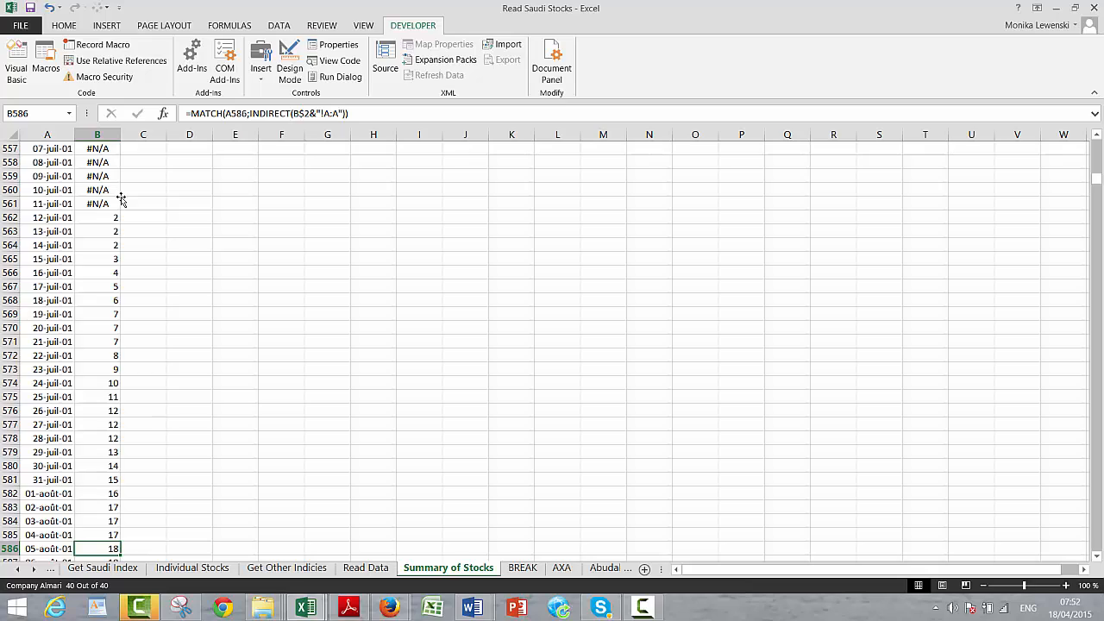
{"action": "key", "text": "Page_Up"}
{"action": "key", "text": "Page_Up"}
{"action": "key", "text": "Page_Up"}
{"action": "key", "text": "Page_Up"}
{"action": "key", "text": "Page_Up"}
{"action": "key", "text": "Page_Up"}
{"action": "key", "text": "Page_Up"}
{"action": "key", "text": "Page_Up"}
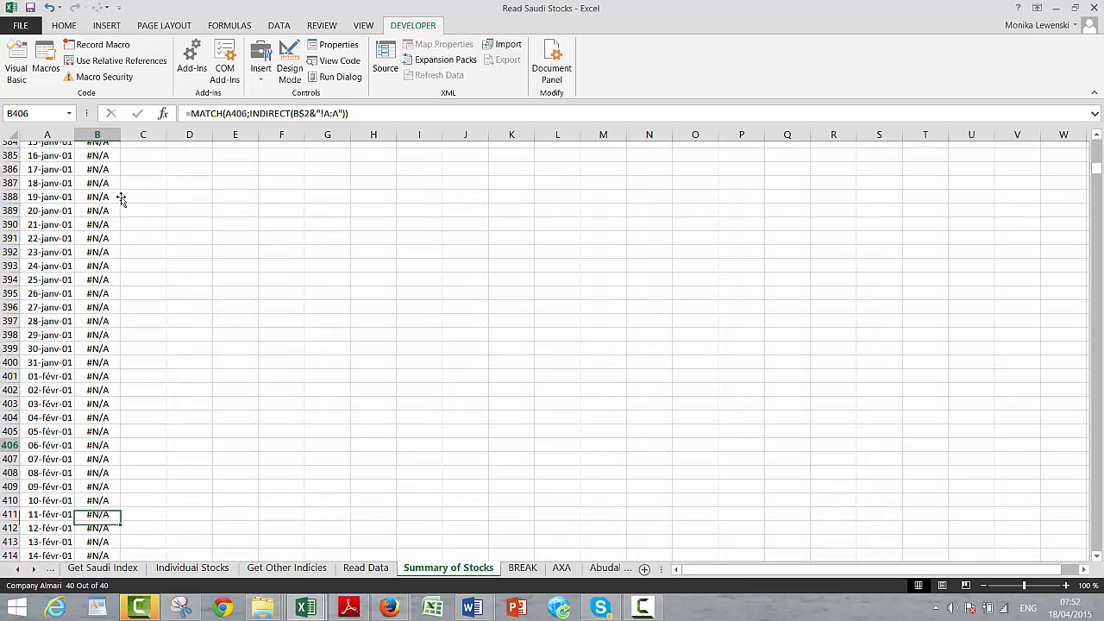
{"action": "key", "text": "Page_Up"}
{"action": "key", "text": "Page_Up"}
{"action": "key", "text": "Page_Up"}
{"action": "key", "text": "Page_Up"}
{"action": "key", "text": "Page_Up"}
{"action": "key", "text": "Page_Up"}
{"action": "key", "text": "Page_Up"}
{"action": "key", "text": "Page_Up"}
{"action": "key", "text": "Page_Up"}
{"action": "key", "text": "Page_Up"}
{"action": "key", "text": "Page_Up"}
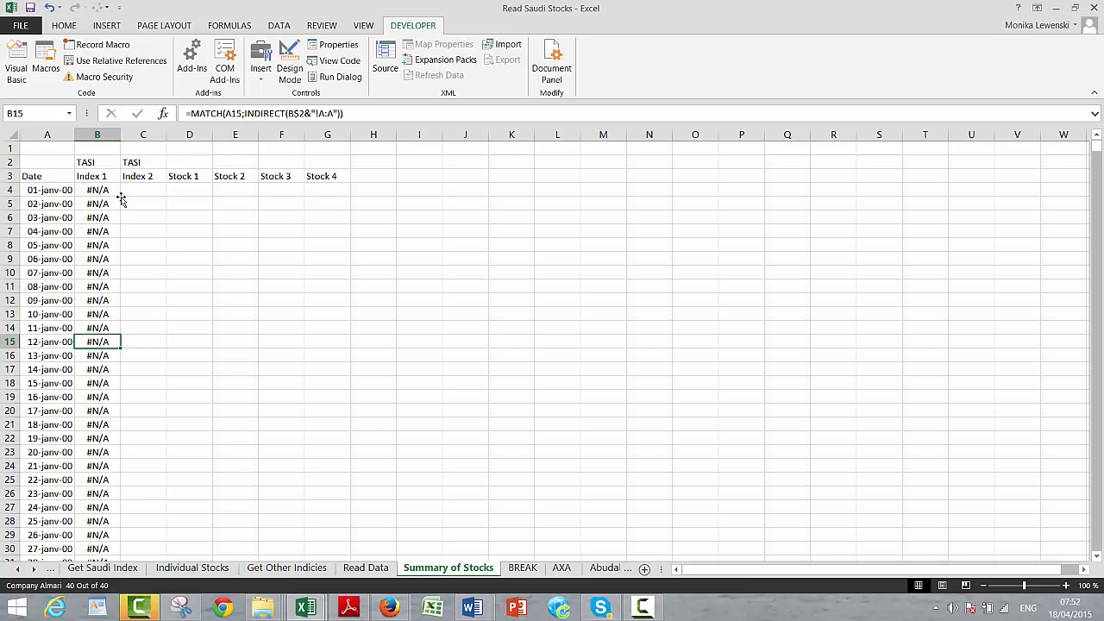
Wrap the MATCH formula in B4 in an INDEX over the AXA sheet's Close column: =INDEX('AXA '!E:E;MATCH(A4;INDIRECT(B$2&"!A:A")))
{"action": "key", "text": "Up"}
{"action": "key", "text": "Up"}
{"action": "key", "text": "Up"}
{"action": "key", "text": "Up"}
{"action": "key", "text": "Up"}
{"action": "key", "text": "Up"}
{"action": "key", "text": "Up"}
{"action": "key", "text": "Up"}
{"action": "key", "text": "Up"}
{"action": "key", "text": "Up"}
{"action": "key", "text": "Up"}
{"action": "key", "text": "Up"}
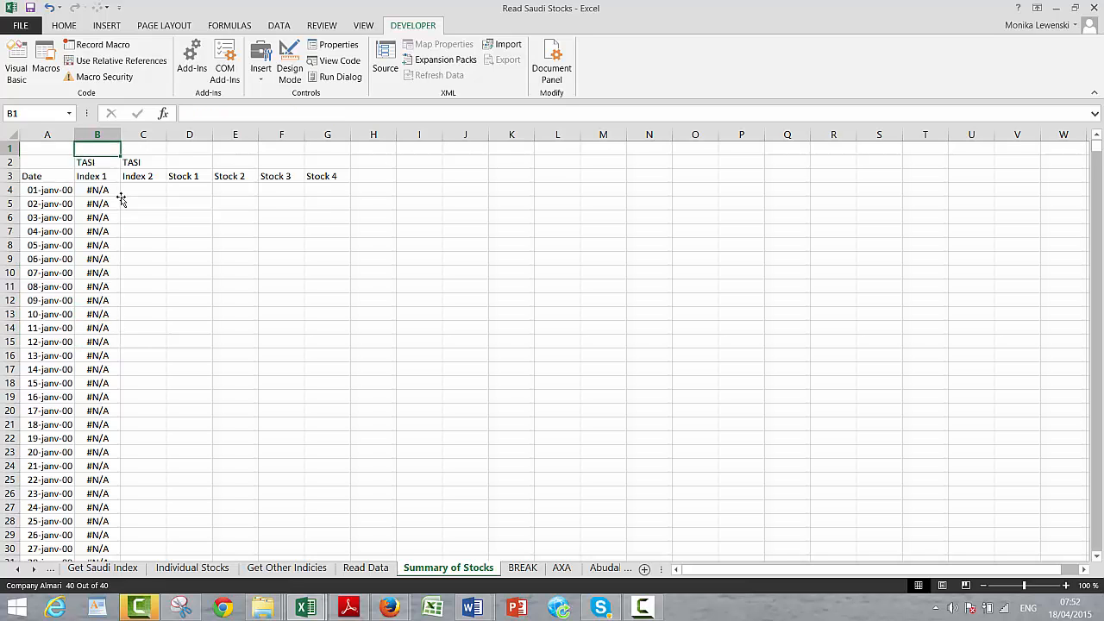
{"action": "key", "text": "Down"}
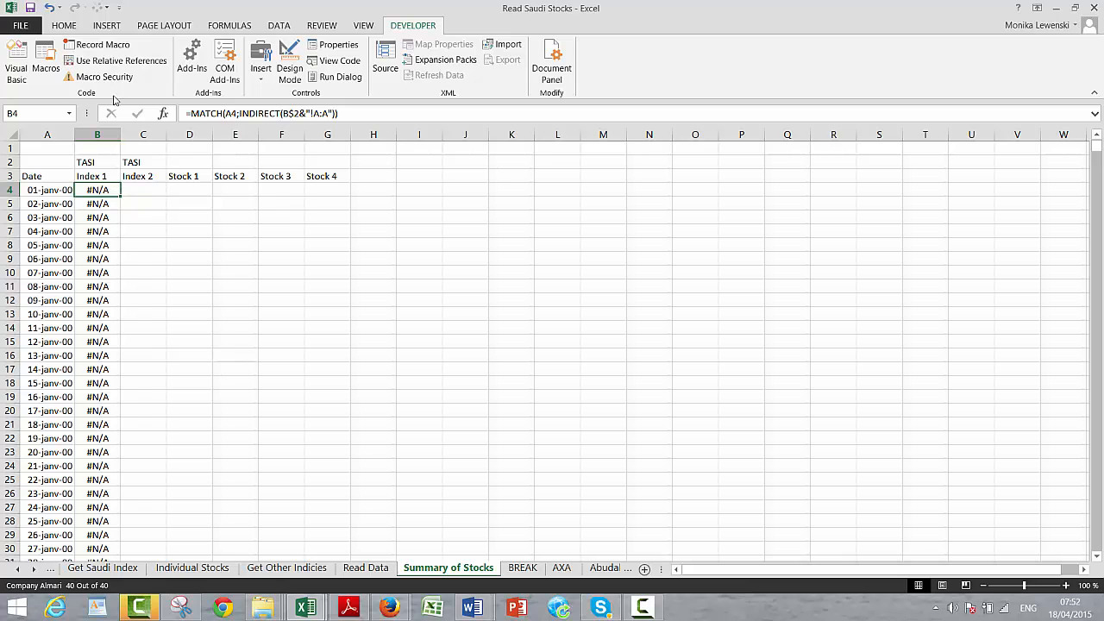
{"action": "left_click", "coordinate": [191, 113]}
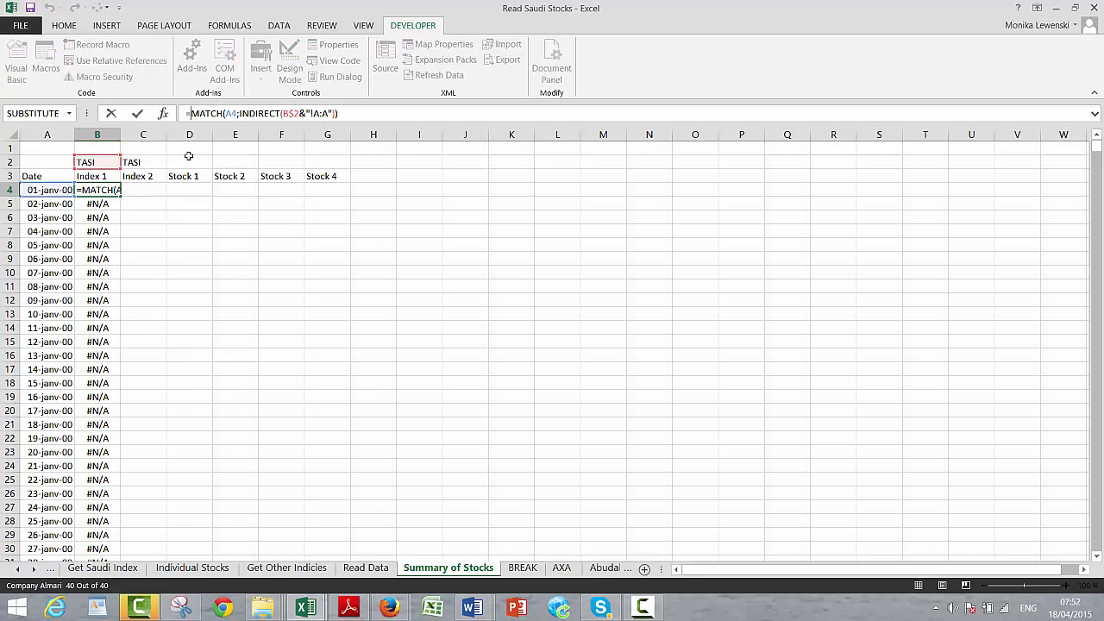
{"action": "type", "text": "index("}
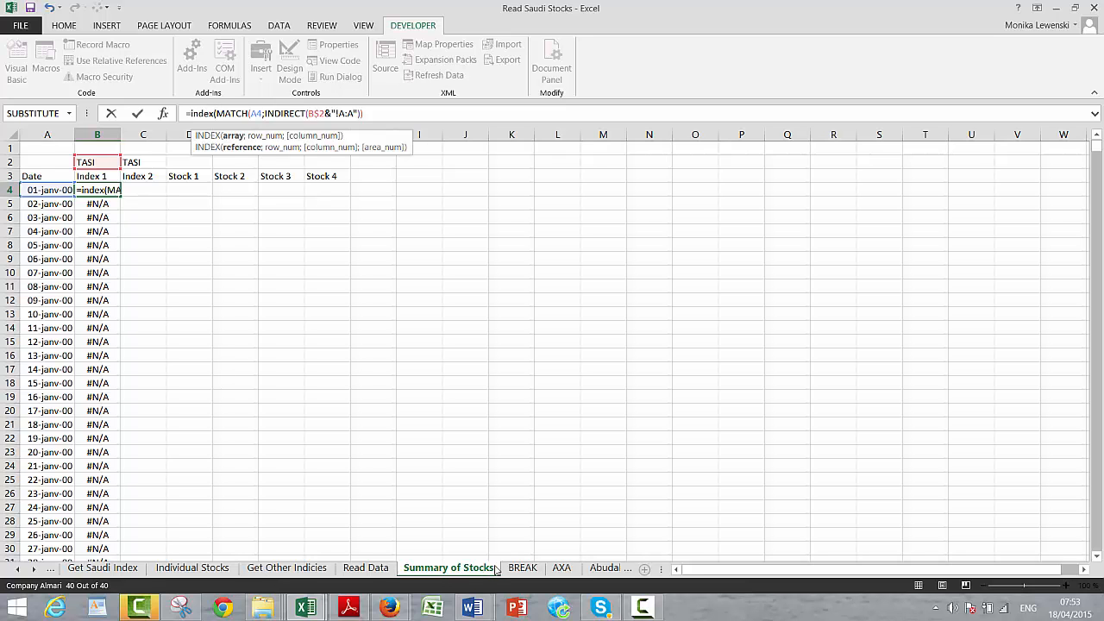
{"action": "left_click", "coordinate": [560, 568]}
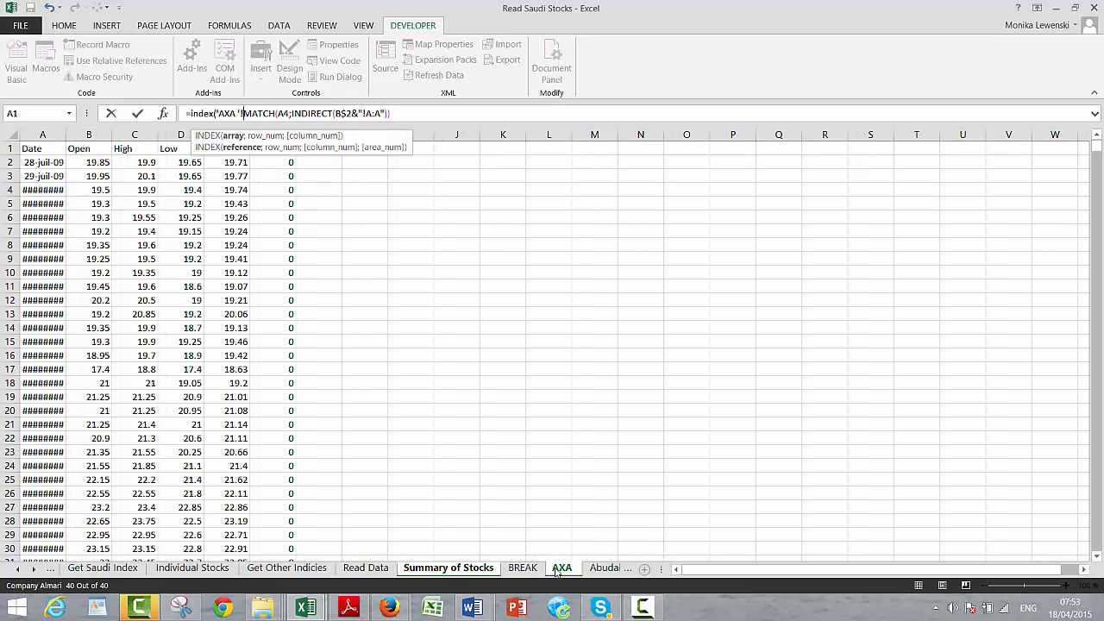
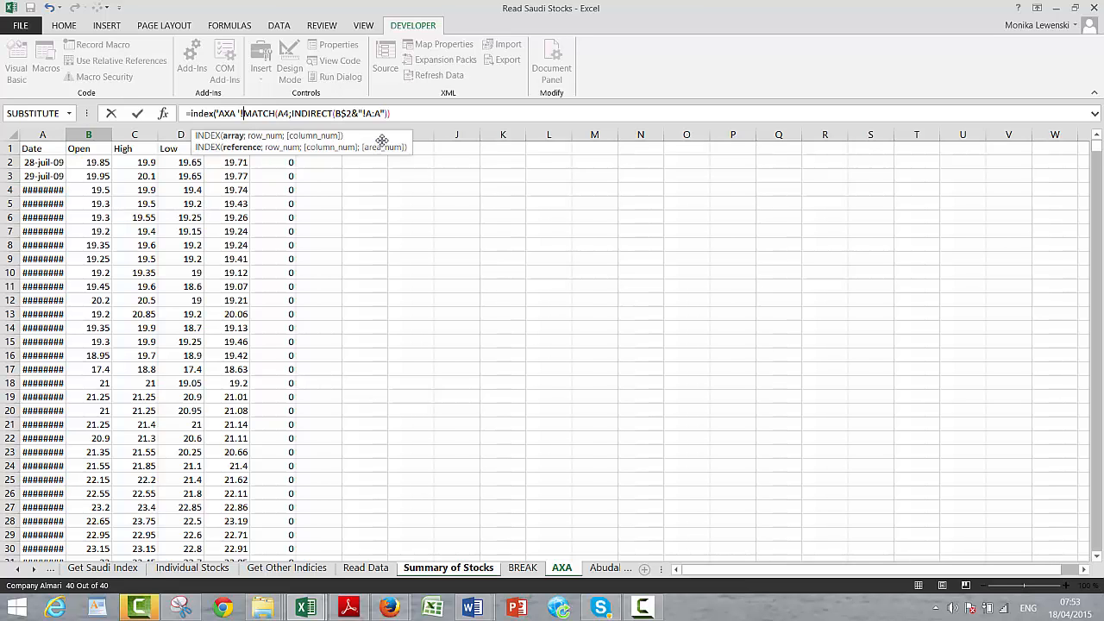
{"action": "left_click_drag", "start_coordinate": [383, 143], "coordinate": [552, 265]}
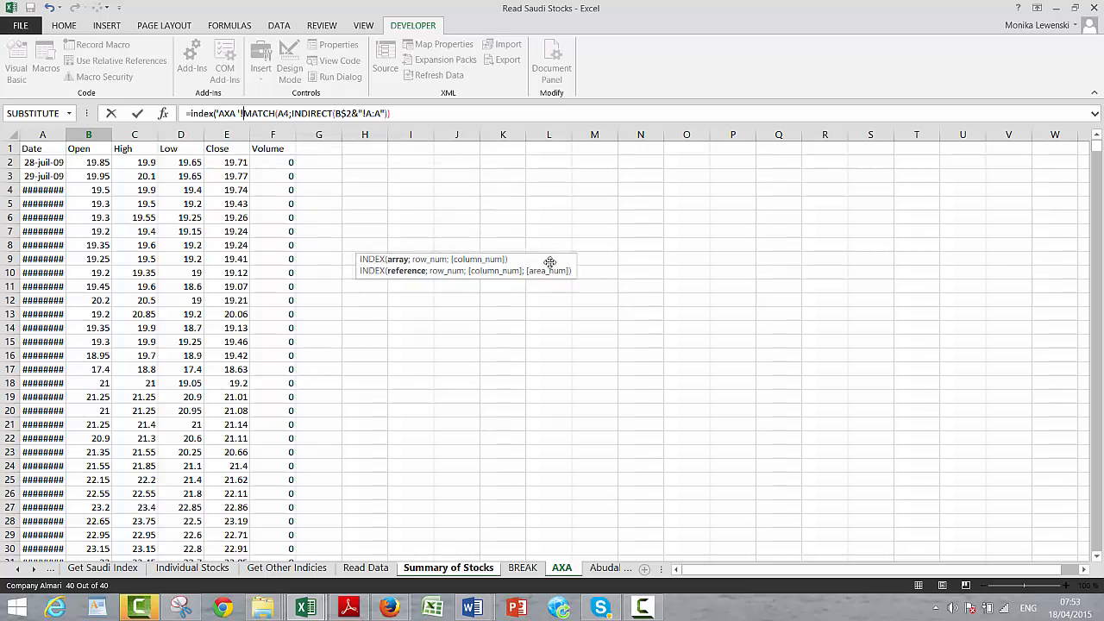
{"action": "left_click", "coordinate": [226, 135]}
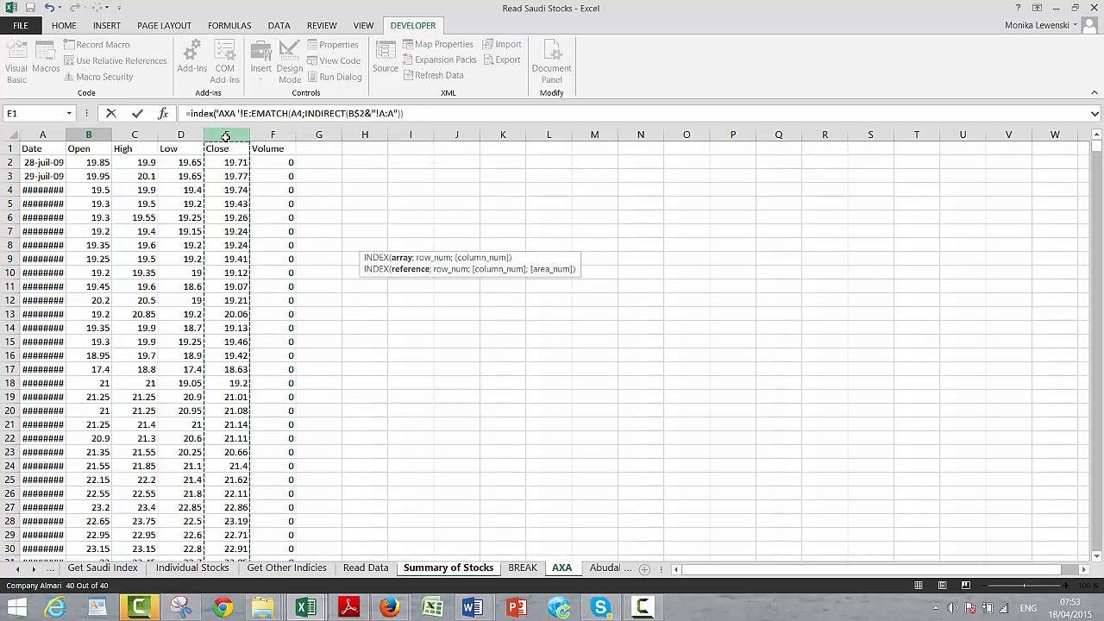
{"action": "type", "text": ";"}
{"action": "key", "text": "Return"}
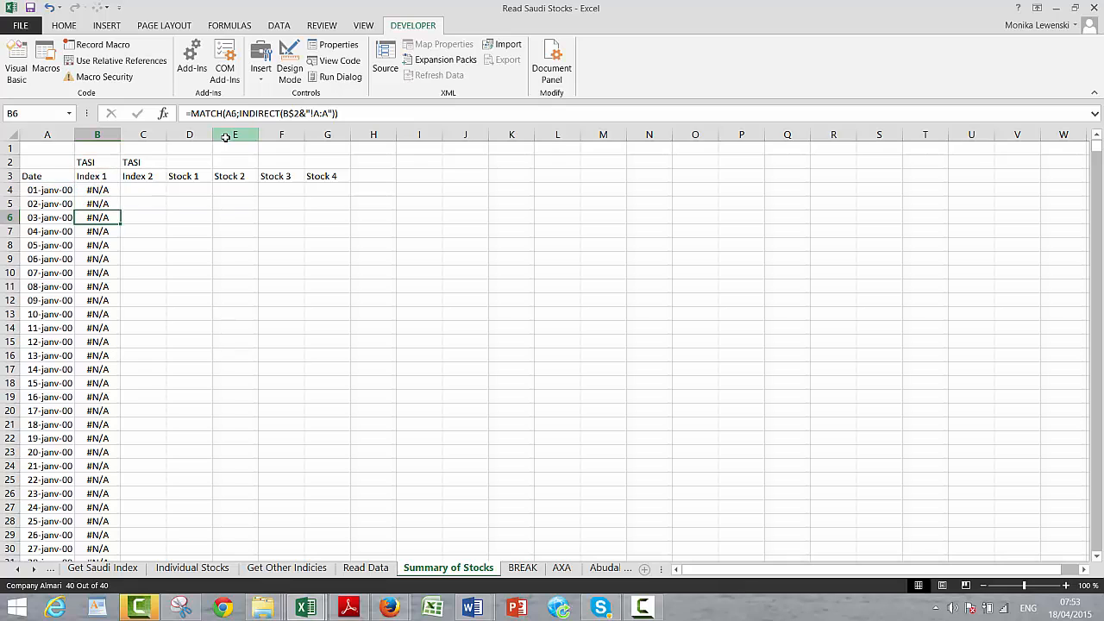
{"action": "key", "text": "Up"}
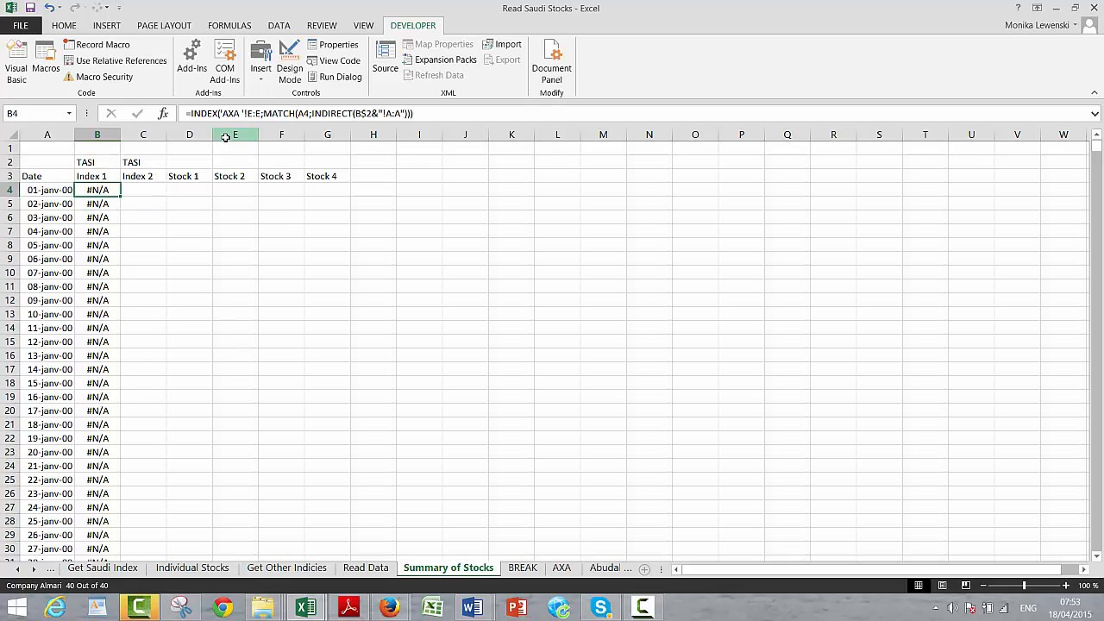
Fill the INDEX formula from B4 down the whole Index 1 column alongside the dates
{"action": "double_click", "coordinate": [122, 197]}
{"action": "key", "text": "Down"}
{"action": "key", "text": "Down"}
{"action": "key", "text": "Down"}
{"action": "key", "text": "Down"}
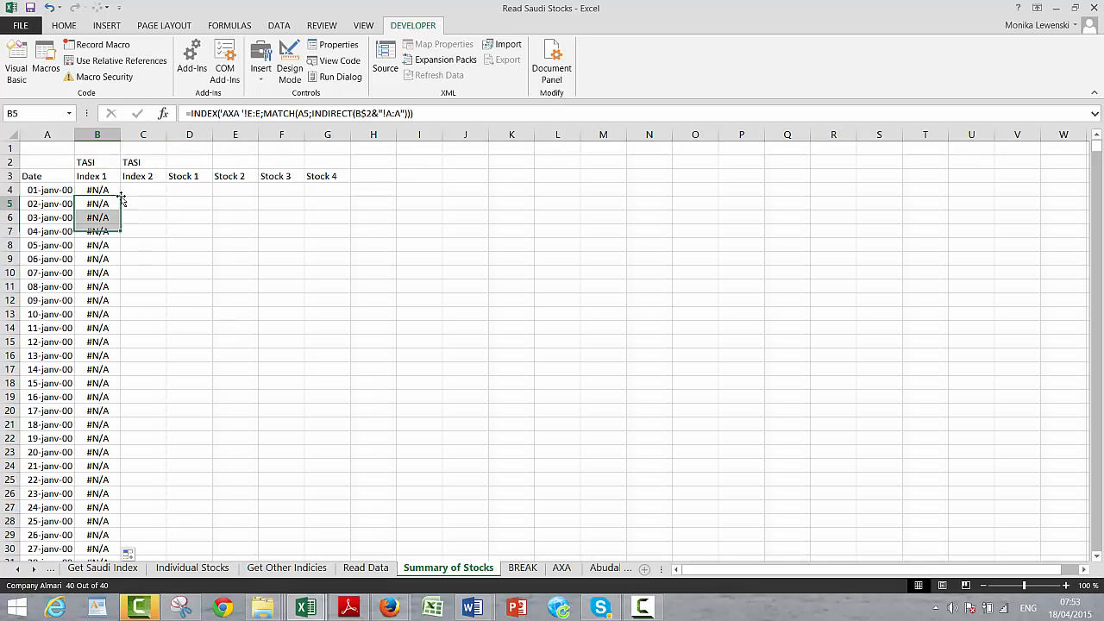
Review the INDEX results in the Index 1 column from the last date in row 6820 back towards the earliest dates
{"action": "key", "text": "ctrl+Down"}
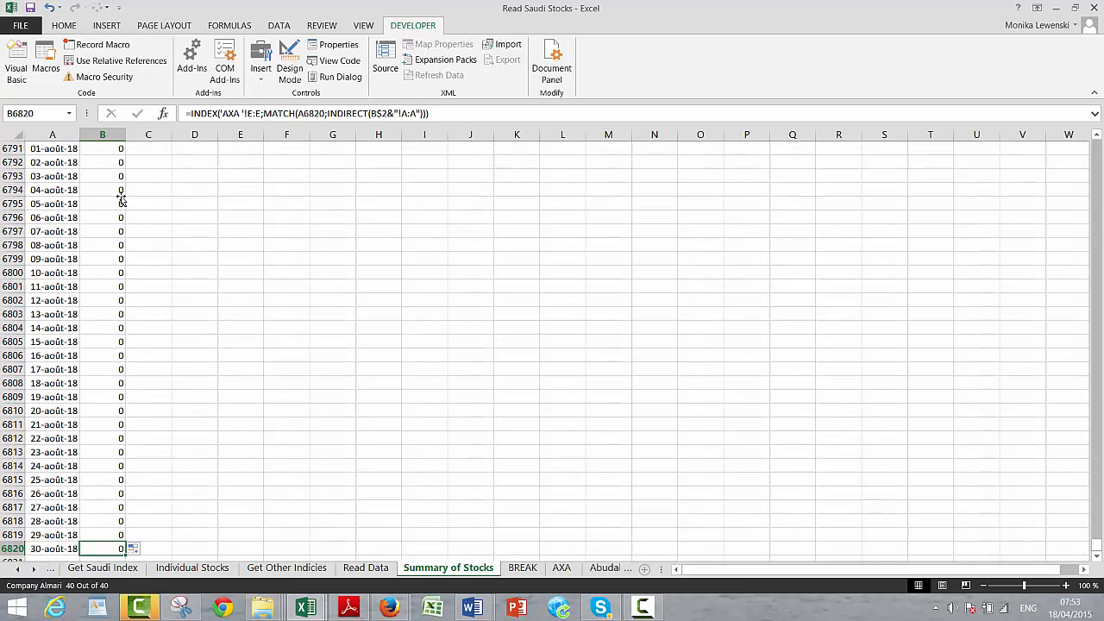
{"action": "key", "text": "Page_Up"}
{"action": "key", "text": "Page_Up"}
{"action": "key", "text": "Page_Up"}
{"action": "key", "text": "Page_Up"}
{"action": "key", "text": "Page_Up"}
{"action": "key", "text": "Page_Up"}
{"action": "key", "text": "Page_Up"}
{"action": "key", "text": "Page_Up"}
{"action": "key", "text": "Page_Up"}
{"action": "key", "text": "Page_Up"}
{"action": "key", "text": "Page_Up"}
{"action": "key", "text": "Page_Up"}
{"action": "key", "text": "Page_Up"}
{"action": "key", "text": "Page_Up"}
{"action": "key", "text": "Page_Up"}
{"action": "key", "text": "Page_Up"}
{"action": "key", "text": "Page_Up"}
{"action": "key", "text": "Page_Up"}
{"action": "key", "text": "Page_Up"}
{"action": "key", "text": "Page_Up"}
{"action": "key", "text": "Page_Up"}
{"action": "key", "text": "Page_Up"}
{"action": "key", "text": "Page_Up"}
{"action": "key", "text": "Page_Up"}
{"action": "key", "text": "Page_Up"}
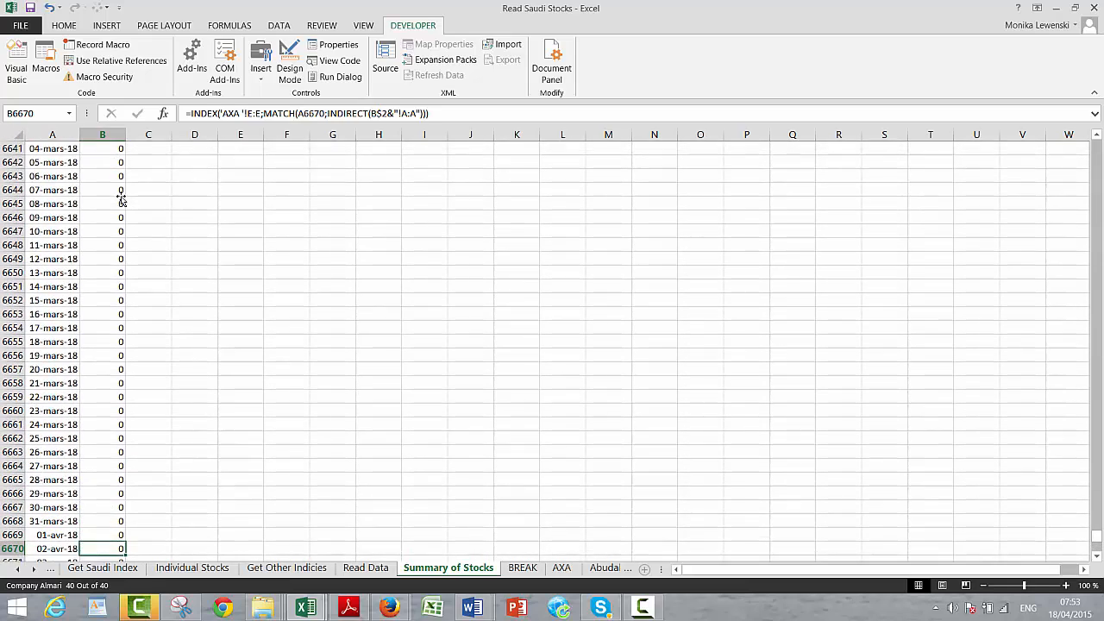
{"action": "key", "text": "Page_Up"}
{"action": "key", "text": "Page_Up"}
{"action": "key", "text": "Page_Up"}
{"action": "key", "text": "Page_Up"}
{"action": "key", "text": "Page_Up"}
{"action": "key", "text": "Page_Up"}
{"action": "key", "text": "Page_Up"}
{"action": "key", "text": "Page_Up"}
{"action": "key", "text": "Page_Up"}
{"action": "key", "text": "Page_Up"}
{"action": "key", "text": "Page_Up"}
{"action": "key", "text": "Page_Up"}
{"action": "key", "text": "Page_Up"}
{"action": "key", "text": "Page_Up"}
{"action": "key", "text": "Page_Up"}
{"action": "key", "text": "Page_Up"}
{"action": "key", "text": "Page_Up"}
{"action": "key", "text": "Page_Up"}
{"action": "key", "text": "Page_Up"}
{"action": "key", "text": "Page_Up"}
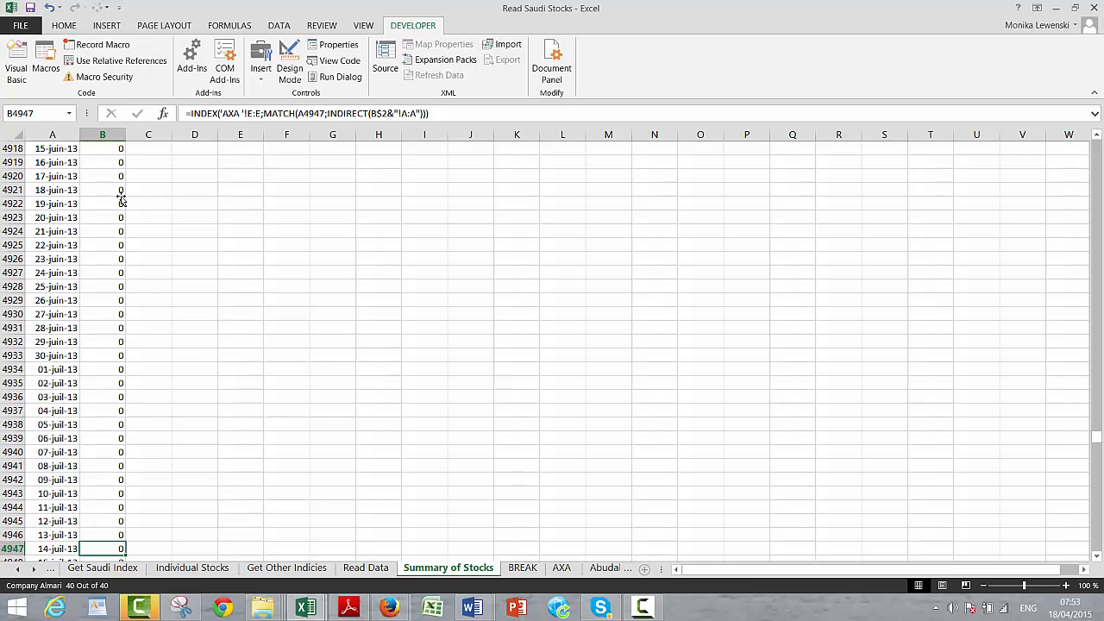
{"action": "key", "text": "Page_Up"}
{"action": "key", "text": "Page_Up"}
{"action": "key", "text": "Page_Up"}
{"action": "key", "text": "Page_Up"}
{"action": "key", "text": "Page_Up"}
{"action": "key", "text": "Page_Up"}
{"action": "key", "text": "Page_Up"}
{"action": "key", "text": "Page_Up"}
{"action": "key", "text": "Page_Up"}
{"action": "key", "text": "Page_Up"}
{"action": "key", "text": "Page_Up"}
{"action": "key", "text": "Page_Up"}
{"action": "key", "text": "Page_Up"}
{"action": "key", "text": "Page_Up"}
{"action": "key", "text": "Page_Up"}
{"action": "key", "text": "Page_Up"}
{"action": "key", "text": "Page_Up"}
{"action": "key", "text": "Page_Up"}
{"action": "key", "text": "Page_Up"}
{"action": "key", "text": "Page_Up"}
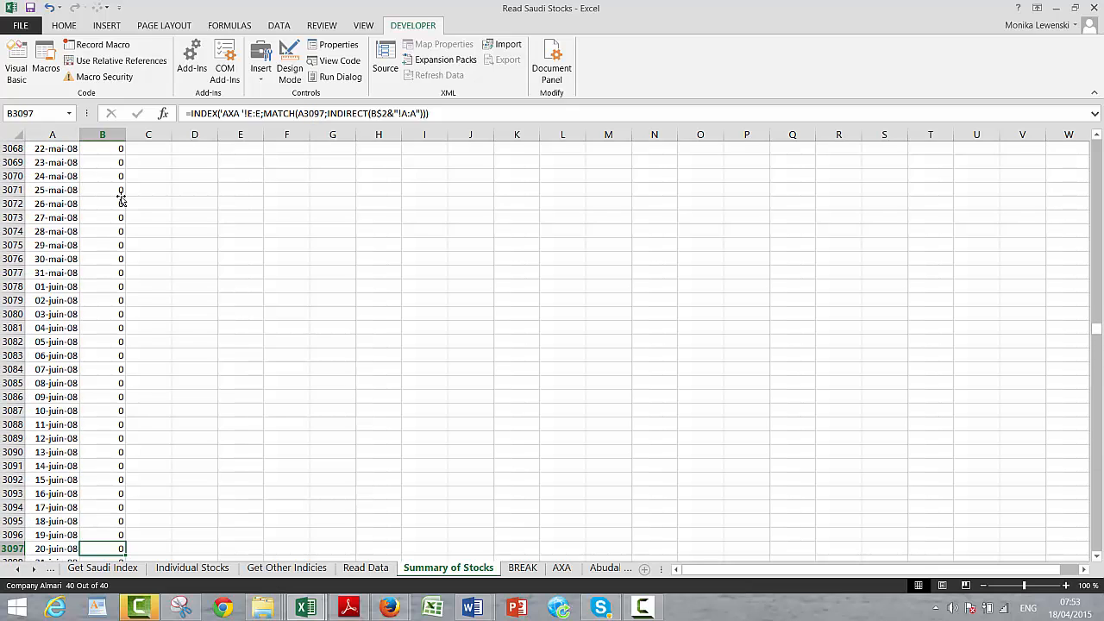
{"action": "key", "text": "Page_Up"}
{"action": "key", "text": "Page_Up"}
{"action": "key", "text": "Page_Up"}
{"action": "key", "text": "Page_Up"}
{"action": "key", "text": "Page_Up"}
{"action": "key", "text": "Page_Up"}
{"action": "key", "text": "Page_Up"}
{"action": "key", "text": "Page_Up"}
{"action": "key", "text": "Page_Up"}
{"action": "key", "text": "Page_Up"}
{"action": "key", "text": "Page_Up"}
{"action": "key", "text": "Page_Up"}
{"action": "key", "text": "Page_Up"}
{"action": "key", "text": "Page_Up"}
{"action": "key", "text": "Page_Up"}
{"action": "key", "text": "Page_Up"}
{"action": "key", "text": "Page_Up"}
{"action": "key", "text": "Page_Up"}
{"action": "key", "text": "Page_Up"}
{"action": "key", "text": "Page_Up"}
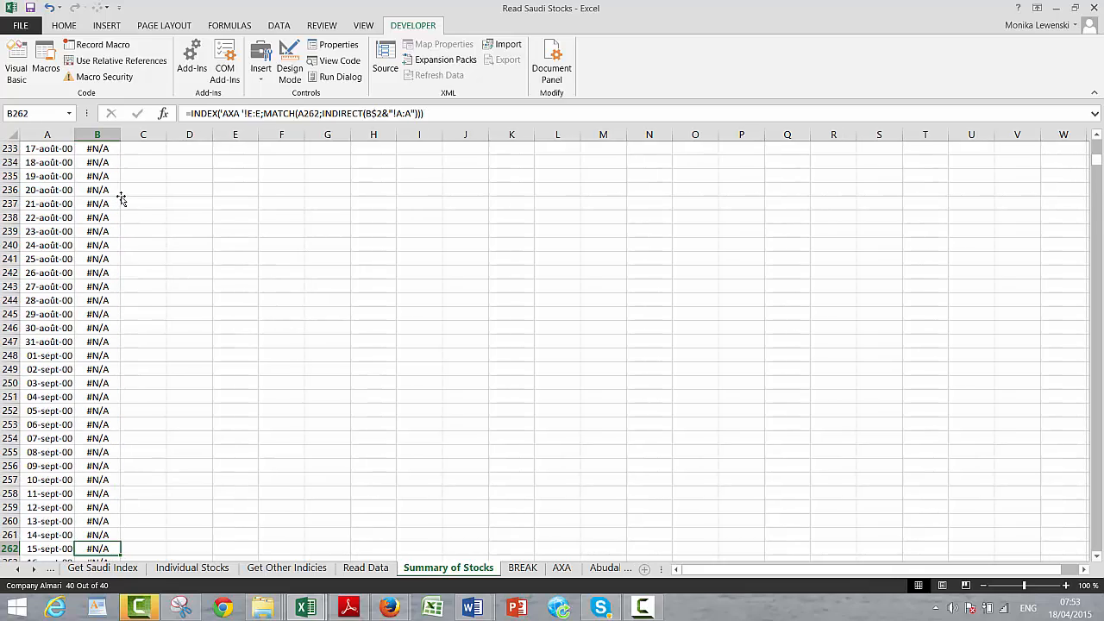
Look through the individual stock sheets as far as the TASI sheet and examine which column holds its closing prices
{"action": "key", "text": "ctrl+Page_Down"}
{"action": "key", "text": "ctrl+Page_Down"}
{"action": "key", "text": "ctrl+Page_Down"}
{"action": "key", "text": "ctrl+Page_Down"}
{"action": "key", "text": "ctrl+Page_Down"}
{"action": "key", "text": "ctrl+Page_Down"}
{"action": "key", "text": "ctrl+Page_Down"}
{"action": "key", "text": "ctrl+Page_Down"}
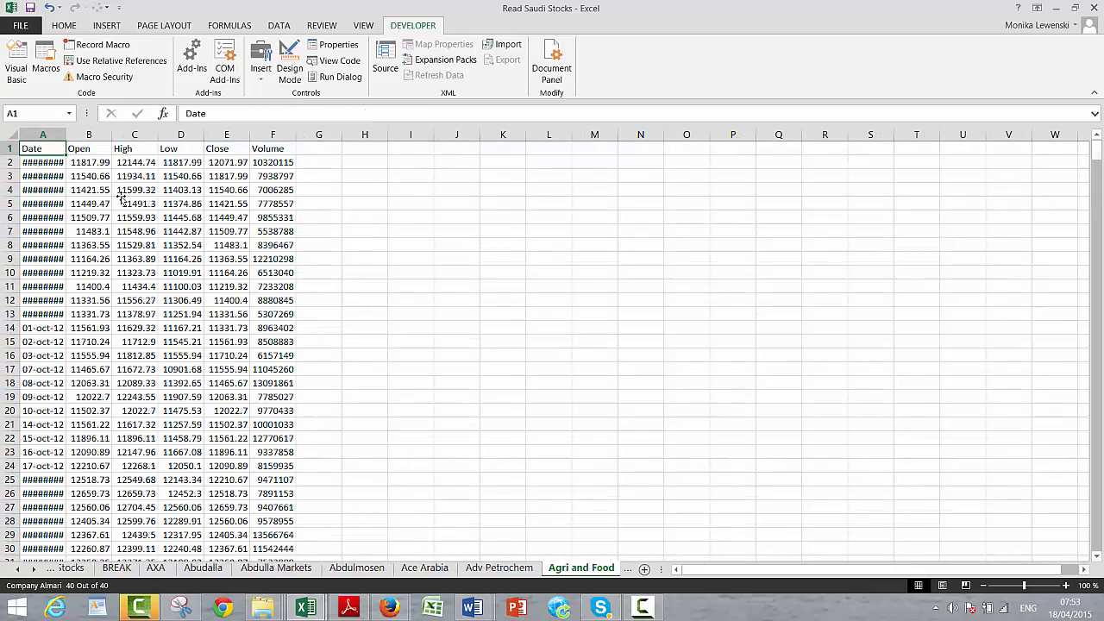
{"action": "key", "text": "ctrl+Page_Down"}
{"action": "key", "text": "ctrl+Page_Down"}
{"action": "key", "text": "ctrl+Page_Down"}
{"action": "key", "text": "ctrl+Page_Down"}
{"action": "key", "text": "ctrl+Page_Down"}
{"action": "key", "text": "ctrl+Page_Down"}
{"action": "key", "text": "ctrl+Page_Down"}
{"action": "key", "text": "ctrl+Page_Down"}
{"action": "key", "text": "ctrl+Page_Down"}
{"action": "key", "text": "ctrl+Page_Down"}
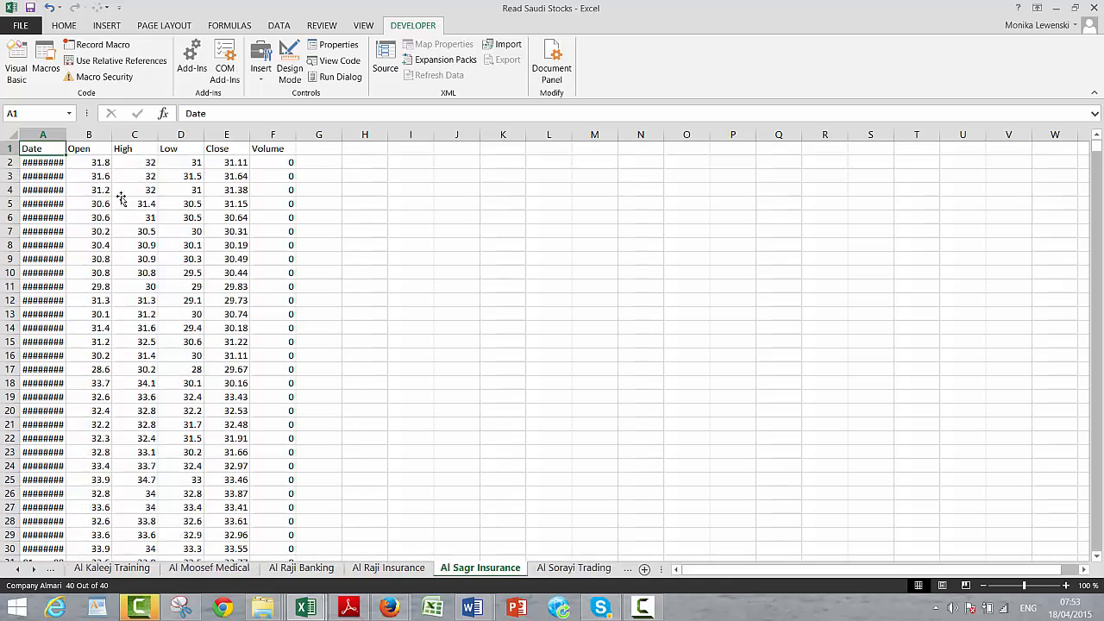
{"action": "key", "text": "ctrl+Page_Down"}
{"action": "key", "text": "ctrl+Page_Down"}
{"action": "key", "text": "ctrl+Page_Down"}
{"action": "key", "text": "ctrl+Page_Down"}
{"action": "key", "text": "ctrl+Page_Down"}
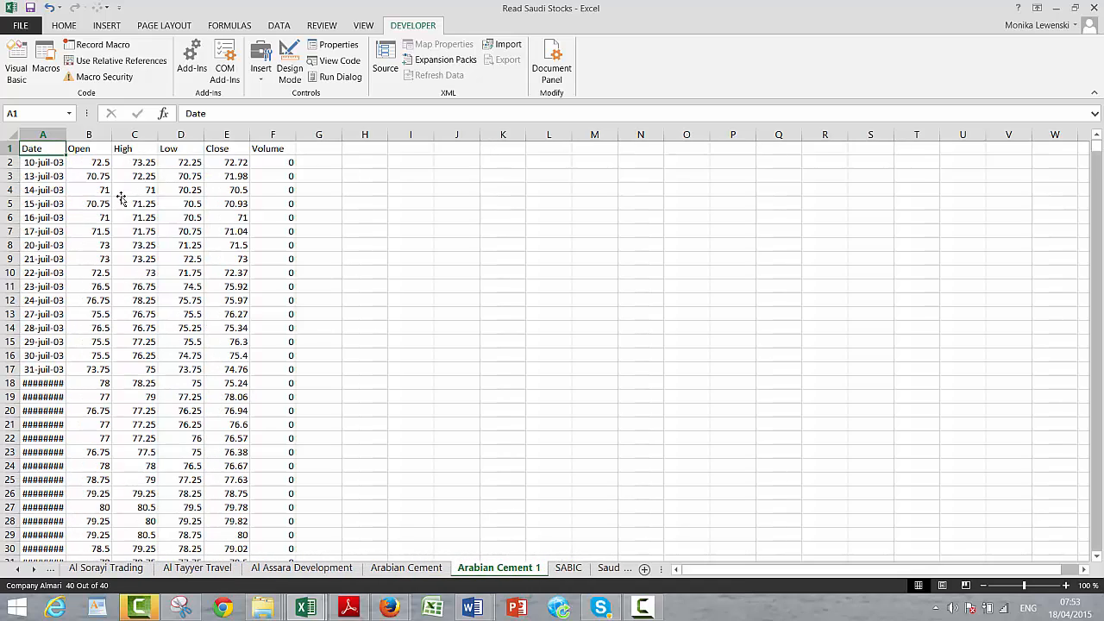
{"action": "key", "text": "ctrl+Page_Down"}
{"action": "key", "text": "ctrl+Page_Down"}
{"action": "key", "text": "ctrl+Page_Down"}
{"action": "key", "text": "ctrl+Page_Down"}
{"action": "key", "text": "ctrl+Page_Down"}
{"action": "key", "text": "ctrl+Page_Down"}
{"action": "key", "text": "ctrl+Page_Down"}
{"action": "key", "text": "ctrl+Page_Down"}
{"action": "key", "text": "ctrl+Page_Down"}
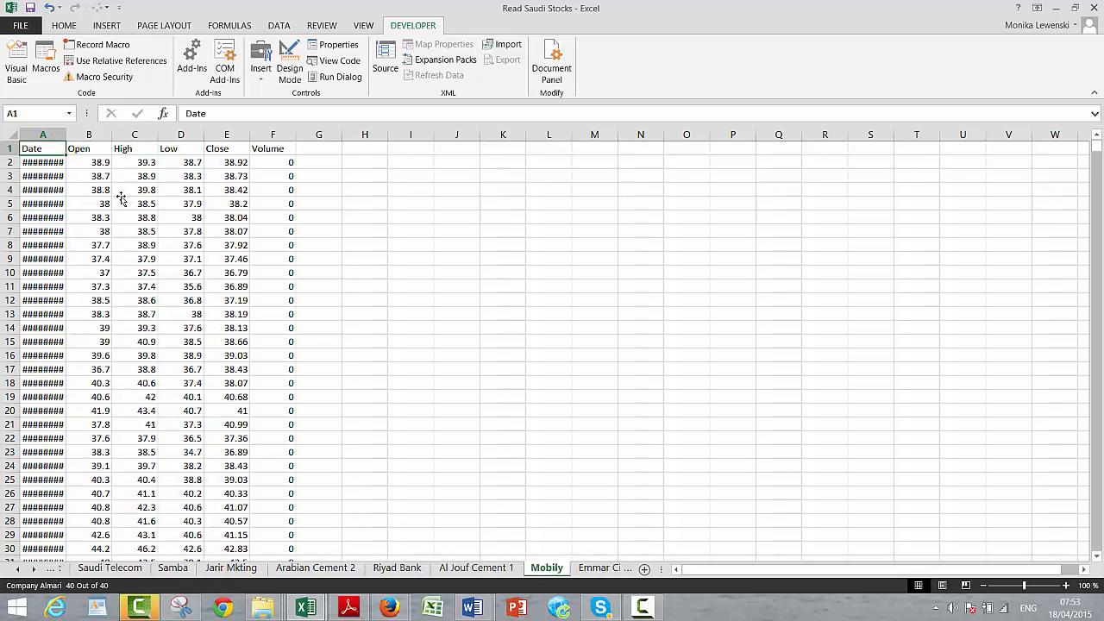
{"action": "key", "text": "ctrl+Page_Down"}
{"action": "key", "text": "ctrl+Page_Down"}
{"action": "key", "text": "ctrl+Page_Down"}
{"action": "key", "text": "ctrl+Page_Down"}
{"action": "key", "text": "ctrl+Page_Down"}
{"action": "key", "text": "ctrl+Page_Down"}
{"action": "key", "text": "ctrl+Page_Down"}
{"action": "key", "text": "ctrl+Page_Down"}
{"action": "key", "text": "ctrl+Page_Down"}
{"action": "key", "text": "ctrl+Page_Down"}
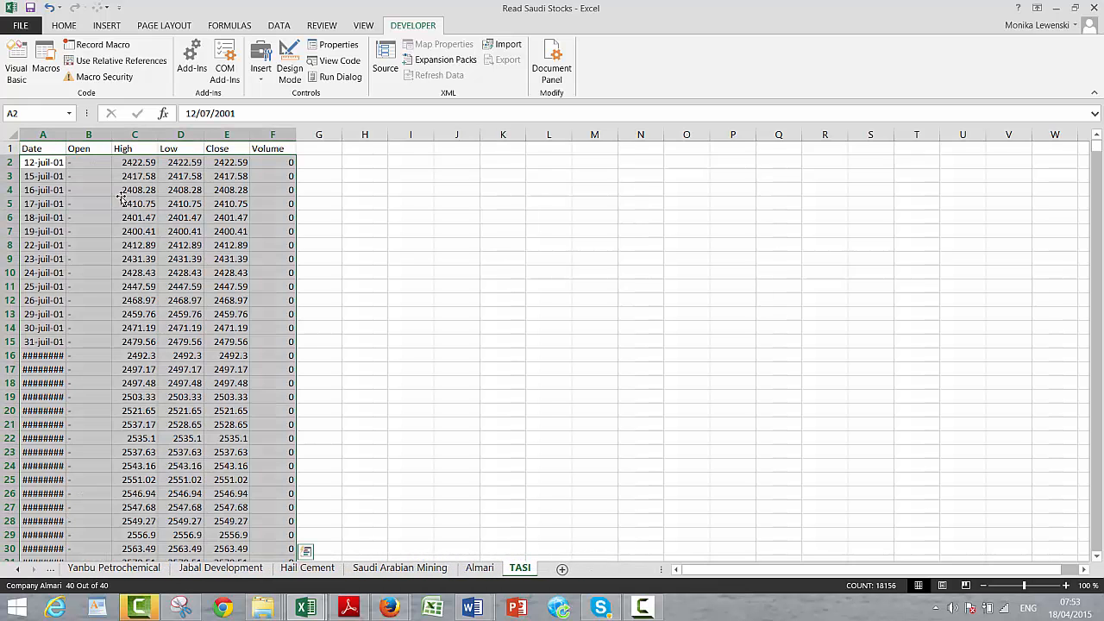
{"action": "key", "text": "Right"}
{"action": "key", "text": "Right"}
{"action": "key", "text": "Right"}
{"action": "key", "text": "Right"}
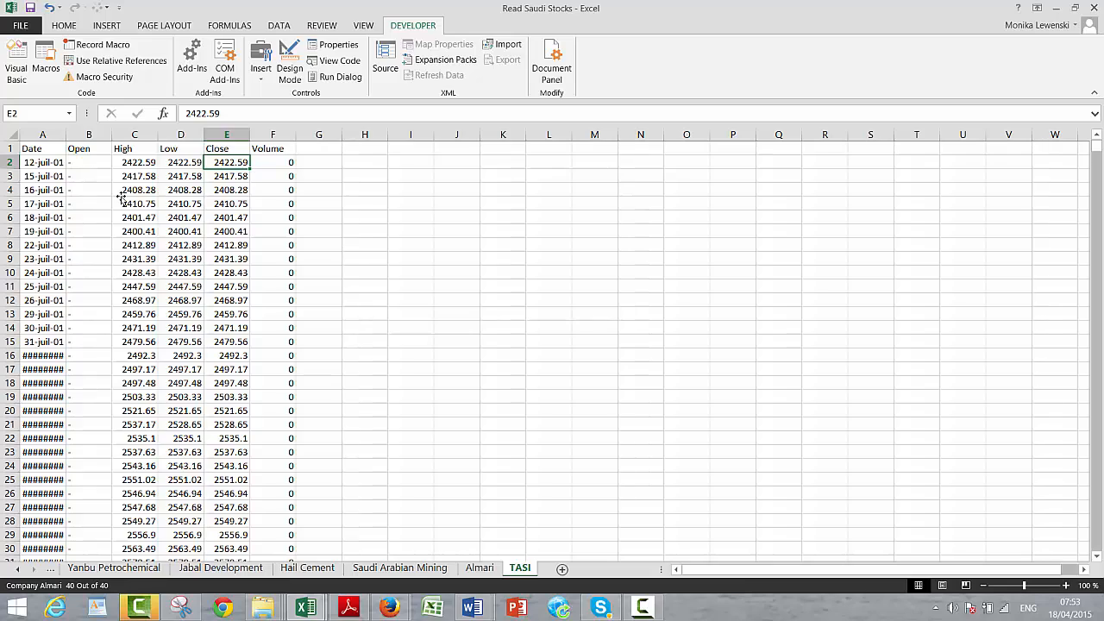
Return through the stock sheets to Summary of Stocks and inspect the INDEX formula in B4
{"action": "key", "text": "ctrl+Page_Up"}
{"action": "key", "text": "ctrl+Page_Up"}
{"action": "key", "text": "ctrl+Page_Up"}
{"action": "key", "text": "ctrl+Page_Up"}
{"action": "key", "text": "ctrl+Page_Up"}
{"action": "key", "text": "ctrl+Page_Up"}
{"action": "key", "text": "ctrl+Page_Up"}
{"action": "key", "text": "ctrl+Page_Up"}
{"action": "key", "text": "ctrl+Page_Up"}
{"action": "key", "text": "ctrl+Page_Up"}
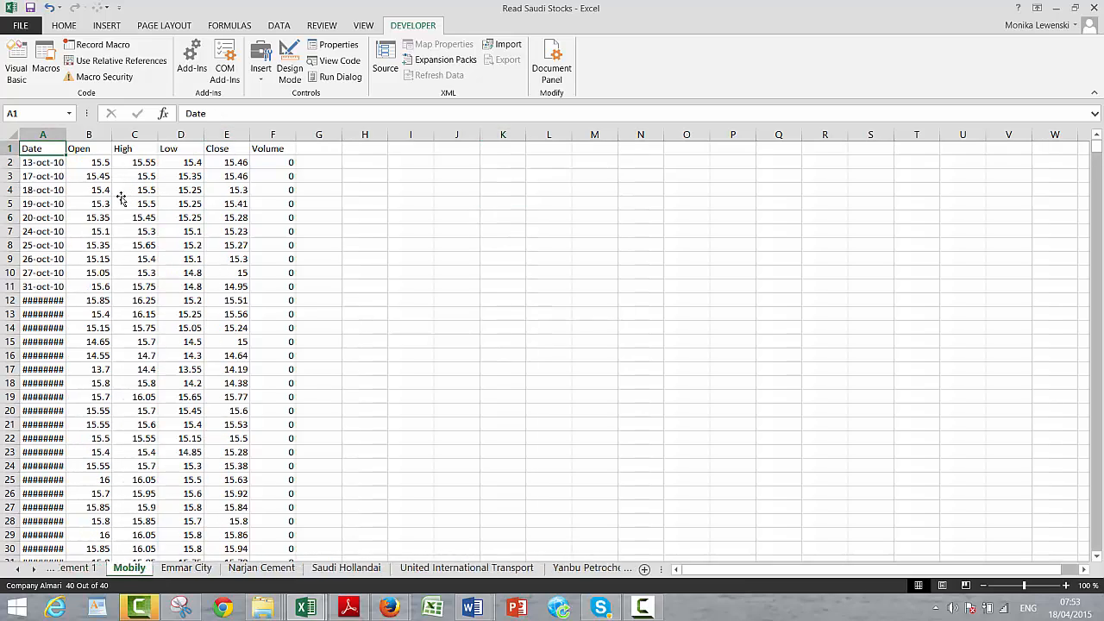
{"action": "key", "text": "ctrl+Page_Up"}
{"action": "key", "text": "ctrl+Page_Up"}
{"action": "key", "text": "ctrl+Page_Up"}
{"action": "key", "text": "ctrl+Page_Up"}
{"action": "key", "text": "ctrl+Page_Up"}
{"action": "key", "text": "ctrl+Page_Up"}
{"action": "key", "text": "ctrl+Page_Up"}
{"action": "key", "text": "ctrl+Page_Up"}
{"action": "key", "text": "ctrl+Page_Up"}
{"action": "key", "text": "ctrl+Page_Up"}
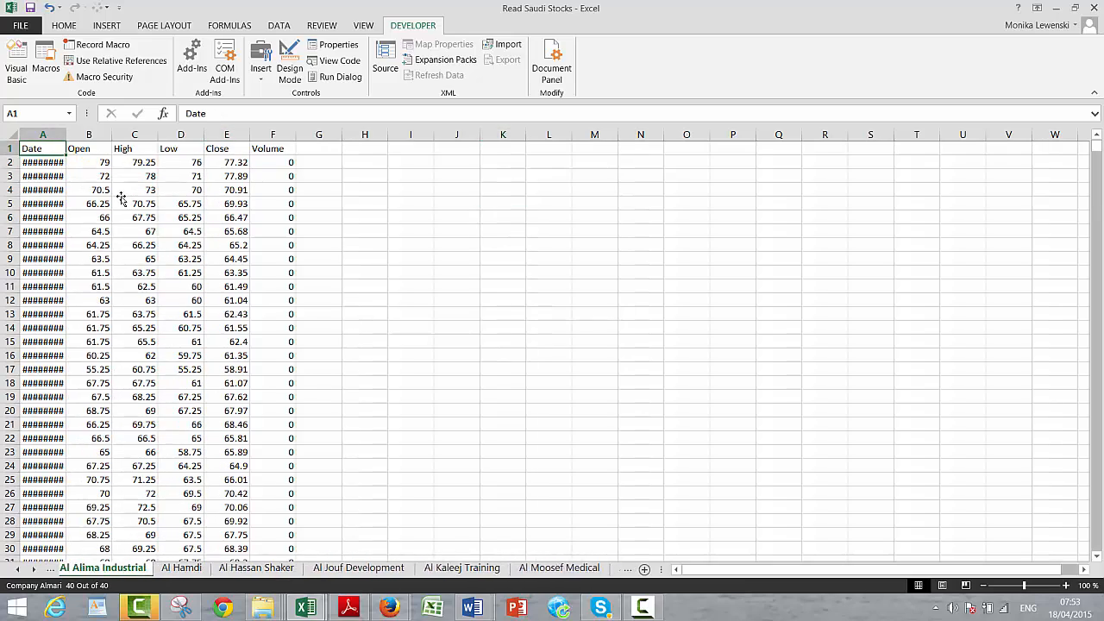
{"action": "key", "text": "ctrl+Page_Up"}
{"action": "key", "text": "ctrl+Page_Up"}
{"action": "key", "text": "ctrl+Page_Up"}
{"action": "key", "text": "ctrl+Page_Up"}
{"action": "key", "text": "ctrl+Page_Up"}
{"action": "key", "text": "ctrl+Page_Up"}
{"action": "key", "text": "ctrl+Page_Up"}
{"action": "key", "text": "ctrl+Page_Up"}
{"action": "key", "text": "ctrl+Page_Up"}
{"action": "key", "text": "ctrl+Page_Up"}
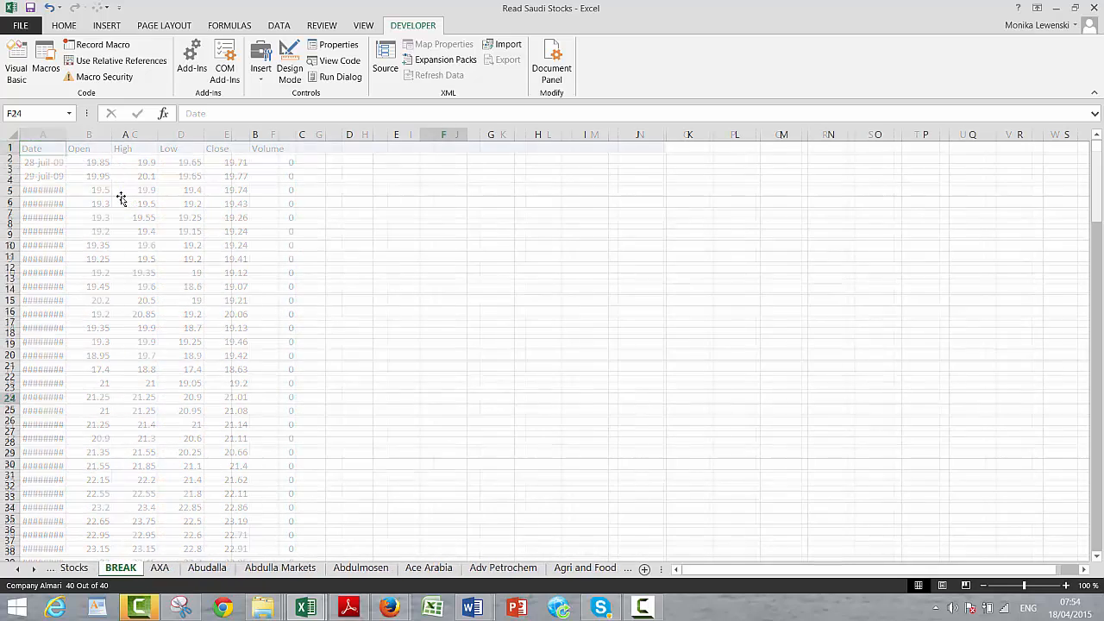
{"action": "key", "text": "ctrl+Page_Up"}
{"action": "key", "text": "ctrl+Page_Up"}
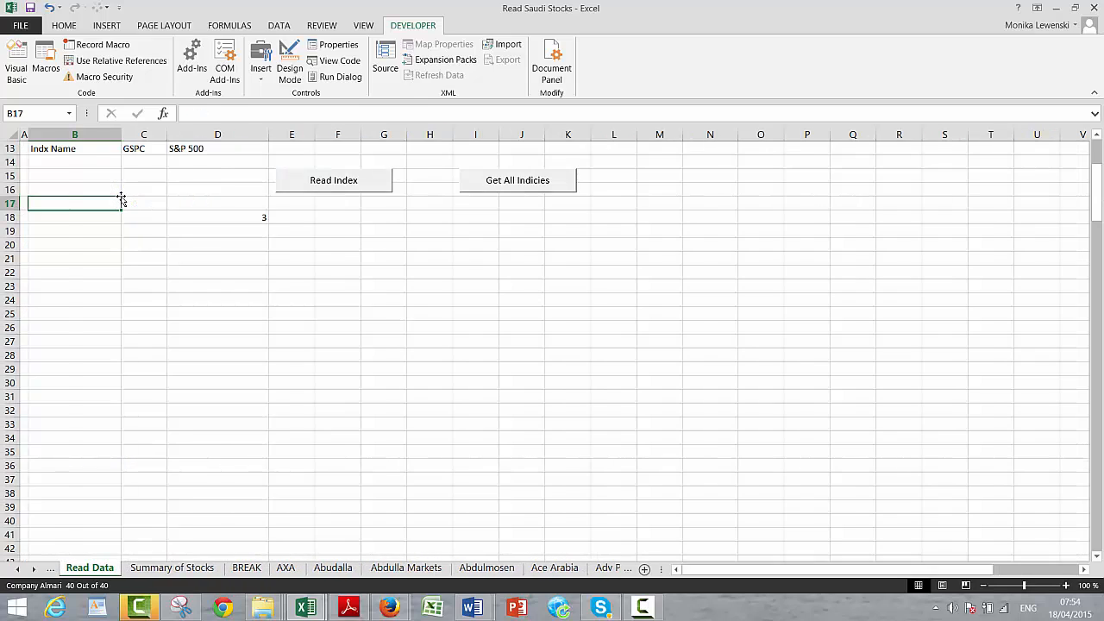
{"action": "key", "text": "ctrl+Page_Down"}
{"action": "key", "text": "ctrl+Up"}
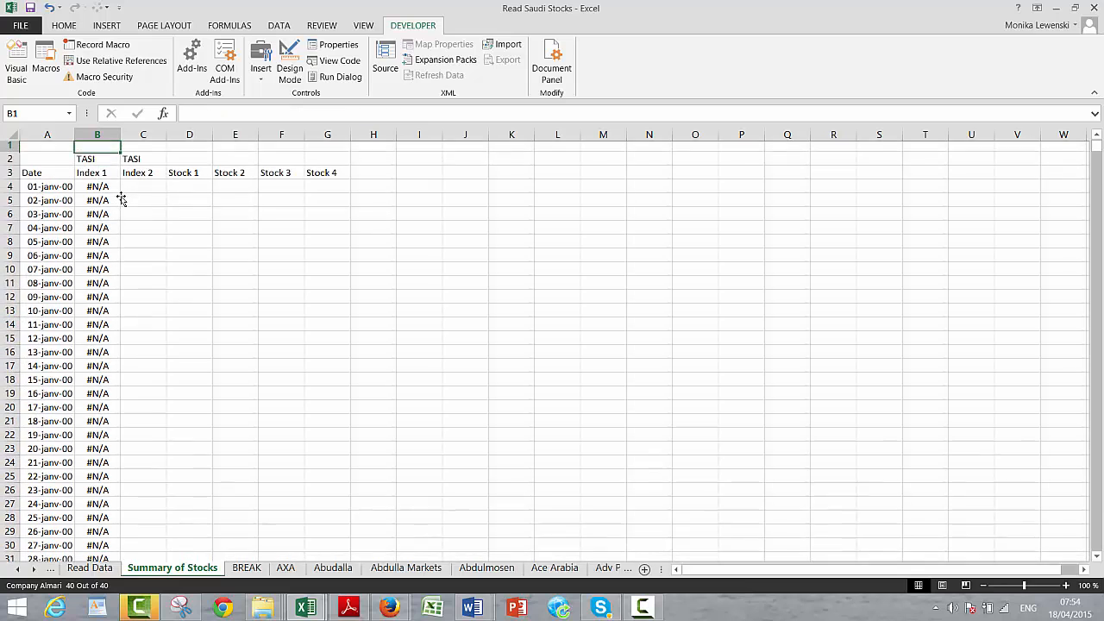
{"action": "key", "text": "Down"}
{"action": "key", "text": "Down"}
{"action": "key", "text": "Down"}
{"action": "key", "text": "F2"}
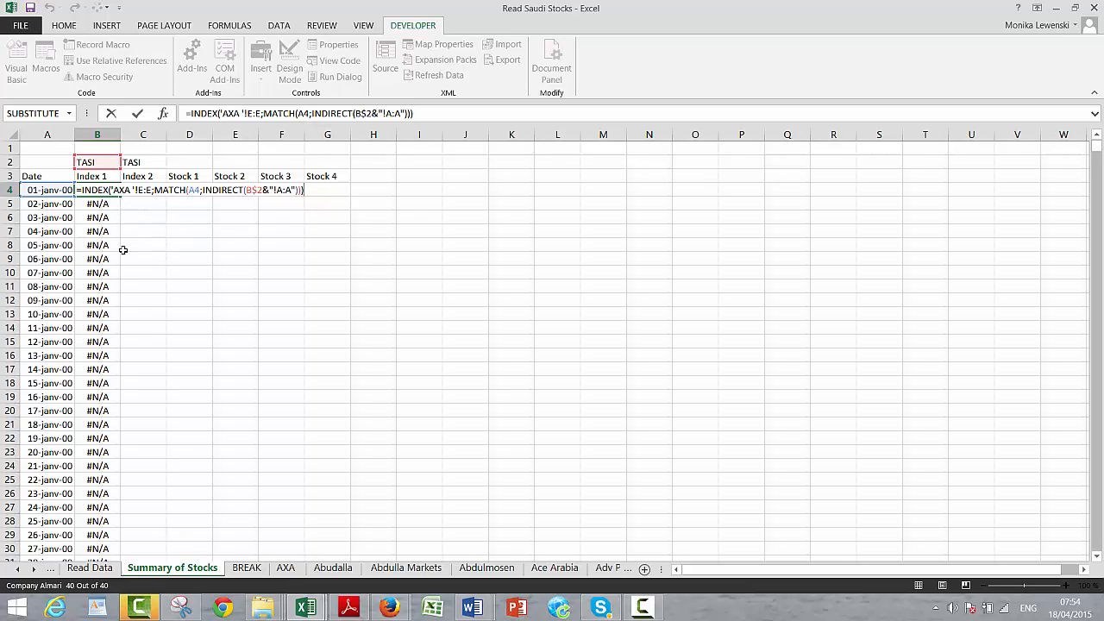
{"action": "key", "text": "ctrl+Return"}
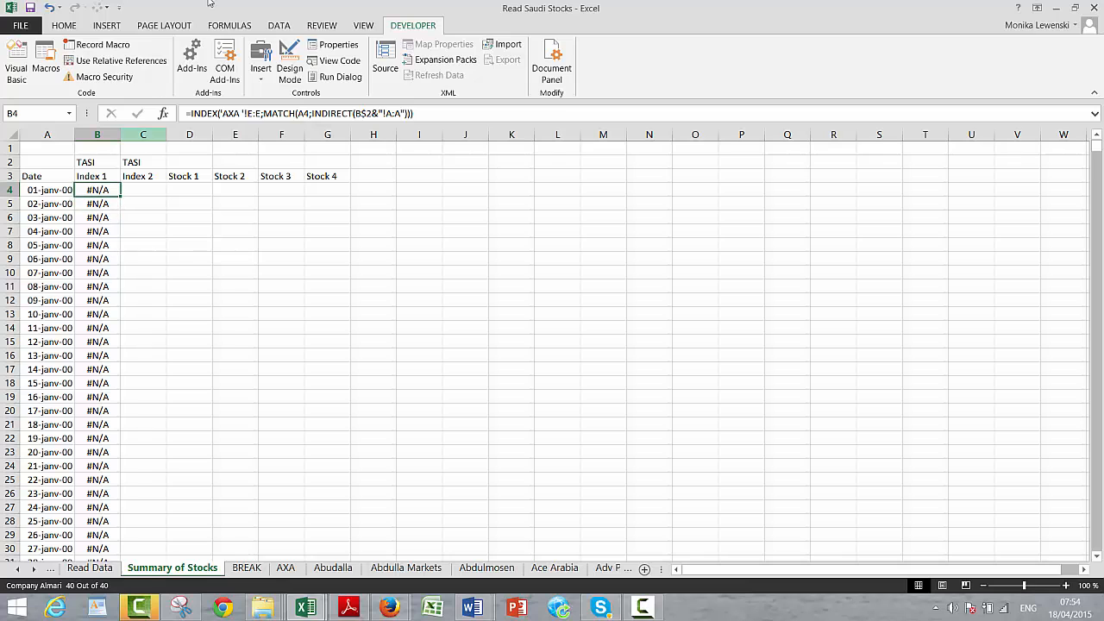
{"action": "left_click", "coordinate": [230, 25]}
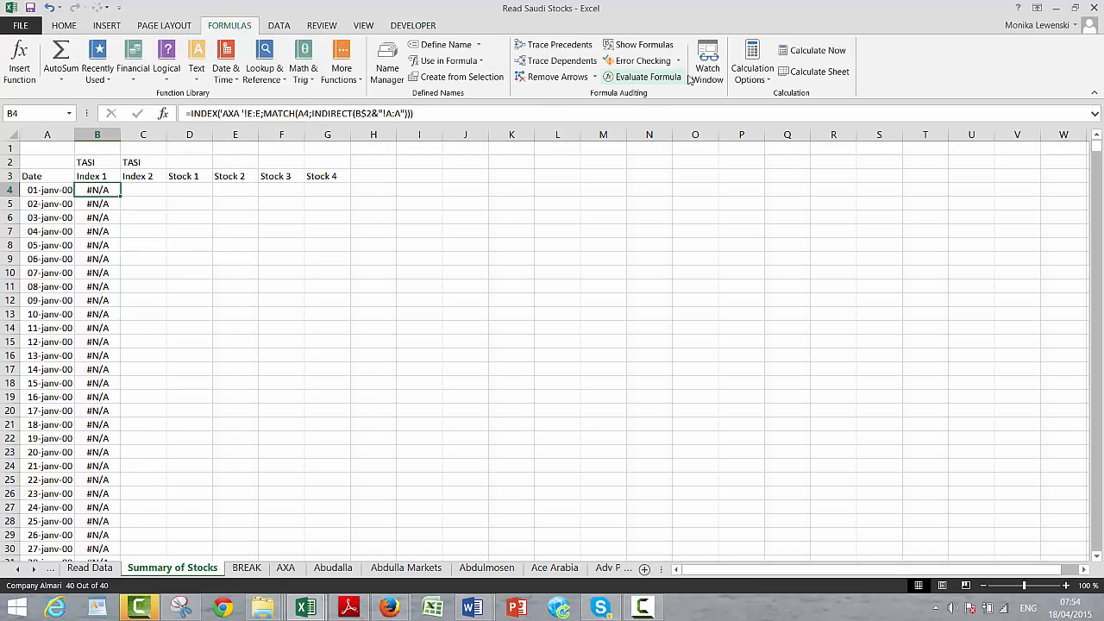
{"action": "left_click", "coordinate": [738, 74]}
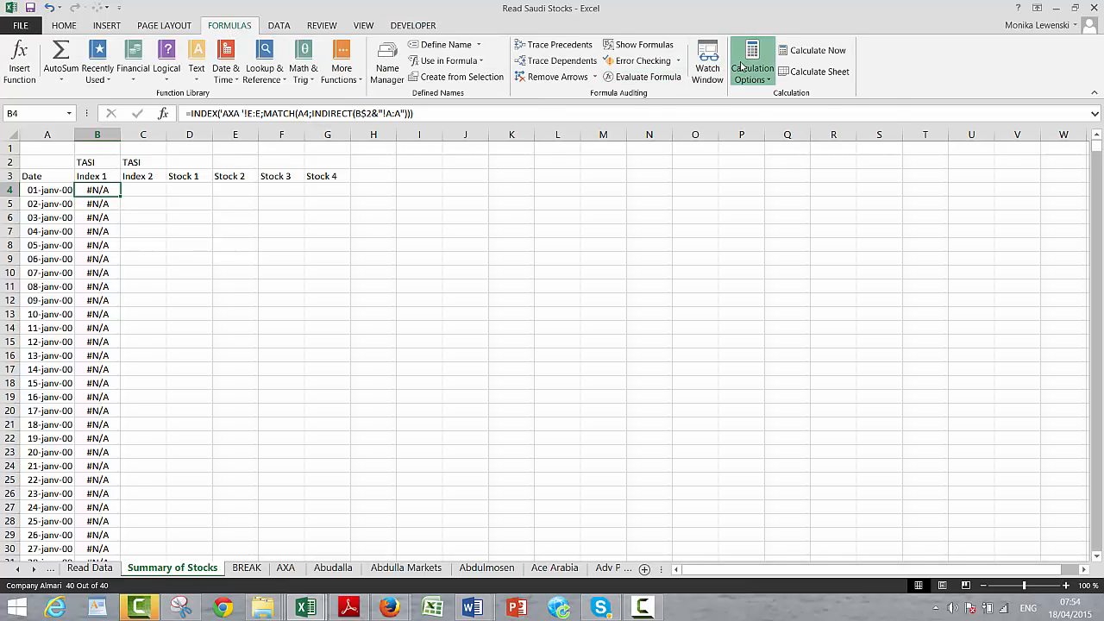
{"action": "left_click", "coordinate": [304, 172]}
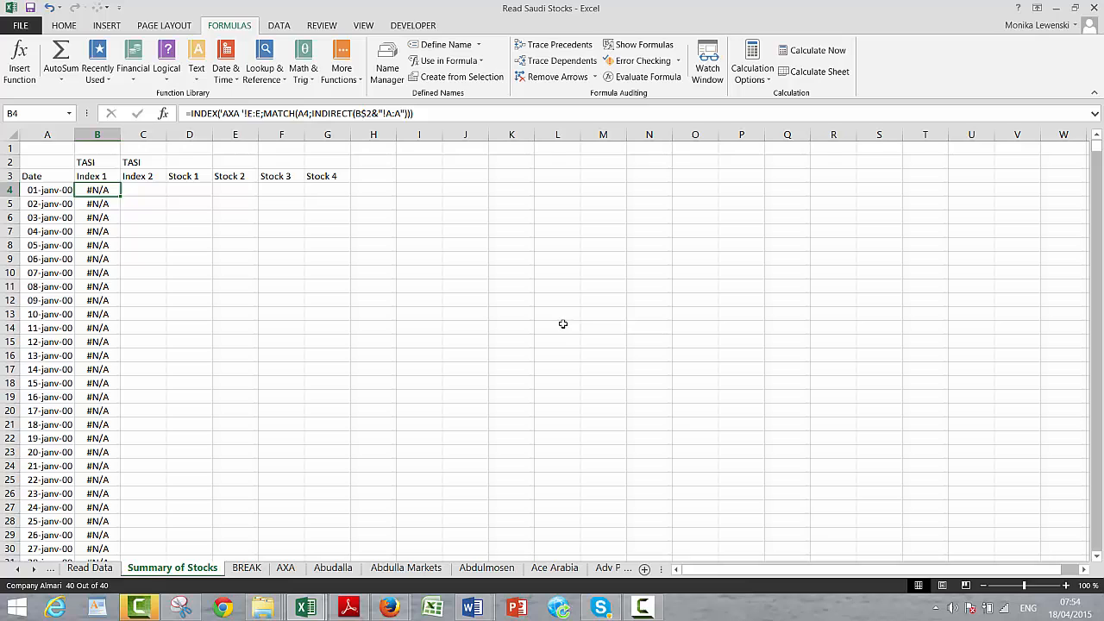
{"action": "left_click", "coordinate": [641, 609]}
{"action": "left_click", "coordinate": [837, 481]}
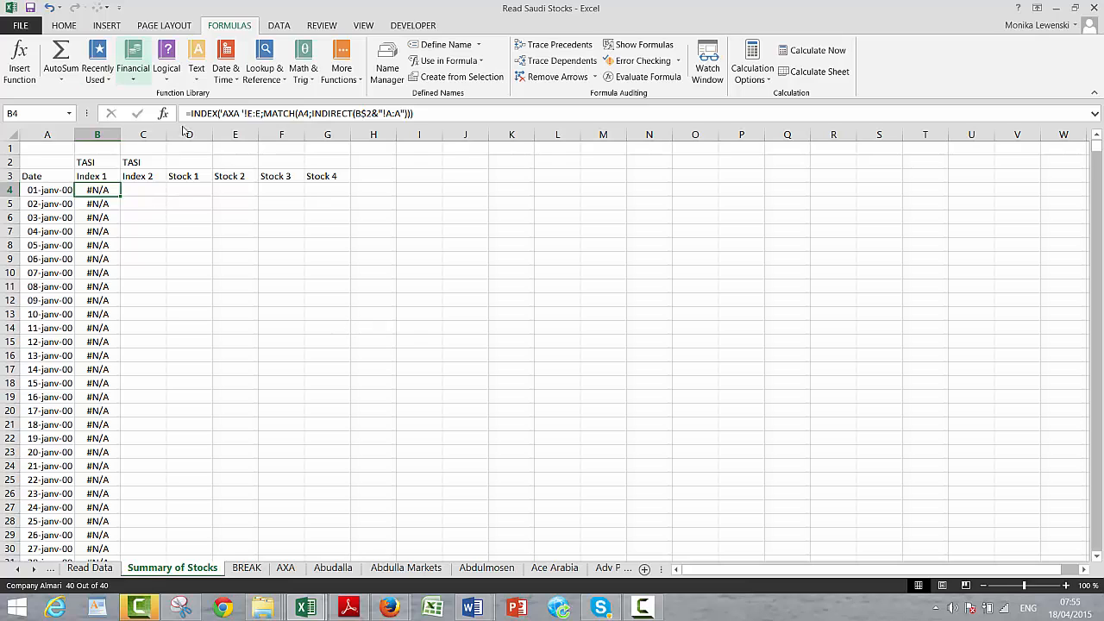
Remove the fixed 'AXA '!E:E reference from the INDEX array argument in B4's formula
{"action": "left_click", "coordinate": [262, 113]}
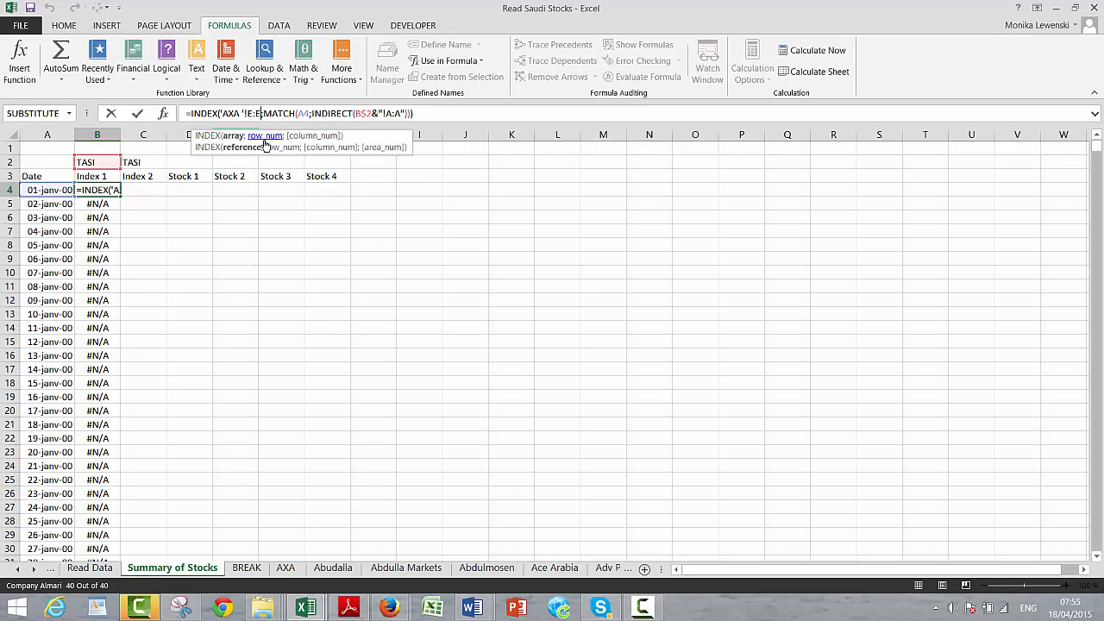
{"action": "key", "text": "BackSpace"}
{"action": "key", "text": "BackSpace"}
{"action": "key", "text": "BackSpace"}
{"action": "key", "text": "BackSpace"}
{"action": "key", "text": "BackSpace"}
{"action": "key", "text": "BackSpace"}
{"action": "key", "text": "BackSpace"}
{"action": "key", "text": "BackSpace"}
{"action": "key", "text": "BackSpace"}
{"action": "key", "text": "BackSpace"}
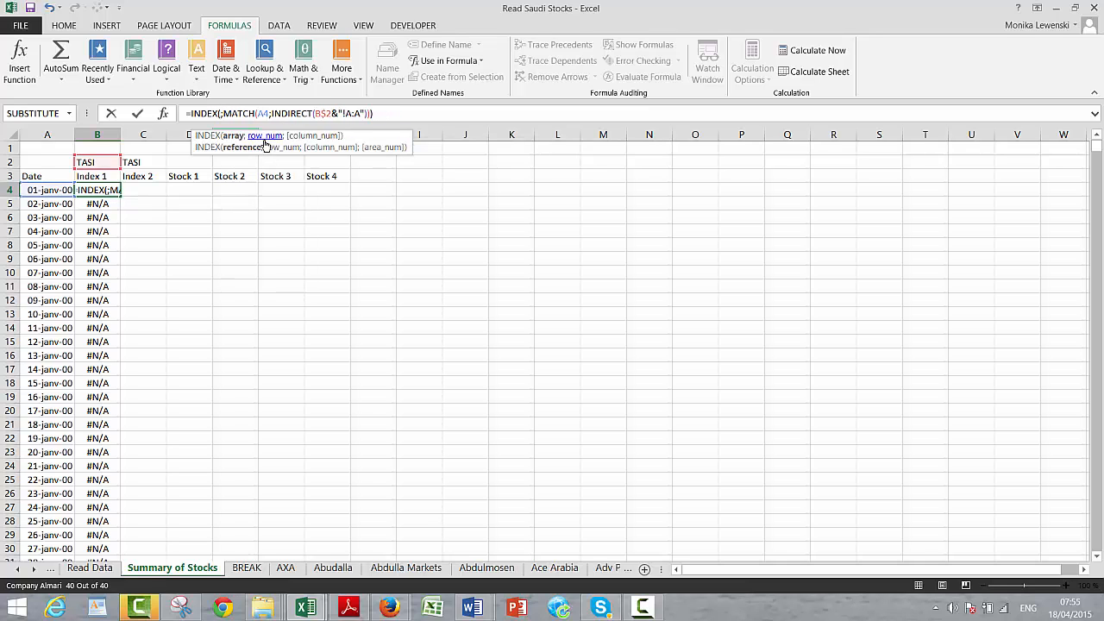
Enter INDIRECT(B$2&"!E:E") as the array argument of the INDEX formula in B4, keeping the MATCH part as its row number
{"action": "type", "text": "in"}
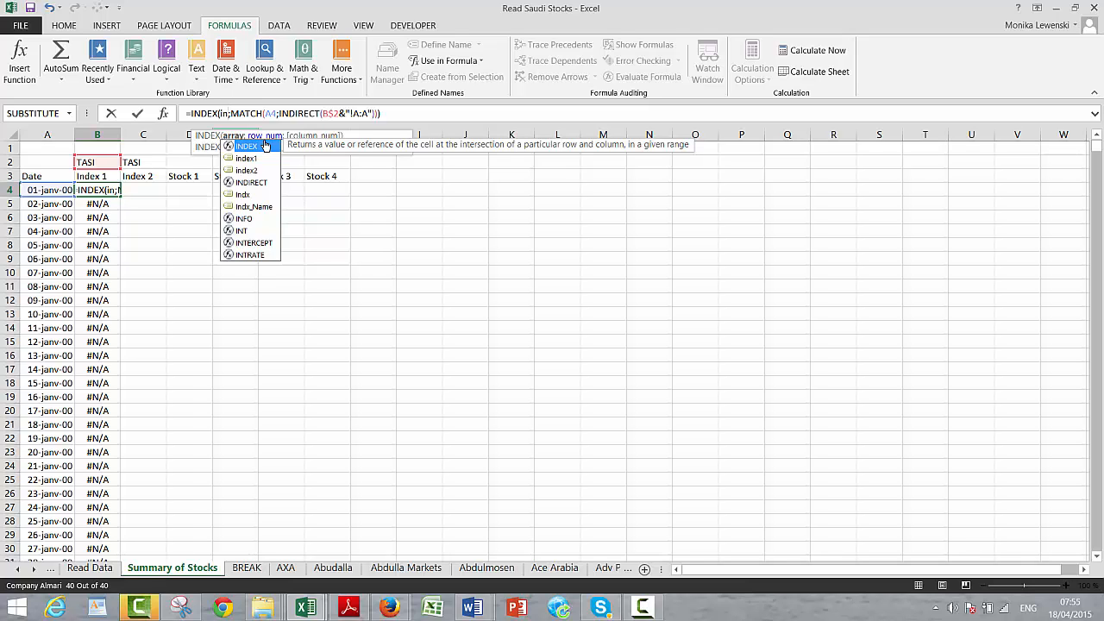
{"action": "type", "text": "n"}
{"action": "key", "text": "BackSpace"}
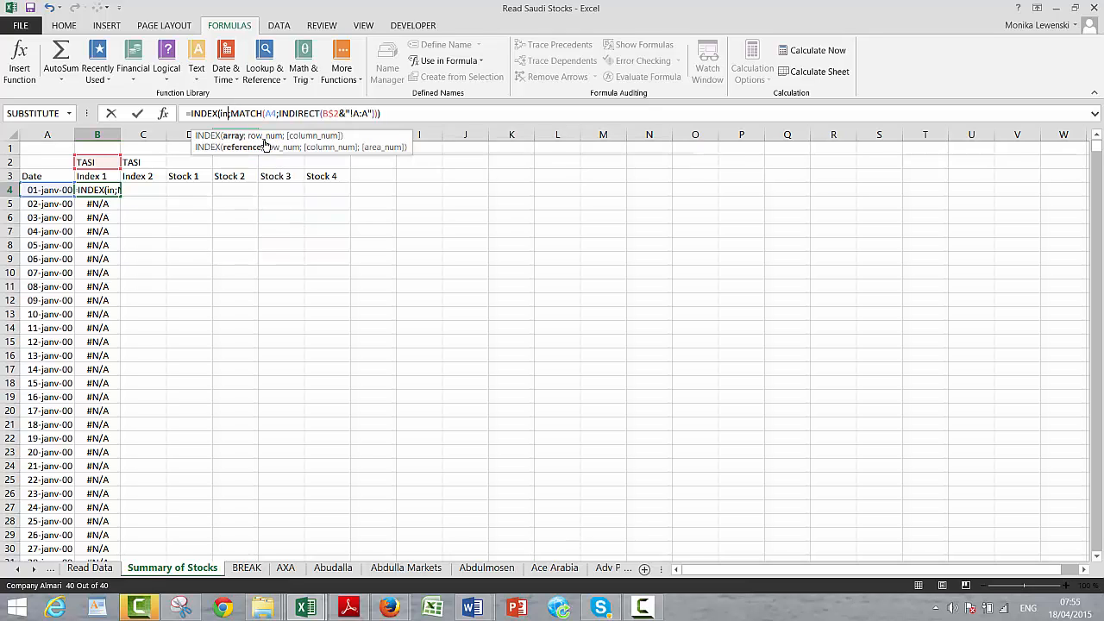
{"action": "type", "text": "di"}
{"action": "double_click", "coordinate": [265, 144]}
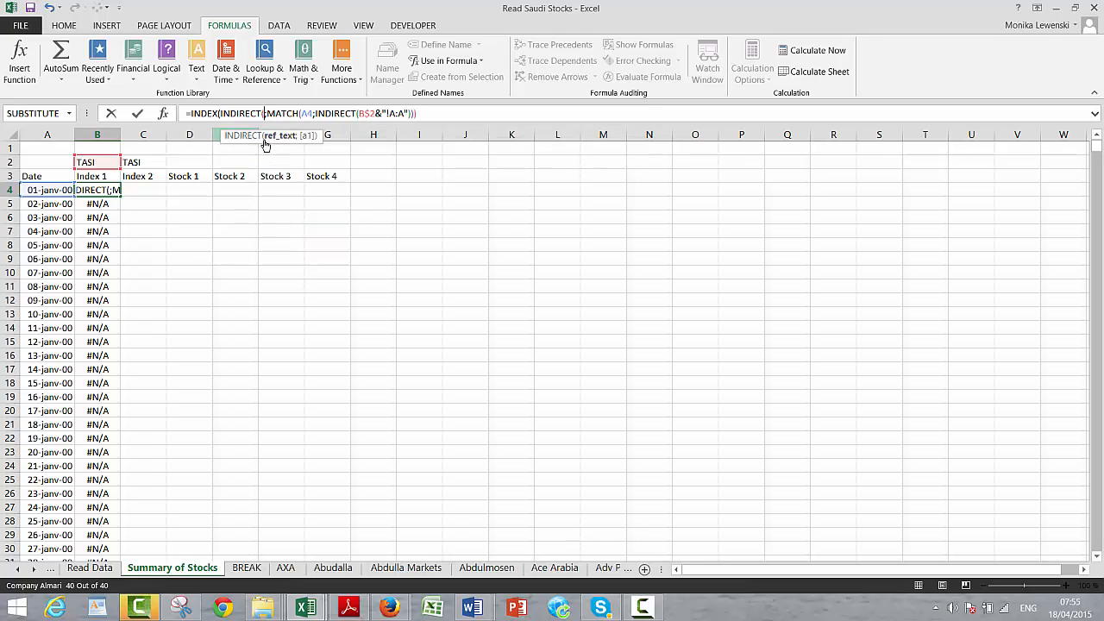
{"action": "left_click", "coordinate": [104, 163]}
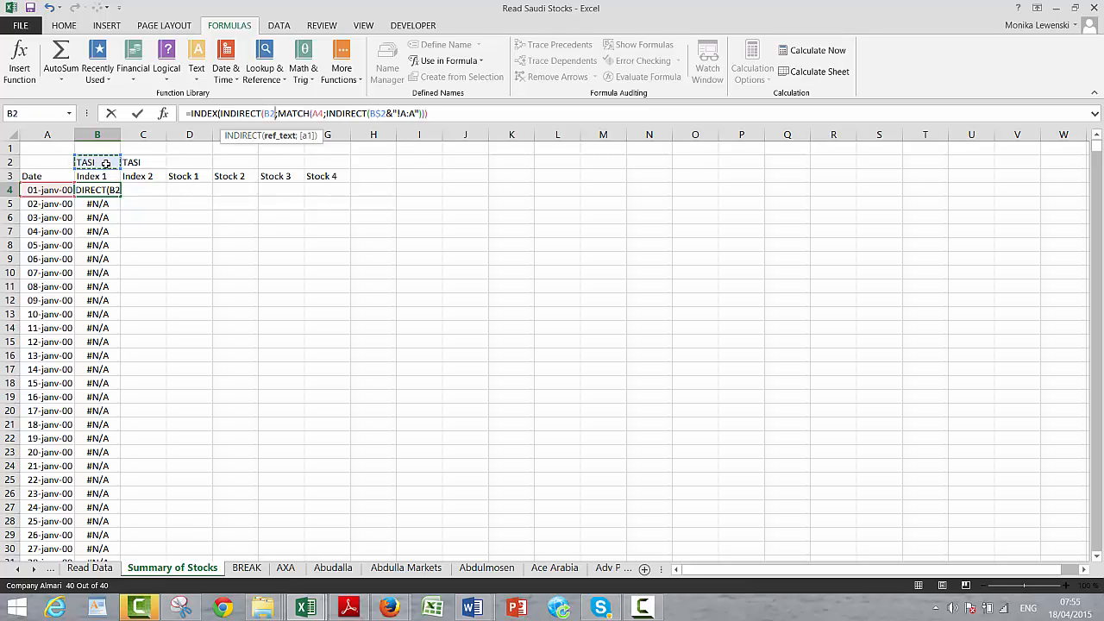
{"action": "key", "text": "F4"}
{"action": "key", "text": "F4"}
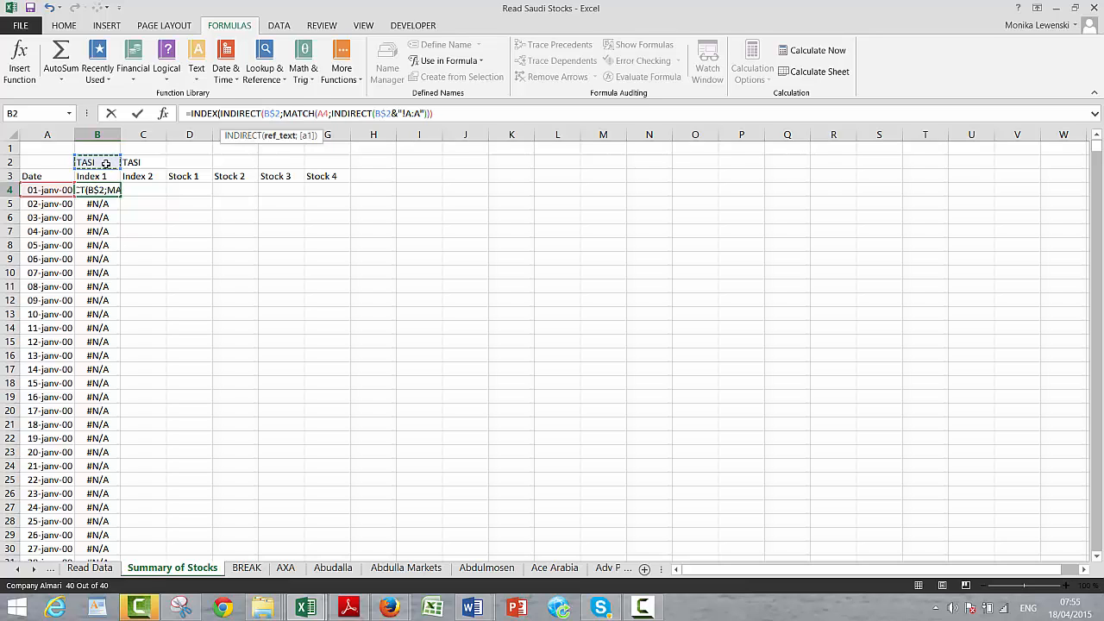
{"action": "type", "text": "&"}
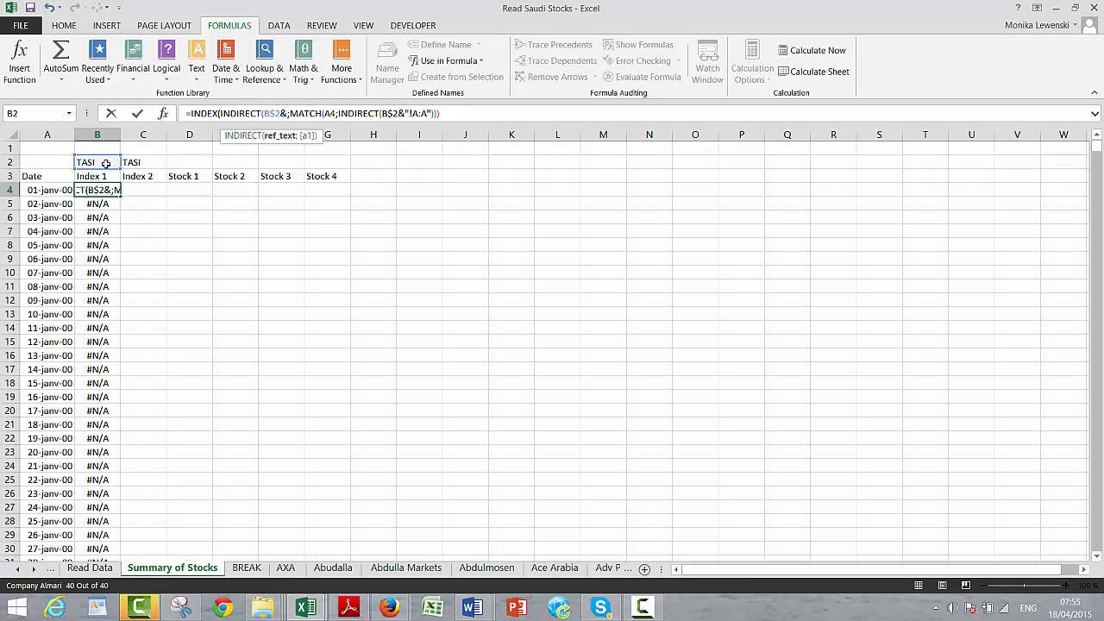
{"action": "type", "text": "\"!"}
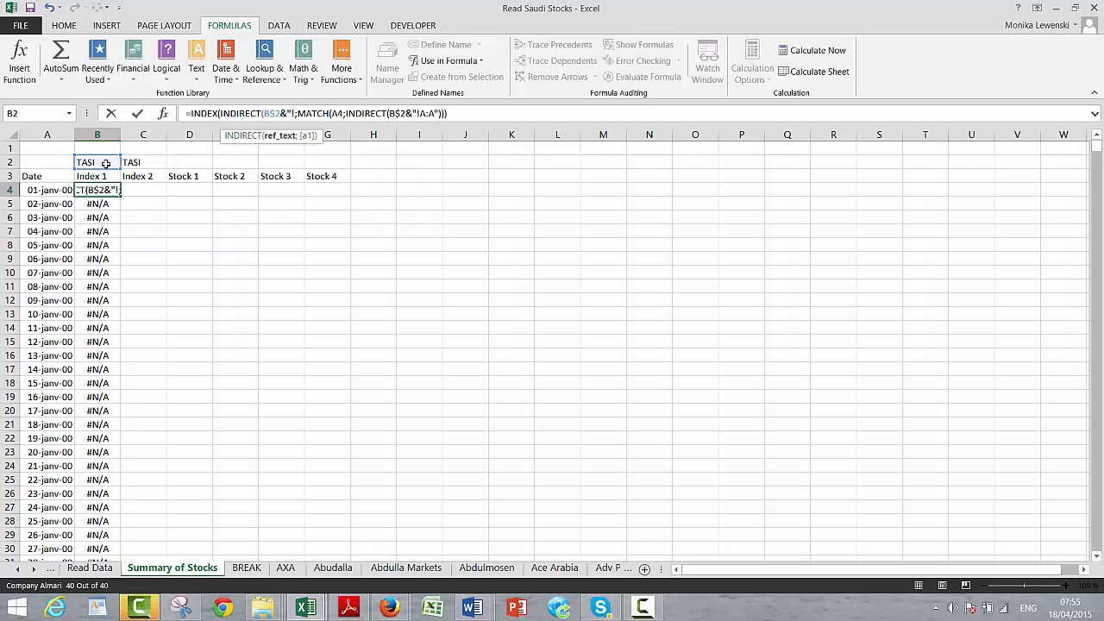
{"action": "type", "text": "E:"}
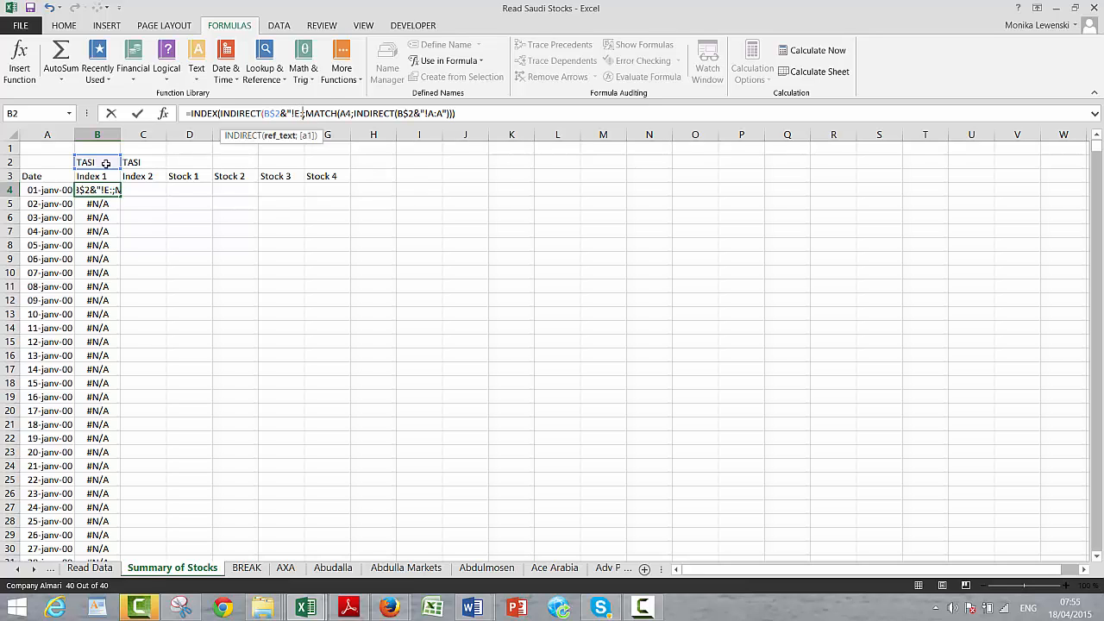
{"action": "type", "text": "E"}
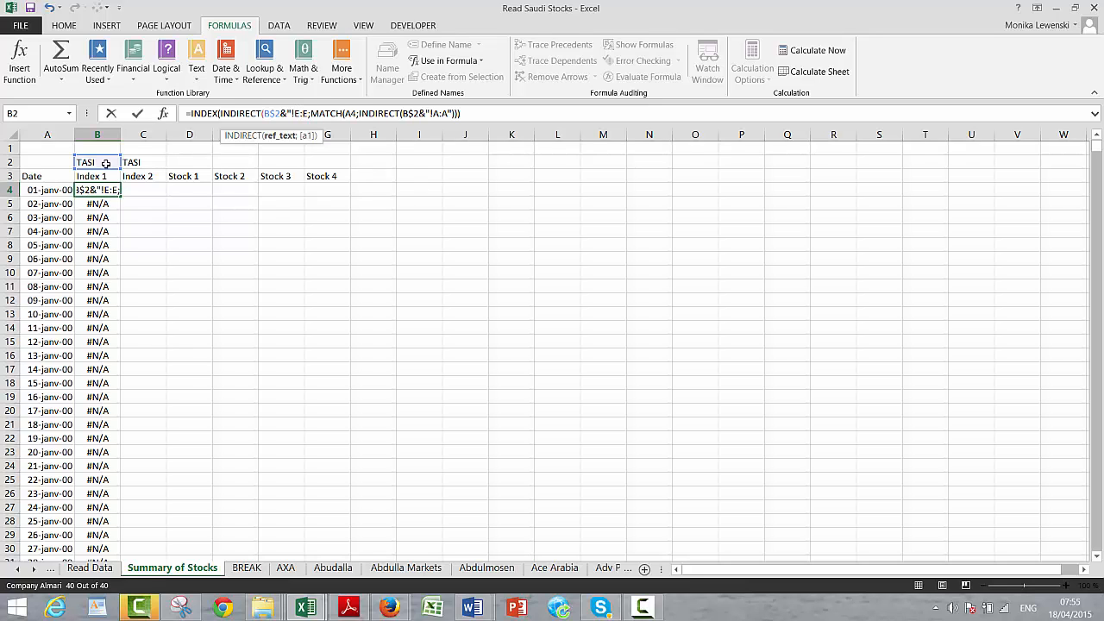
{"action": "type", "text": "\""}
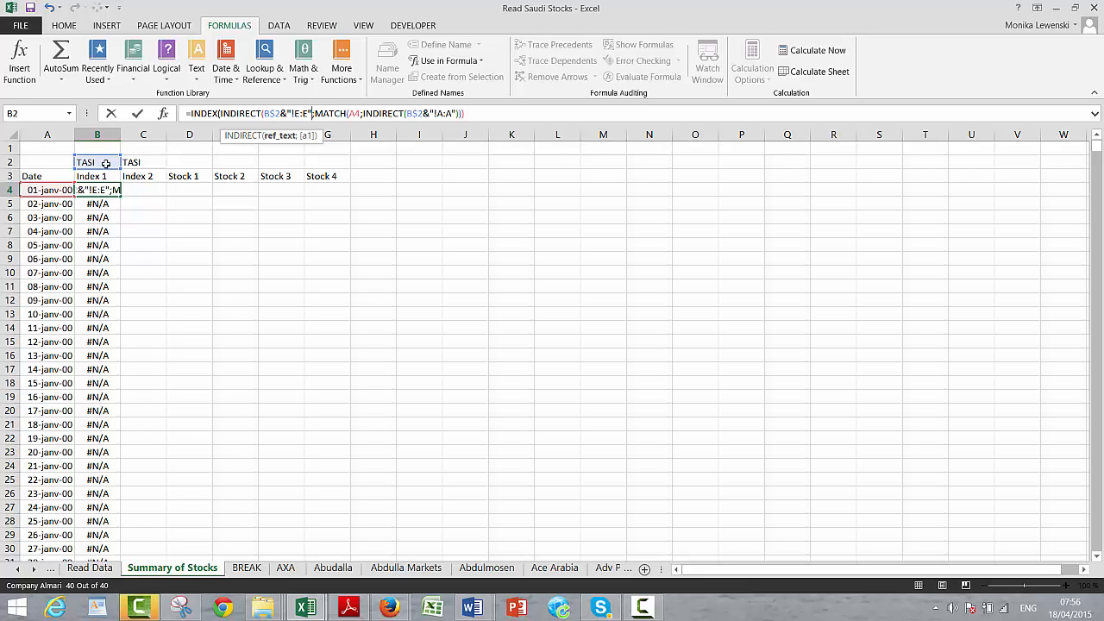
{"action": "type", "text": ")"}
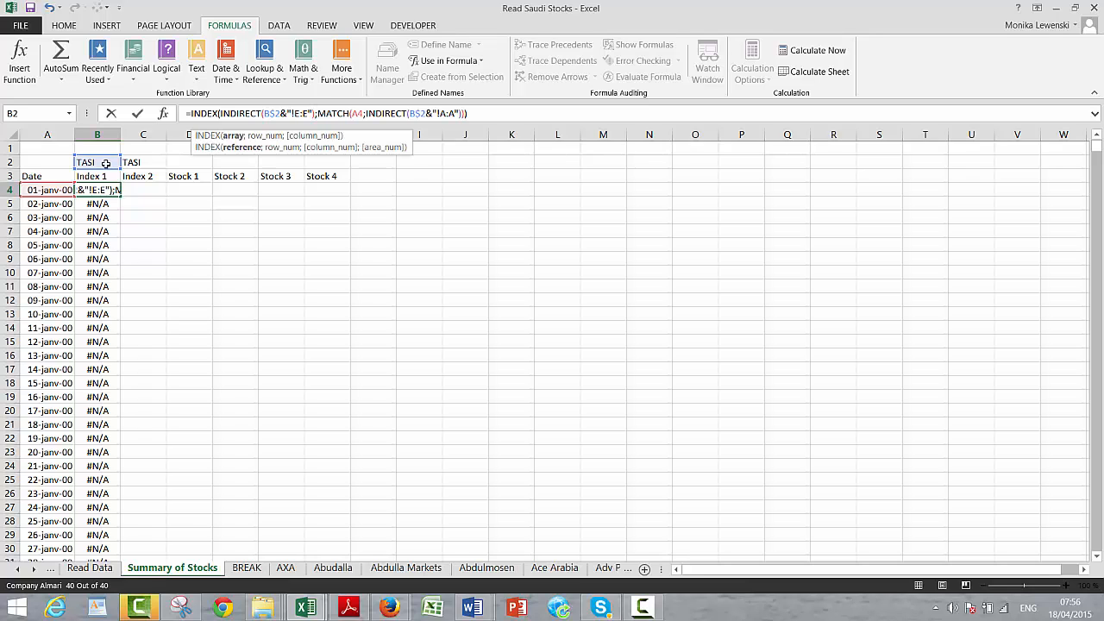
{"action": "key", "text": "Return"}
Fill the revised INDEX formula from B4 down the whole Index 1 column alongside the dates
{"action": "left_click", "coordinate": [92, 191]}
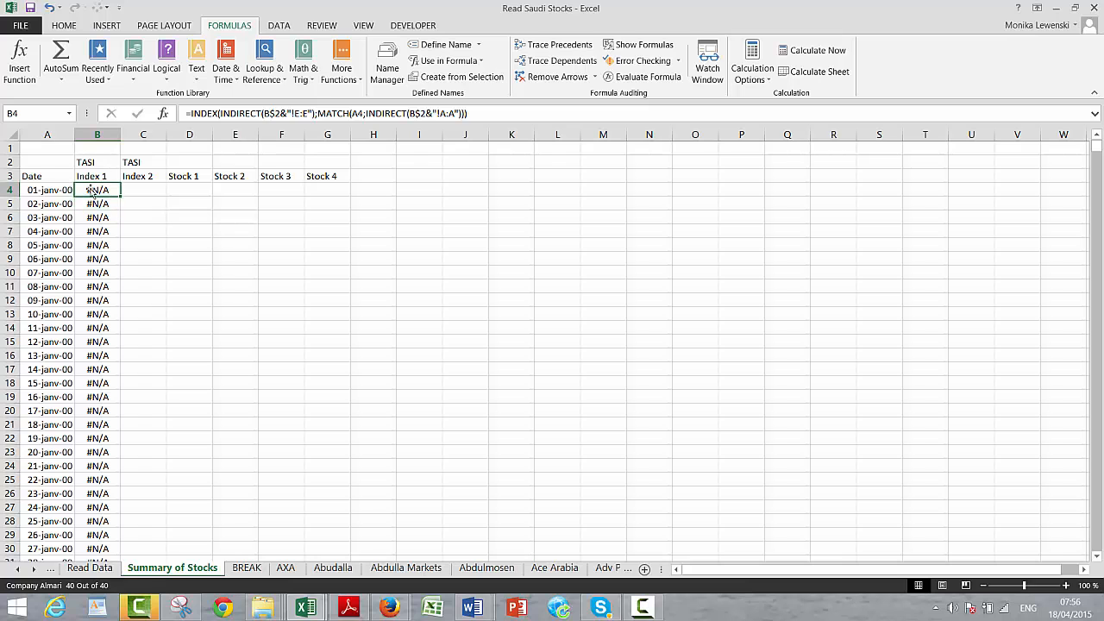
{"action": "double_click", "coordinate": [121, 198]}
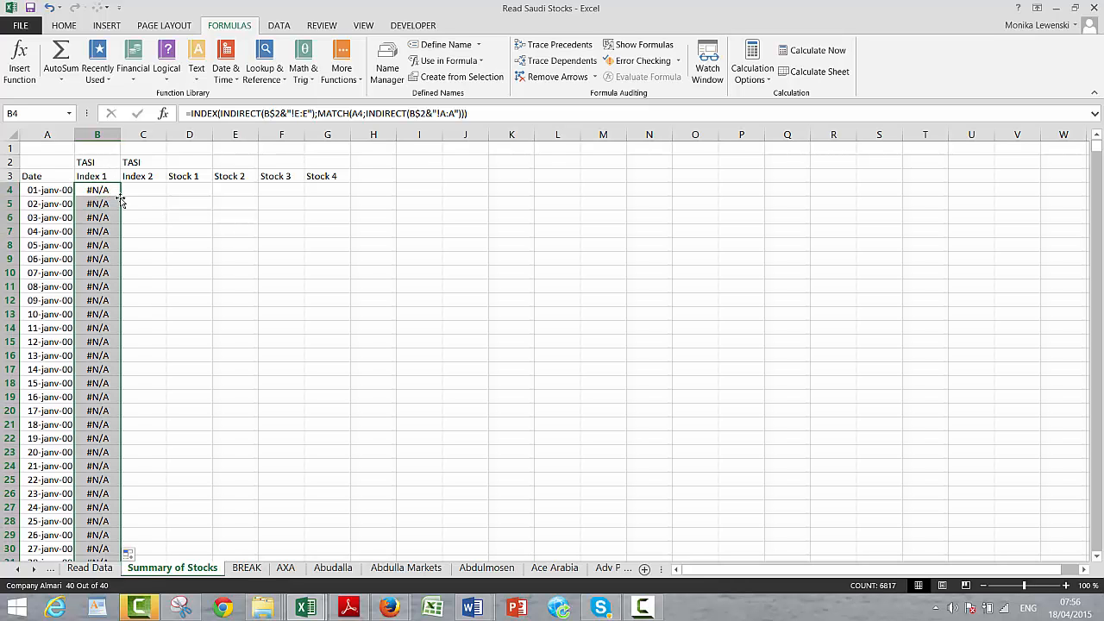
Scan down the Index 1 column on Summary of Stocks for the first date that returns a closing price
{"action": "key", "text": "Down"}
{"action": "key", "text": "Down"}
{"action": "key", "text": "Page_Down"}
{"action": "key", "text": "Page_Down"}
{"action": "key", "text": "Page_Down"}
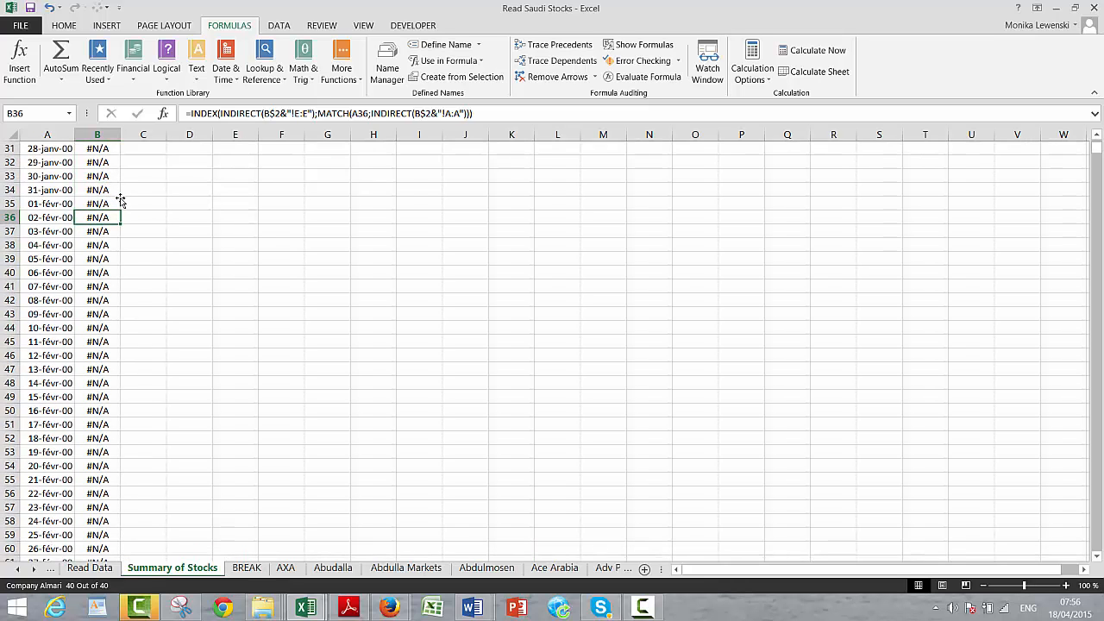
{"action": "key", "text": "Page_Down"}
{"action": "key", "text": "Page_Down"}
{"action": "key", "text": "Page_Down"}
{"action": "key", "text": "Page_Down"}
{"action": "key", "text": "Page_Down"}
{"action": "key", "text": "Page_Down"}
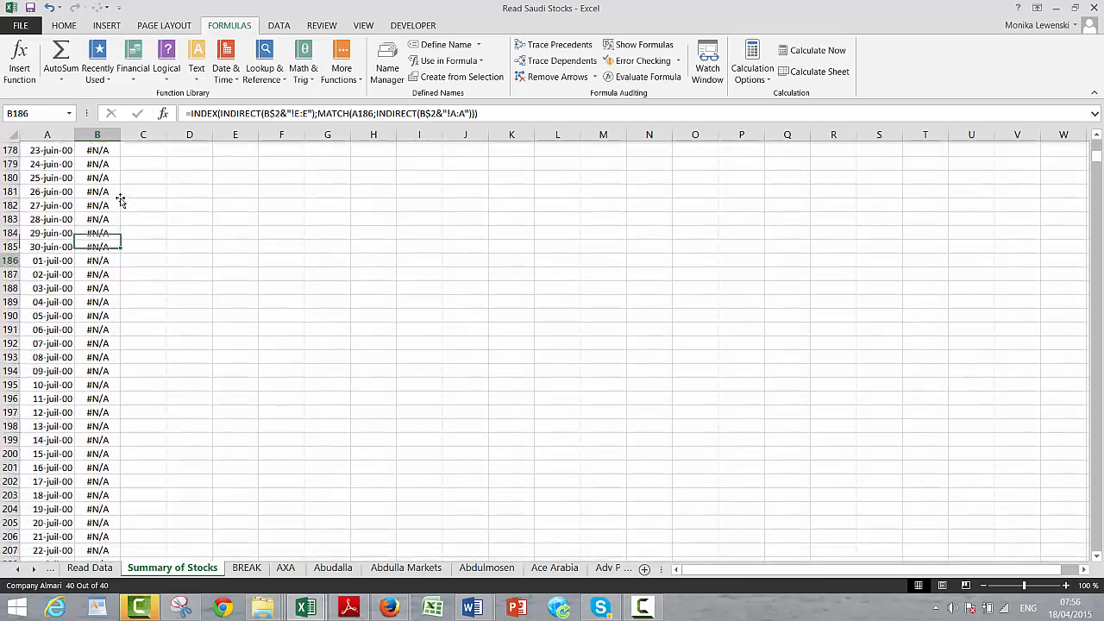
{"action": "key", "text": "Page_Down"}
{"action": "key", "text": "Page_Down"}
{"action": "key", "text": "Page_Down"}
{"action": "key", "text": "Page_Down"}
{"action": "key", "text": "Page_Down"}
{"action": "key", "text": "Page_Down"}
{"action": "key", "text": "Page_Down"}
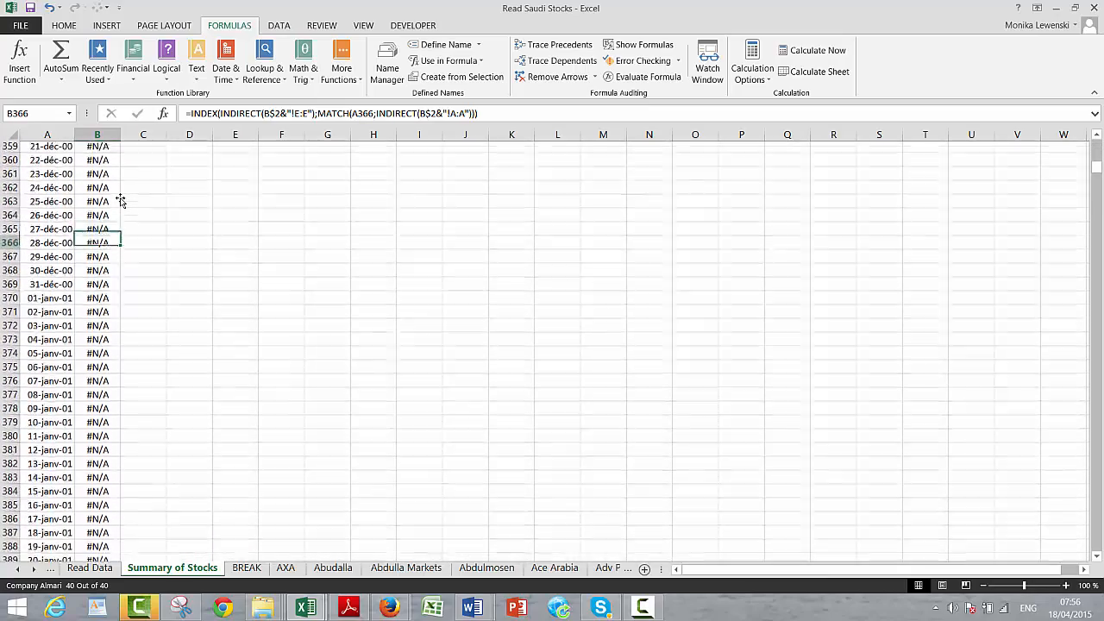
{"action": "key", "text": "Page_Down"}
{"action": "key", "text": "Page_Down"}
{"action": "key", "text": "Page_Down"}
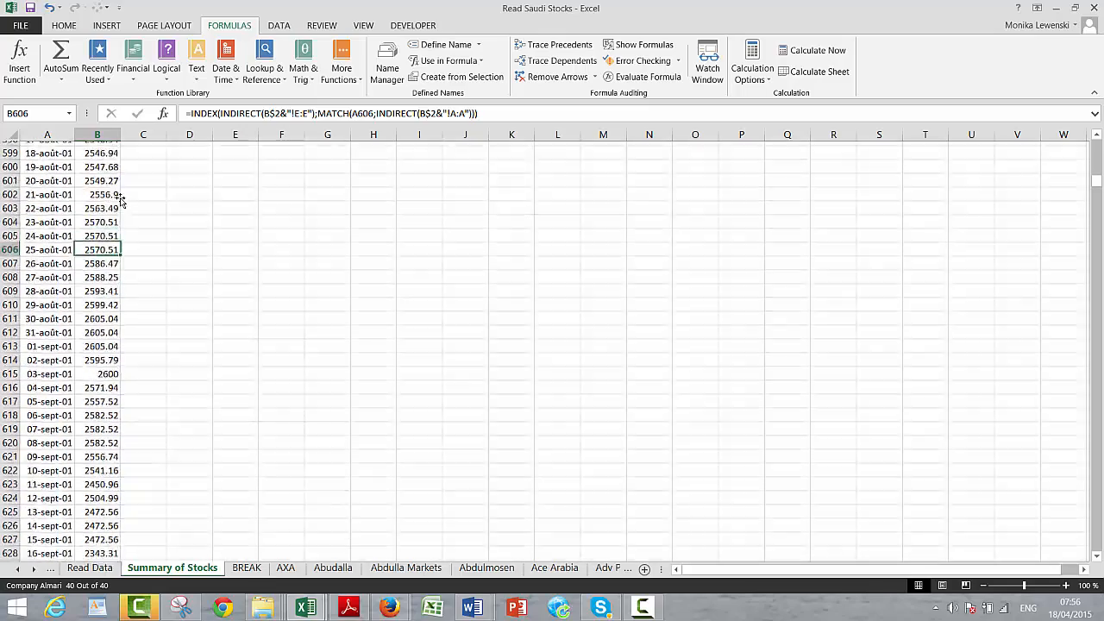
{"action": "key", "text": "Page_Up"}
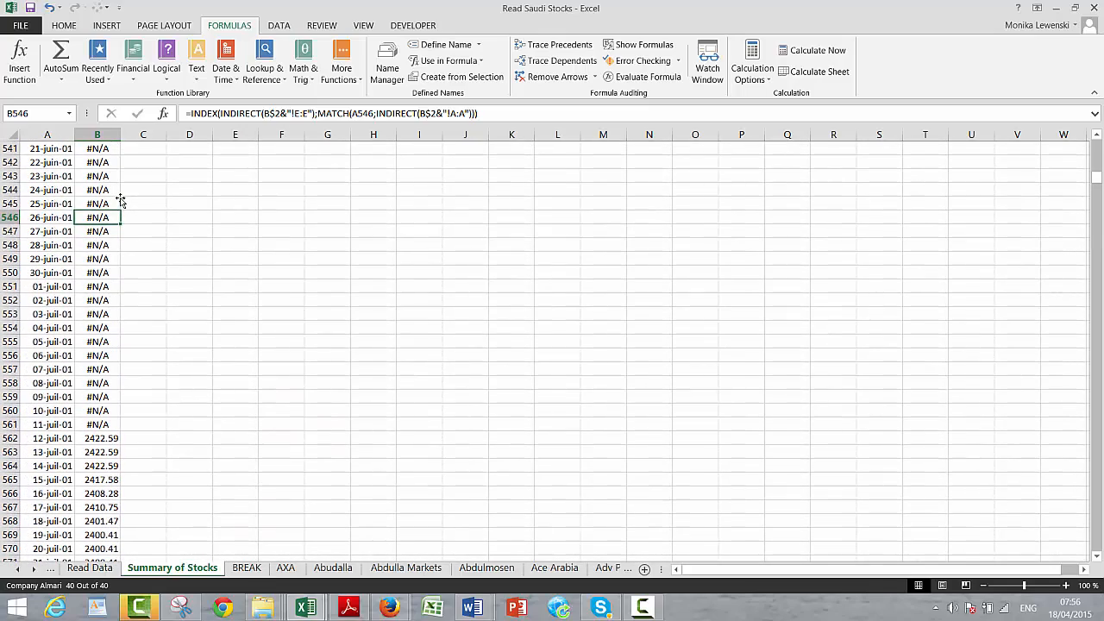
Examine the closing prices returned by the Index 1 formula across the dates from mid-2001 onward
{"action": "key", "text": "Page_Down"}
{"action": "key", "text": "Page_Down"}
{"action": "key", "text": "Page_Down"}
{"action": "key", "text": "Page_Down"}
{"action": "key", "text": "Page_Down"}
{"action": "key", "text": "Page_Down"}
{"action": "key", "text": "Page_Down"}
{"action": "key", "text": "Page_Down"}
{"action": "key", "text": "Page_Down"}
{"action": "key", "text": "Page_Down"}
{"action": "key", "text": "Page_Down"}
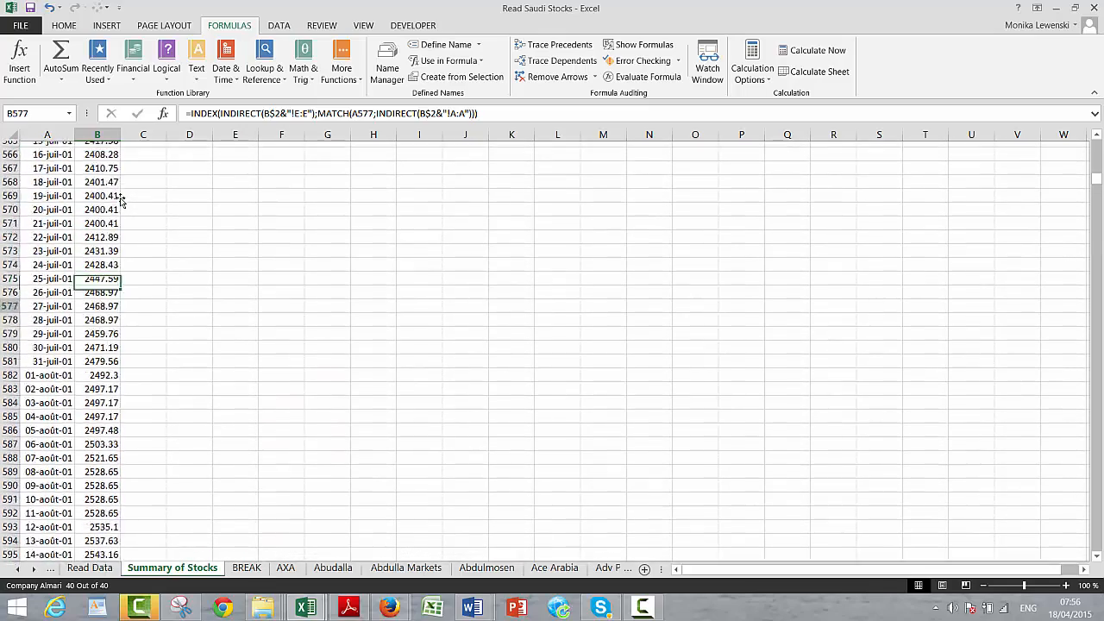
{"action": "key", "text": "Page_Down"}
{"action": "key", "text": "Page_Down"}
{"action": "key", "text": "Page_Down"}
{"action": "key", "text": "Page_Down"}
{"action": "key", "text": "Page_Down"}
{"action": "key", "text": "Page_Down"}
{"action": "key", "text": "Page_Down"}
{"action": "key", "text": "Page_Down"}
{"action": "key", "text": "Page_Down"}
{"action": "key", "text": "Page_Down"}
{"action": "key", "text": "Page_Down"}
{"action": "key", "text": "Page_Down"}
{"action": "key", "text": "Page_Down"}
{"action": "key", "text": "Page_Down"}
{"action": "key", "text": "Page_Down"}
{"action": "key", "text": "Page_Down"}
{"action": "key", "text": "Page_Down"}
{"action": "key", "text": "Page_Down"}
{"action": "key", "text": "Page_Down"}
{"action": "key", "text": "Page_Down"}
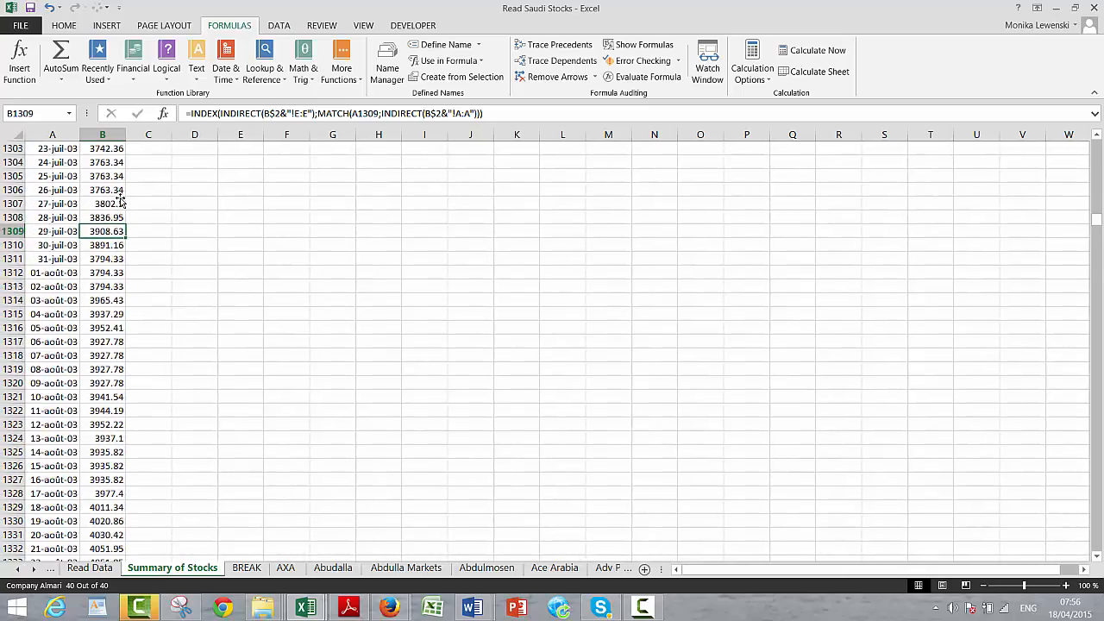
{"action": "key", "text": "Page_Down"}
{"action": "key", "text": "Page_Down"}
{"action": "key", "text": "Page_Down"}
{"action": "key", "text": "Page_Down"}
{"action": "key", "text": "Page_Down"}
{"action": "key", "text": "Page_Down"}
{"action": "key", "text": "Page_Down"}
{"action": "key", "text": "Page_Down"}
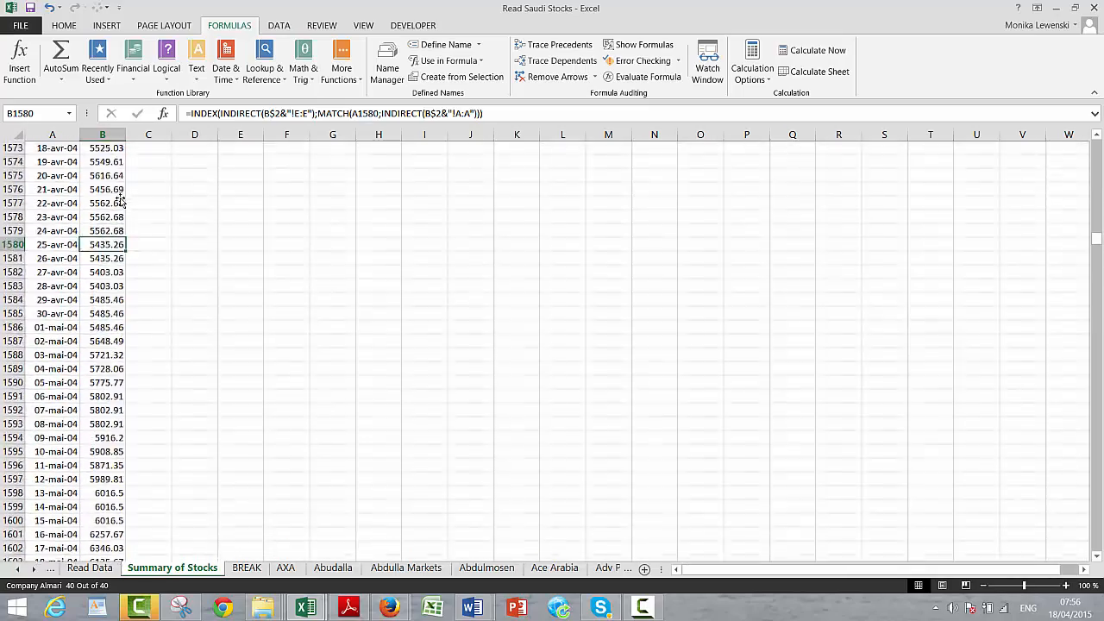
{"action": "key", "text": "Page_Down"}
{"action": "key", "text": "Page_Down"}
{"action": "key", "text": "Page_Down"}
{"action": "key", "text": "Page_Down"}
{"action": "key", "text": "Page_Down"}
{"action": "key", "text": "Page_Down"}
{"action": "key", "text": "Page_Down"}
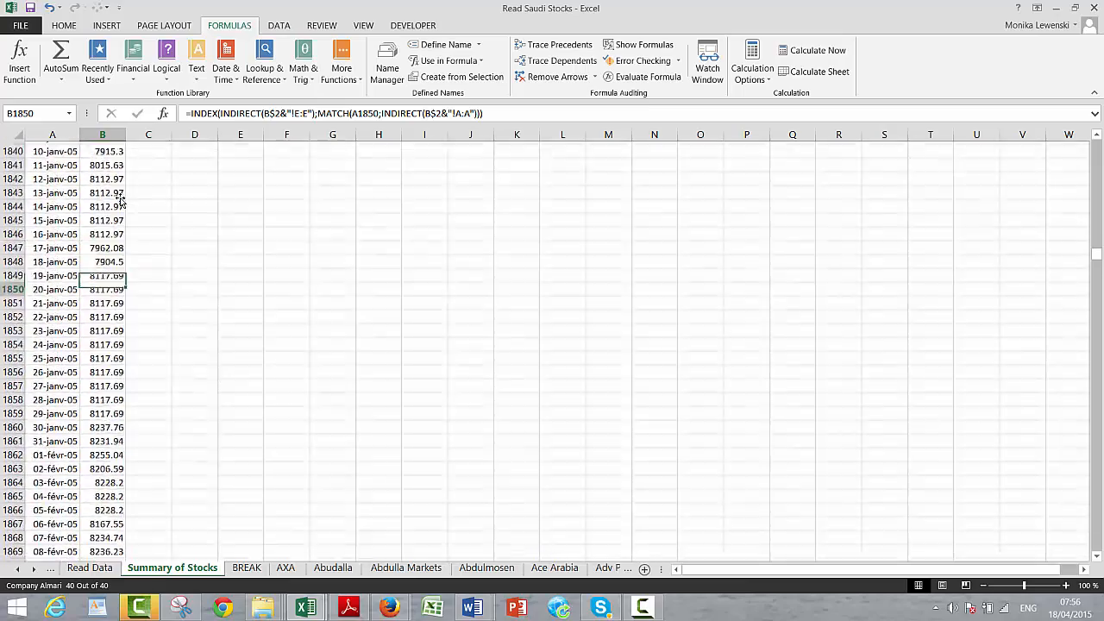
{"action": "key", "text": "Page_Down"}
{"action": "key", "text": "Page_Down"}
{"action": "key", "text": "Page_Down"}
{"action": "key", "text": "Page_Down"}
{"action": "key", "text": "Page_Down"}
{"action": "key", "text": "Page_Down"}
{"action": "key", "text": "Page_Down"}
{"action": "key", "text": "Page_Down"}
{"action": "key", "text": "Page_Down"}
{"action": "key", "text": "Page_Down"}
{"action": "key", "text": "Page_Down"}
{"action": "key", "text": "Page_Down"}
{"action": "key", "text": "Page_Down"}
{"action": "key", "text": "Page_Down"}
{"action": "key", "text": "Page_Down"}
{"action": "key", "text": "Page_Down"}
{"action": "key", "text": "Page_Down"}
{"action": "key", "text": "Page_Down"}
{"action": "key", "text": "Page_Down"}
{"action": "key", "text": "Page_Down"}
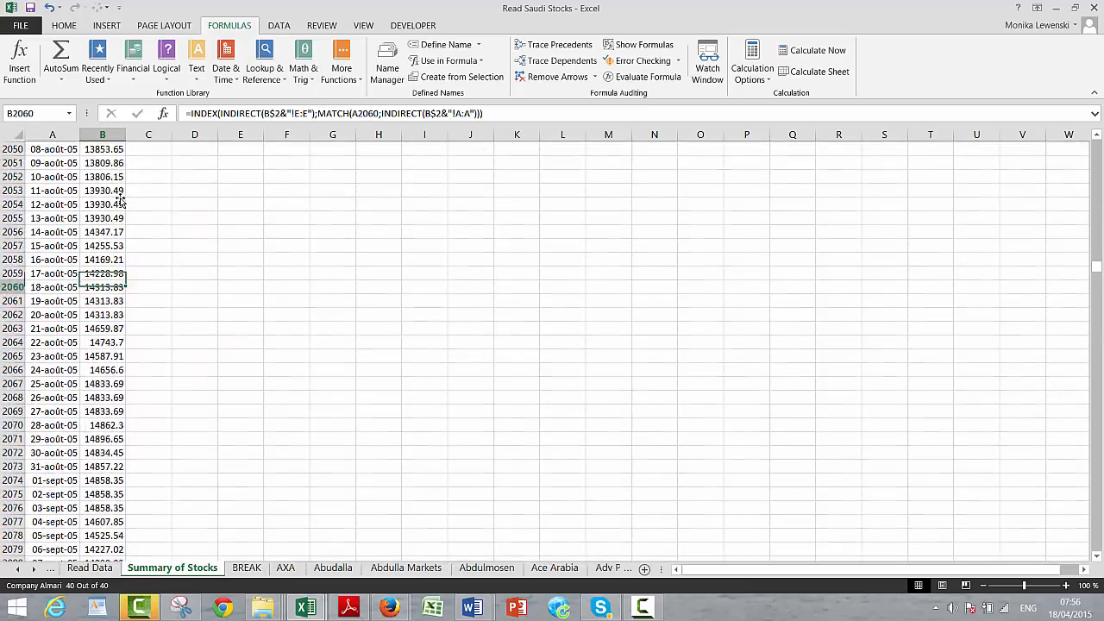
Go back up the Index 1 column to the first dates and inspect the index name formula in B2
{"action": "key", "text": "Page_Up"}
{"action": "key", "text": "Page_Up"}
{"action": "key", "text": "Page_Up"}
{"action": "key", "text": "Page_Up"}
{"action": "key", "text": "Page_Up"}
{"action": "key", "text": "Page_Up"}
{"action": "key", "text": "Page_Up"}
{"action": "key", "text": "Page_Up"}
{"action": "key", "text": "Page_Up"}
{"action": "key", "text": "Page_Up"}
{"action": "key", "text": "Page_Up"}
{"action": "key", "text": "Page_Up"}
{"action": "key", "text": "Page_Up"}
{"action": "key", "text": "Page_Up"}
{"action": "key", "text": "Page_Up"}
{"action": "key", "text": "Page_Up"}
{"action": "key", "text": "Page_Up"}
{"action": "key", "text": "Page_Up"}
{"action": "key", "text": "Page_Up"}
{"action": "key", "text": "Page_Up"}
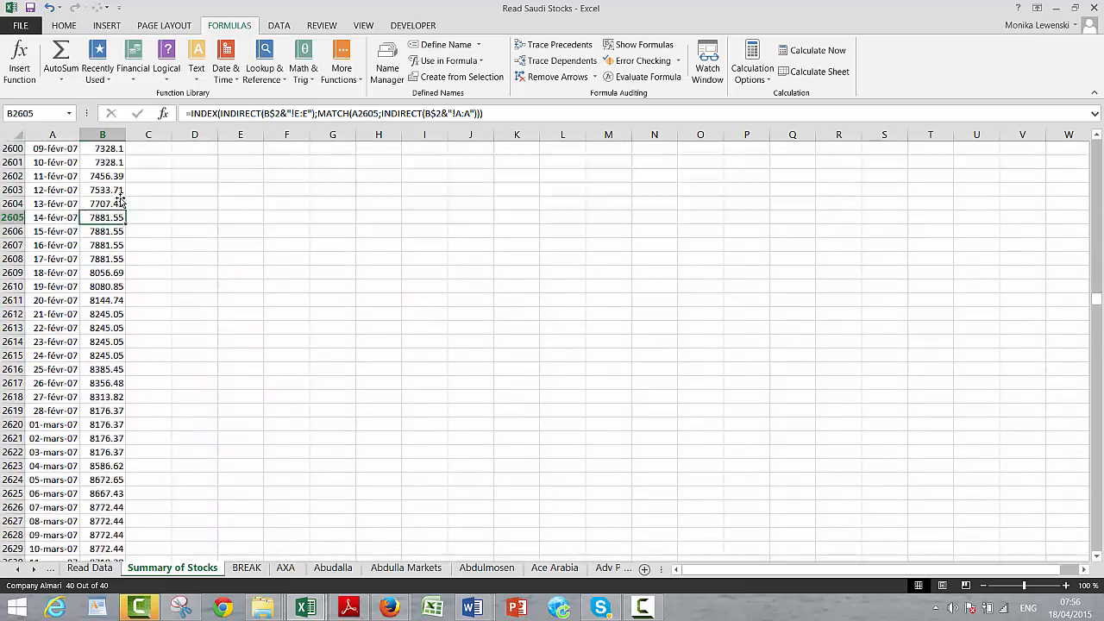
{"action": "key", "text": "Page_Up"}
{"action": "key", "text": "Page_Up"}
{"action": "key", "text": "Page_Up"}
{"action": "key", "text": "Page_Up"}
{"action": "key", "text": "Page_Up"}
{"action": "key", "text": "Page_Up"}
{"action": "key", "text": "Page_Up"}
{"action": "key", "text": "Page_Up"}
{"action": "key", "text": "Page_Up"}
{"action": "key", "text": "Page_Up"}
{"action": "key", "text": "Page_Up"}
{"action": "key", "text": "Page_Up"}
{"action": "key", "text": "Page_Up"}
{"action": "key", "text": "Page_Up"}
{"action": "key", "text": "Page_Up"}
{"action": "key", "text": "Page_Up"}
{"action": "key", "text": "Page_Up"}
{"action": "key", "text": "Page_Up"}
{"action": "key", "text": "Page_Up"}
{"action": "key", "text": "Page_Up"}
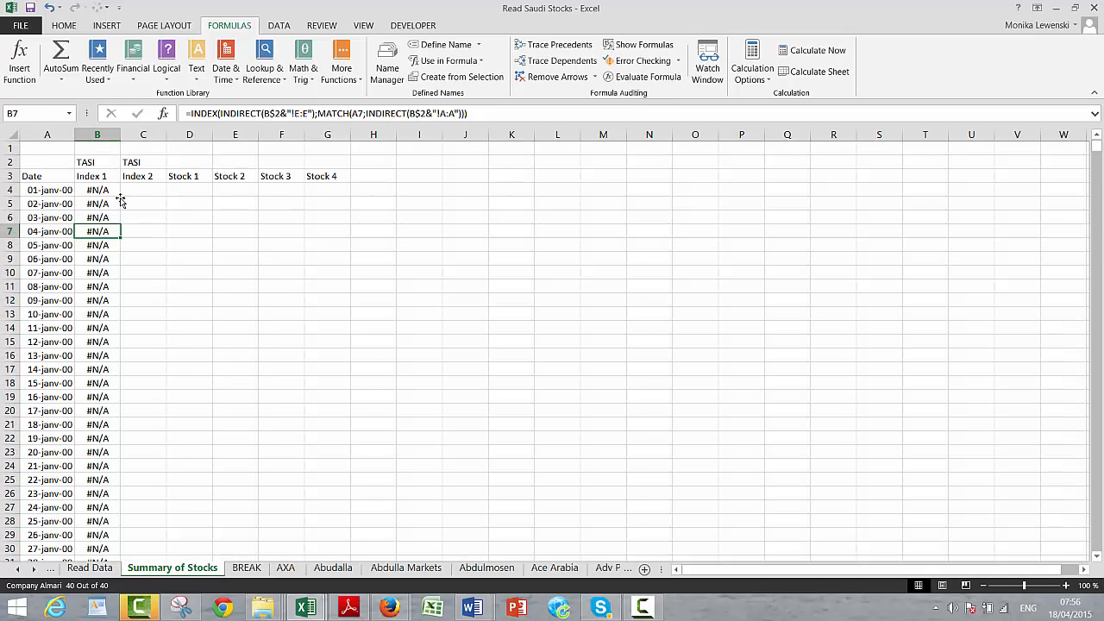
{"action": "key", "text": "Up"}
{"action": "key", "text": "Up"}
{"action": "key", "text": "Up"}
{"action": "key", "text": "Up"}
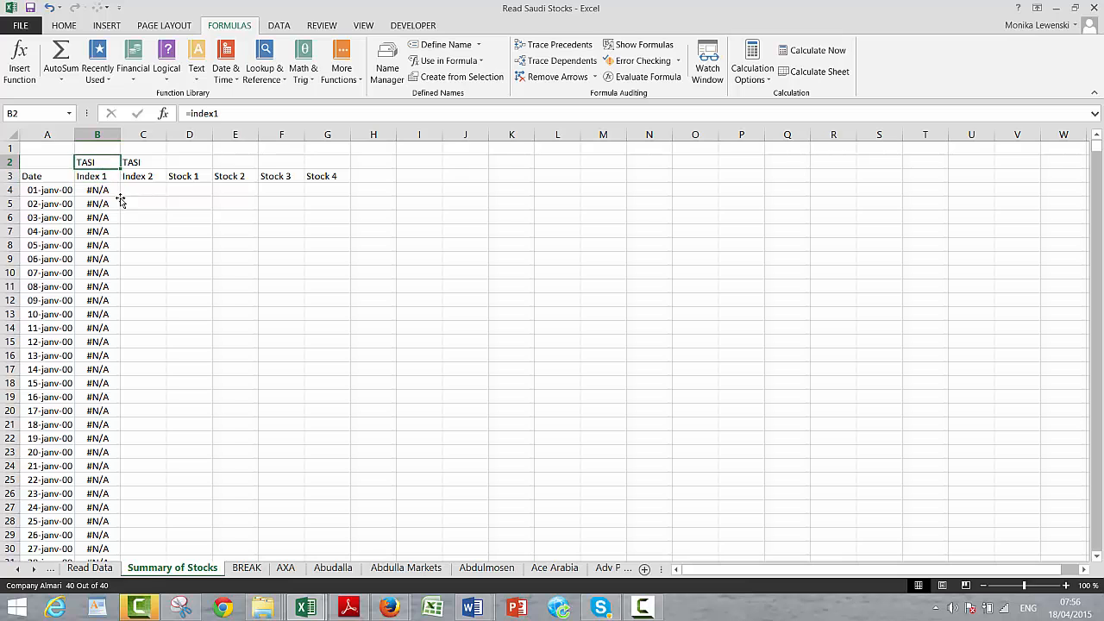
View the price data on the Adv Petrochem and Agri and Food sheets
{"action": "left_click", "coordinate": [550, 571]}
{"action": "left_click", "coordinate": [608, 569]}
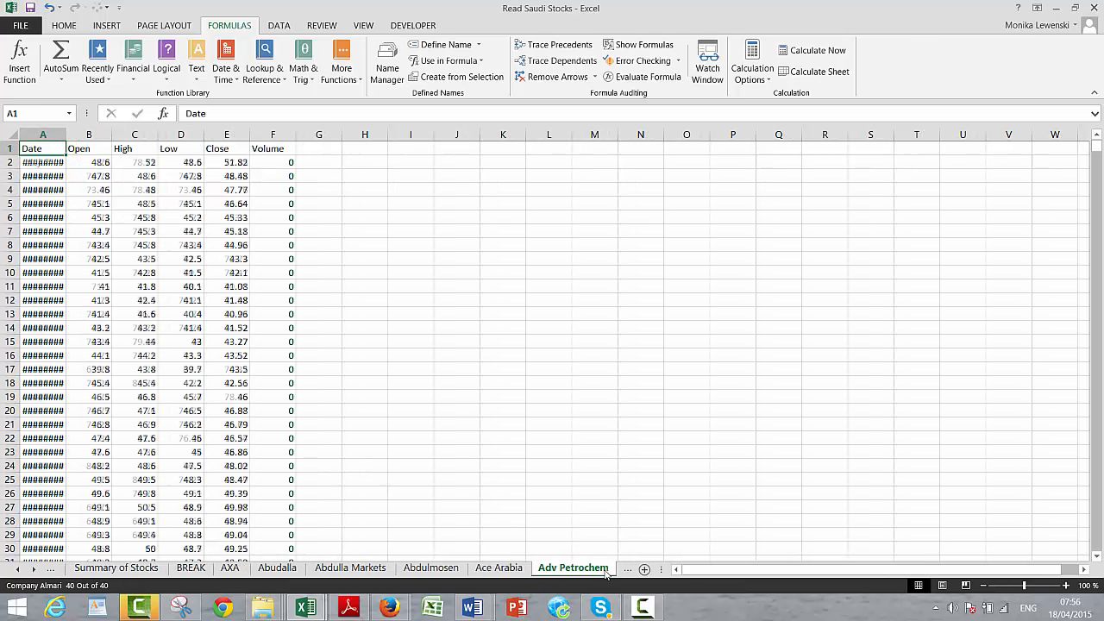
{"action": "left_click", "coordinate": [616, 569]}
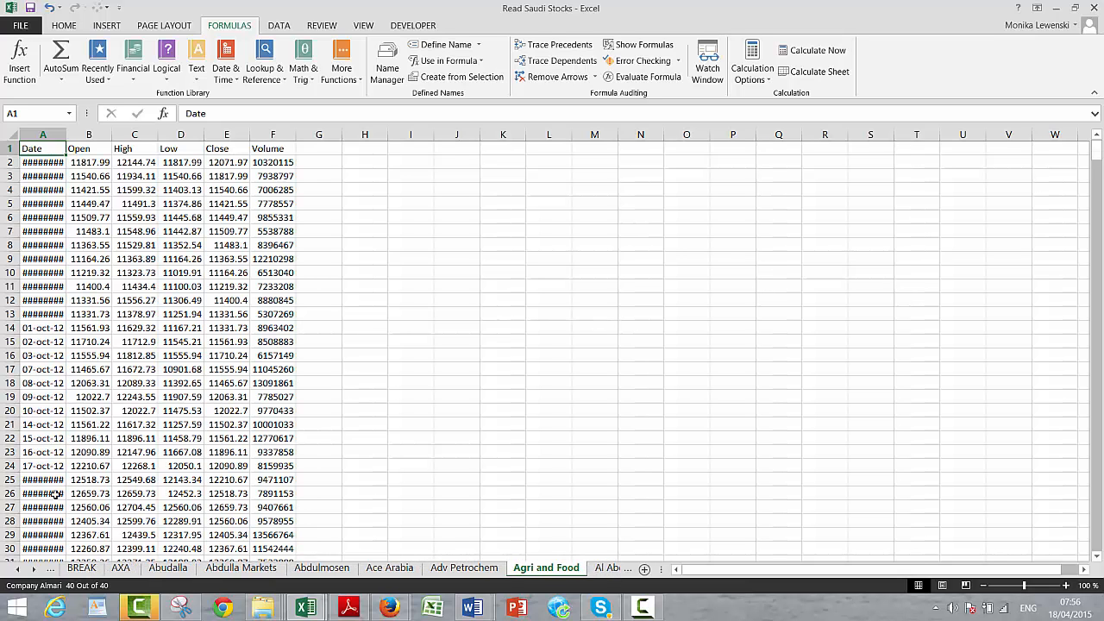
Go back to Summary of Stocks and review the INDEX, MATCH and INDIRECT formula in B4
{"action": "key", "text": "ctrl+Page_Up"}
{"action": "key", "text": "ctrl+Page_Up"}
{"action": "key", "text": "ctrl+Page_Up"}
{"action": "key", "text": "ctrl+Page_Up"}
{"action": "key", "text": "ctrl+Page_Up"}
{"action": "key", "text": "ctrl+Page_Up"}
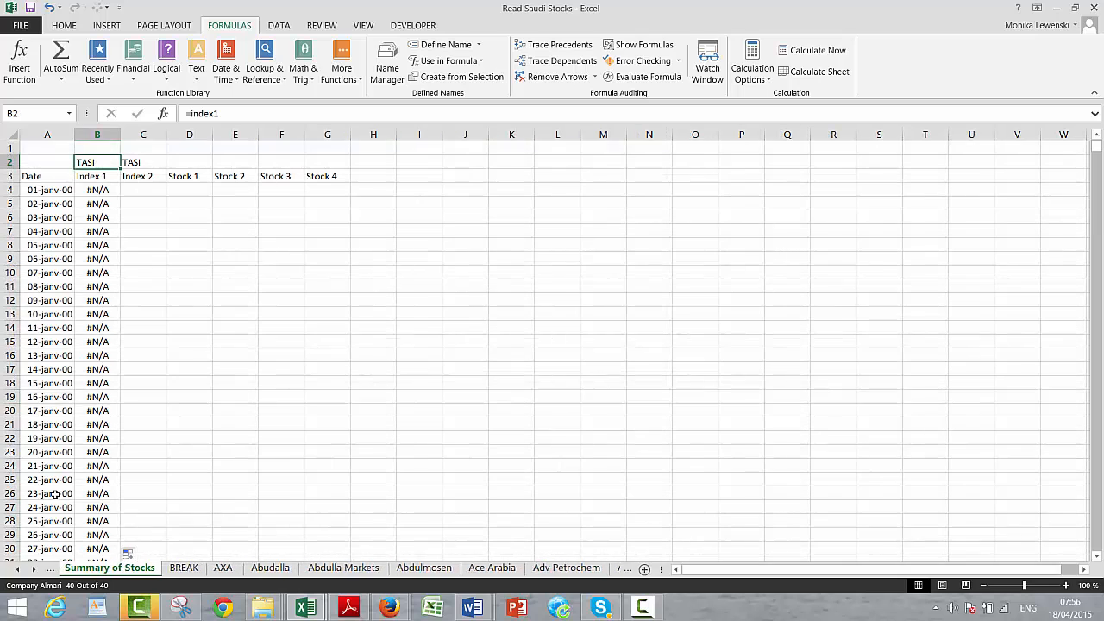
{"action": "key", "text": "ctrl+Page_Down"}
{"action": "key", "text": "ctrl+Page_Up"}
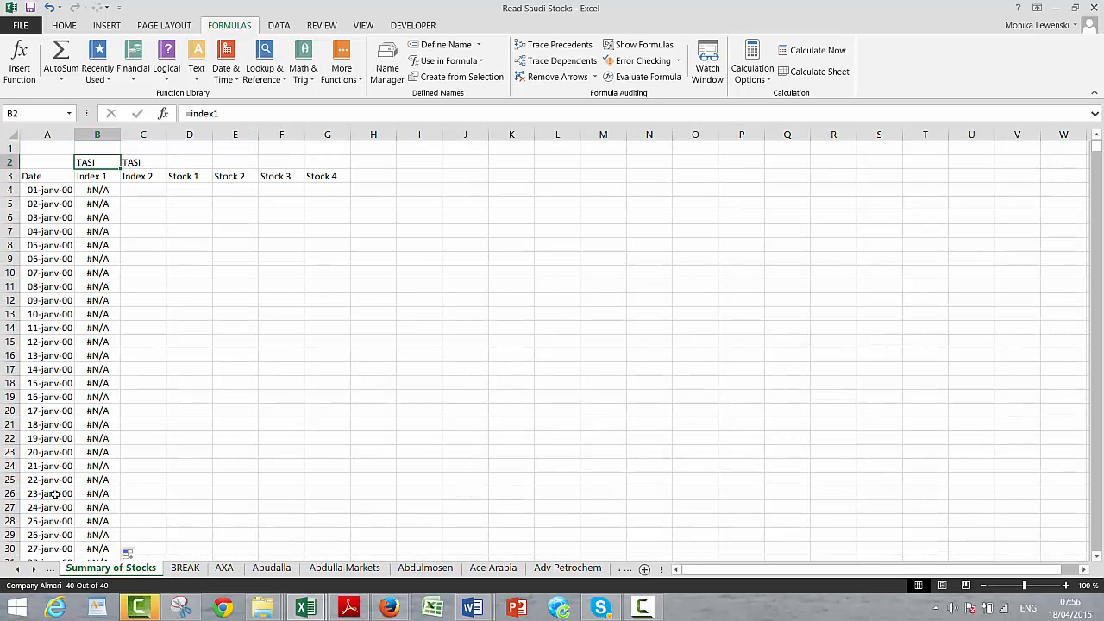
{"action": "key", "text": "Down"}
{"action": "key", "text": "Down"}
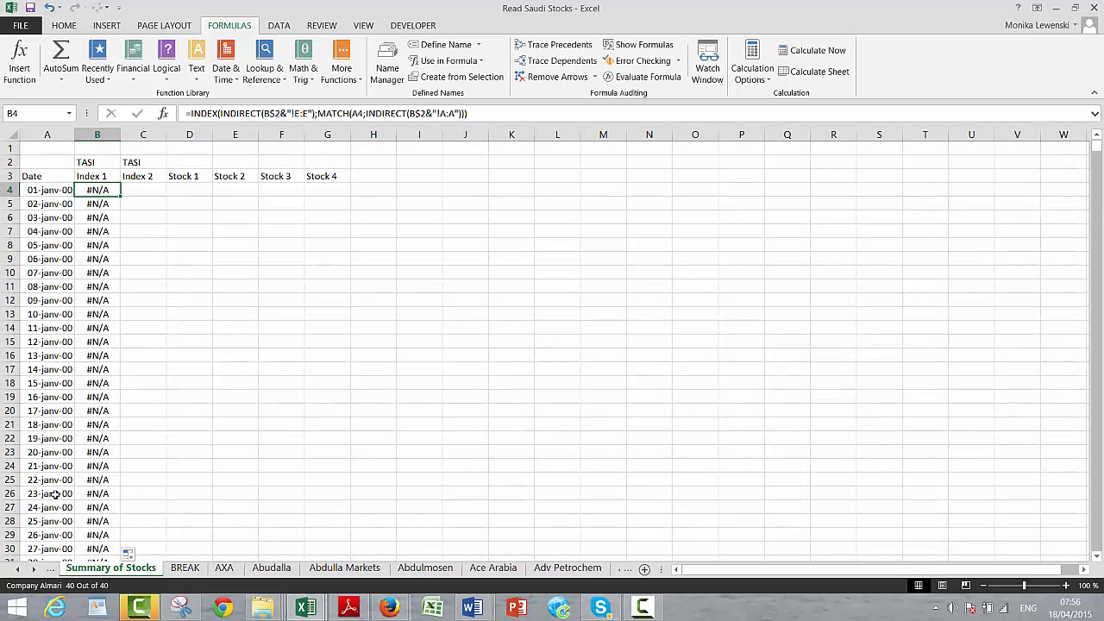
In B4, change the first INDIRECT to INDIRECT("'"&B$2&"'!E:E") and fill the formula down the Index 1 column
{"action": "key", "text": "F2"}
{"action": "key", "text": "Left"}
{"action": "key", "text": "Left"}
{"action": "key", "text": "Left"}
{"action": "key", "text": "Left"}
{"action": "key", "text": "Left"}
{"action": "key", "text": "Left"}
{"action": "key", "text": "Left"}
{"action": "key", "text": "Left"}
{"action": "key", "text": "Left"}
{"action": "key", "text": "Left"}
{"action": "key", "text": "Left"}
{"action": "key", "text": "Left"}
{"action": "key", "text": "Left"}
{"action": "key", "text": "Left"}
{"action": "key", "text": "Left"}
{"action": "key", "text": "Left"}
{"action": "key", "text": "Left"}
{"action": "key", "text": "Left"}
{"action": "key", "text": "Left"}
{"action": "key", "text": "Left"}
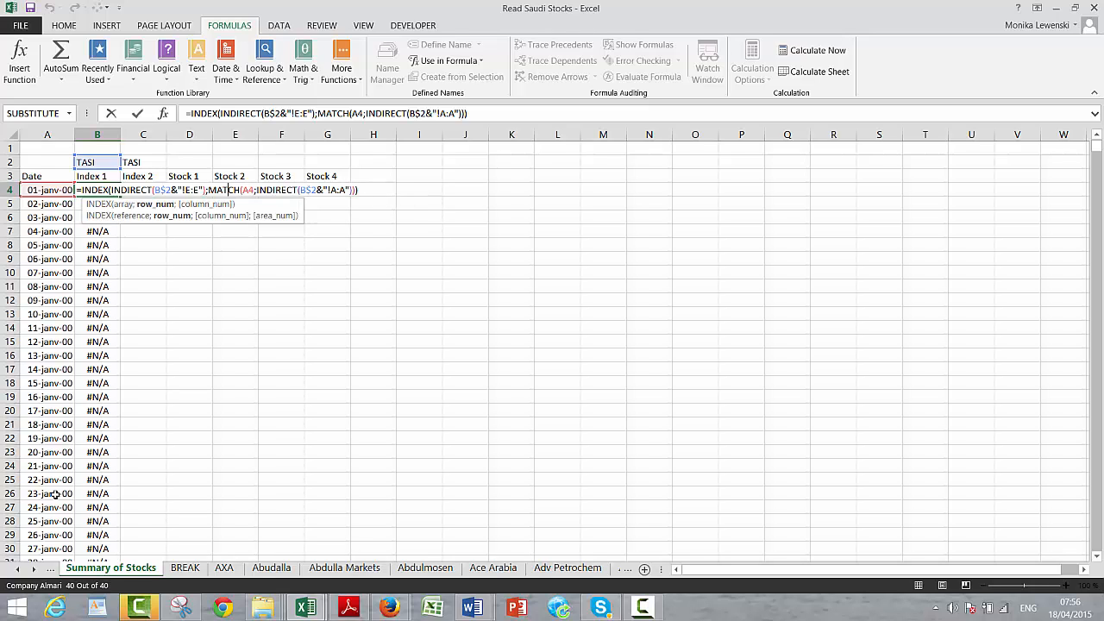
{"action": "key", "text": "Left"}
{"action": "key", "text": "Left"}
{"action": "key", "text": "Left"}
{"action": "key", "text": "Left"}
{"action": "key", "text": "Left"}
{"action": "key", "text": "Left"}
{"action": "key", "text": "Left"}
{"action": "key", "text": "Left"}
{"action": "key", "text": "Left"}
{"action": "key", "text": "Left"}
{"action": "key", "text": "Left"}
{"action": "key", "text": "Left"}
{"action": "type", "text": "\""}
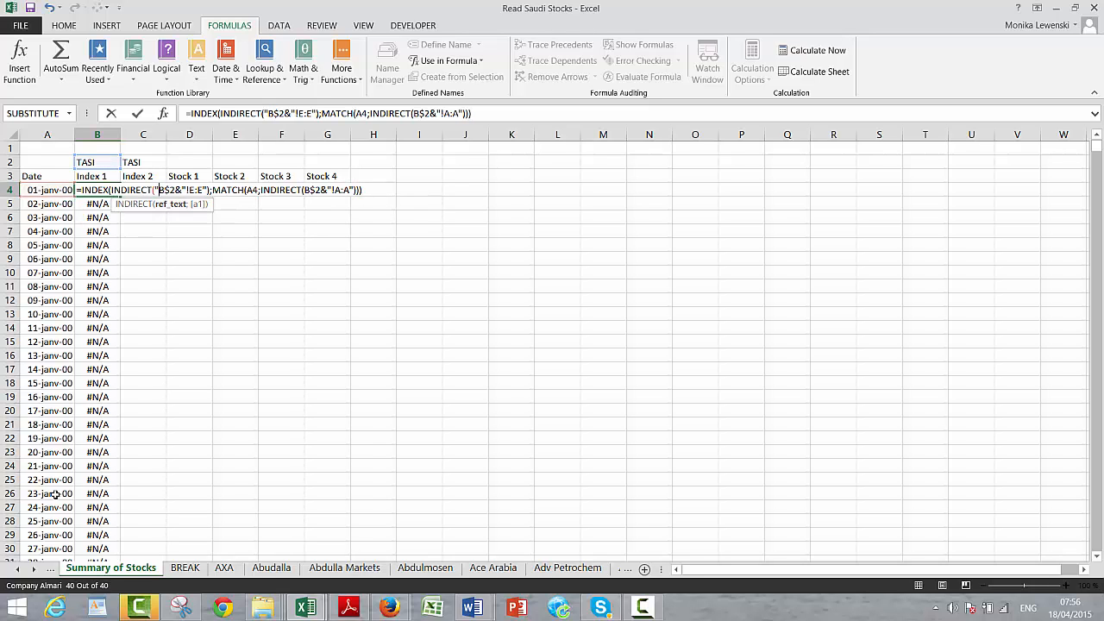
{"action": "type", "text": "'"}
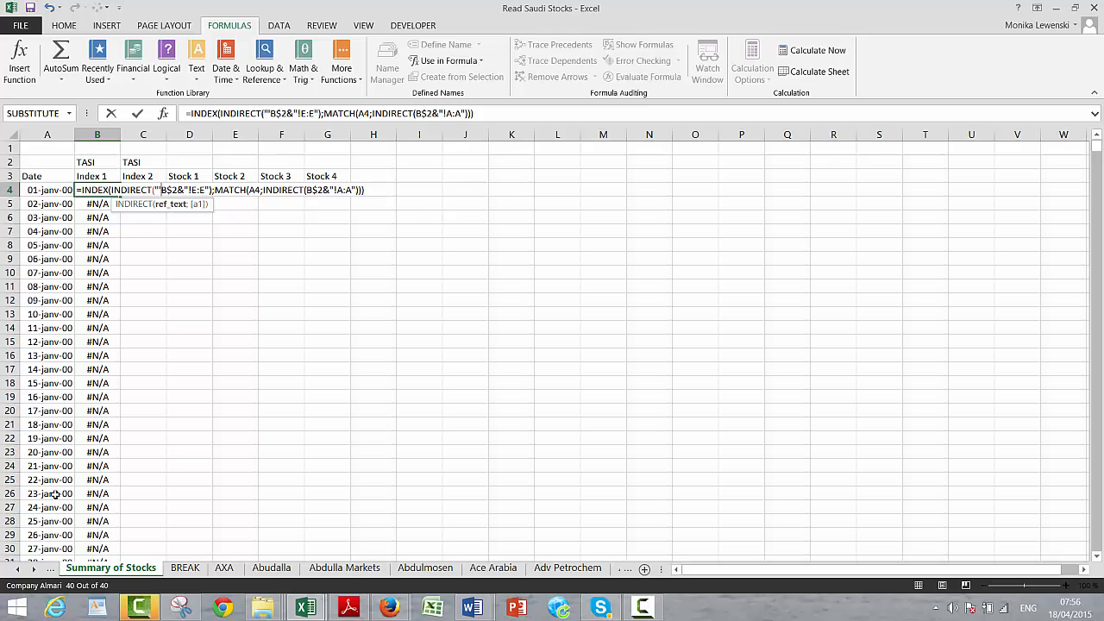
{"action": "type", "text": "\""}
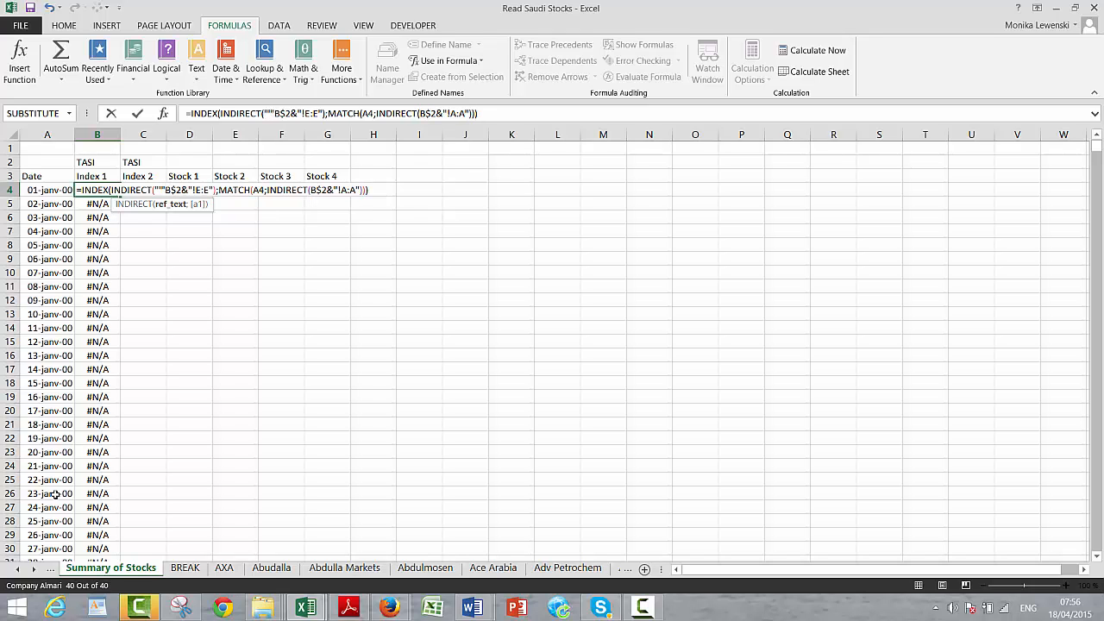
{"action": "type", "text": "&"}
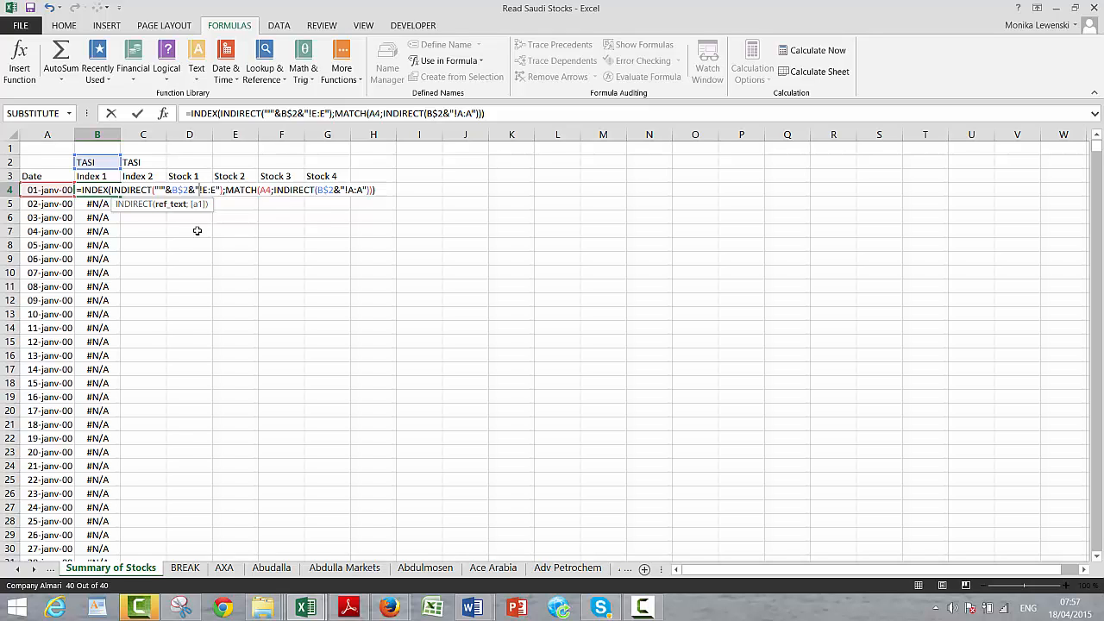
{"action": "type", "text": "'"}
{"action": "key", "text": "ctrl+Return"}
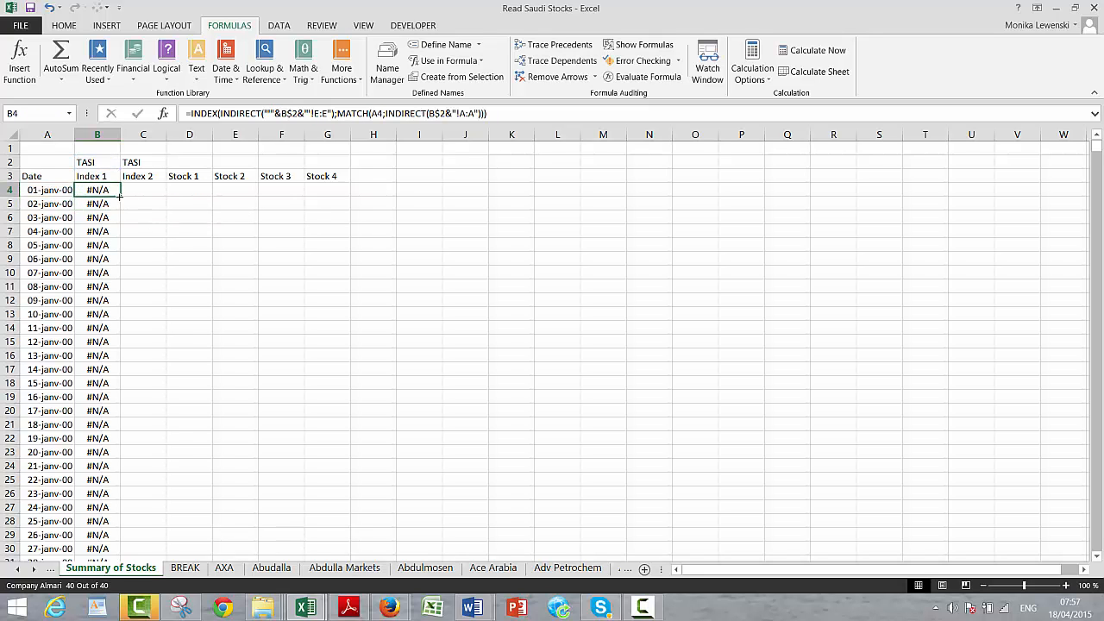
{"action": "double_click", "coordinate": [121, 197]}
Examine the Index 1 results down the column as far as the August and September 2001 dates
{"action": "key", "text": "Down"}
{"action": "key", "text": "Down"}
{"action": "key", "text": "Down"}
{"action": "key", "text": "Down"}
{"action": "key", "text": "Down"}
{"action": "key", "text": "Down"}
{"action": "key", "text": "Down"}
{"action": "key", "text": "Down"}
{"action": "key", "text": "Down"}
{"action": "key", "text": "Down"}
{"action": "key", "text": "Down"}
{"action": "key", "text": "Down"}
{"action": "key", "text": "Down"}
{"action": "key", "text": "Down"}
{"action": "key", "text": "Down"}
{"action": "key", "text": "Down"}
{"action": "key", "text": "Down"}
{"action": "key", "text": "Down"}
{"action": "key", "text": "Down"}
{"action": "key", "text": "Down"}
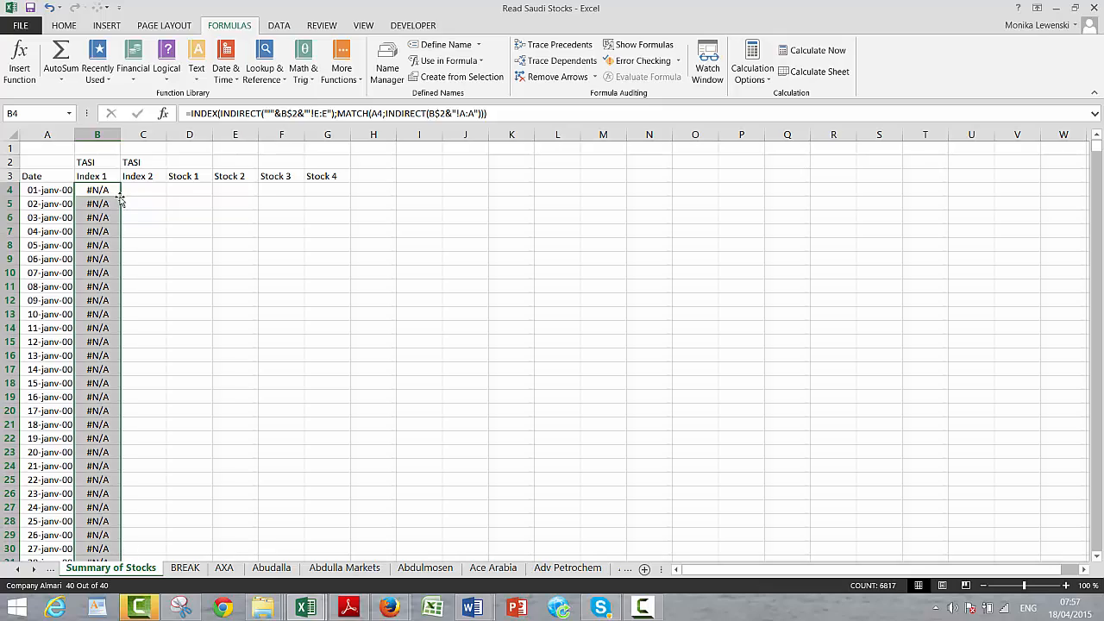
{"action": "key", "text": "Down"}
{"action": "key", "text": "Down"}
{"action": "key", "text": "Down"}
{"action": "key", "text": "Down"}
{"action": "key", "text": "Down"}
{"action": "key", "text": "Down"}
{"action": "key", "text": "Down"}
{"action": "key", "text": "Down"}
{"action": "key", "text": "Down"}
{"action": "key", "text": "Down"}
{"action": "key", "text": "Down"}
{"action": "key", "text": "Down"}
{"action": "key", "text": "Down"}
{"action": "key", "text": "Down"}
{"action": "key", "text": "Down"}
{"action": "key", "text": "Down"}
{"action": "key", "text": "Down"}
{"action": "key", "text": "Down"}
{"action": "key", "text": "Down"}
{"action": "key", "text": "Down"}
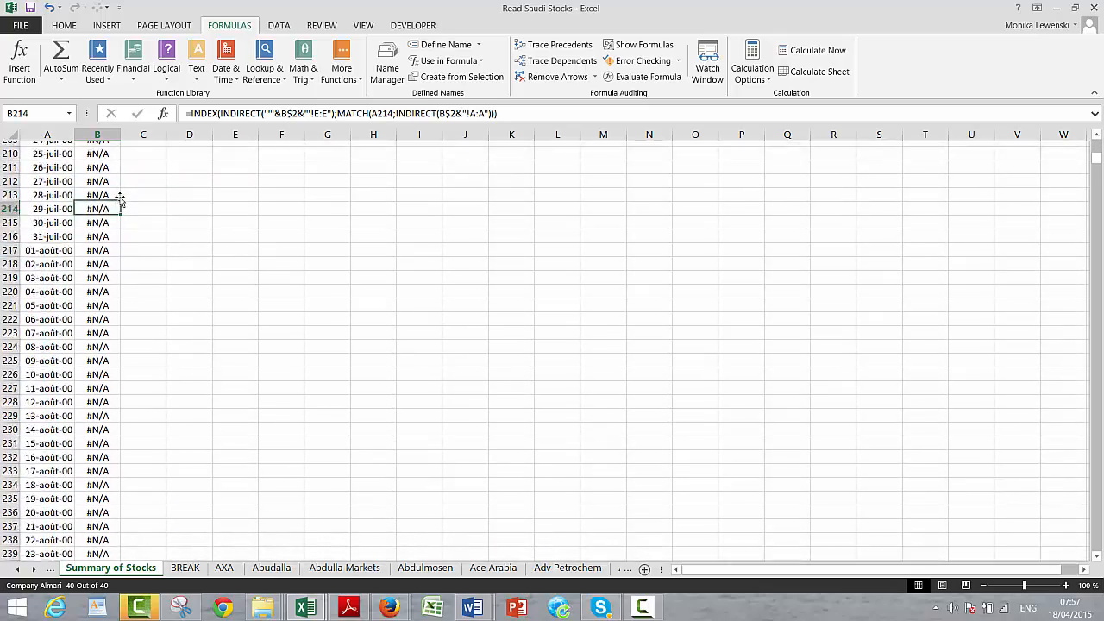
{"action": "key", "text": "Down"}
{"action": "key", "text": "Down"}
{"action": "key", "text": "Down"}
{"action": "key", "text": "Down"}
{"action": "key", "text": "Down"}
{"action": "key", "text": "Down"}
{"action": "key", "text": "Down"}
{"action": "key", "text": "Down"}
{"action": "key", "text": "Down"}
{"action": "key", "text": "Down"}
{"action": "key", "text": "Down"}
{"action": "key", "text": "Down"}
{"action": "key", "text": "Down"}
{"action": "key", "text": "Down"}
{"action": "key", "text": "Down"}
{"action": "key", "text": "Down"}
{"action": "key", "text": "Down"}
{"action": "key", "text": "Down"}
{"action": "key", "text": "Down"}
{"action": "key", "text": "Down"}
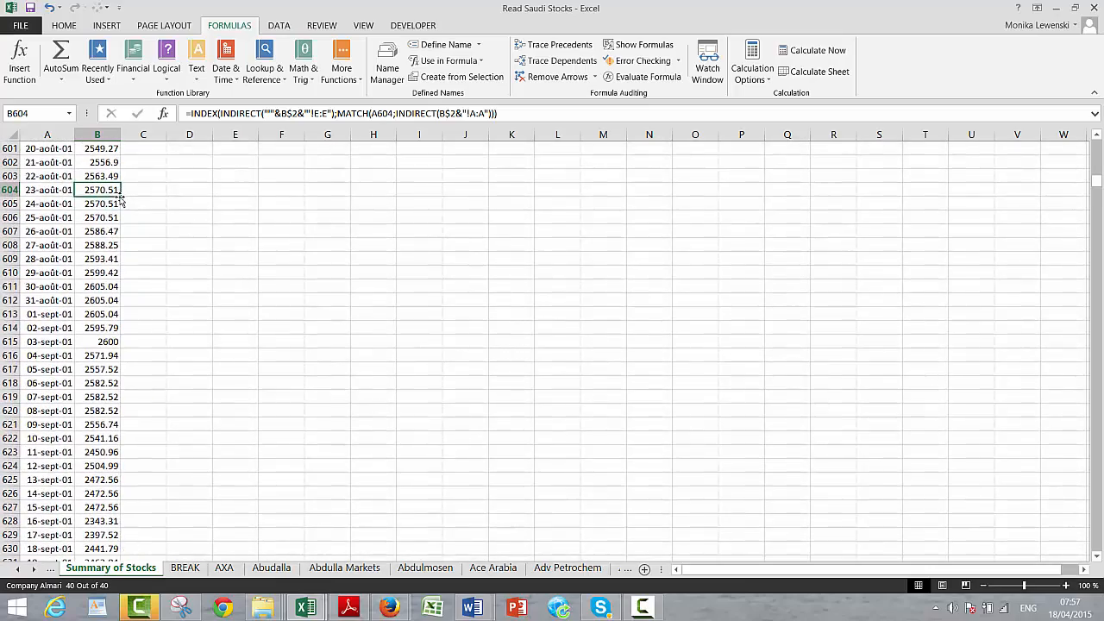
Return to the first date in the Index 1 column and review the formula in B4
{"action": "key", "text": "Page_Up"}
{"action": "key", "text": "Page_Up"}
{"action": "key", "text": "Page_Up"}
{"action": "key", "text": "Page_Up"}
{"action": "key", "text": "Page_Up"}
{"action": "key", "text": "Page_Up"}
{"action": "key", "text": "Page_Up"}
{"action": "key", "text": "Page_Up"}
{"action": "key", "text": "Page_Up"}
{"action": "key", "text": "Page_Up"}
{"action": "key", "text": "Page_Up"}
{"action": "key", "text": "Page_Up"}
{"action": "key", "text": "Page_Up"}
{"action": "key", "text": "Page_Up"}
{"action": "key", "text": "Page_Up"}
{"action": "key", "text": "Page_Up"}
{"action": "key", "text": "Page_Up"}
{"action": "key", "text": "Page_Up"}
{"action": "key", "text": "Page_Up"}
{"action": "key", "text": "Page_Up"}
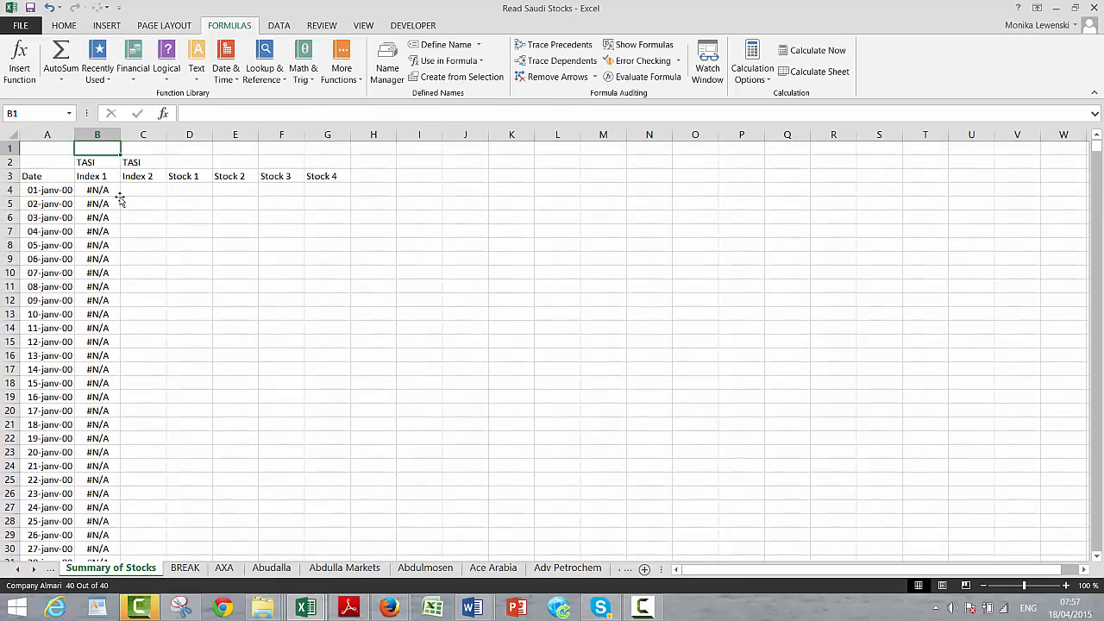
{"action": "key", "text": "Up"}
{"action": "key", "text": "Up"}
{"action": "key", "text": "Up"}
{"action": "key", "text": "Down"}
{"action": "key", "text": "Down"}
{"action": "key", "text": "Down"}
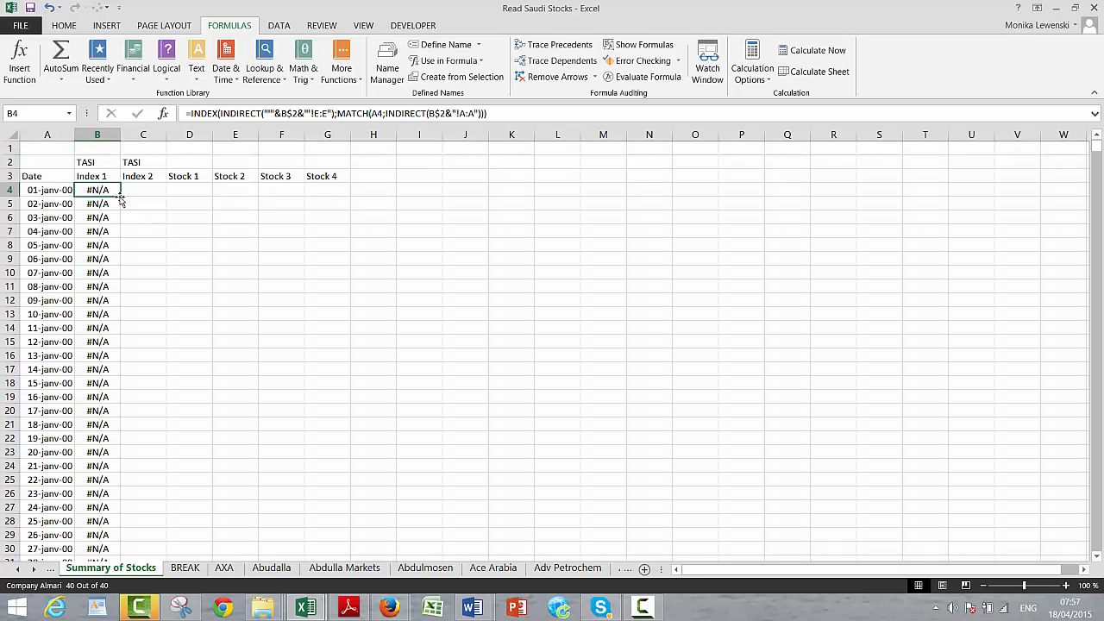
{"action": "key", "text": "Right"}
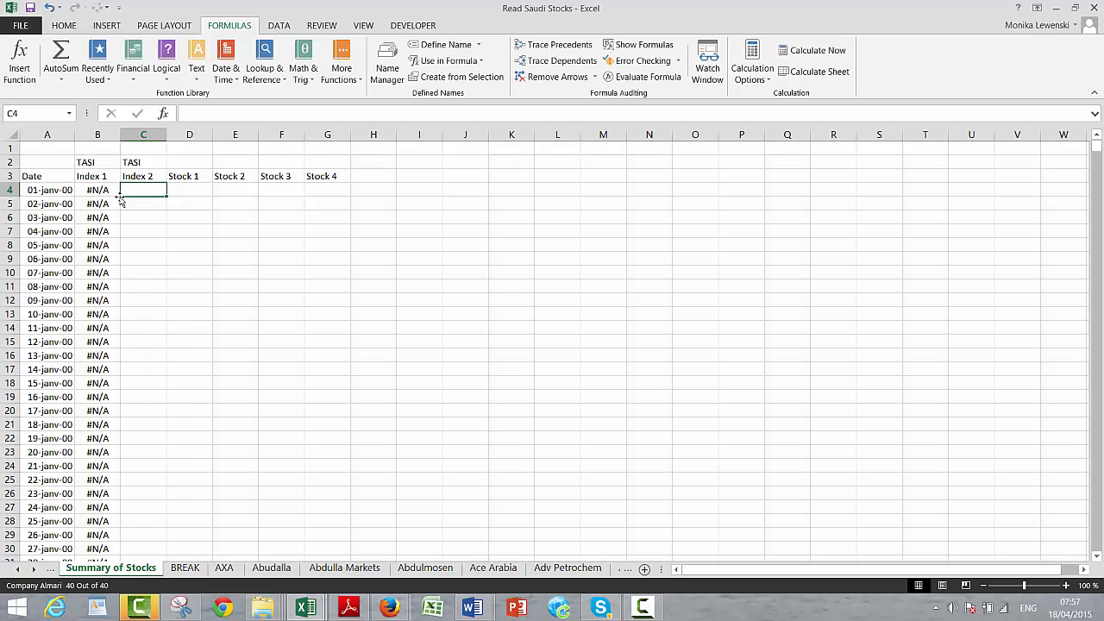
{"action": "key", "text": "Left"}
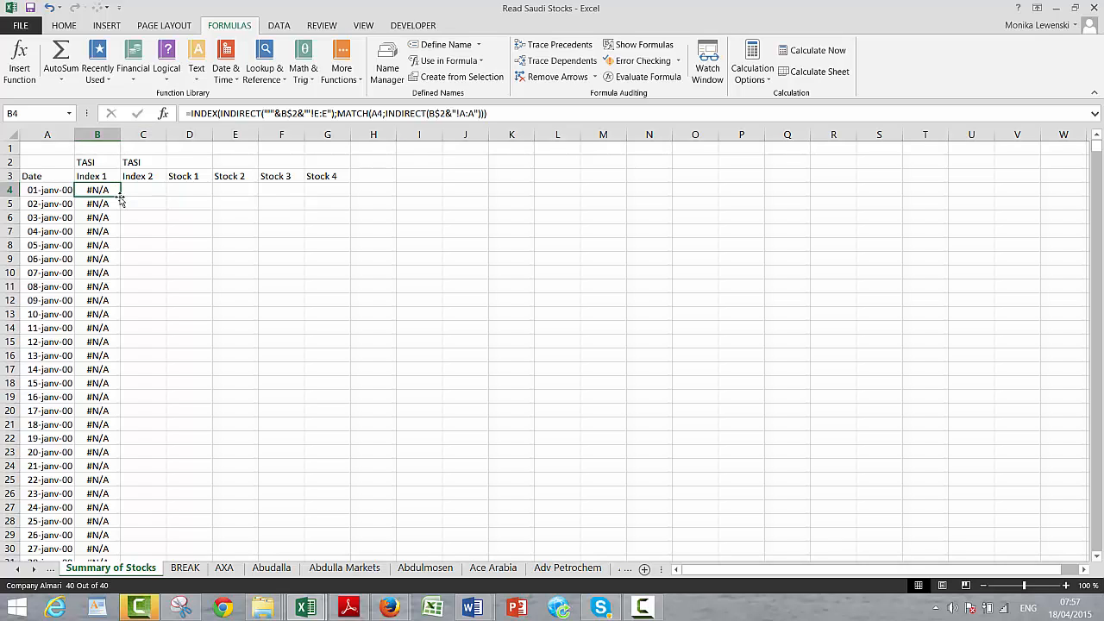
In B4, change the INDIRECT inside MATCH to INDIRECT("'"&B$2&"'!A:A") and fill the formula down the Index 1 column
{"action": "key", "text": "F2"}
{"action": "key", "text": "Left"}
{"action": "key", "text": "Left"}
{"action": "key", "text": "Left"}
{"action": "key", "text": "Left"}
{"action": "key", "text": "Left"}
{"action": "key", "text": "Left"}
{"action": "key", "text": "Left"}
{"action": "key", "text": "Left"}
{"action": "key", "text": "Left"}
{"action": "key", "text": "Left"}
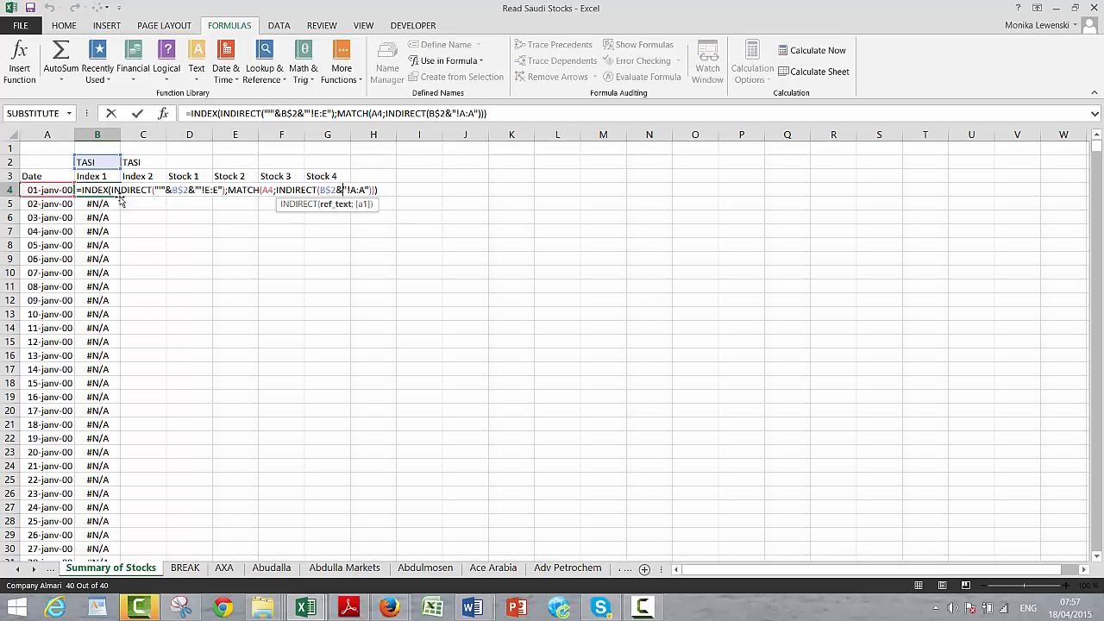
{"action": "type", "text": "\""}
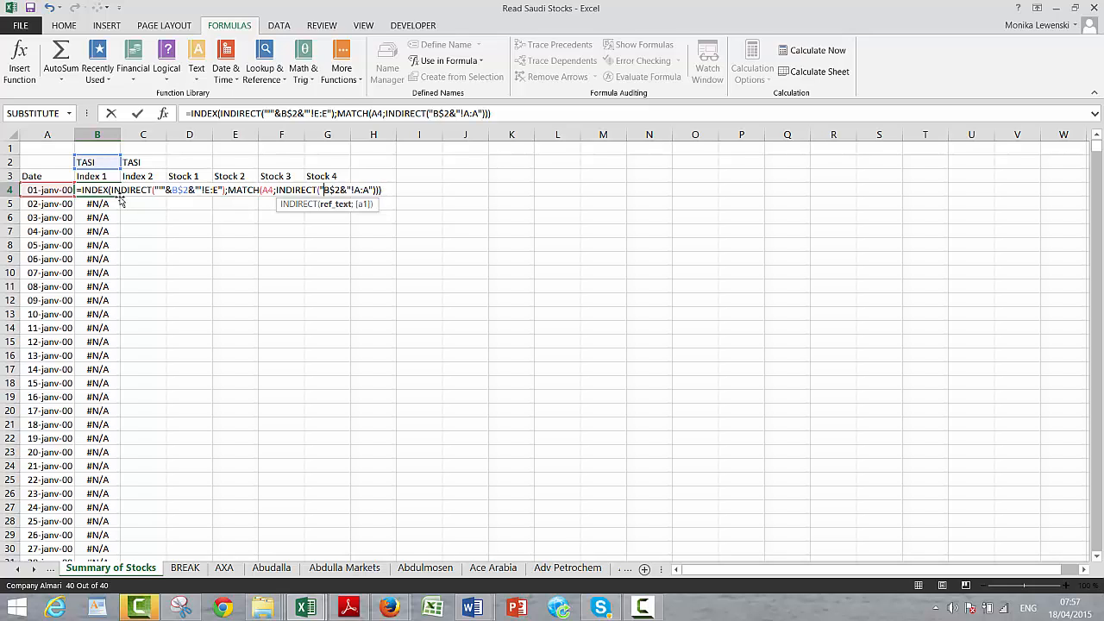
{"action": "type", "text": "'\""}
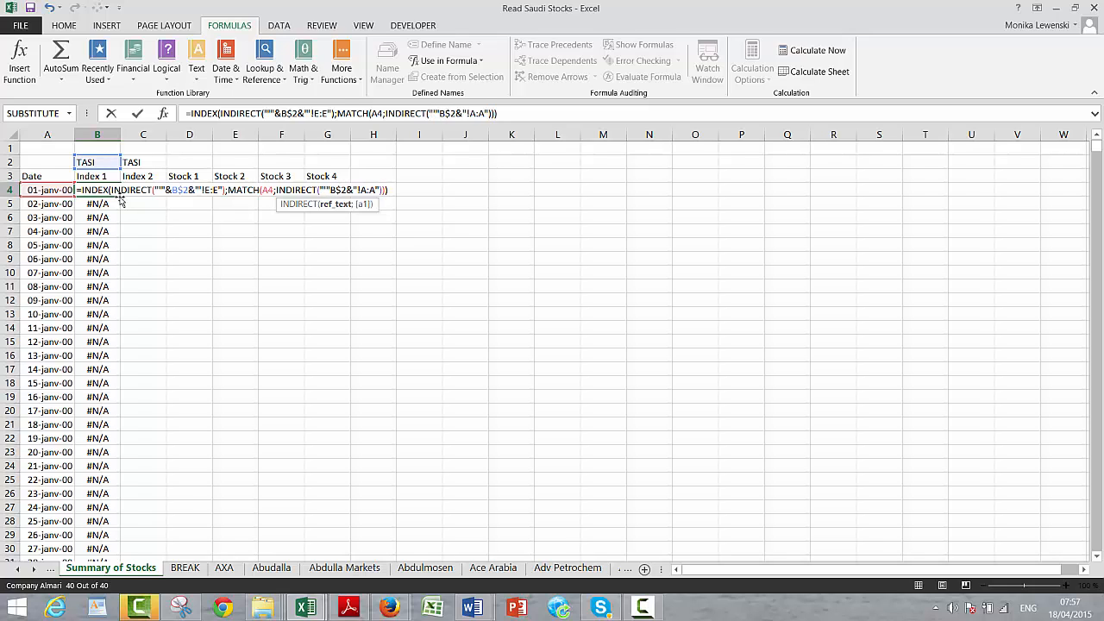
{"action": "type", "text": "&"}
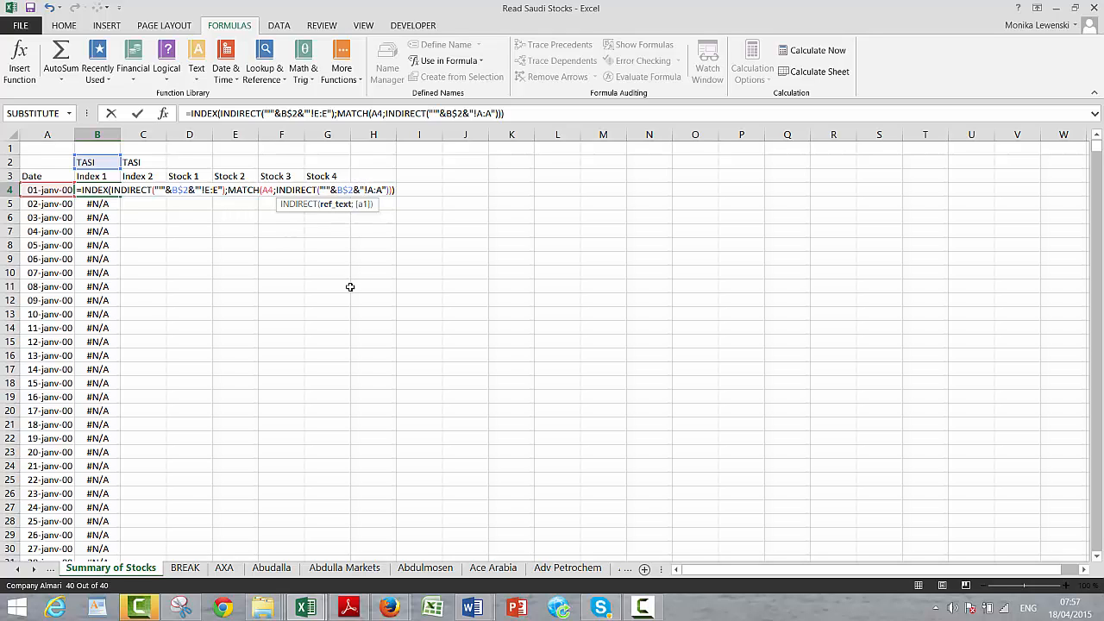
{"action": "key", "text": "Return"}
{"action": "key", "text": "Down"}
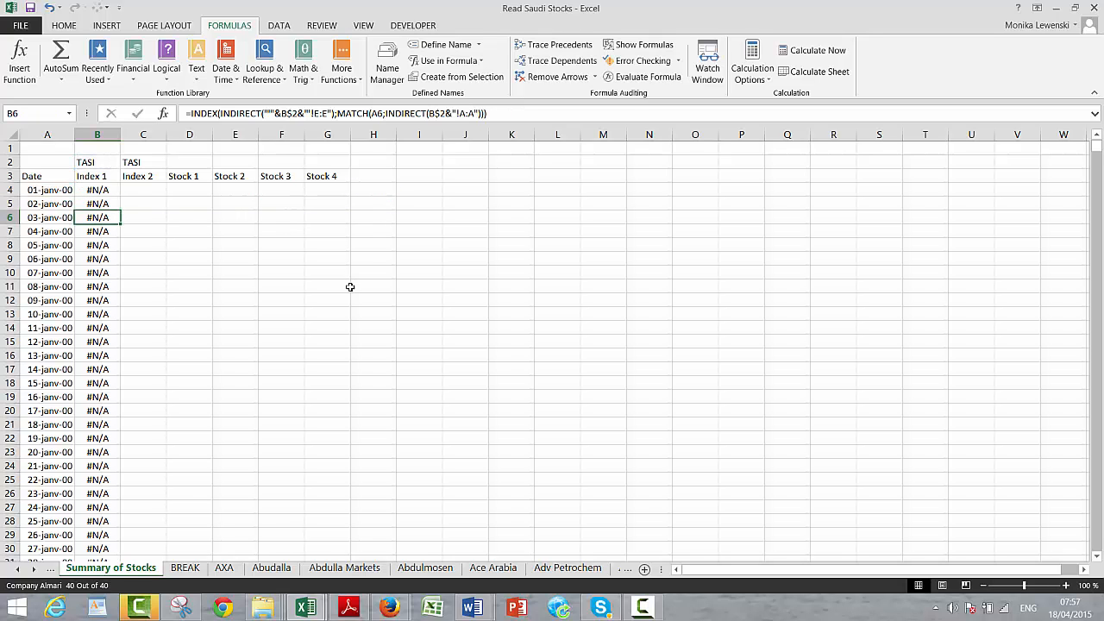
{"action": "key", "text": "Up"}
{"action": "key", "text": "Up"}
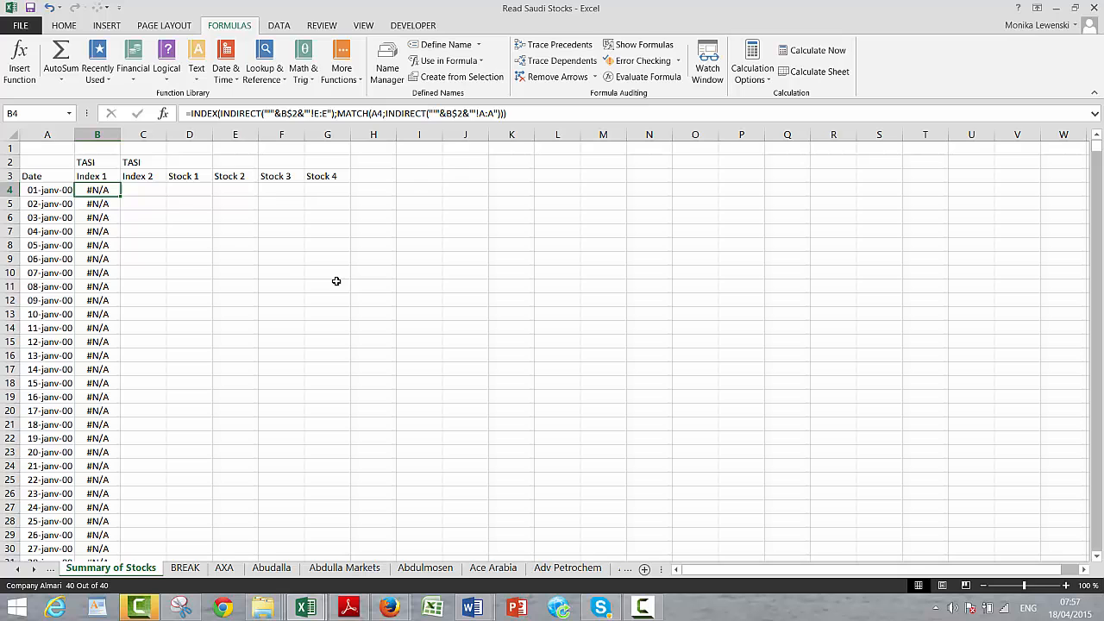
{"action": "double_click", "coordinate": [119, 197]}
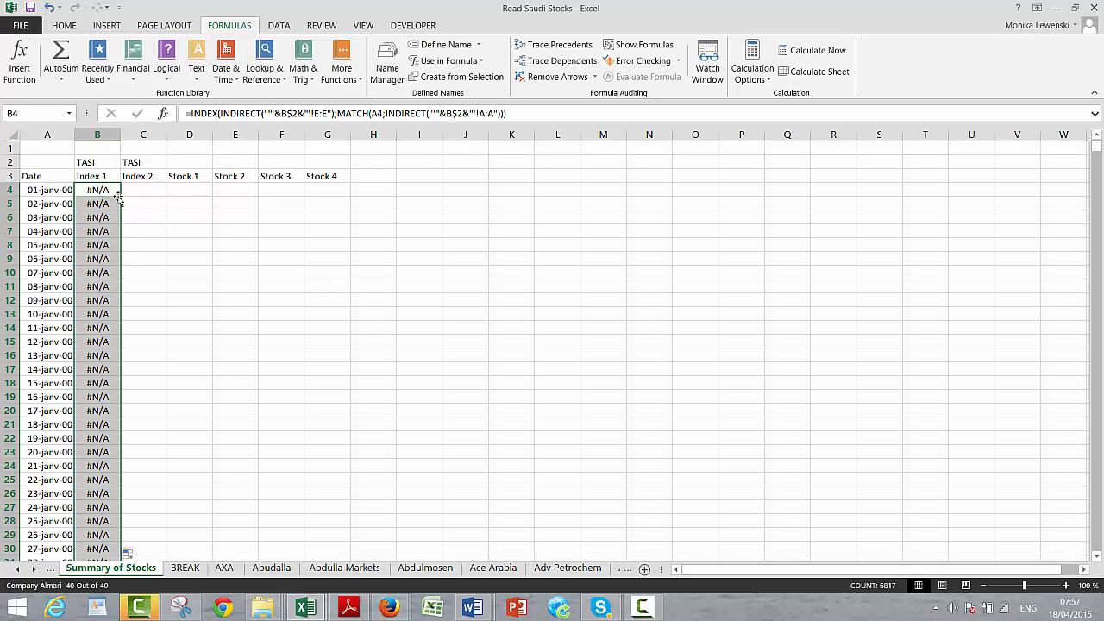
Examine the Index 1 results down the column as far as the September and October 2001 dates
{"action": "key", "text": "Down"}
{"action": "key", "text": "Page_Down"}
{"action": "key", "text": "Page_Down"}
{"action": "key", "text": "Page_Down"}
{"action": "key", "text": "Page_Down"}
{"action": "key", "text": "Page_Down"}
{"action": "key", "text": "Page_Down"}
{"action": "key", "text": "Page_Down"}
{"action": "key", "text": "Page_Down"}
{"action": "key", "text": "Page_Down"}
{"action": "key", "text": "Page_Down"}
{"action": "key", "text": "Page_Down"}
{"action": "key", "text": "Page_Down"}
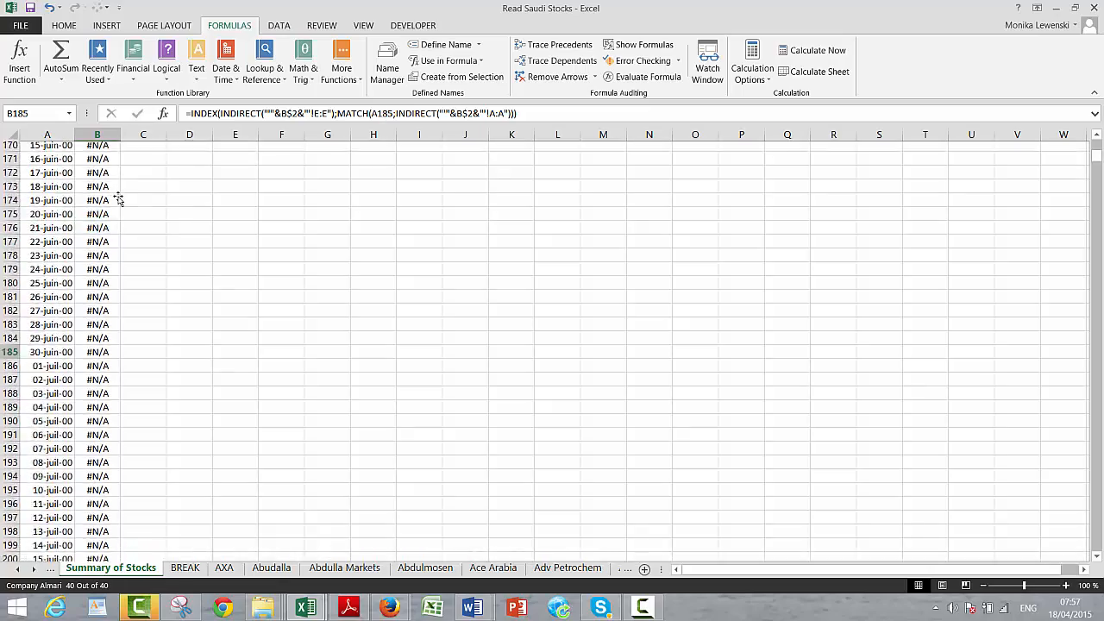
{"action": "key", "text": "Page_Down"}
{"action": "key", "text": "Page_Down"}
{"action": "key", "text": "Page_Down"}
{"action": "key", "text": "Page_Down"}
{"action": "key", "text": "Page_Down"}
{"action": "key", "text": "Page_Down"}
{"action": "key", "text": "Page_Down"}
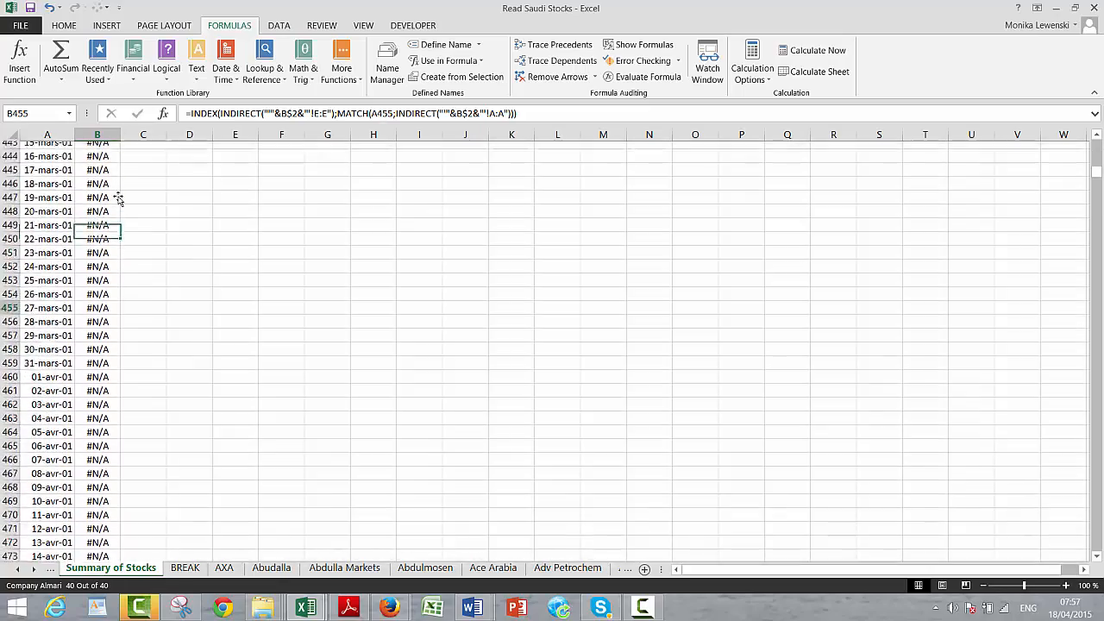
{"action": "key", "text": "Page_Down"}
{"action": "key", "text": "Page_Down"}
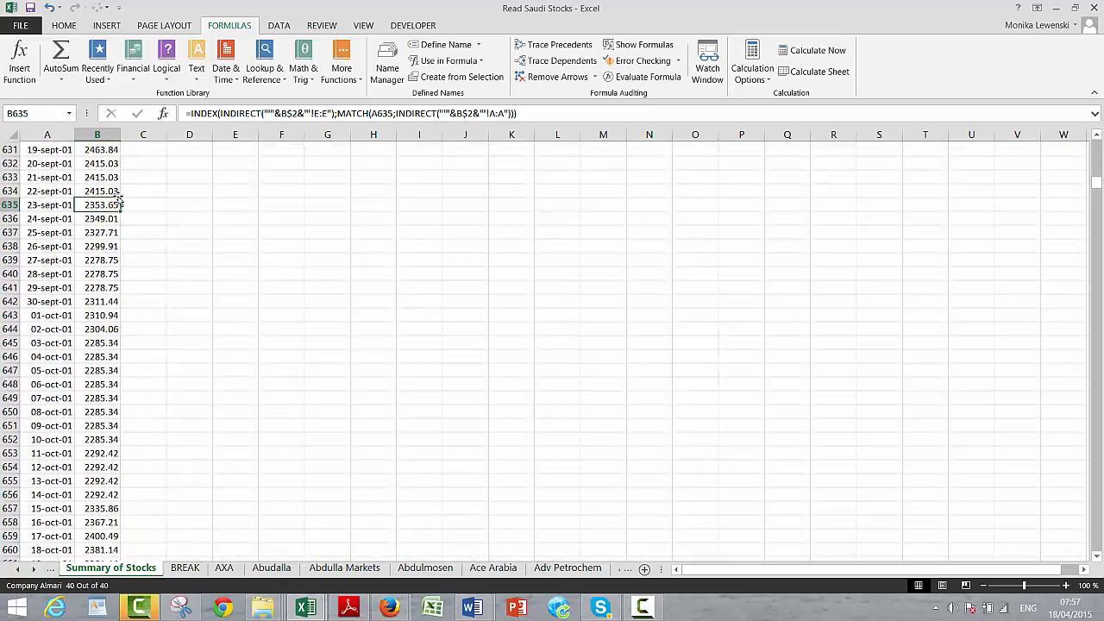
Copy the B4 formula across to C4 and fill it down the Index 2 column
{"action": "key", "text": "Page_Up"}
{"action": "key", "text": "Page_Up"}
{"action": "key", "text": "Page_Up"}
{"action": "key", "text": "Page_Up"}
{"action": "key", "text": "Page_Up"}
{"action": "key", "text": "Page_Up"}
{"action": "key", "text": "Page_Up"}
{"action": "key", "text": "Page_Up"}
{"action": "key", "text": "Page_Up"}
{"action": "key", "text": "Page_Up"}
{"action": "key", "text": "Page_Up"}
{"action": "key", "text": "Page_Up"}
{"action": "key", "text": "Page_Up"}
{"action": "key", "text": "Page_Up"}
{"action": "key", "text": "Page_Up"}
{"action": "key", "text": "Page_Up"}
{"action": "key", "text": "Page_Up"}
{"action": "key", "text": "Page_Up"}
{"action": "key", "text": "Page_Up"}
{"action": "key", "text": "Page_Up"}
{"action": "key", "text": "Page_Up"}
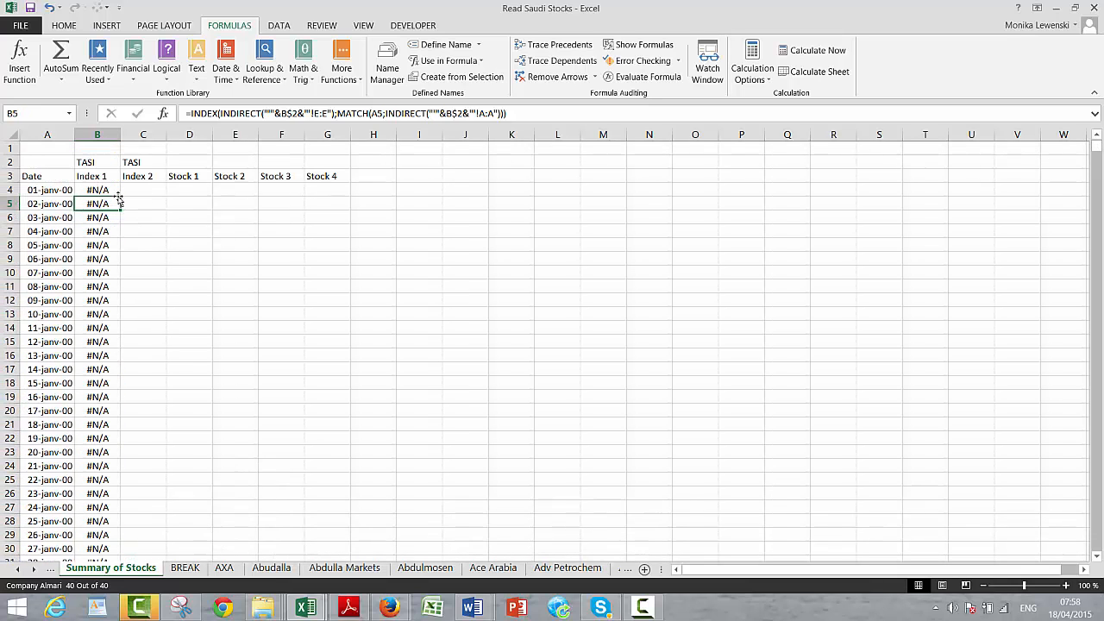
{"action": "key", "text": "Up"}
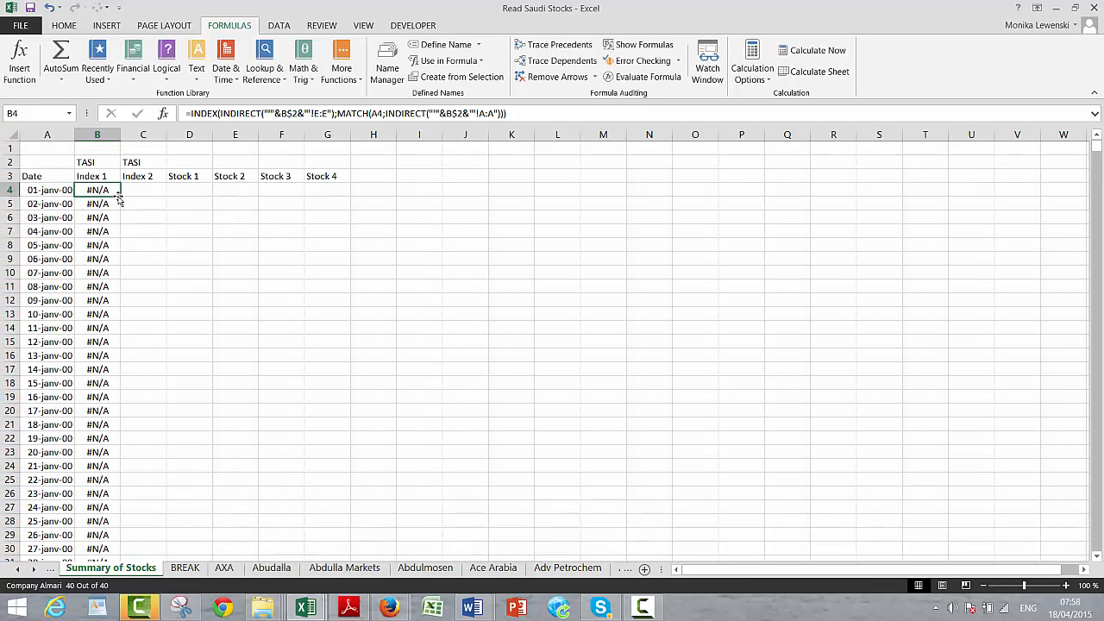
{"action": "left_click_drag", "start_coordinate": [118, 198], "coordinate": [121, 198]}
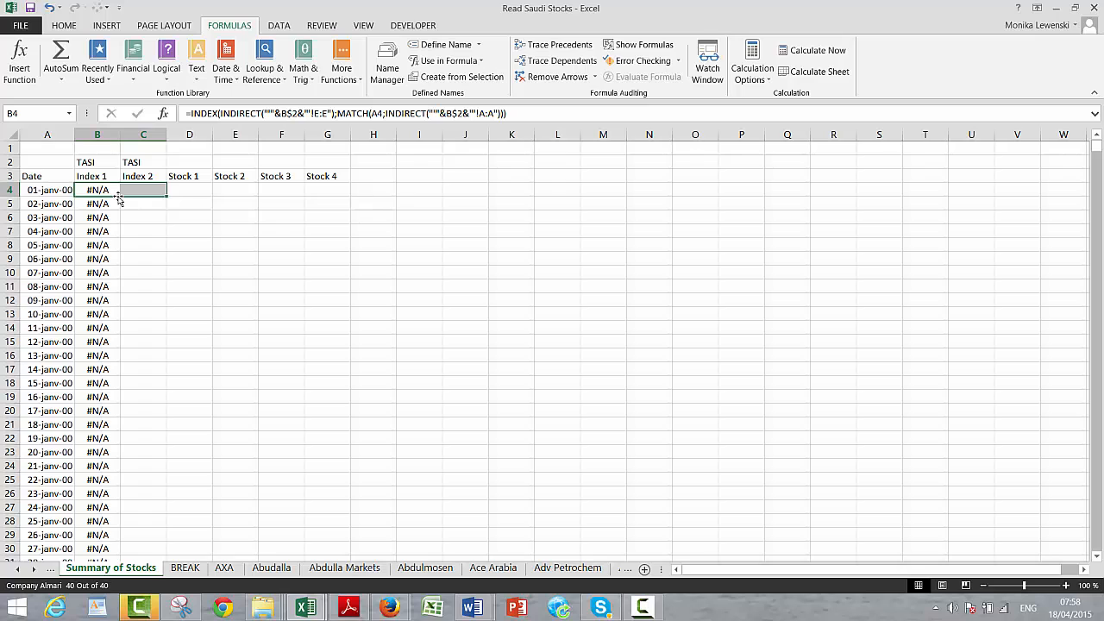
{"action": "left_click_drag", "start_coordinate": [119, 199], "coordinate": [119, 198]}
{"action": "key", "text": "Right"}
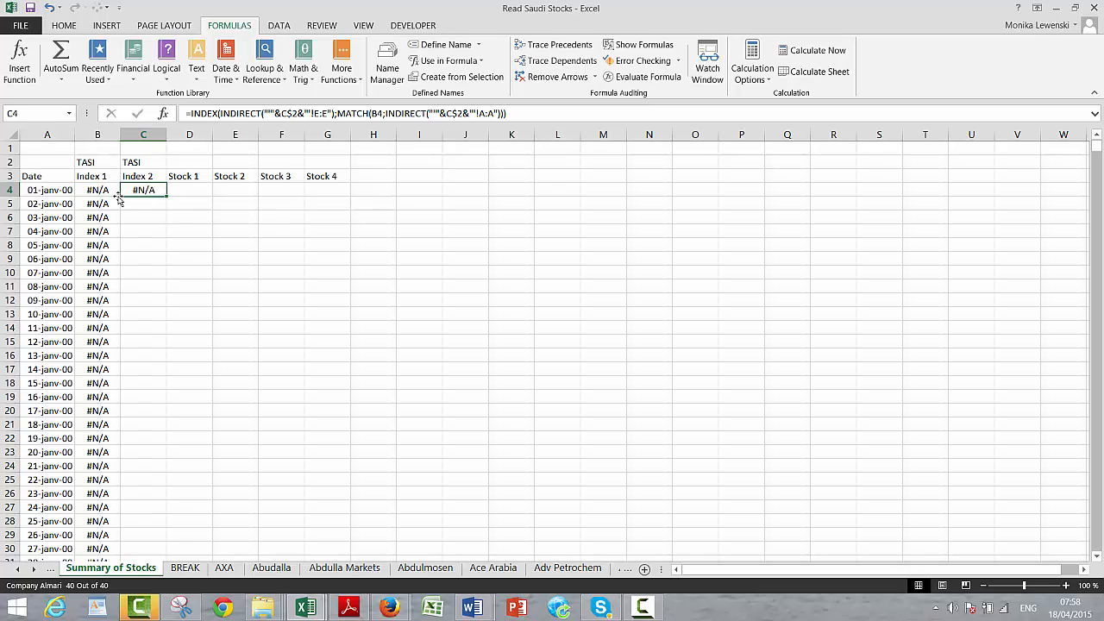
{"action": "double_click", "coordinate": [167, 196]}
{"action": "key", "text": "Down"}
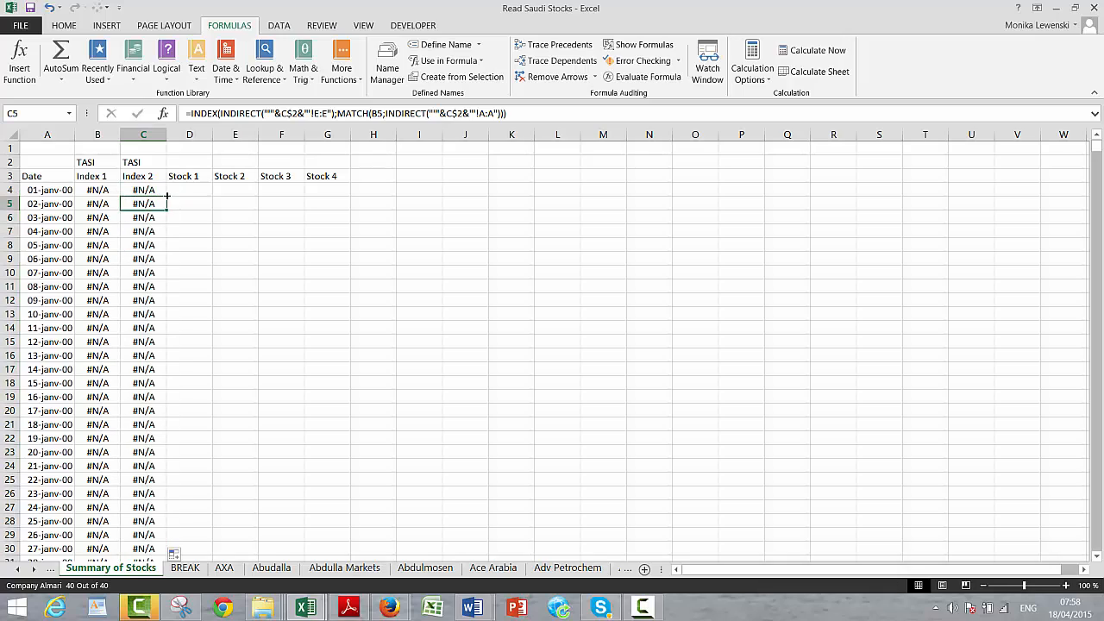
Examine the Index 2 results beside Index 1 down to the January and February 2003 dates
{"action": "key", "text": "Page_Down"}
{"action": "key", "text": "Page_Down"}
{"action": "key", "text": "Page_Down"}
{"action": "key", "text": "Page_Down"}
{"action": "key", "text": "Page_Down"}
{"action": "key", "text": "Page_Down"}
{"action": "key", "text": "Page_Down"}
{"action": "key", "text": "Page_Down"}
{"action": "key", "text": "Page_Down"}
{"action": "key", "text": "Page_Down"}
{"action": "key", "text": "Page_Down"}
{"action": "key", "text": "Page_Down"}
{"action": "key", "text": "Page_Down"}
{"action": "key", "text": "Page_Down"}
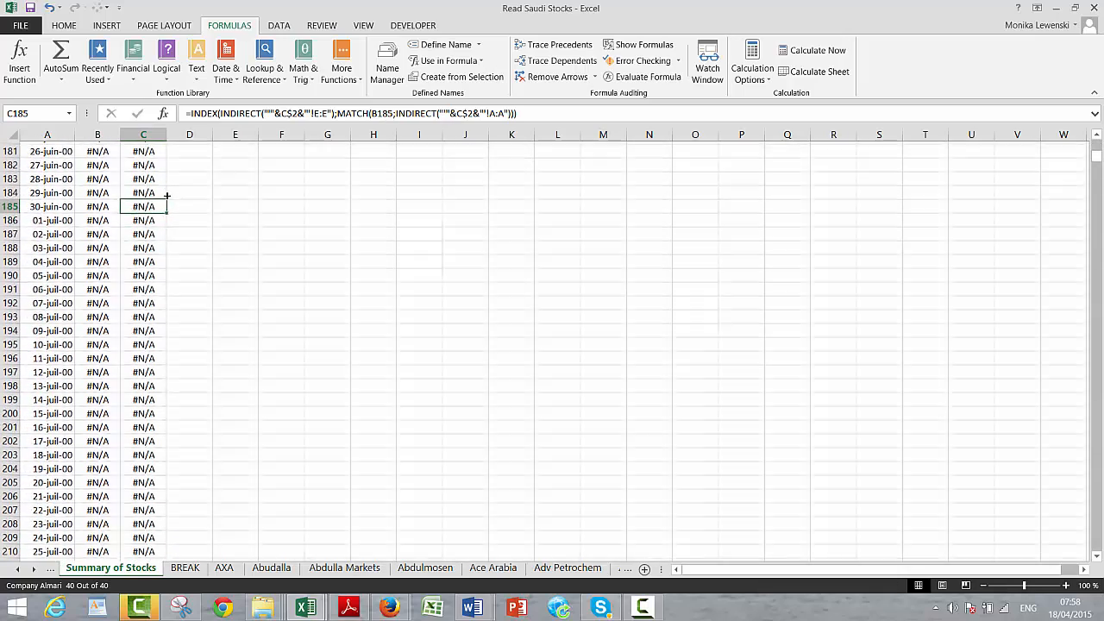
{"action": "key", "text": "Page_Down"}
{"action": "key", "text": "Page_Down"}
{"action": "key", "text": "Page_Down"}
{"action": "key", "text": "Page_Down"}
{"action": "key", "text": "Page_Down"}
{"action": "key", "text": "Page_Down"}
{"action": "key", "text": "Page_Down"}
{"action": "key", "text": "Page_Down"}
{"action": "key", "text": "Page_Down"}
{"action": "key", "text": "Page_Down"}
{"action": "key", "text": "Page_Down"}
{"action": "key", "text": "Page_Down"}
{"action": "key", "text": "Page_Down"}
{"action": "key", "text": "Page_Down"}
{"action": "key", "text": "Page_Down"}
{"action": "key", "text": "Page_Down"}
{"action": "key", "text": "Page_Down"}
{"action": "key", "text": "Page_Down"}
{"action": "key", "text": "Page_Down"}
{"action": "key", "text": "Page_Down"}
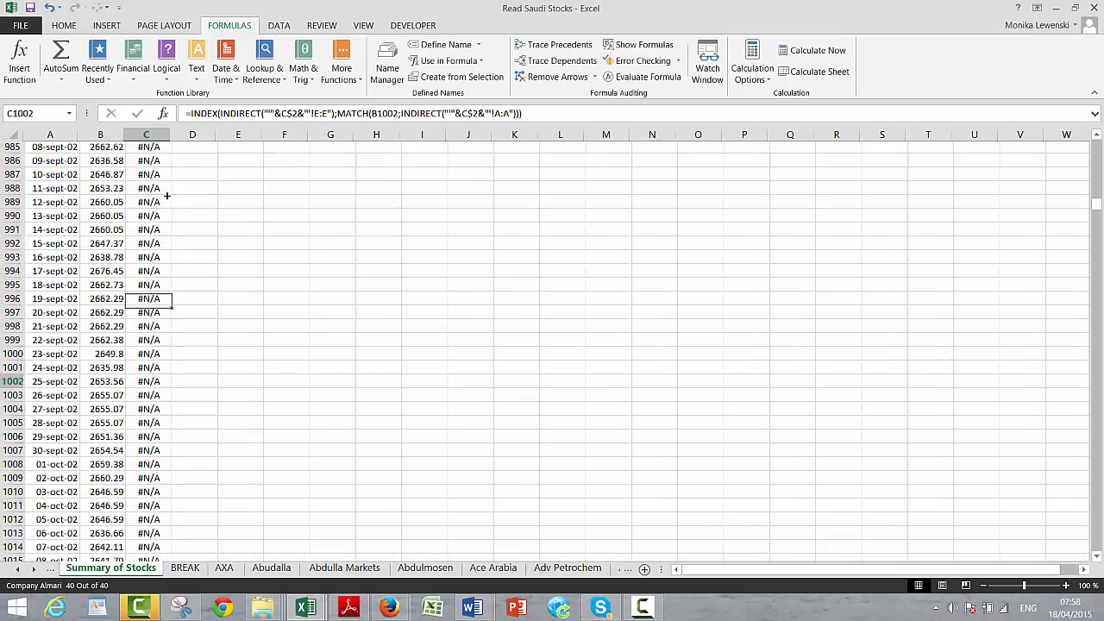
{"action": "key", "text": "Page_Down"}
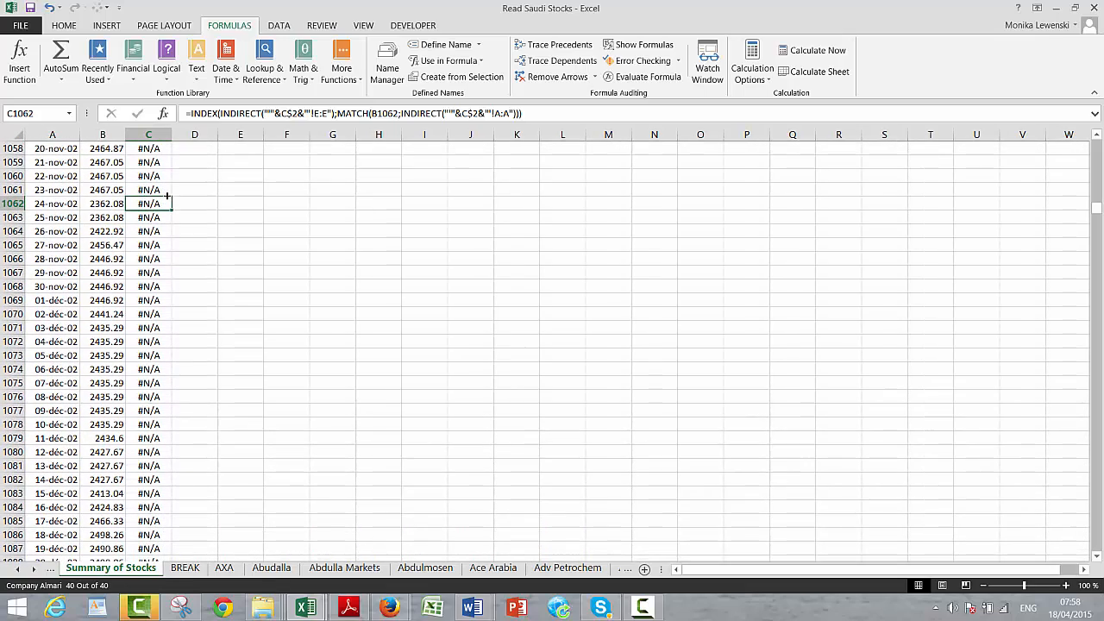
{"action": "key", "text": "Page_Down"}
{"action": "key", "text": "Page_Down"}
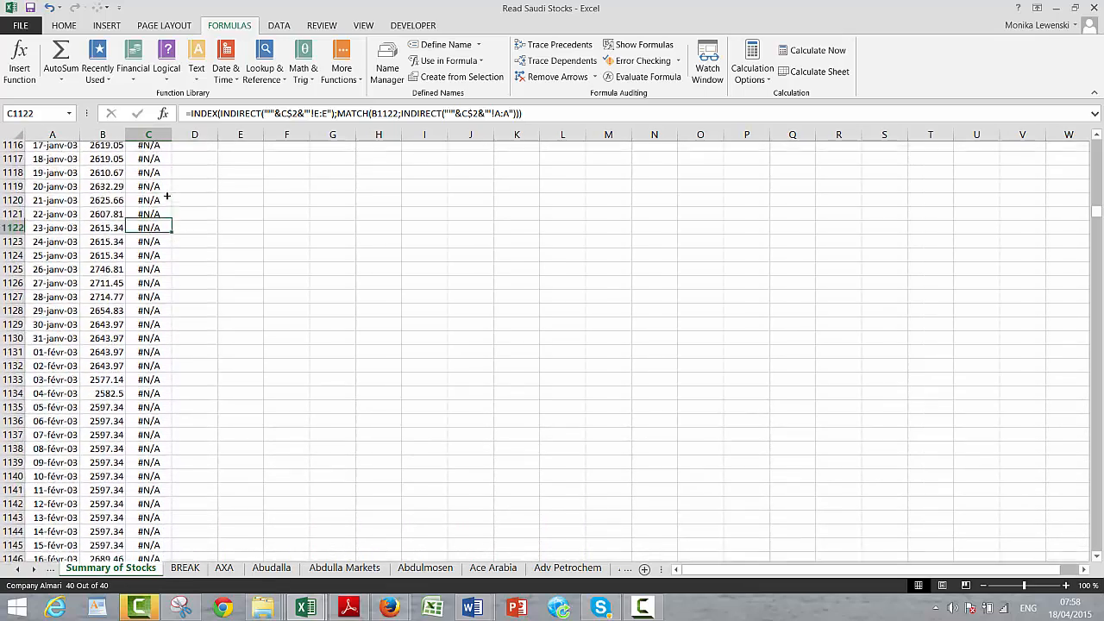
In C4, set the MATCH lookup value to the date in A4 and fill the formula down the Index 2 column
{"action": "key", "text": "Page_Up"}
{"action": "key", "text": "Page_Up"}
{"action": "key", "text": "Page_Up"}
{"action": "key", "text": "Page_Up"}
{"action": "key", "text": "Page_Up"}
{"action": "key", "text": "Page_Up"}
{"action": "key", "text": "Page_Up"}
{"action": "key", "text": "Page_Up"}
{"action": "key", "text": "Page_Up"}
{"action": "key", "text": "Page_Up"}
{"action": "key", "text": "Page_Up"}
{"action": "key", "text": "Page_Up"}
{"action": "key", "text": "Page_Up"}
{"action": "key", "text": "Page_Up"}
{"action": "key", "text": "Page_Up"}
{"action": "key", "text": "Page_Up"}
{"action": "key", "text": "Page_Up"}
{"action": "key", "text": "Page_Up"}
{"action": "key", "text": "Page_Up"}
{"action": "key", "text": "Page_Up"}
{"action": "key", "text": "Page_Up"}
{"action": "key", "text": "Page_Up"}
{"action": "key", "text": "Page_Up"}
{"action": "key", "text": "Page_Up"}
{"action": "key", "text": "Page_Up"}
{"action": "key", "text": "Page_Up"}
{"action": "key", "text": "Page_Up"}
{"action": "key", "text": "Page_Up"}
{"action": "key", "text": "Page_Up"}
{"action": "key", "text": "Page_Up"}
{"action": "key", "text": "Page_Up"}
{"action": "key", "text": "Page_Up"}
{"action": "key", "text": "Page_Up"}
{"action": "key", "text": "Page_Up"}
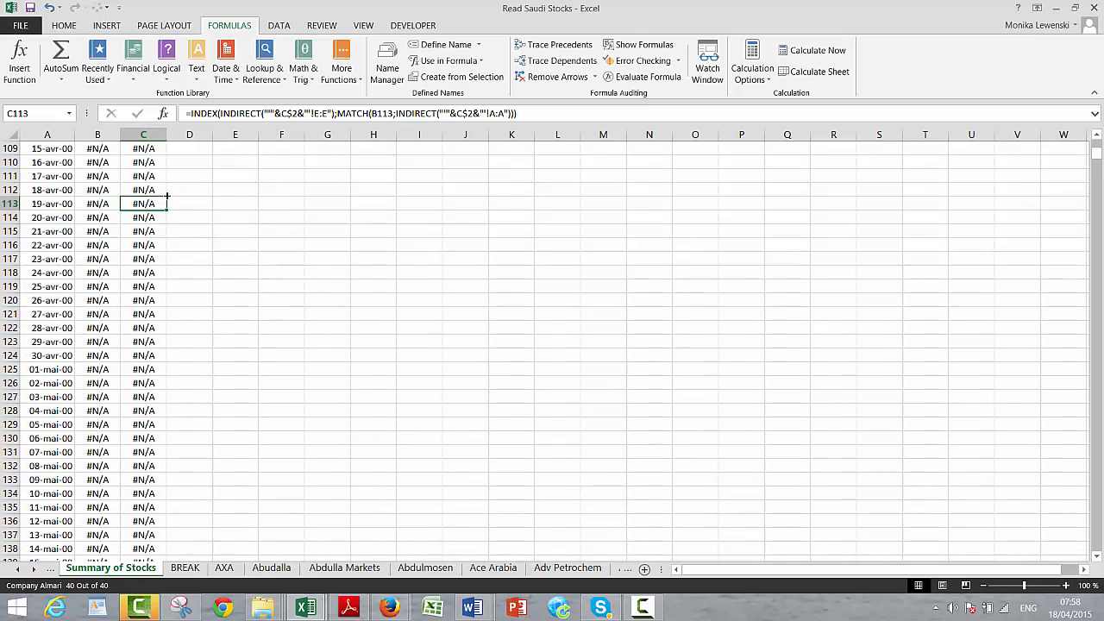
{"action": "key", "text": "Up"}
{"action": "key", "text": "Up"}
{"action": "key", "text": "Up"}
{"action": "key", "text": "Up"}
{"action": "key", "text": "Up"}
{"action": "key", "text": "Up"}
{"action": "key", "text": "Up"}
{"action": "key", "text": "Up"}
{"action": "key", "text": "Up"}
{"action": "key", "text": "Up"}
{"action": "key", "text": "Up"}
{"action": "key", "text": "Up"}
{"action": "key", "text": "Up"}
{"action": "key", "text": "Up"}
{"action": "key", "text": "Up"}
{"action": "key", "text": "Up"}
{"action": "key", "text": "Up"}
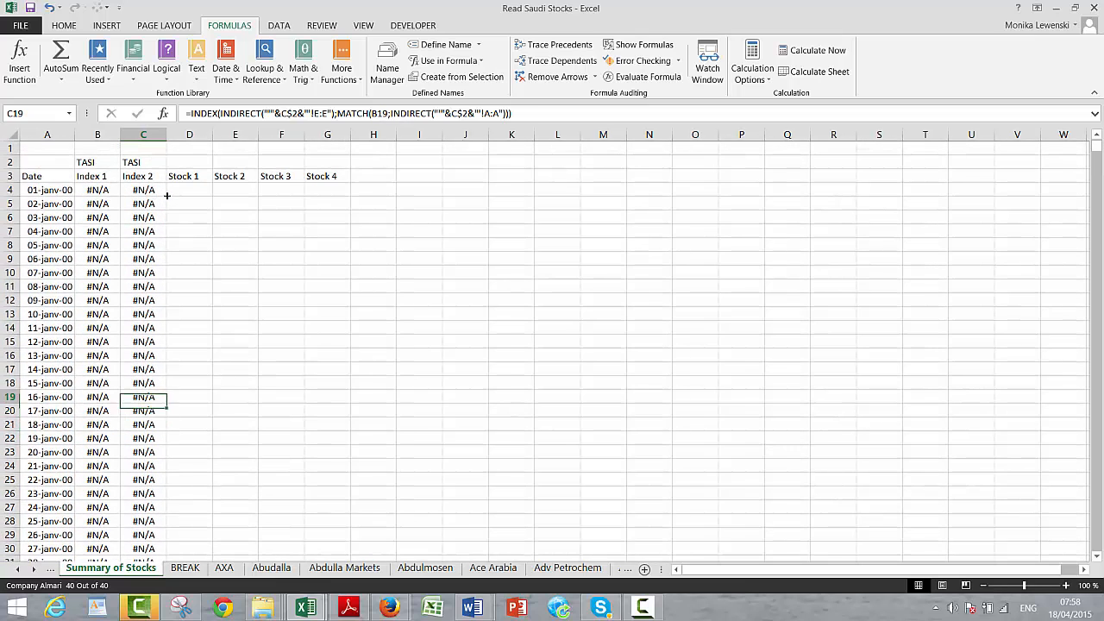
{"action": "key", "text": "Down"}
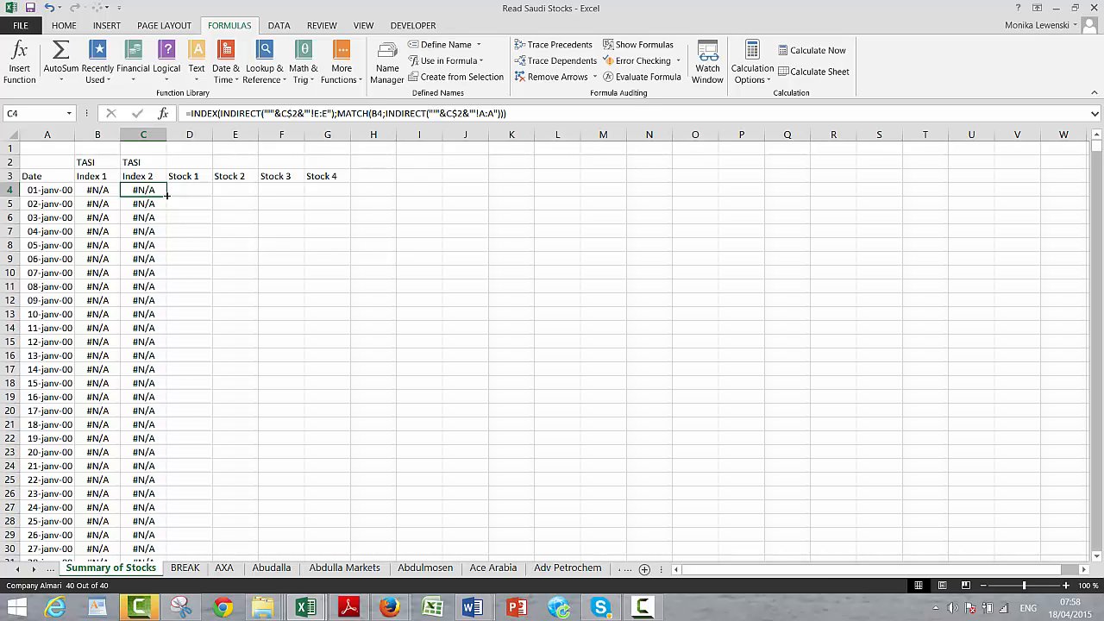
{"action": "key", "text": "Up"}
{"action": "key", "text": "Up"}
{"action": "key", "text": "Down"}
{"action": "key", "text": "Down"}
{"action": "key", "text": "Left"}
{"action": "key", "text": "Right"}
{"action": "key", "text": "F2"}
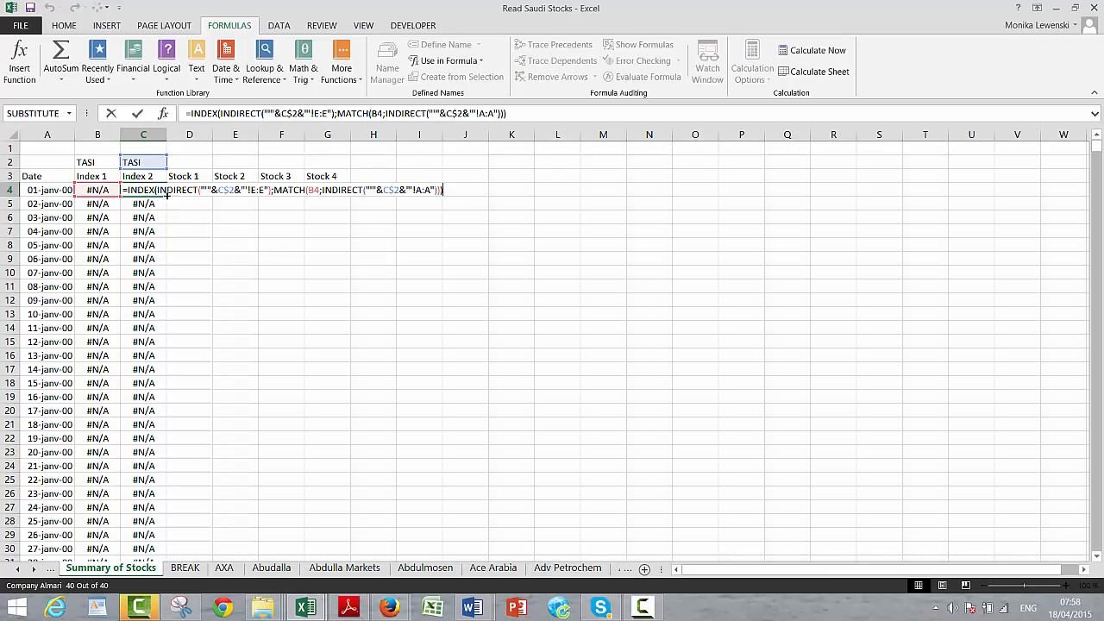
{"action": "key", "text": "Left"}
{"action": "key", "text": "Left"}
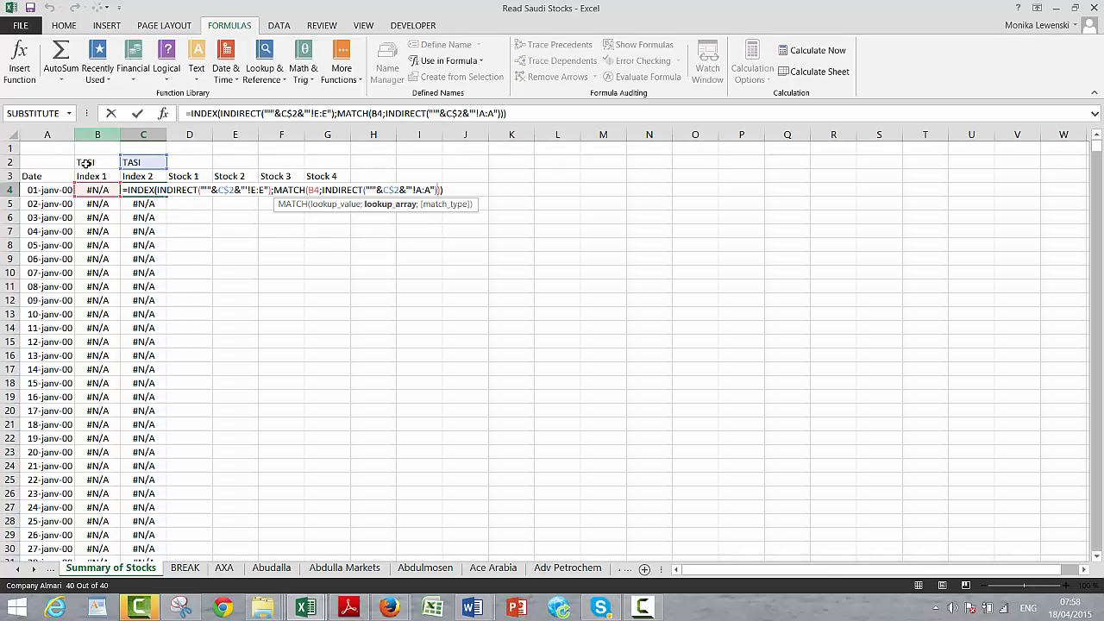
{"action": "left_click", "coordinate": [63, 188]}
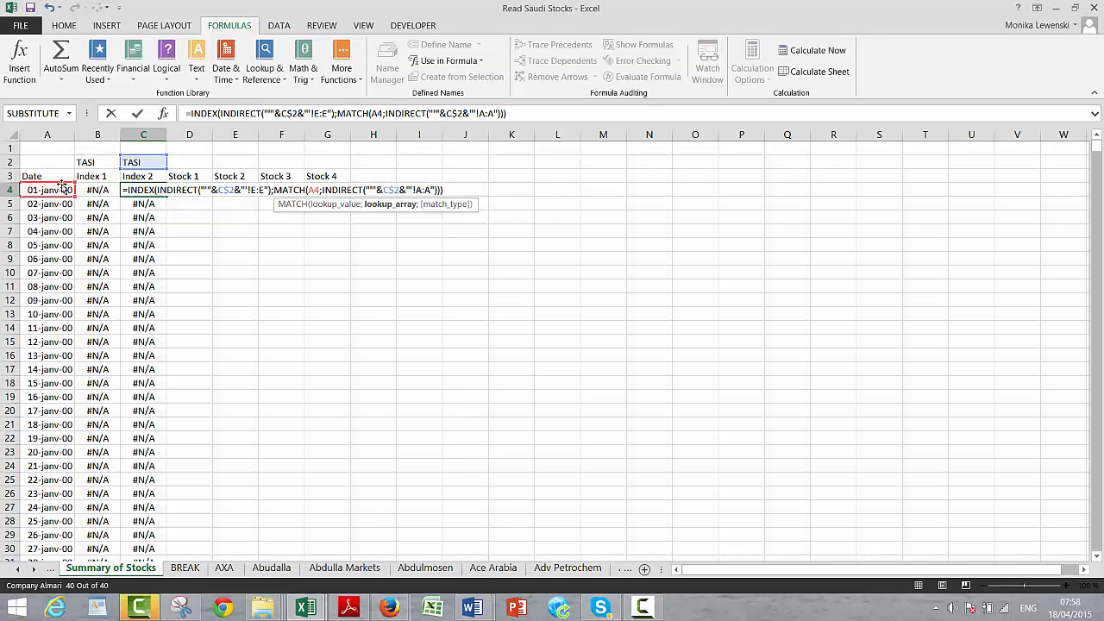
{"action": "key", "text": "Return"}
{"action": "key", "text": "Up"}
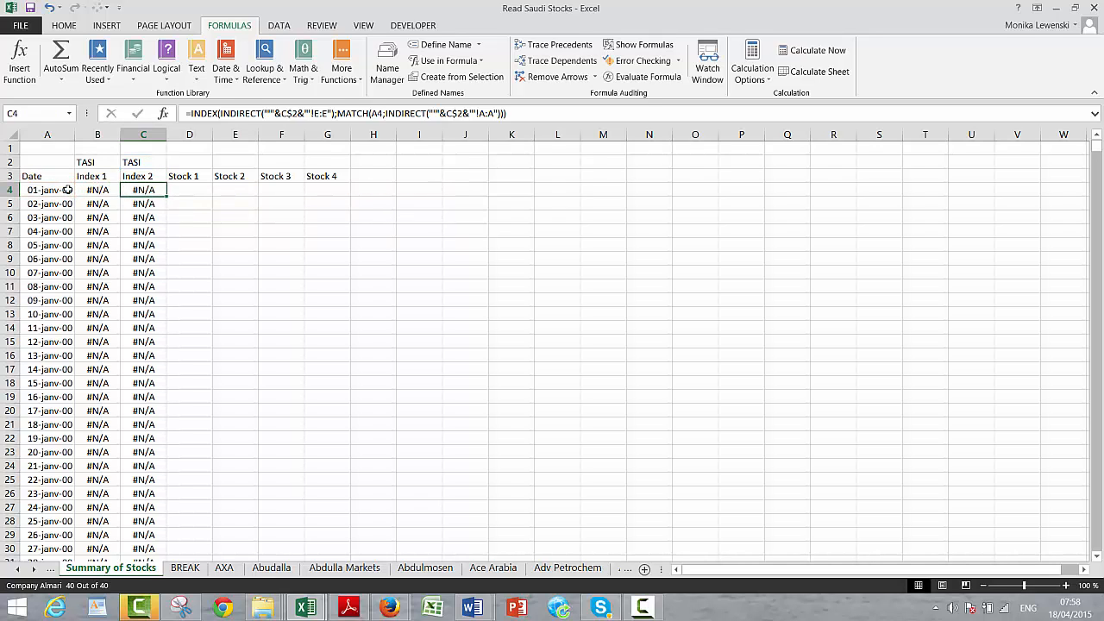
{"action": "double_click", "coordinate": [165, 197]}
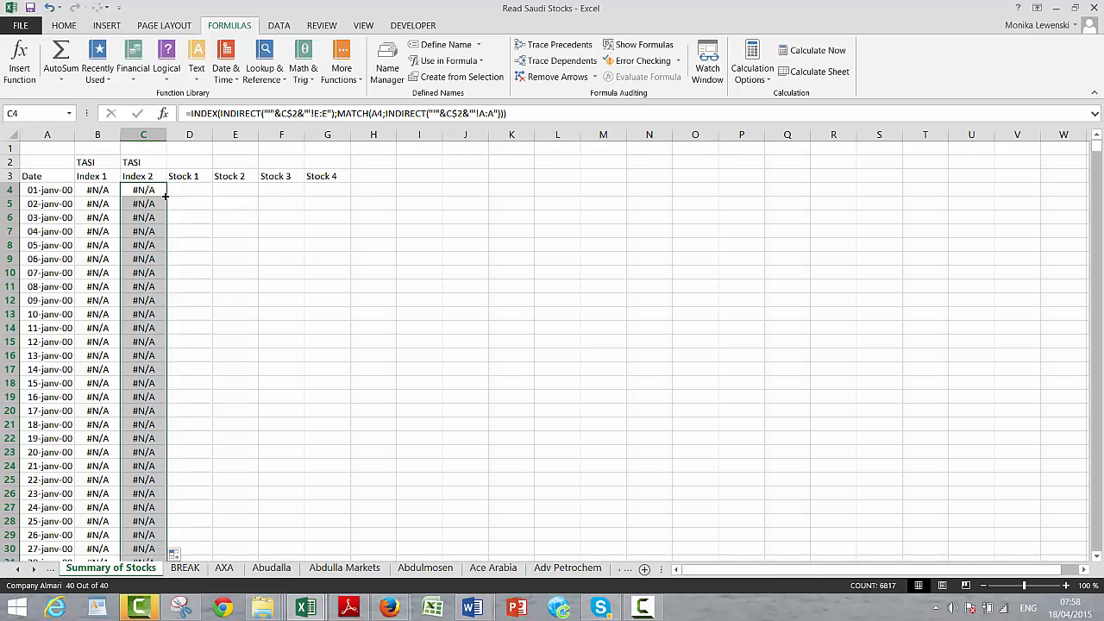
Review the INDEX and MATCH formula in B4 and leave the cell without editing it
{"action": "key", "text": "Down"}
{"action": "key", "text": "Up"}
{"action": "key", "text": "Left"}
{"action": "key", "text": "F2"}
{"action": "key", "text": "F3"}
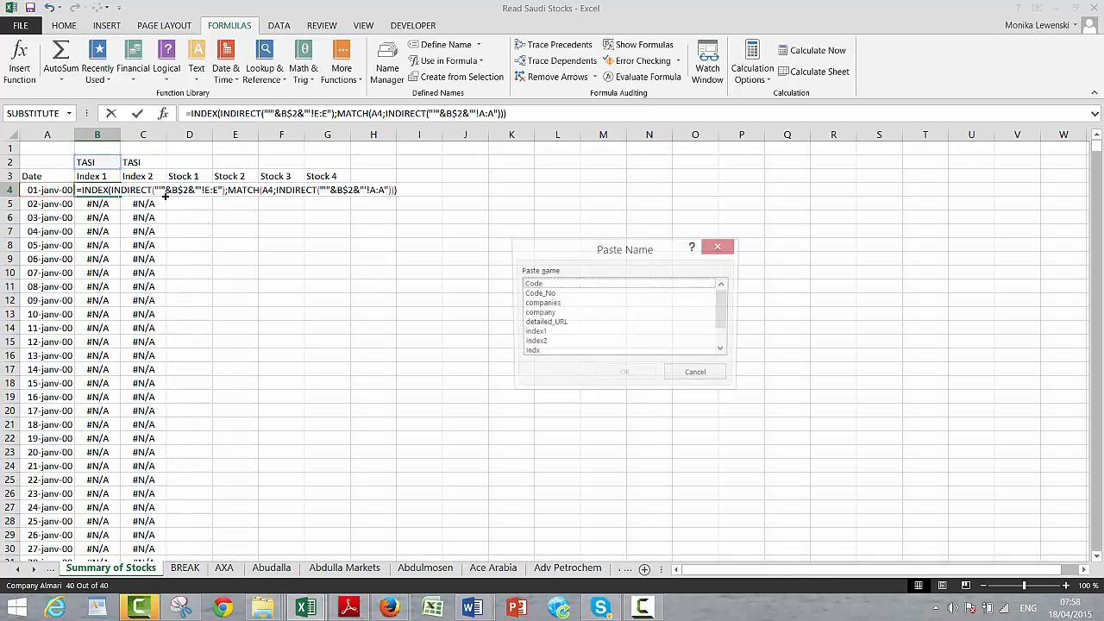
{"action": "key", "text": "Escape"}
{"action": "key", "text": "Escape"}
{"action": "key", "text": "Left"}
{"action": "key", "text": "Right"}
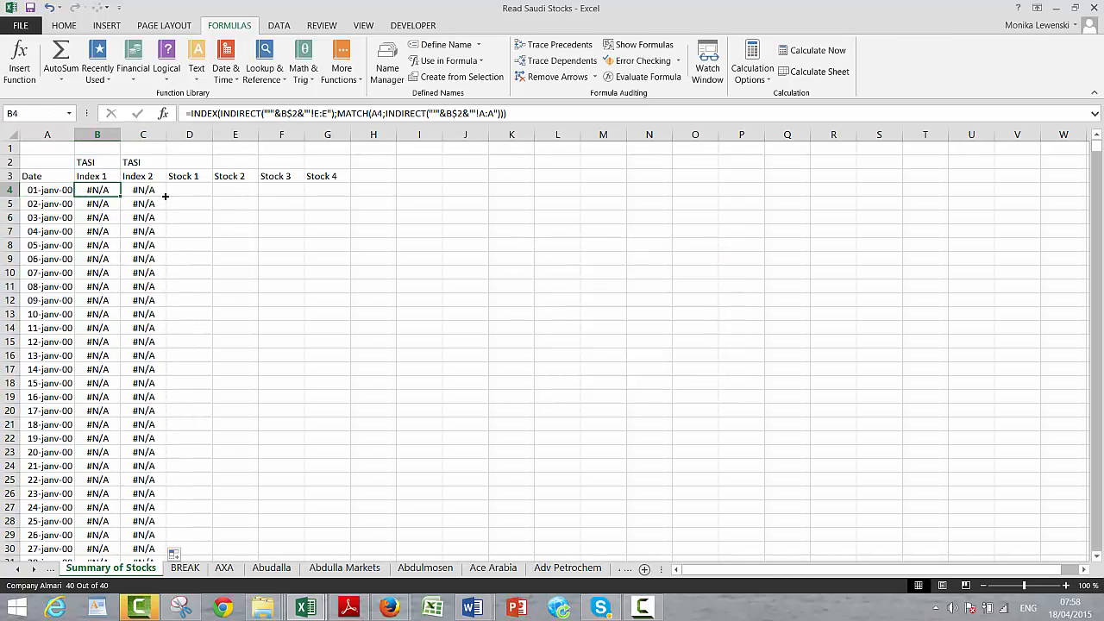
In B4, lock the column of the MATCH lookup value so it reads $A4
{"action": "key", "text": "F2"}
{"action": "key", "text": "Left"}
{"action": "key", "text": "Left"}
{"action": "key", "text": "Left"}
{"action": "key", "text": "Left"}
{"action": "key", "text": "Left"}
{"action": "key", "text": "Left"}
{"action": "key", "text": "Left"}
{"action": "key", "text": "Left"}
{"action": "key", "text": "Left"}
{"action": "key", "text": "Left"}
{"action": "key", "text": "Left"}
{"action": "key", "text": "Left"}
{"action": "key", "text": "Left"}
{"action": "key", "text": "Left"}
{"action": "key", "text": "Left"}
{"action": "key", "text": "Left"}
{"action": "key", "text": "Left"}
{"action": "key", "text": "Left"}
{"action": "key", "text": "Left"}
{"action": "key", "text": "Left"}
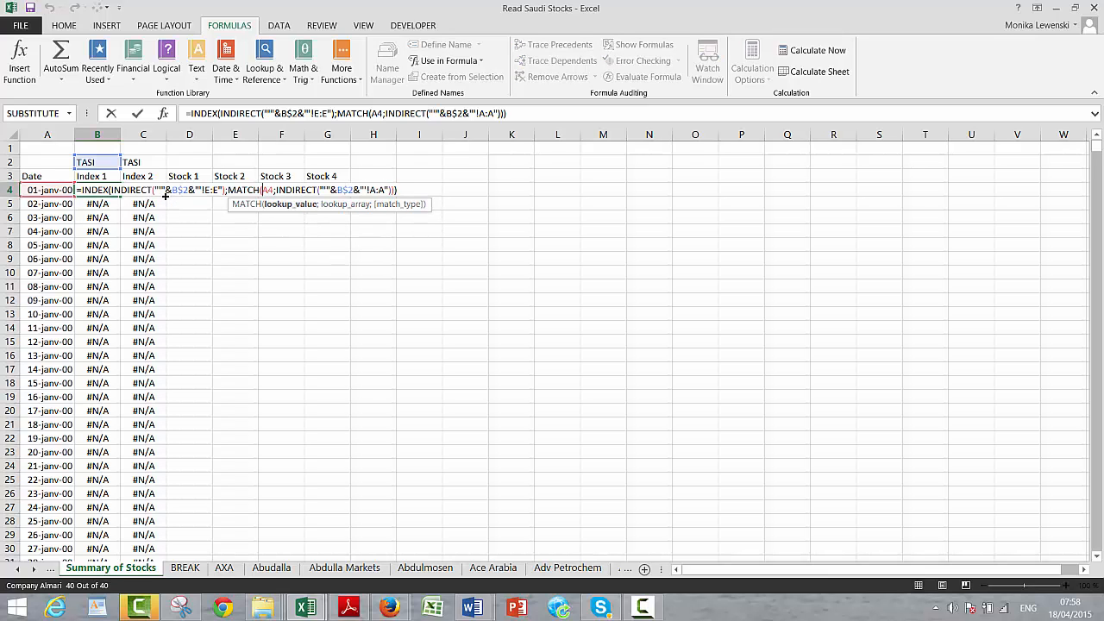
{"action": "key", "text": "F4"}
{"action": "key", "text": "F4"}
{"action": "key", "text": "F4"}
{"action": "key", "text": "ctrl+Return"}
Copy the B4 formula across to C4 and fill both cells down the Index 1 and Index 2 columns
{"action": "key", "text": "shift+Right"}
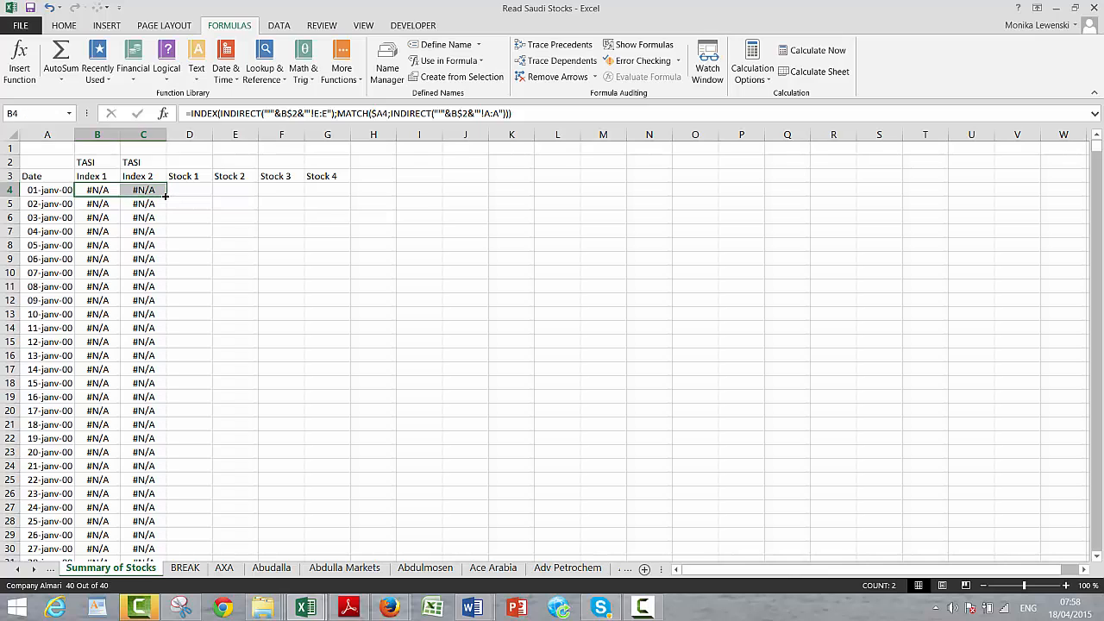
{"action": "key", "text": "ctrl+r"}
{"action": "key", "text": "Left"}
{"action": "key", "text": "Right"}
{"action": "key", "text": "shift+Right"}
{"action": "left_click", "coordinate": [135, 193]}
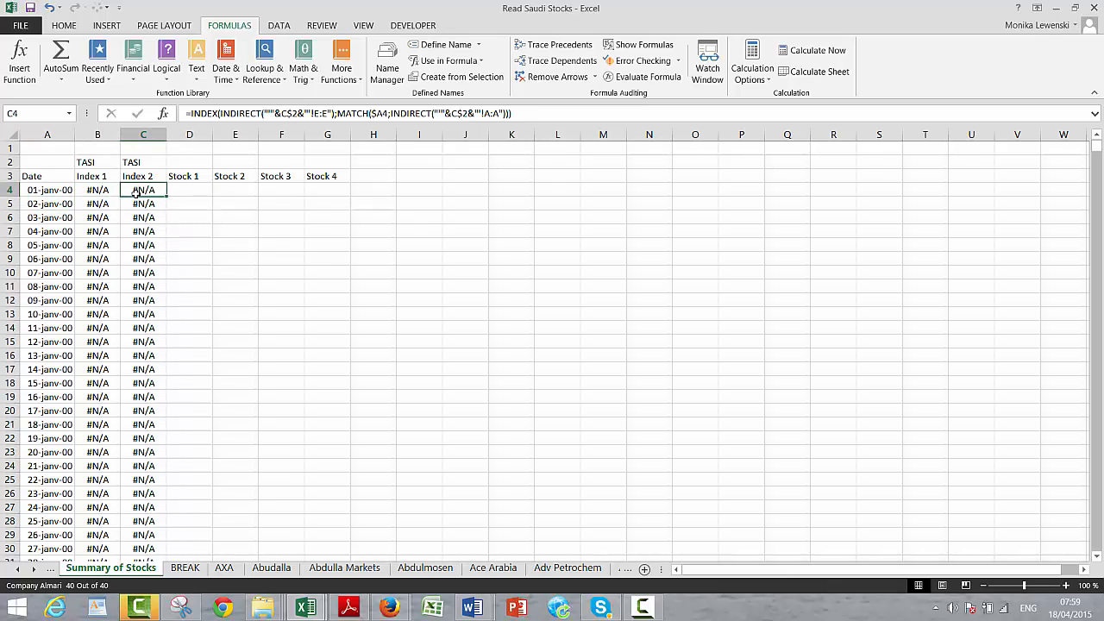
{"action": "key", "text": "Left"}
{"action": "key", "text": "shift+Right"}
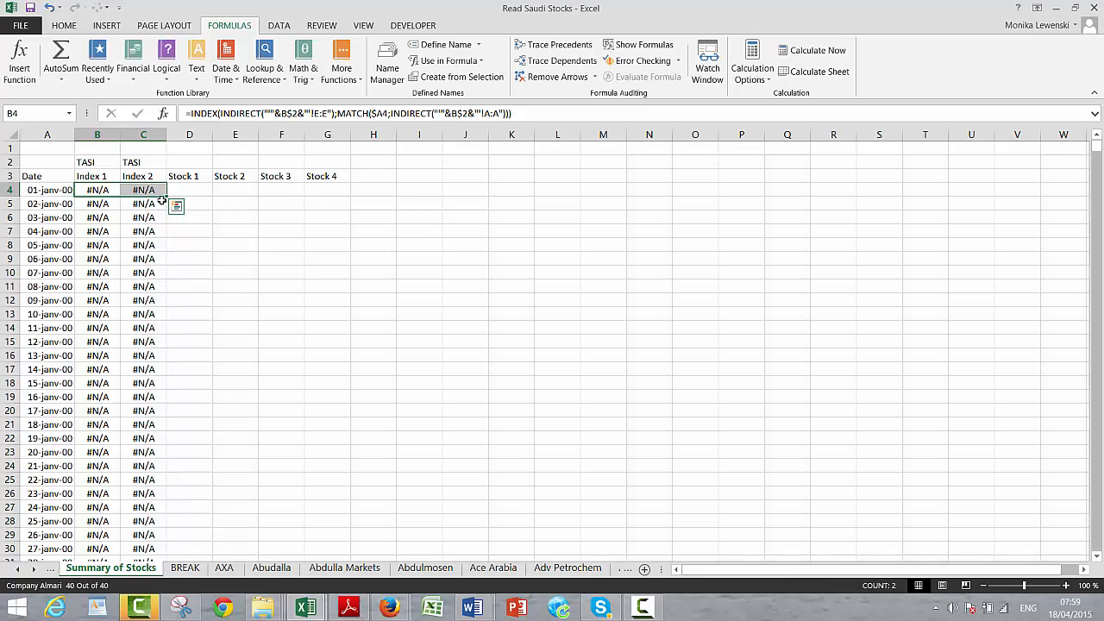
{"action": "double_click", "coordinate": [167, 199]}
Examine the Index 1 and Index 2 results down to the January 2003 dates and return to the first rows
{"action": "key", "text": "Down"}
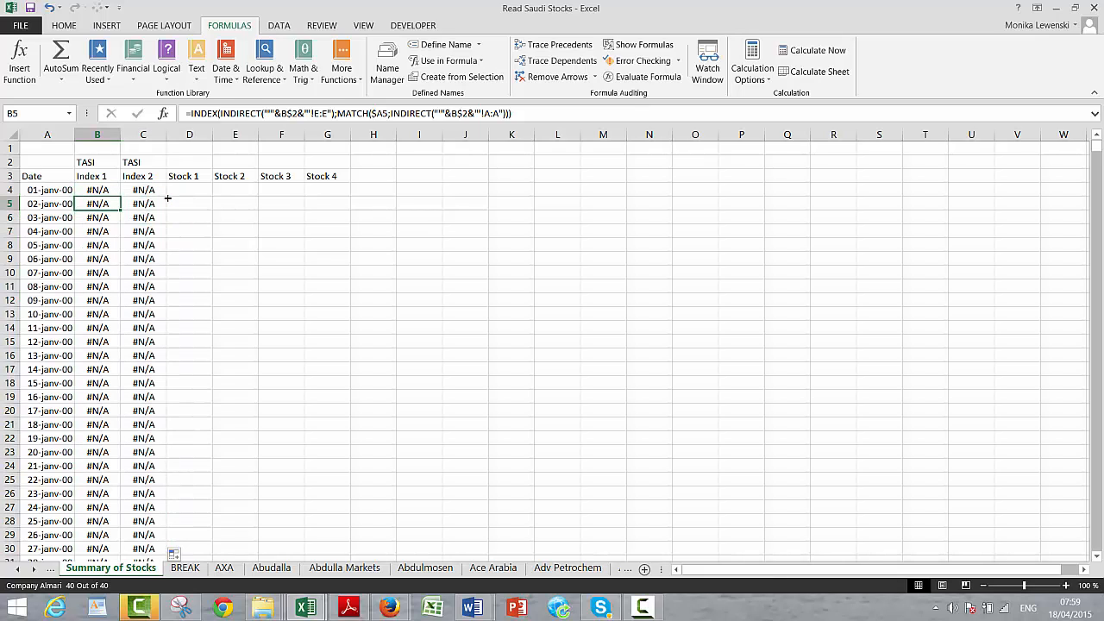
{"action": "key", "text": "Page_Down"}
{"action": "key", "text": "Page_Down"}
{"action": "key", "text": "Page_Down"}
{"action": "key", "text": "Page_Down"}
{"action": "key", "text": "Page_Down"}
{"action": "key", "text": "Page_Down"}
{"action": "key", "text": "Page_Down"}
{"action": "key", "text": "Page_Down"}
{"action": "key", "text": "Page_Down"}
{"action": "key", "text": "Page_Down"}
{"action": "key", "text": "Page_Down"}
{"action": "key", "text": "Page_Down"}
{"action": "key", "text": "Page_Down"}
{"action": "key", "text": "Page_Down"}
{"action": "key", "text": "Page_Down"}
{"action": "key", "text": "Page_Down"}
{"action": "key", "text": "Page_Down"}
{"action": "key", "text": "Page_Down"}
{"action": "key", "text": "Page_Down"}
{"action": "key", "text": "Page_Down"}
{"action": "key", "text": "Page_Down"}
{"action": "key", "text": "Page_Down"}
{"action": "key", "text": "Page_Down"}
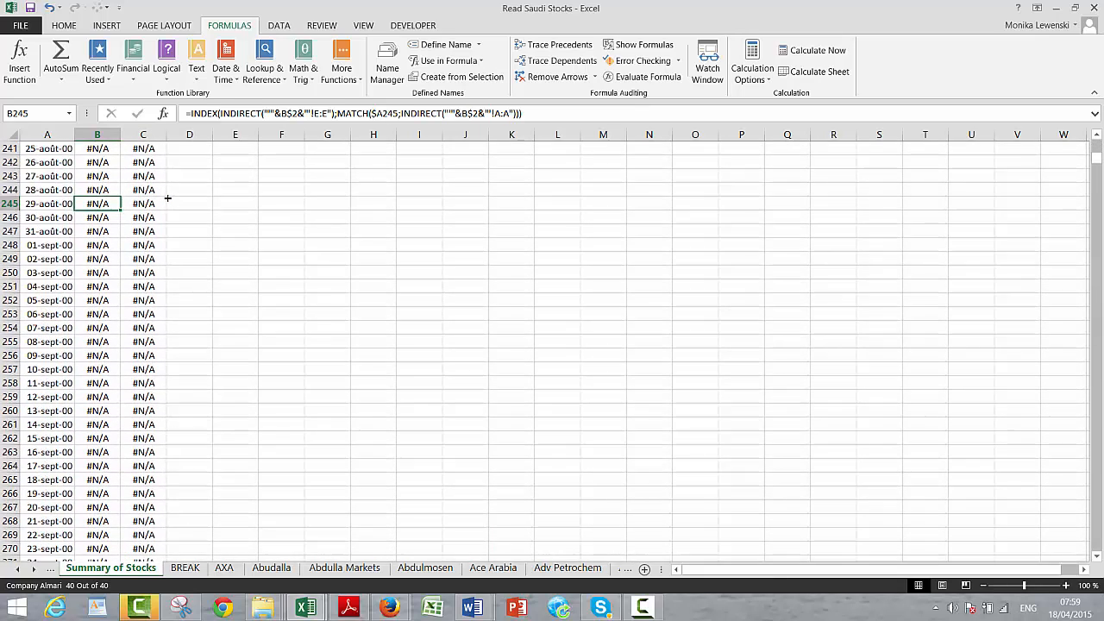
{"action": "key", "text": "Page_Down"}
{"action": "key", "text": "Page_Down"}
{"action": "key", "text": "Page_Down"}
{"action": "key", "text": "Page_Down"}
{"action": "key", "text": "Page_Down"}
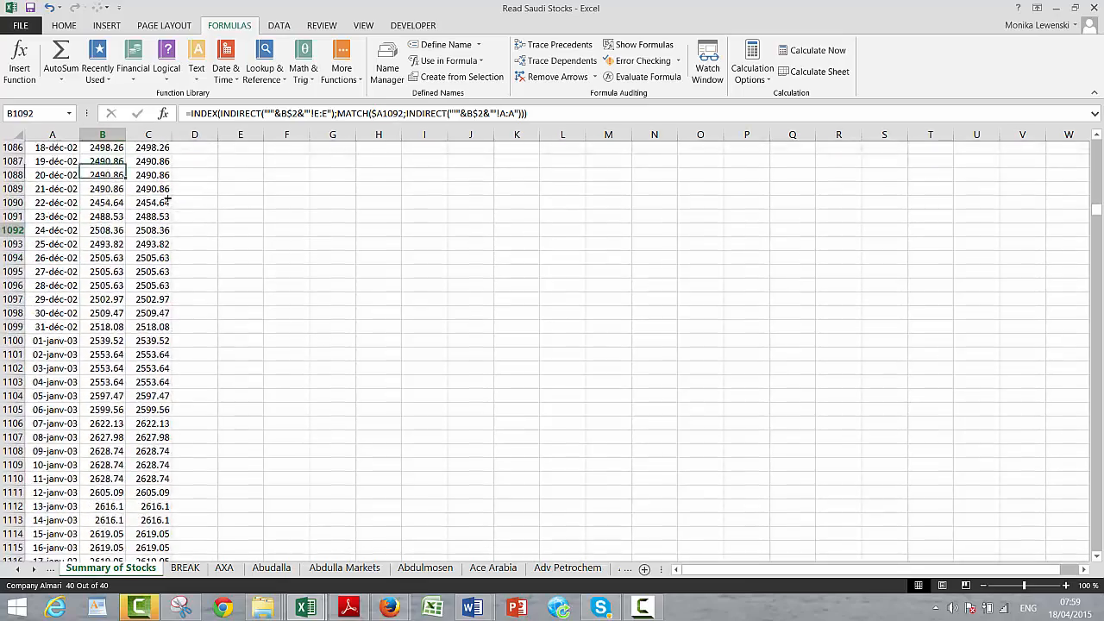
{"action": "key", "text": "Page_Up"}
{"action": "key", "text": "Page_Up"}
{"action": "key", "text": "Page_Up"}
{"action": "key", "text": "Page_Up"}
{"action": "key", "text": "Page_Up"}
{"action": "key", "text": "Page_Up"}
{"action": "key", "text": "Page_Up"}
{"action": "key", "text": "Page_Up"}
{"action": "key", "text": "Page_Up"}
{"action": "key", "text": "Page_Up"}
{"action": "key", "text": "Page_Up"}
{"action": "key", "text": "Page_Up"}
{"action": "key", "text": "Page_Up"}
{"action": "key", "text": "Page_Up"}
{"action": "key", "text": "Page_Up"}
{"action": "key", "text": "Page_Up"}
{"action": "key", "text": "Page_Up"}
{"action": "key", "text": "Page_Up"}
{"action": "key", "text": "Page_Up"}
{"action": "key", "text": "Page_Up"}
{"action": "key", "text": "Page_Up"}
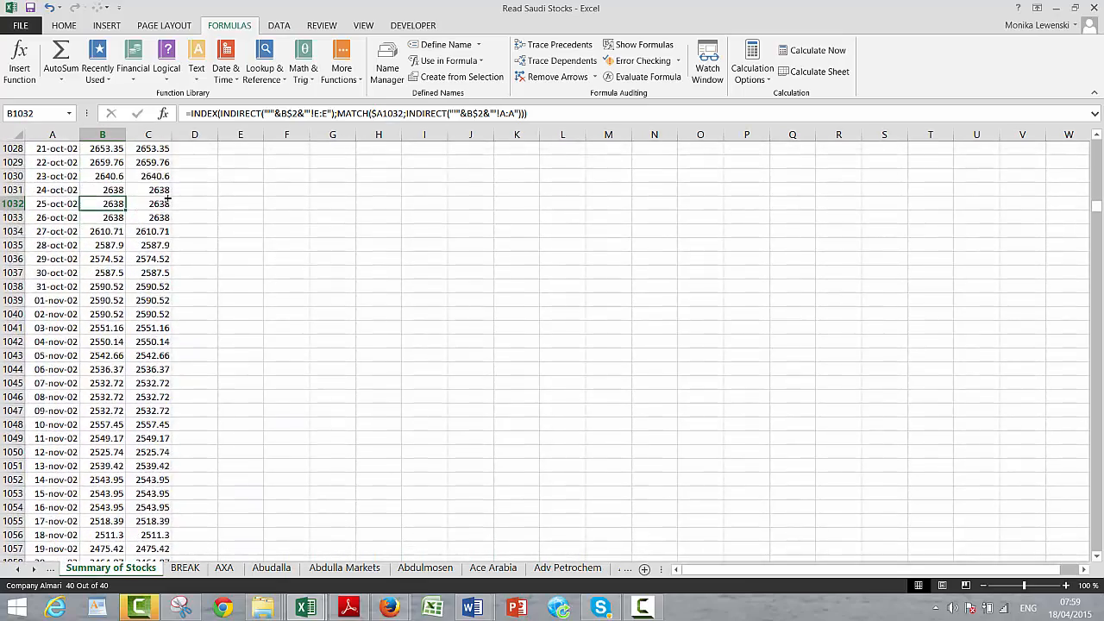
{"action": "key", "text": "Page_Up"}
{"action": "key", "text": "Page_Up"}
{"action": "key", "text": "Page_Up"}
{"action": "key", "text": "Page_Up"}
{"action": "key", "text": "Page_Up"}
{"action": "key", "text": "Page_Up"}
{"action": "key", "text": "Page_Up"}
{"action": "key", "text": "Page_Up"}
{"action": "key", "text": "Page_Up"}
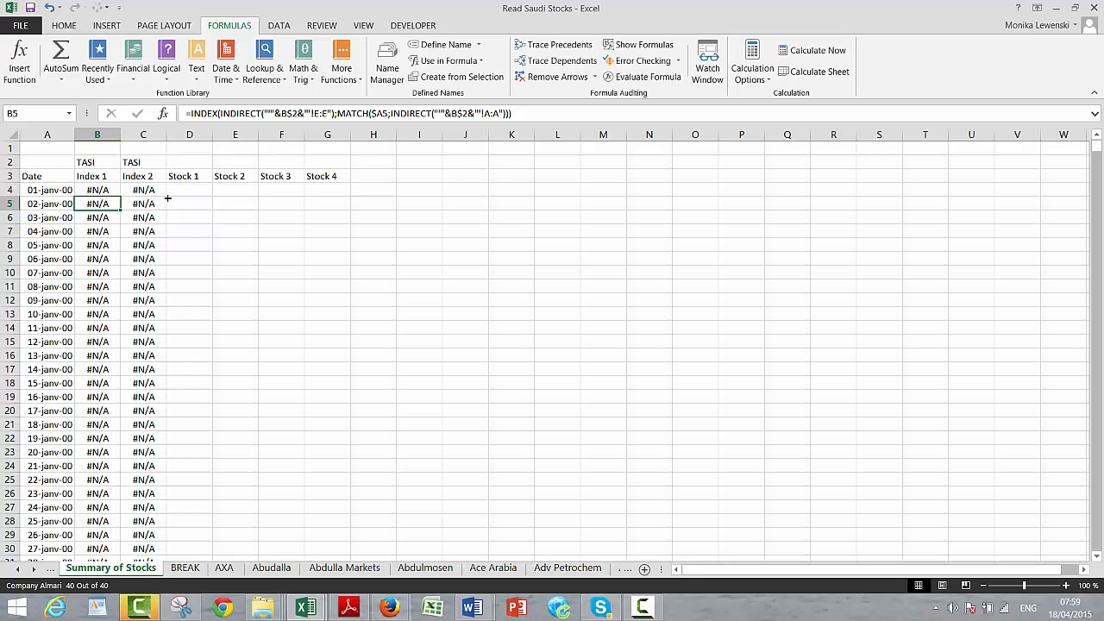
Go from the Summary of Stocks sheet back to the Menu sheet
{"action": "key", "text": "Up"}
{"action": "key", "text": "Up"}
{"action": "key", "text": "Up"}
{"action": "key", "text": "Left"}
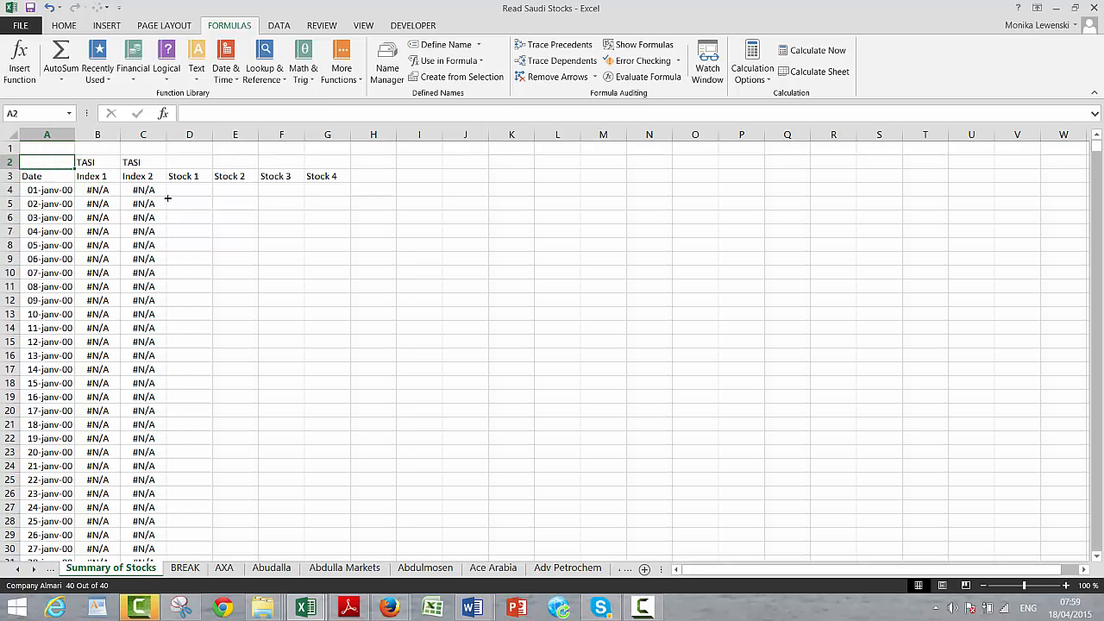
{"action": "key", "text": "ctrl+Page_Up"}
{"action": "key", "text": "ctrl+Page_Up"}
{"action": "key", "text": "ctrl+Page_Up"}
{"action": "key", "text": "ctrl+Page_Up"}
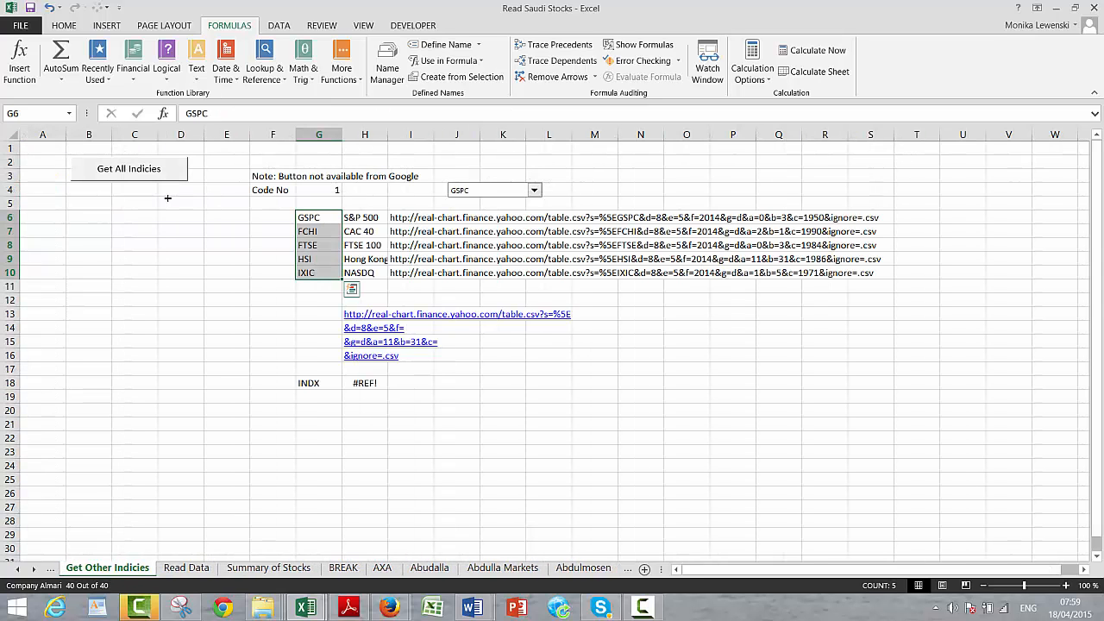
{"action": "key", "text": "ctrl+Page_Up"}
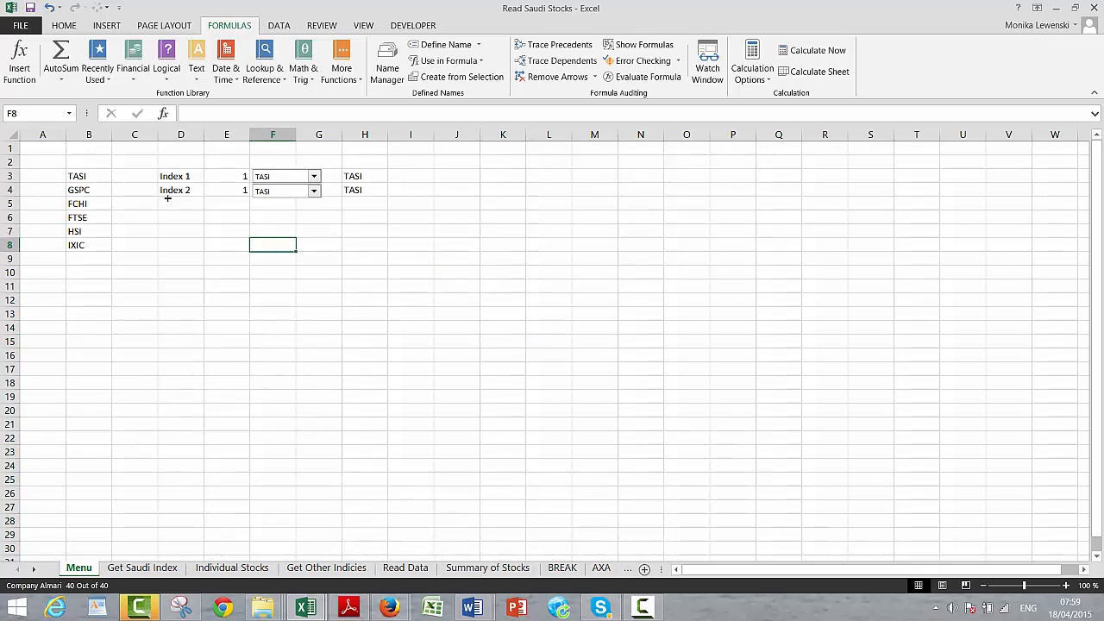
Examine the index code list in column B of the Menu sheet and the area around the two index selectors
{"action": "key", "text": "Left"}
{"action": "key", "text": "Left"}
{"action": "key", "text": "Left"}
{"action": "key", "text": "Up"}
{"action": "key", "text": "Up"}
{"action": "key", "text": "Up"}
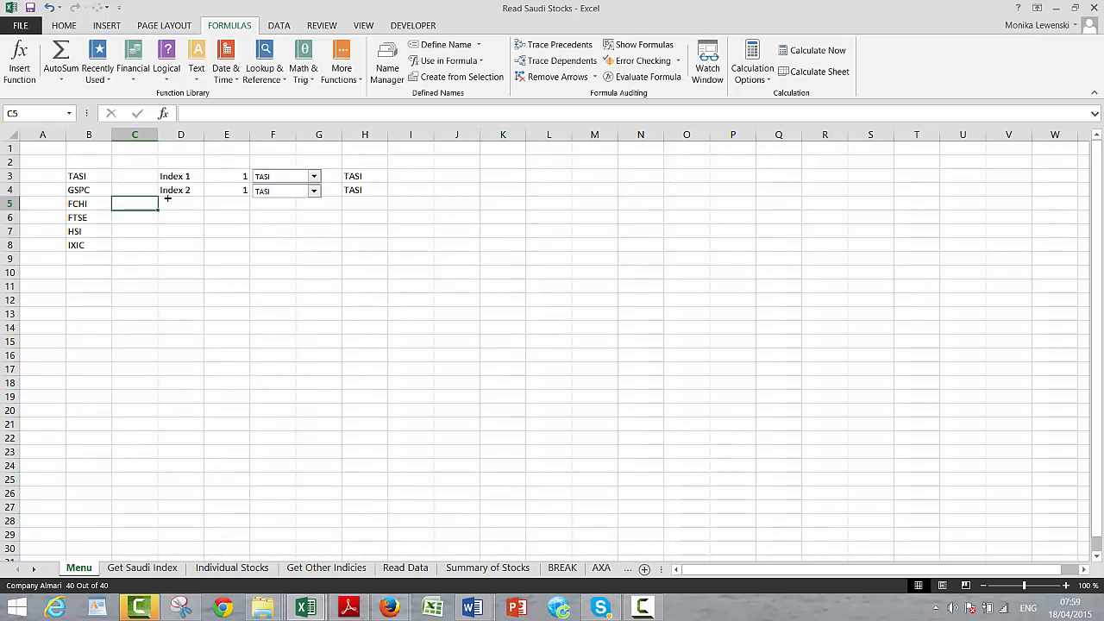
{"action": "key", "text": "Up"}
{"action": "key", "text": "Left"}
{"action": "key", "text": "Down"}
{"action": "key", "text": "Down"}
{"action": "key", "text": "Down"}
{"action": "key", "text": "Down"}
{"action": "key", "text": "Down"}
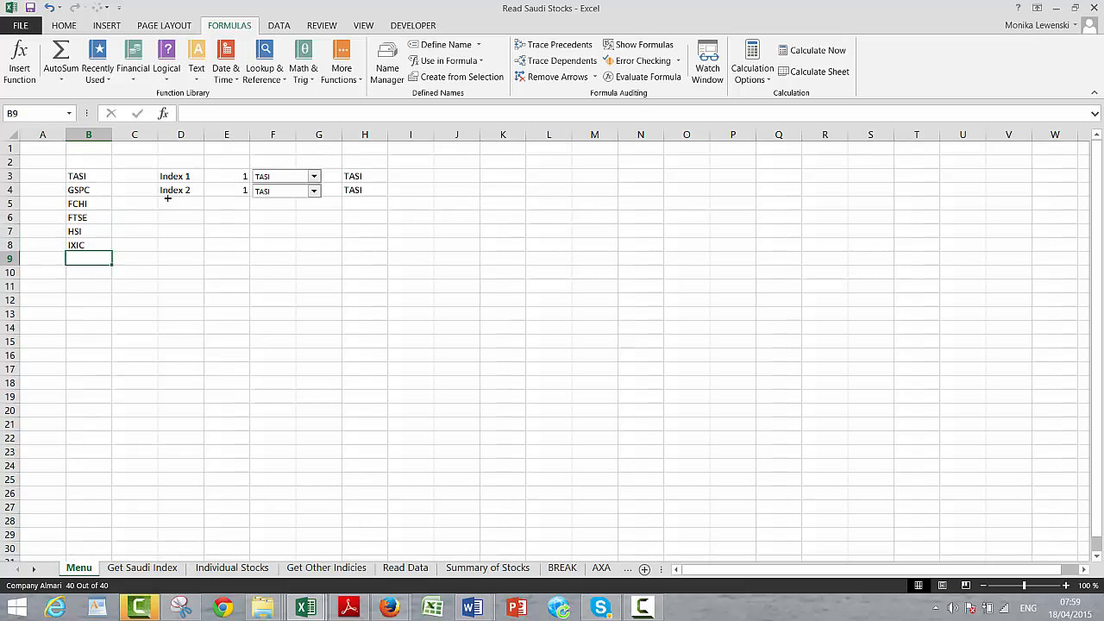
{"action": "key", "text": "Right"}
{"action": "key", "text": "Right"}
{"action": "key", "text": "Right"}
{"action": "key", "text": "Right"}
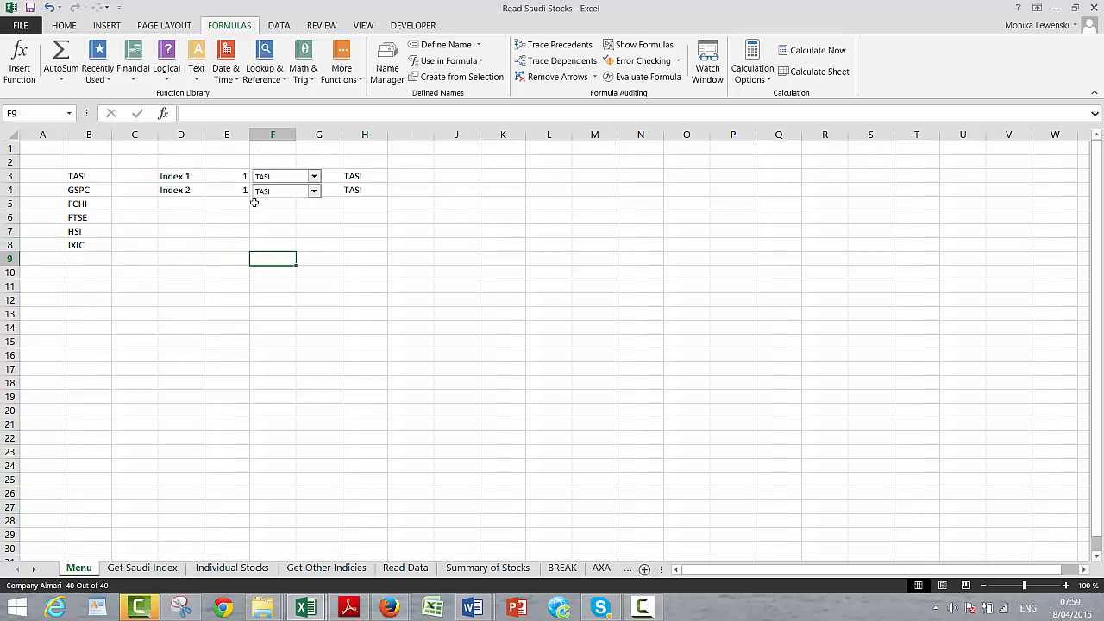
Enter the labels Stock 1, Stock 2 and Stock 3 in D6:D8 below the index labels
{"action": "left_click", "coordinate": [182, 276]}
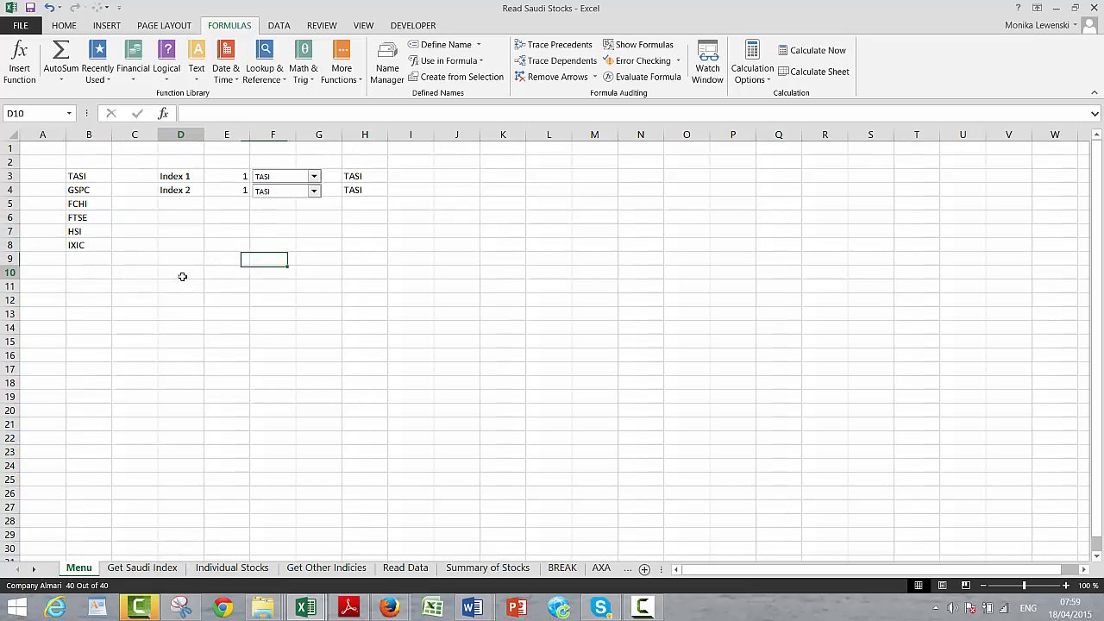
{"action": "key", "text": "Up"}
{"action": "key", "text": "Up"}
{"action": "key", "text": "Up"}
{"action": "key", "text": "Up"}
{"action": "type", "text": "St"}
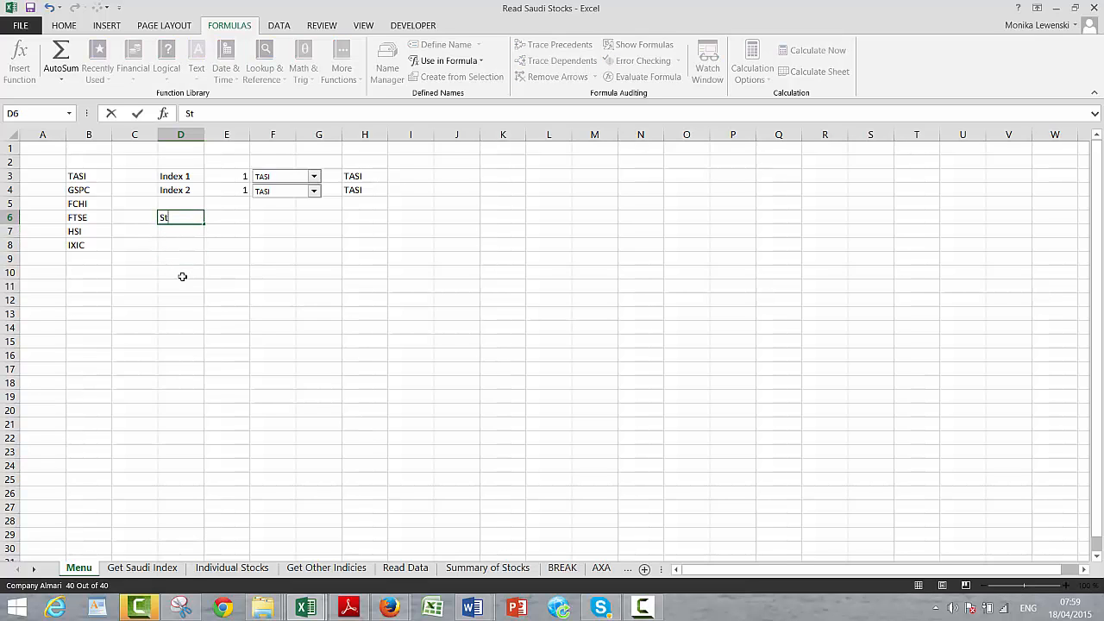
{"action": "type", "text": "ock 1"}
{"action": "key", "text": "Return"}
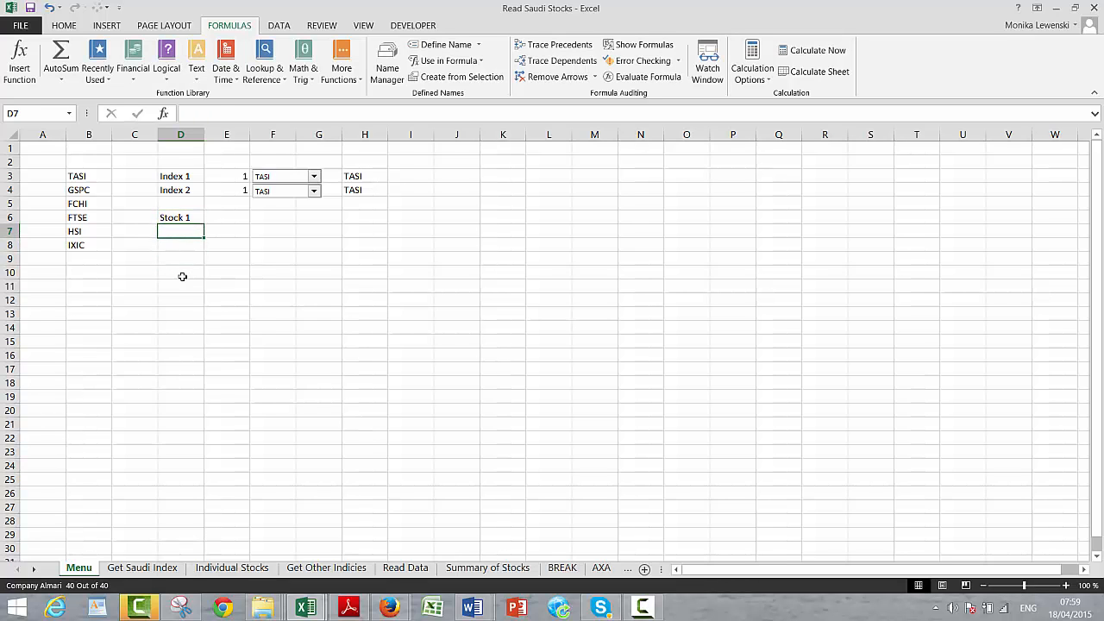
{"action": "type", "text": "Sttock"}
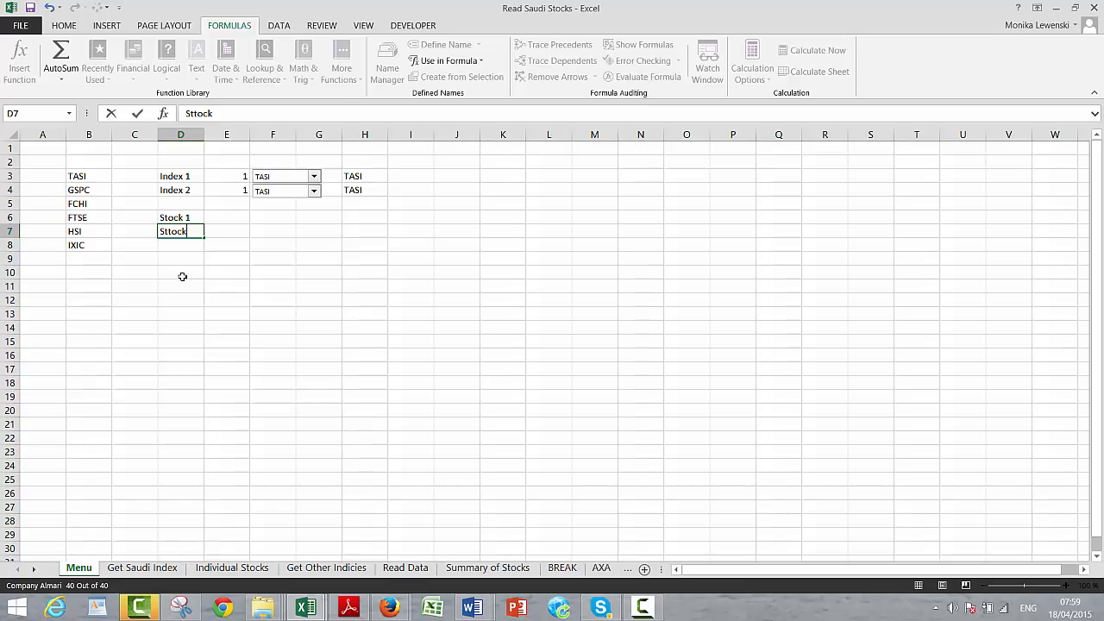
{"action": "key", "text": "BackSpace"}
{"action": "key", "text": "BackSpace"}
{"action": "key", "text": "BackSpace"}
{"action": "key", "text": "BackSpace"}
{"action": "type", "text": "oc"}
{"action": "key", "text": "Return"}
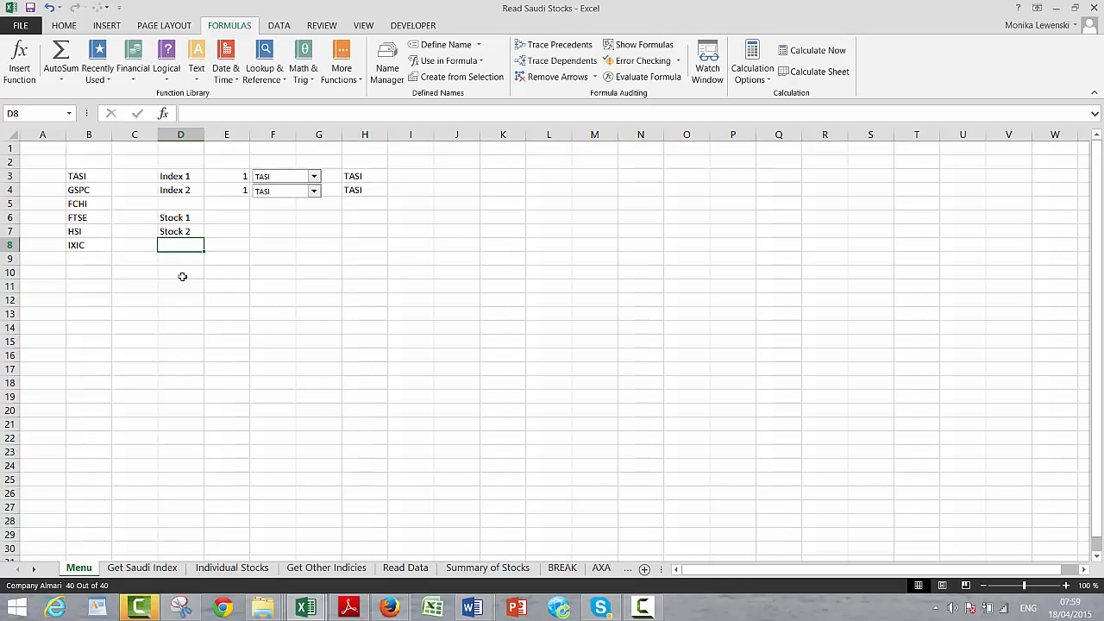
{"action": "type", "text": "Stock 3"}
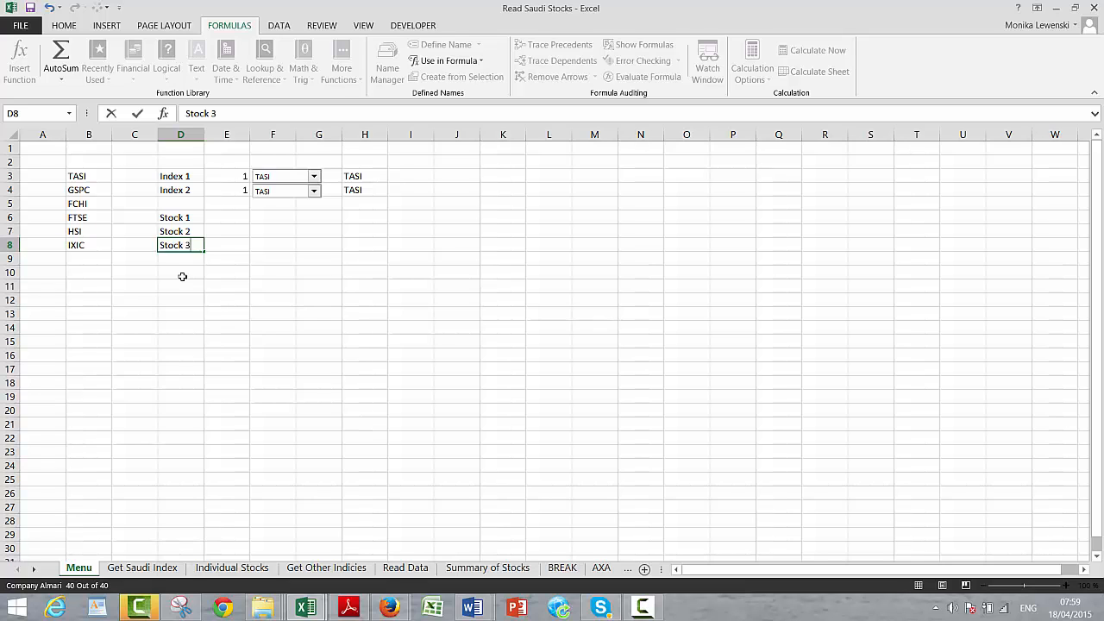
{"action": "key", "text": "Return"}
Copy the Index 2 drop-down control and paste it at F6 in the Stock 1 row
{"action": "key", "text": "Up"}
{"action": "key", "text": "Up"}
{"action": "key", "text": "Up"}
{"action": "key", "text": "Right"}
{"action": "key", "text": "Right"}
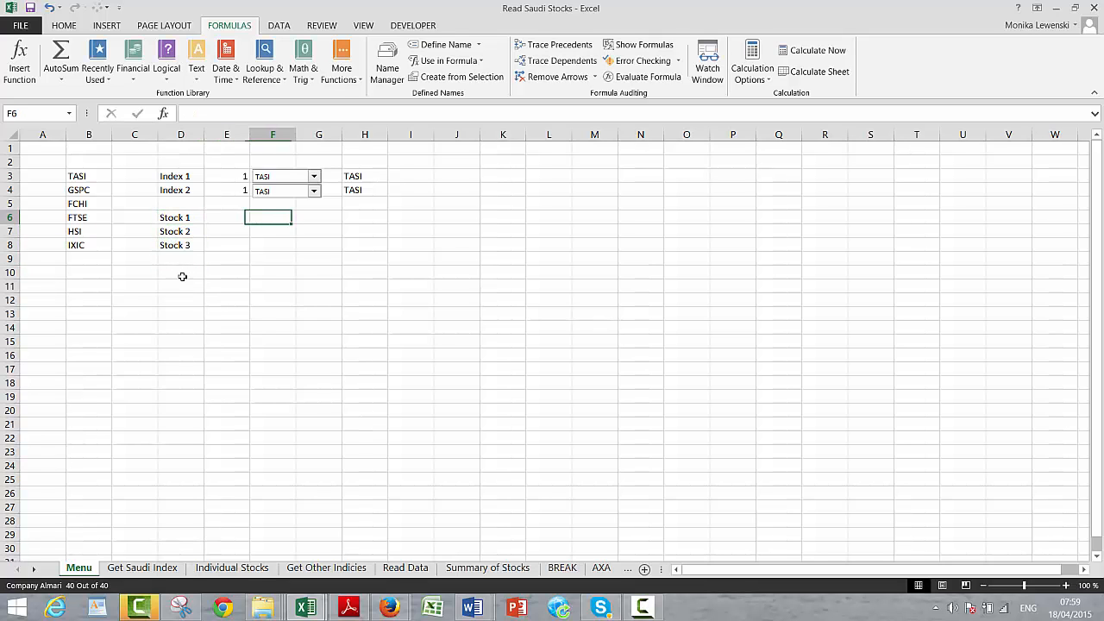
{"action": "right_click", "coordinate": [267, 193]}
{"action": "left_click", "coordinate": [279, 216]}
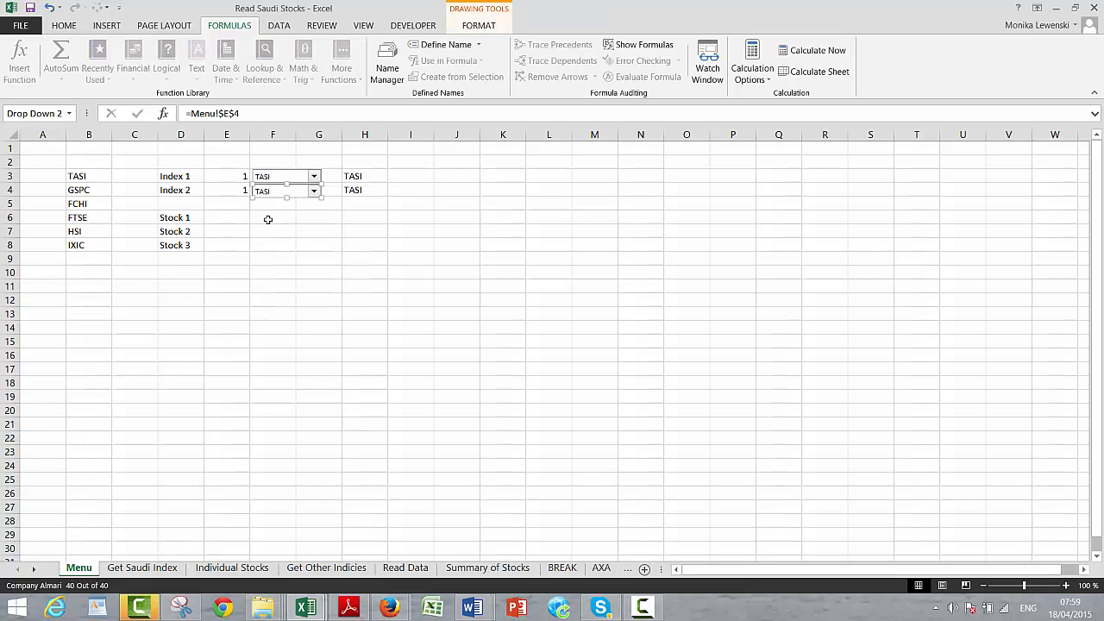
{"action": "left_click", "coordinate": [268, 220]}
{"action": "key", "text": "ctrl+v"}
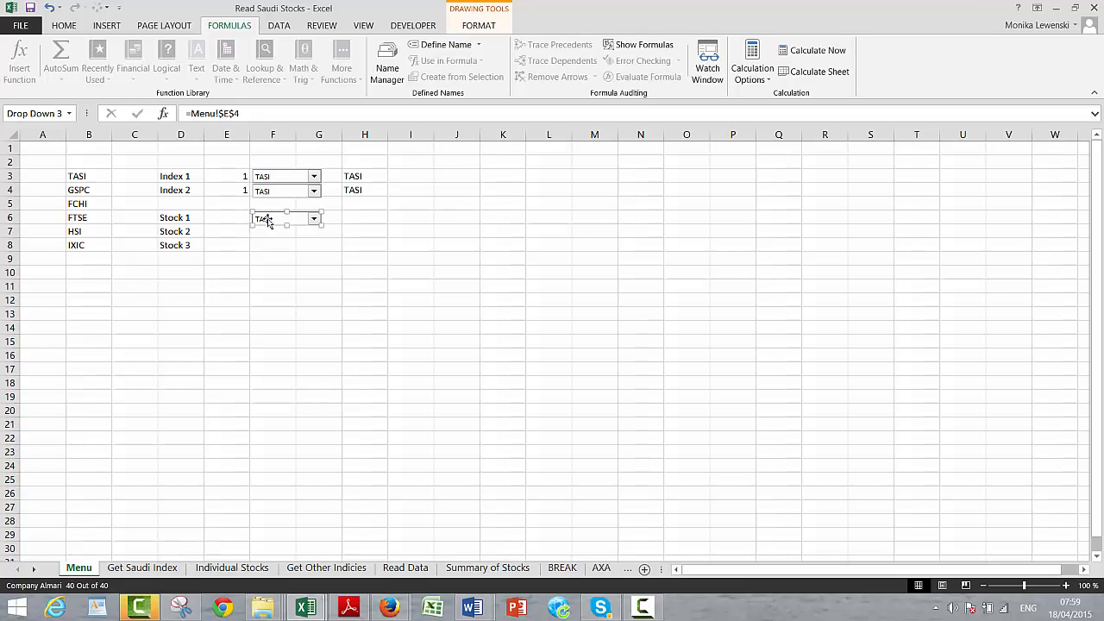
Set the Stock 1 drop-down's input range to the company names in 'Individual Stocks'!$F$16:$F$55
{"action": "right_click", "coordinate": [267, 220]}
{"action": "left_click", "coordinate": [294, 335]}
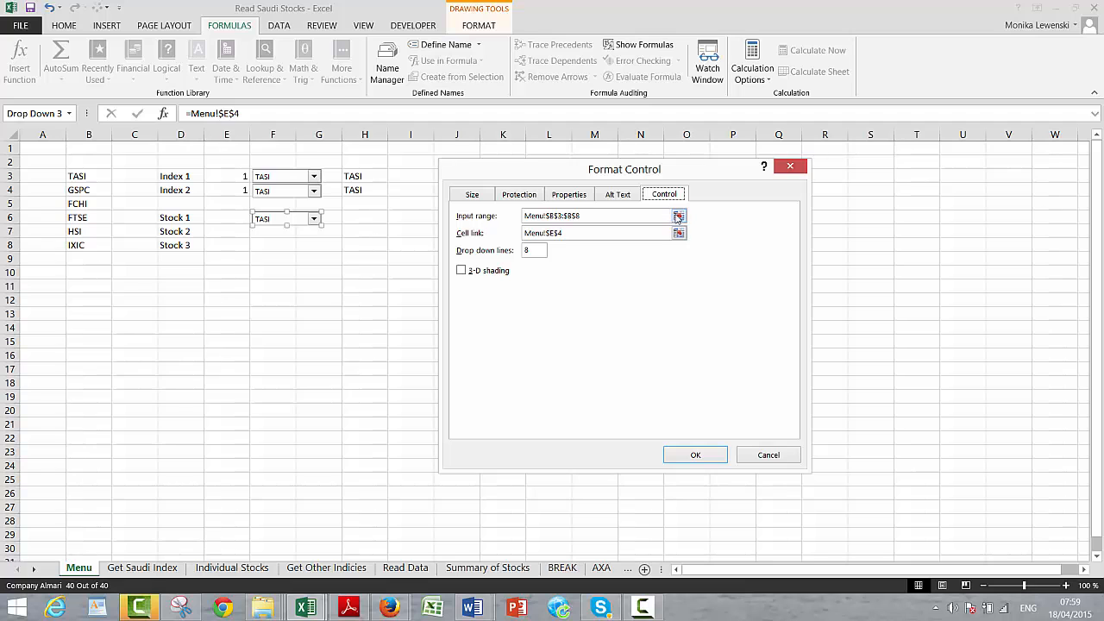
{"action": "left_click", "coordinate": [679, 215]}
{"action": "left_click", "coordinate": [226, 569]}
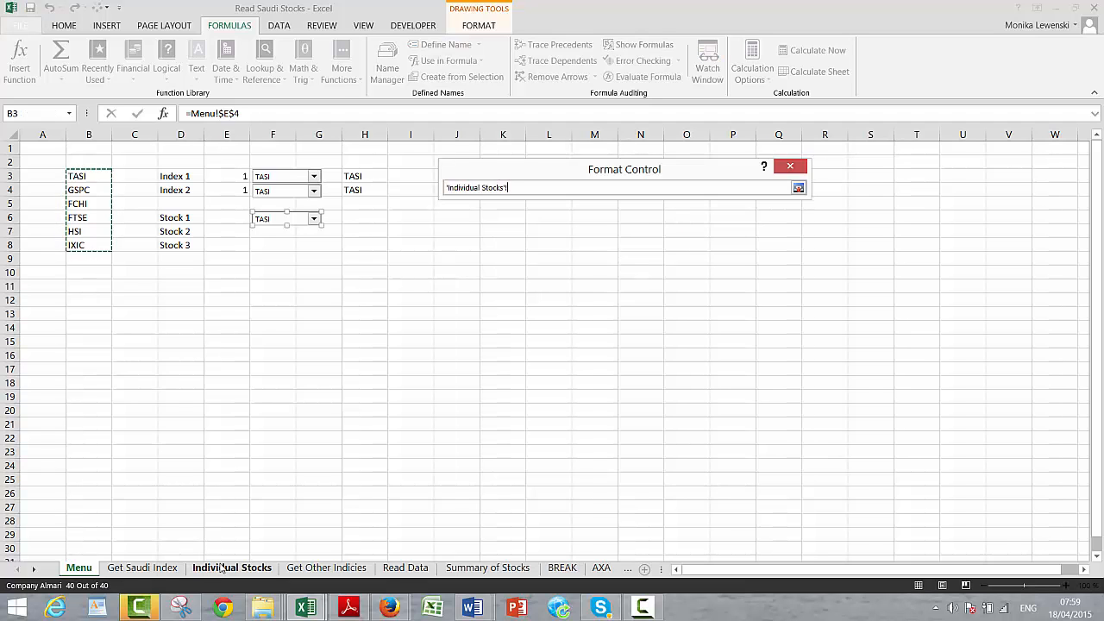
{"action": "left_click_drag", "start_coordinate": [306, 357], "coordinate": [331, 516]}
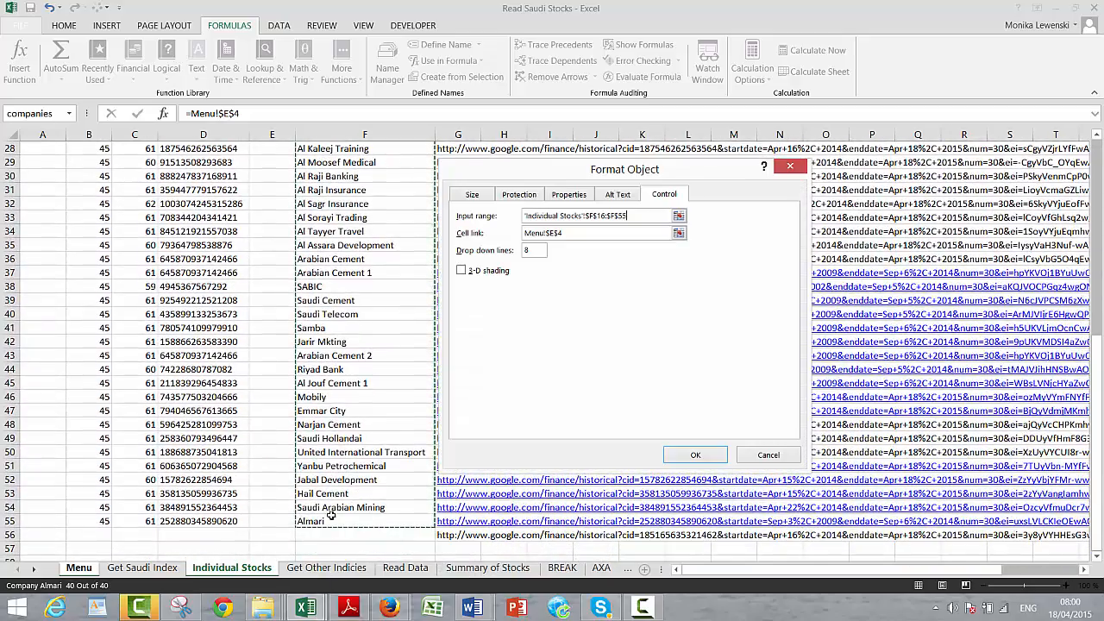
Set the Stock 1 drop-down's cell link to Menu!$E$6 and apply the control settings
{"action": "left_click", "coordinate": [679, 236]}
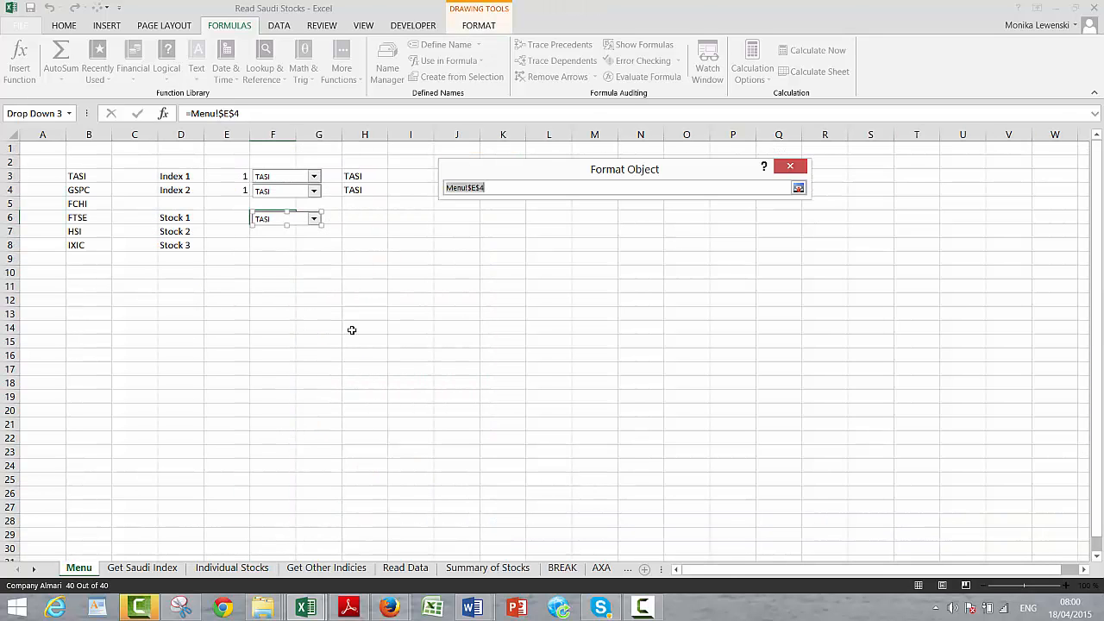
{"action": "left_click", "coordinate": [159, 568]}
{"action": "left_click", "coordinate": [79, 568]}
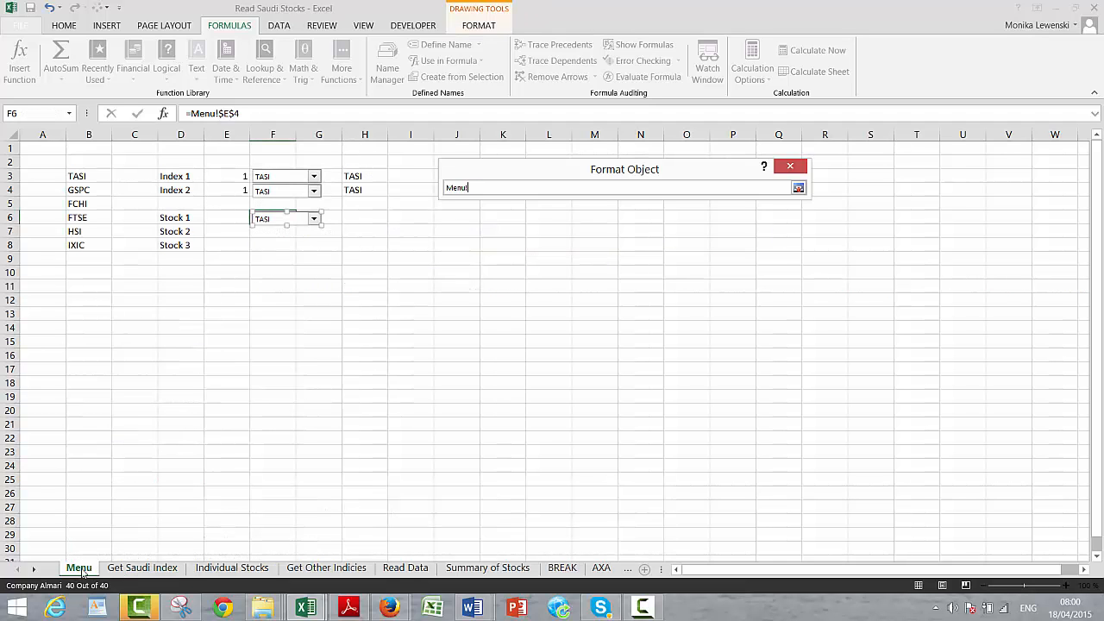
{"action": "left_click", "coordinate": [226, 217]}
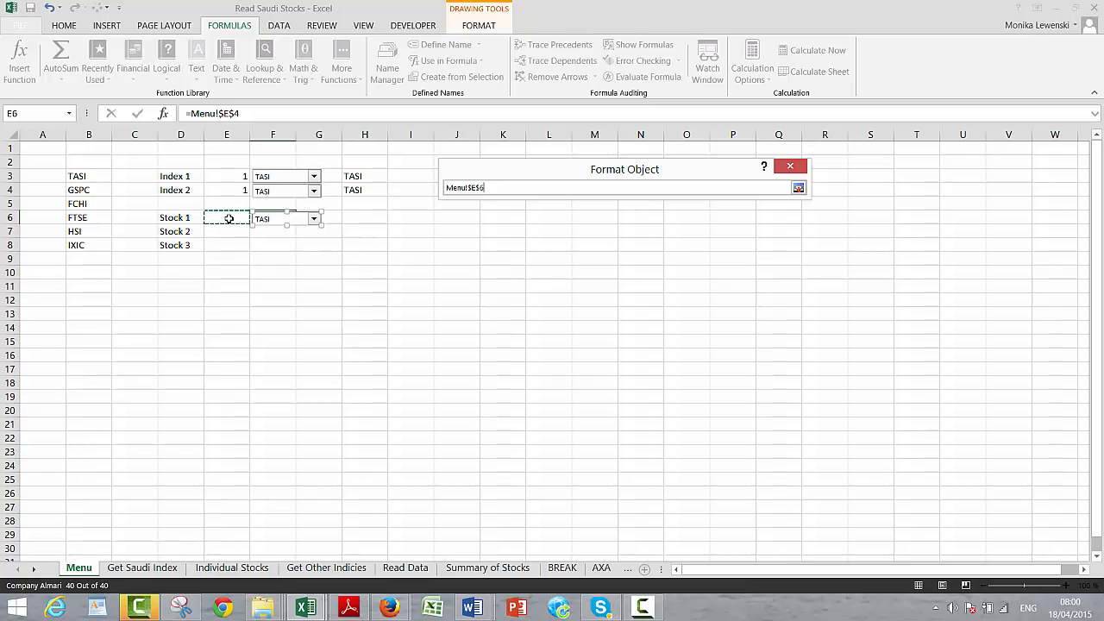
{"action": "key", "text": "Return"}
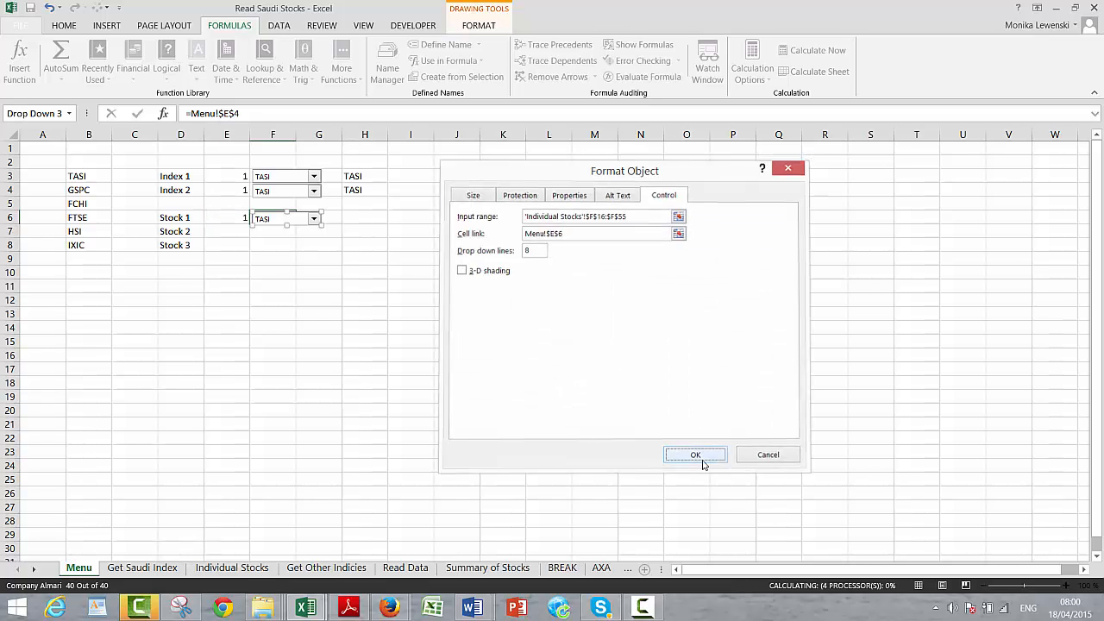
{"action": "left_click", "coordinate": [697, 454]}
Choose Abdulla Markets in the Stock 1 drop-down
{"action": "left_click", "coordinate": [435, 286]}
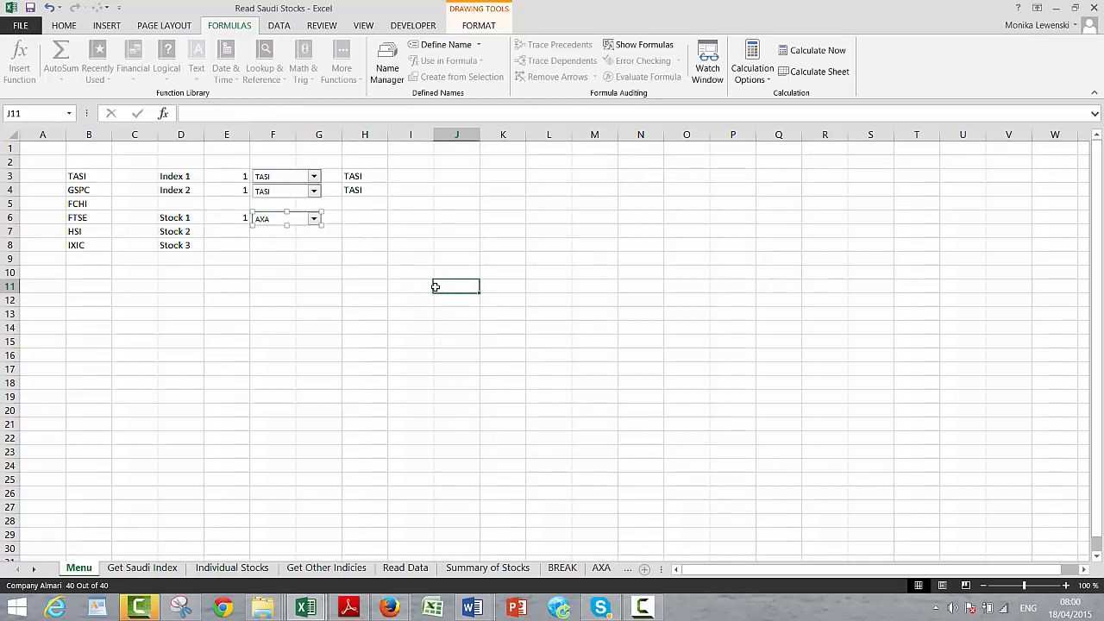
{"action": "left_click", "coordinate": [314, 219]}
{"action": "left_click", "coordinate": [297, 253]}
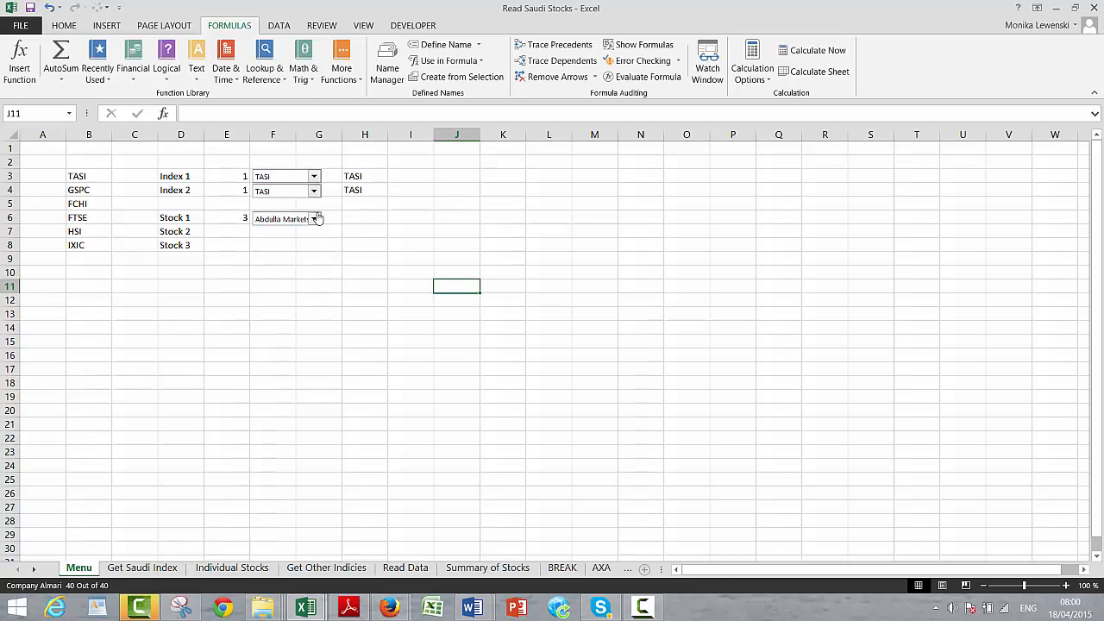
Choose Adv Petrochem in the Stock 1 drop-down, and paste copies of that control at F7 and F8
{"action": "left_click", "coordinate": [314, 218]}
{"action": "left_click", "coordinate": [294, 260]}
{"action": "right_click", "coordinate": [271, 219]}
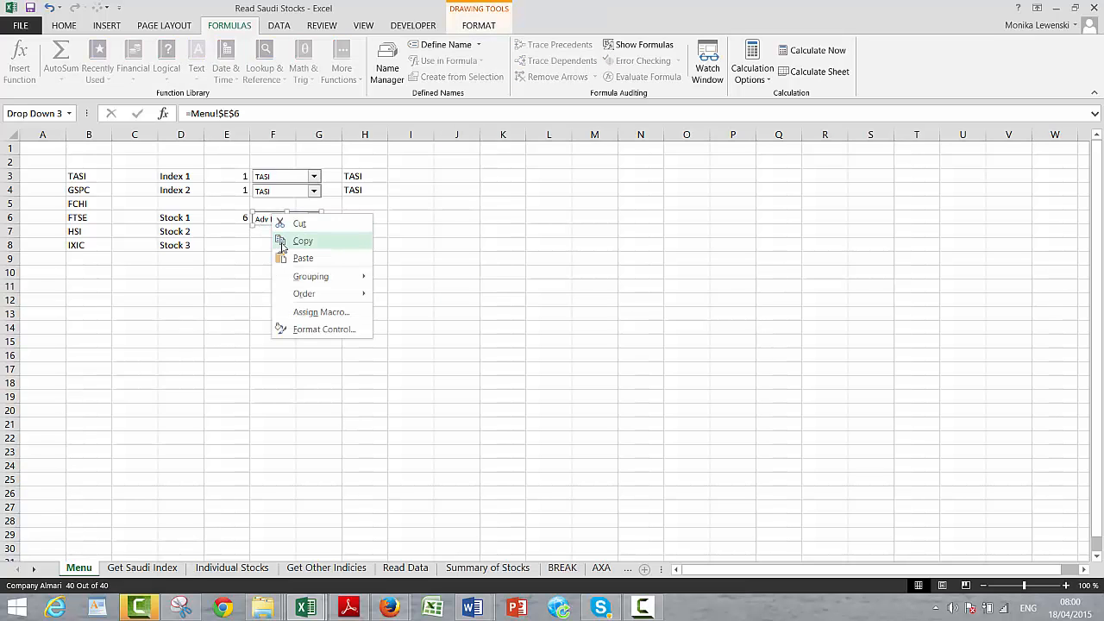
{"action": "left_click", "coordinate": [282, 241]}
{"action": "left_click", "coordinate": [272, 232]}
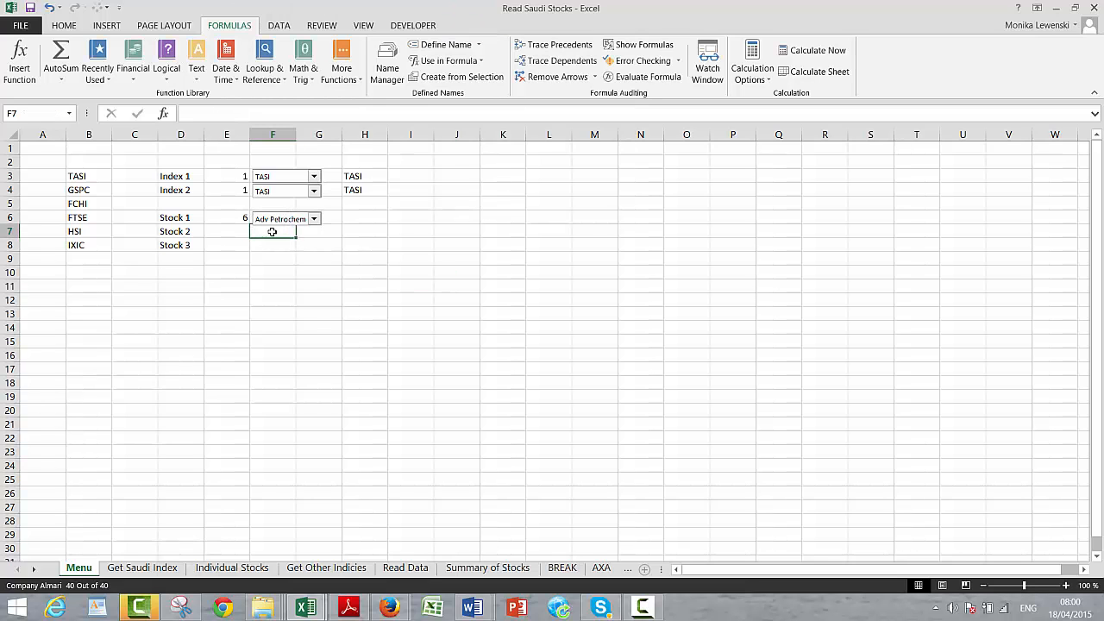
{"action": "key", "text": "ctrl+v"}
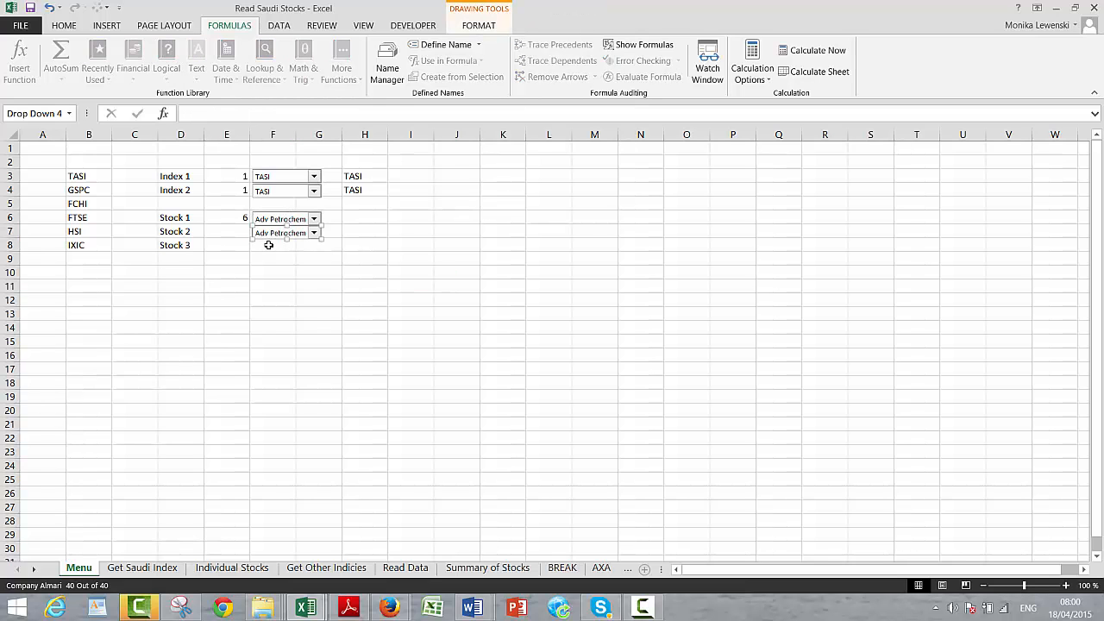
{"action": "left_click", "coordinate": [268, 245]}
{"action": "key", "text": "ctrl+v"}
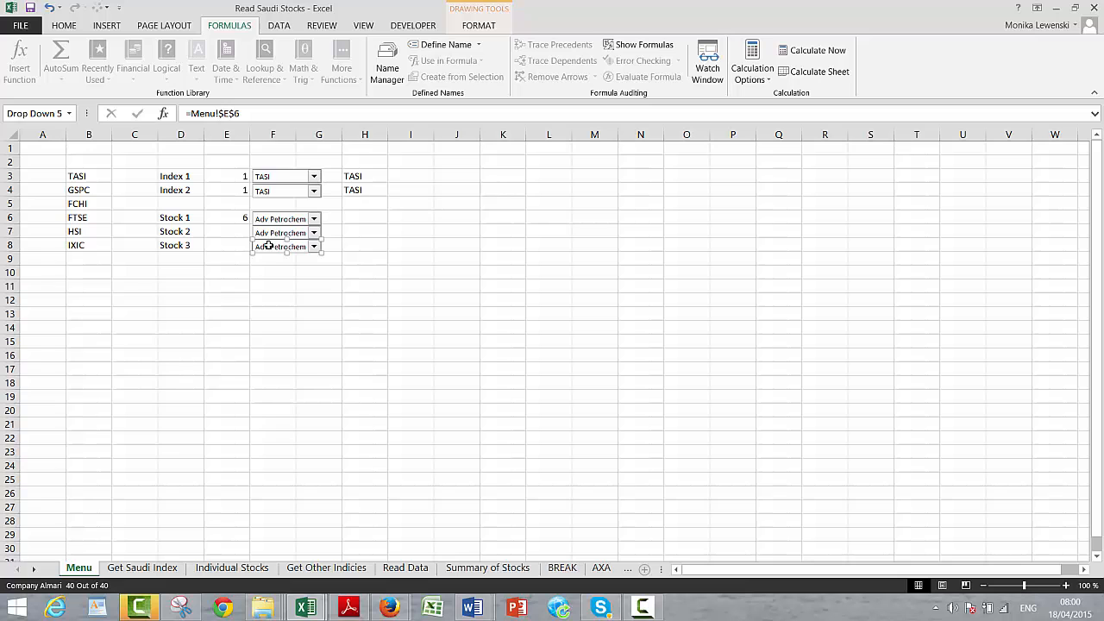
{"action": "left_click", "coordinate": [267, 424]}
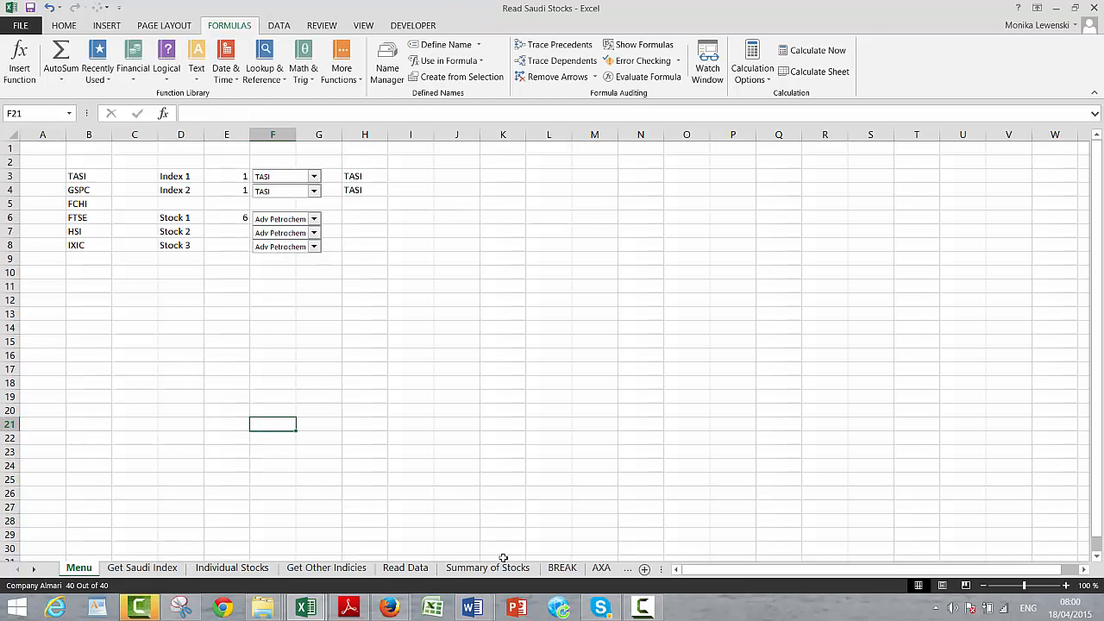
Check the stock columns on the Summary of Stocks sheet and paste another drop-down copy at F9 on the Menu sheet
{"action": "left_click", "coordinate": [471, 567]}
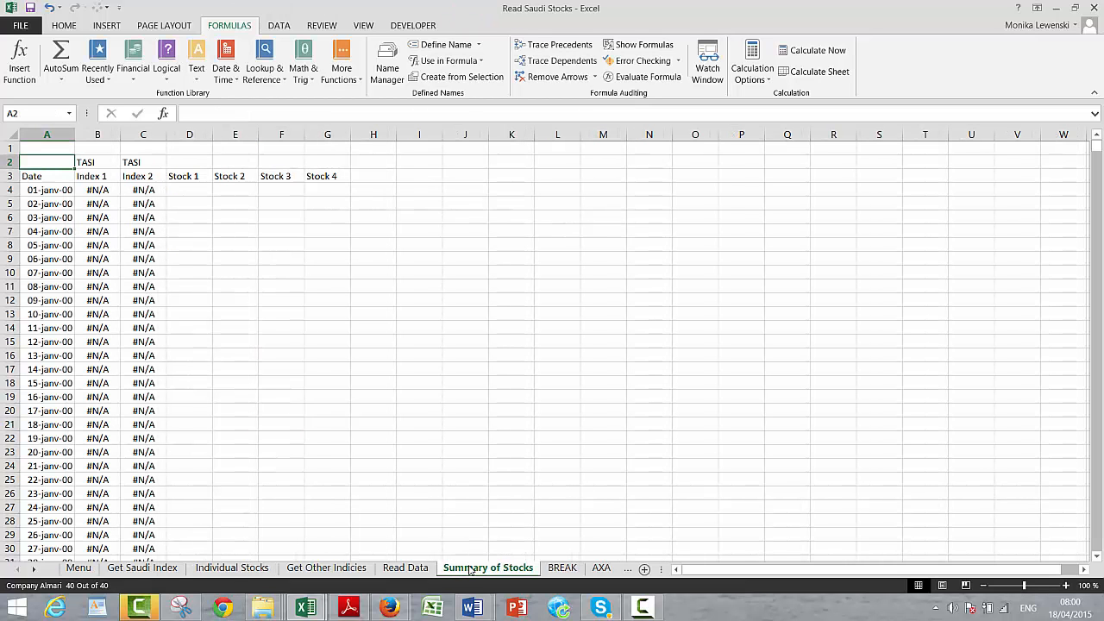
{"action": "left_click", "coordinate": [79, 568]}
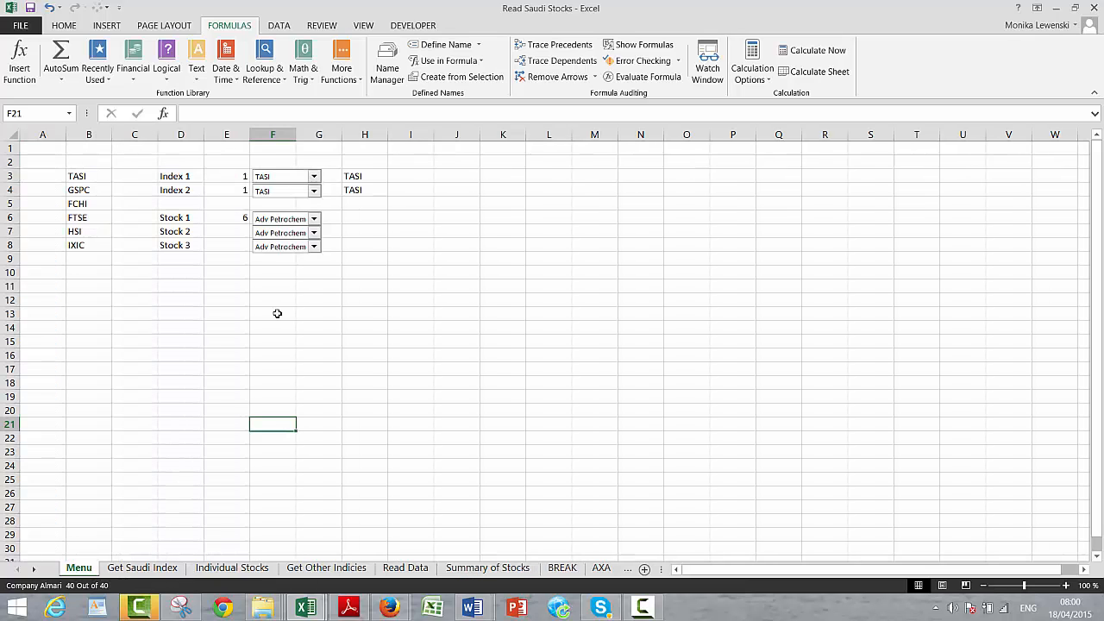
{"action": "left_click", "coordinate": [277, 260]}
{"action": "key", "text": "ctrl+v"}
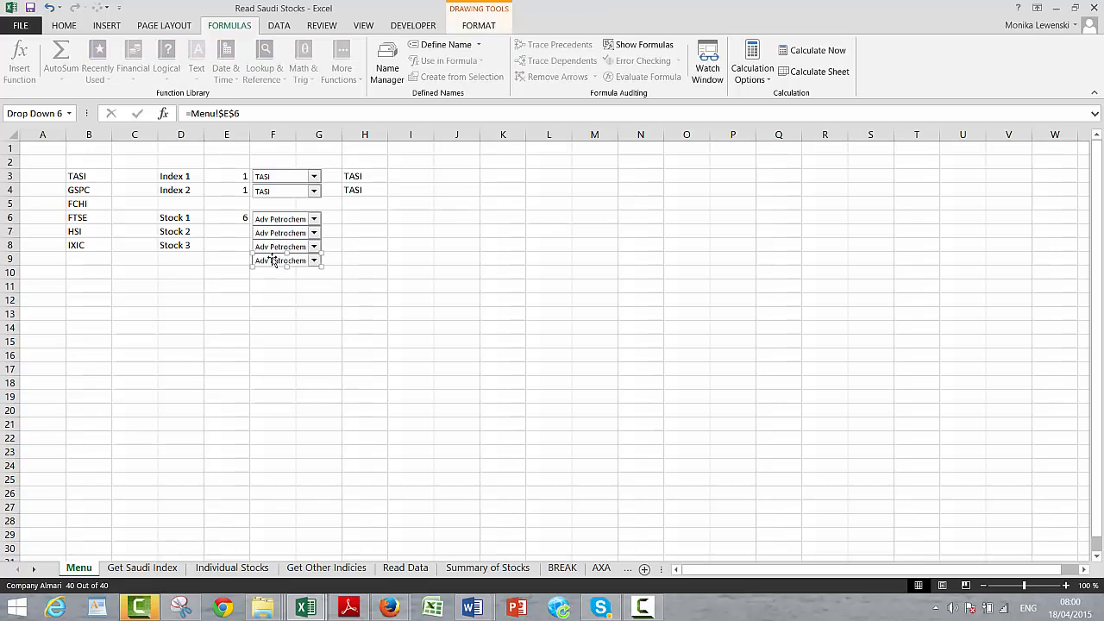
Set the Stock 2 drop-down's linked cell to Menu!$E$7
{"action": "left_click", "coordinate": [279, 234]}
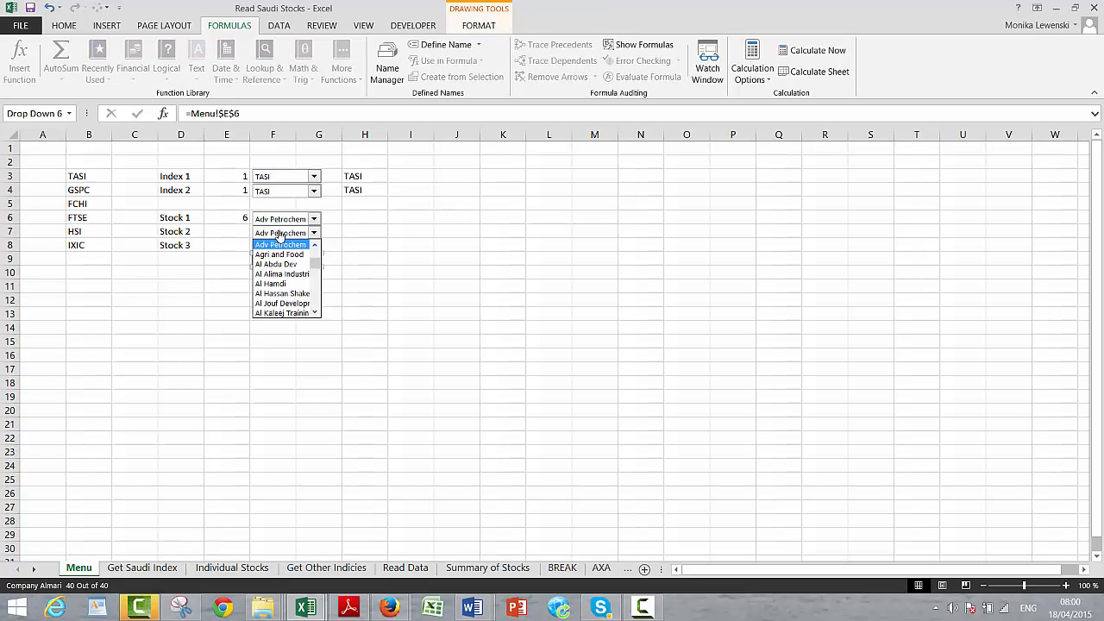
{"action": "left_click", "coordinate": [189, 313]}
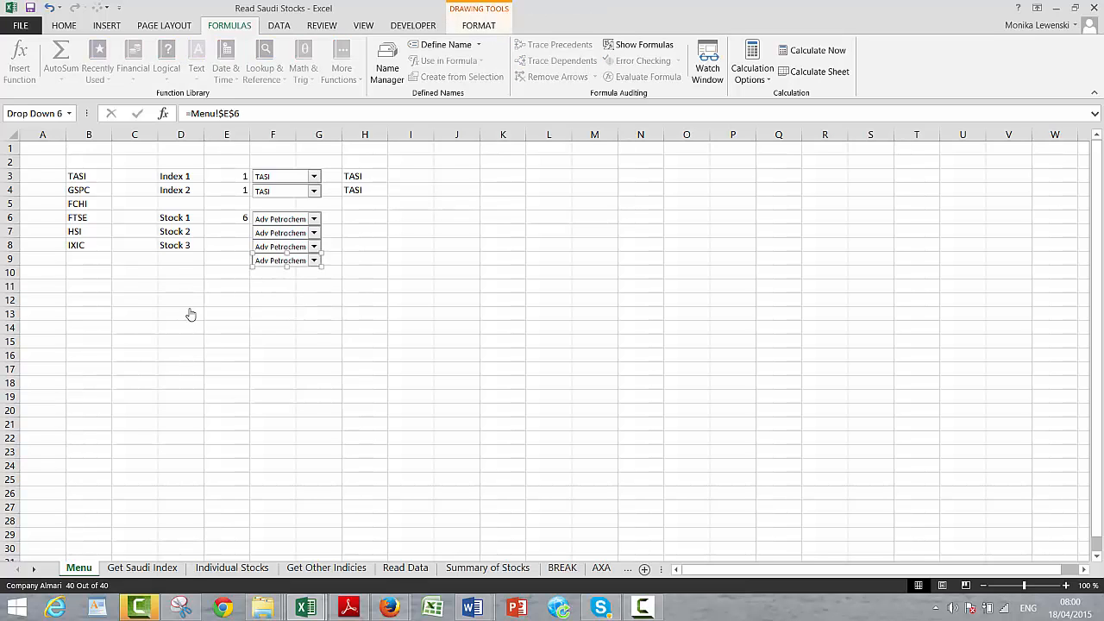
{"action": "right_click", "coordinate": [274, 233]}
{"action": "left_click", "coordinate": [265, 112]}
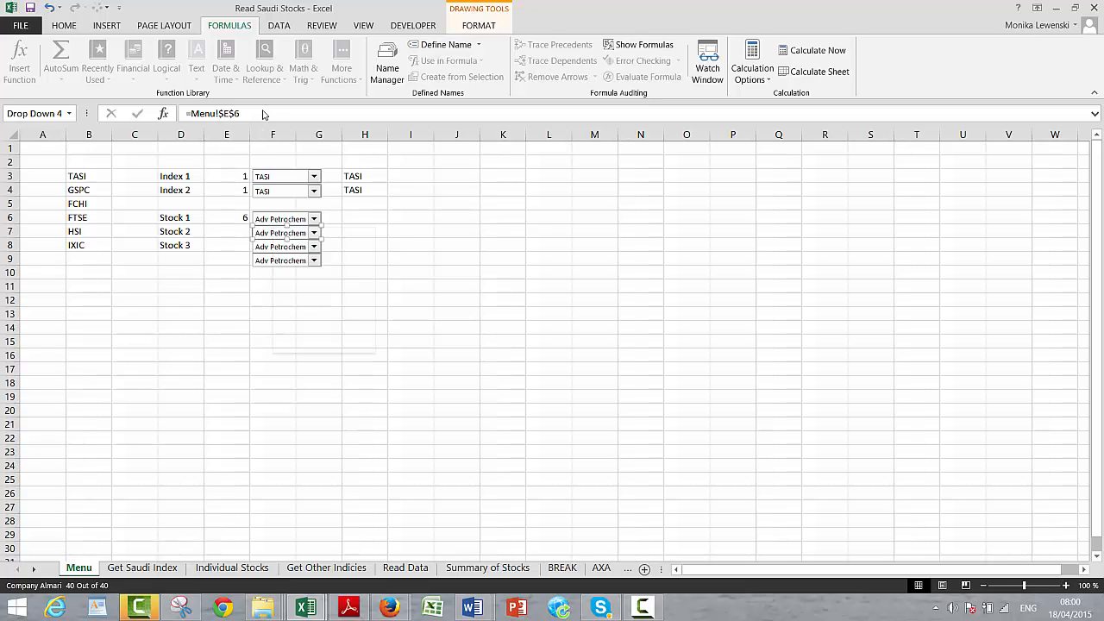
{"action": "left_click", "coordinate": [257, 114]}
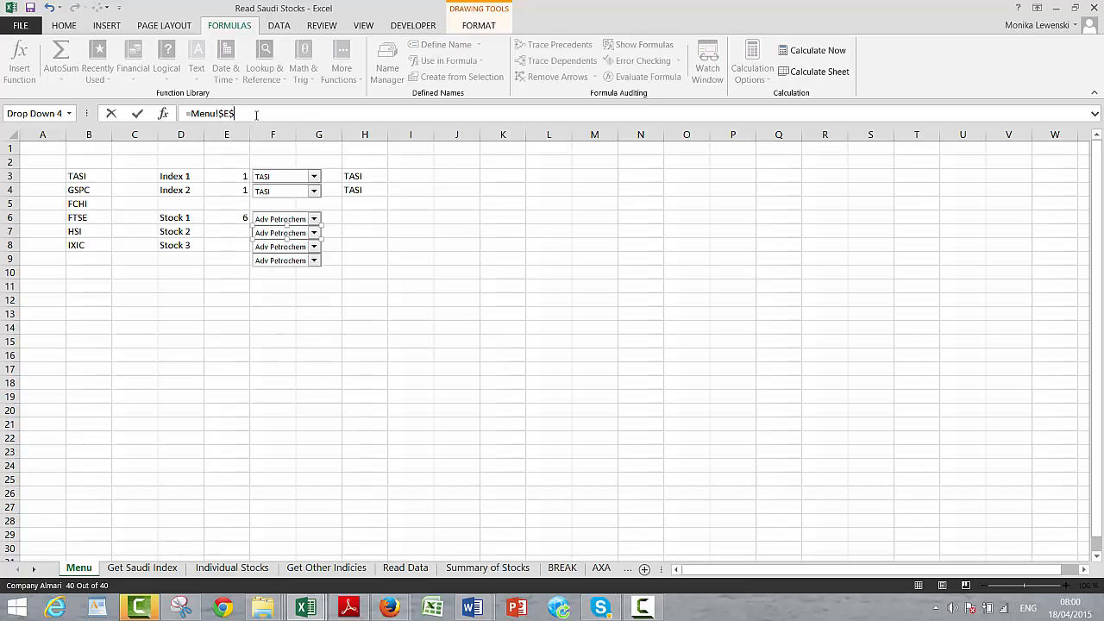
{"action": "type", "text": "7"}
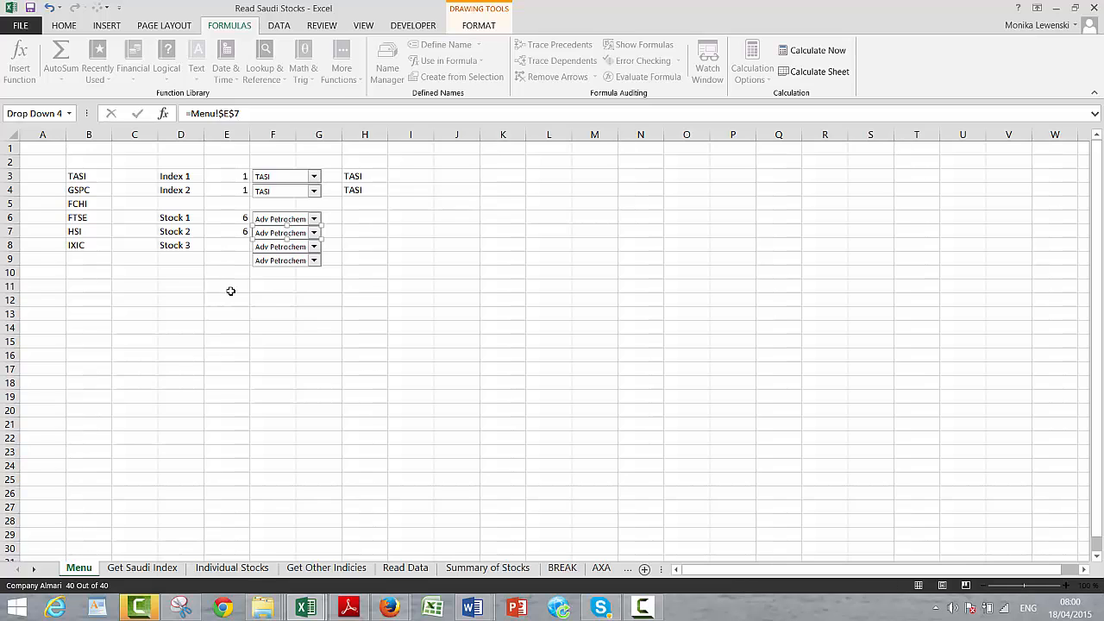
{"action": "left_click", "coordinate": [228, 289]}
Set the Stock 3 drop-down's linked cell to Menu!$E$8
{"action": "right_click", "coordinate": [274, 247]}
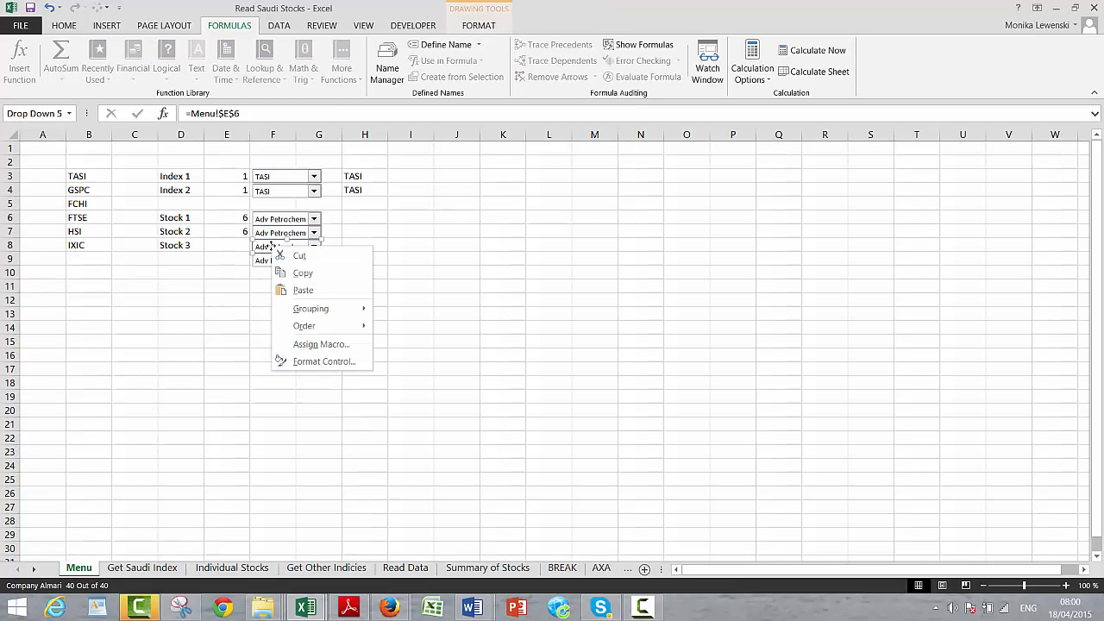
{"action": "left_click", "coordinate": [256, 115]}
{"action": "left_click", "coordinate": [256, 115]}
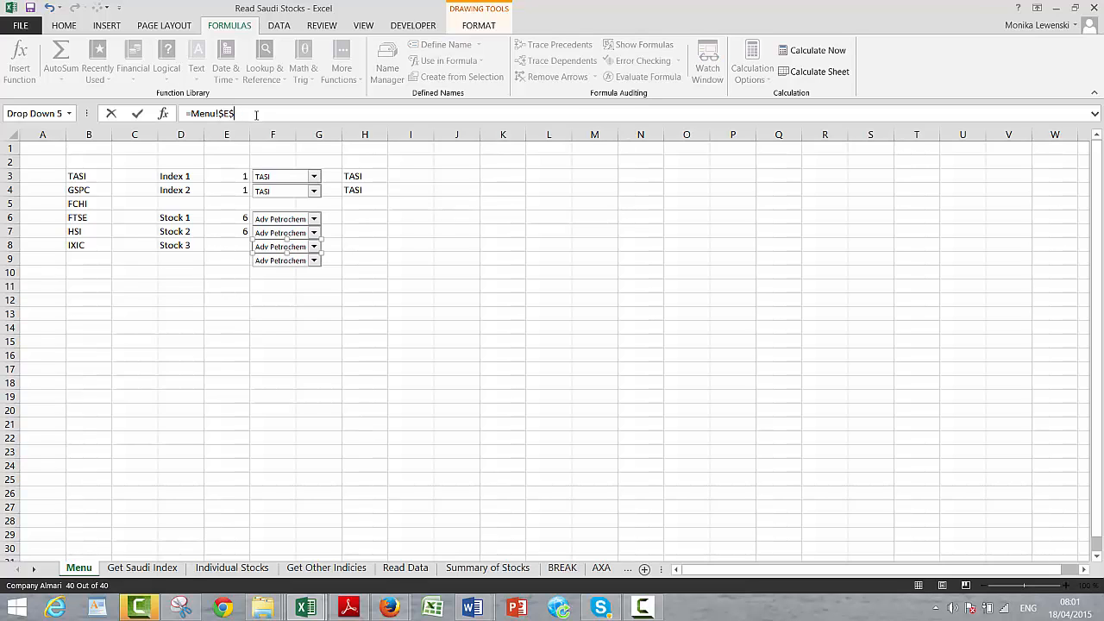
{"action": "key", "text": "Return"}
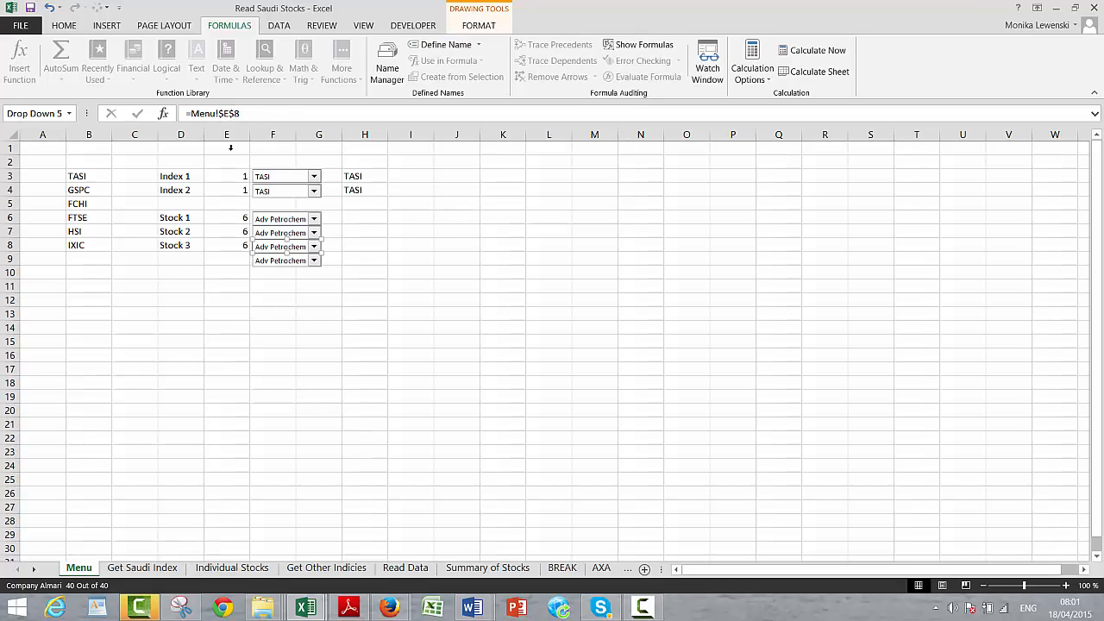
{"action": "left_click", "coordinate": [217, 283]}
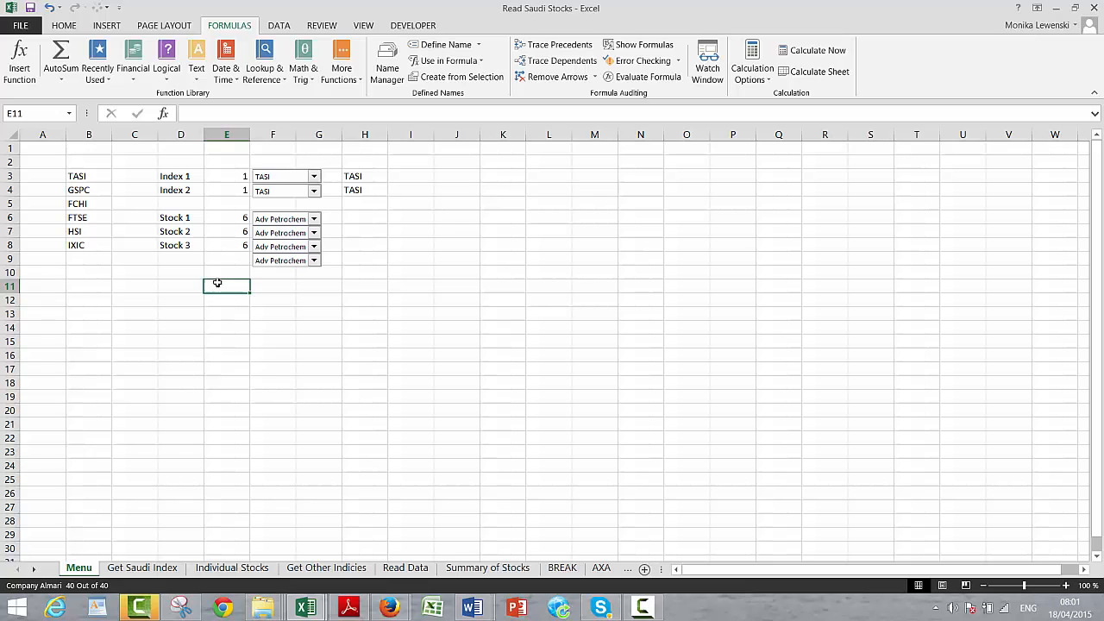
Set the linked cell of the fourth stock drop-down, at F9, to Menu!$E$8
{"action": "left_click", "coordinate": [261, 268], "text": "ctrl"}
{"action": "right_click", "coordinate": [261, 269]}
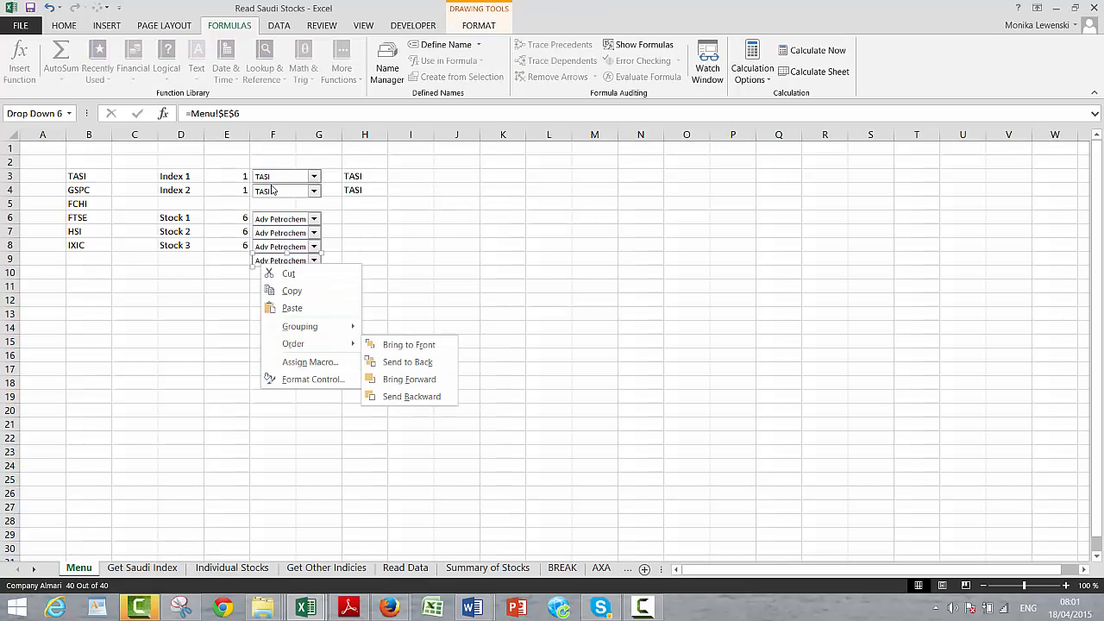
{"action": "left_click", "coordinate": [257, 116]}
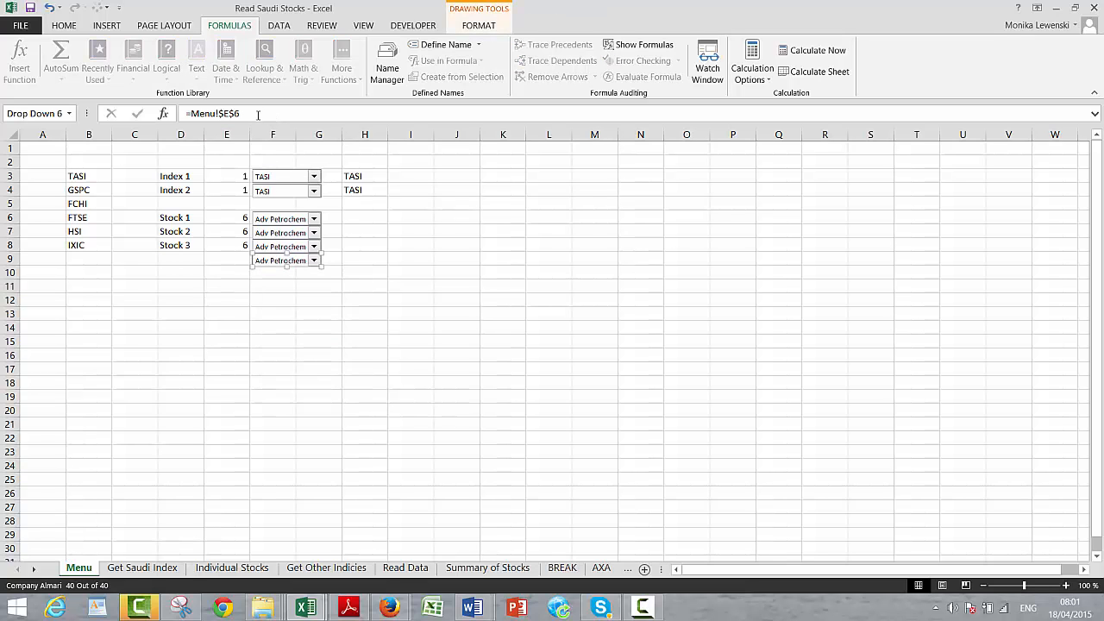
{"action": "left_click", "coordinate": [257, 114]}
{"action": "key", "text": "BackSpace"}
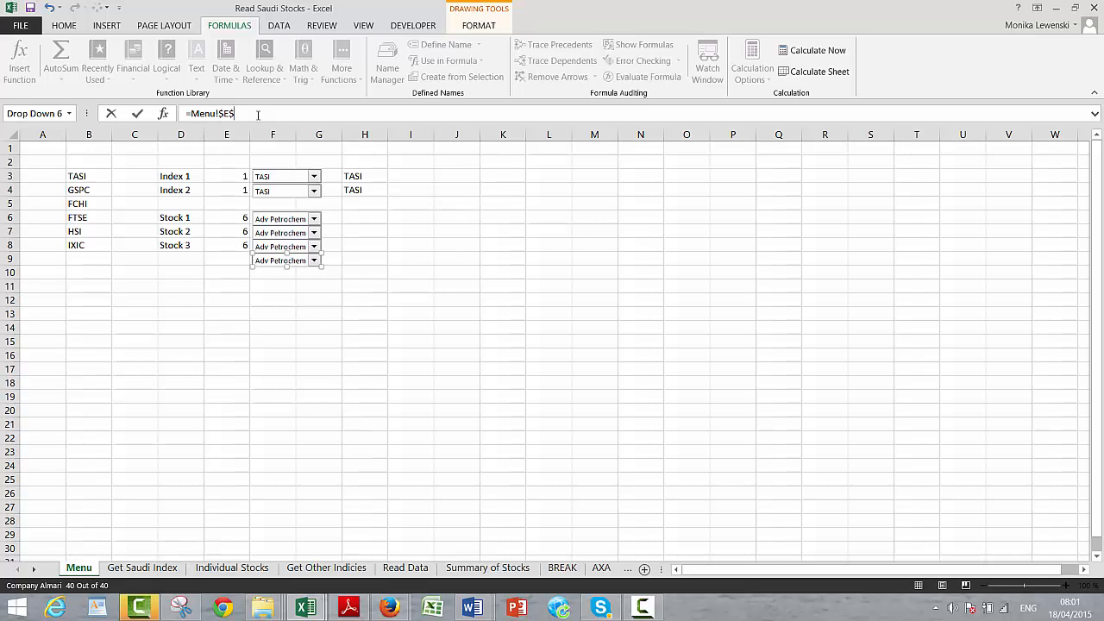
{"action": "key", "text": "Return"}
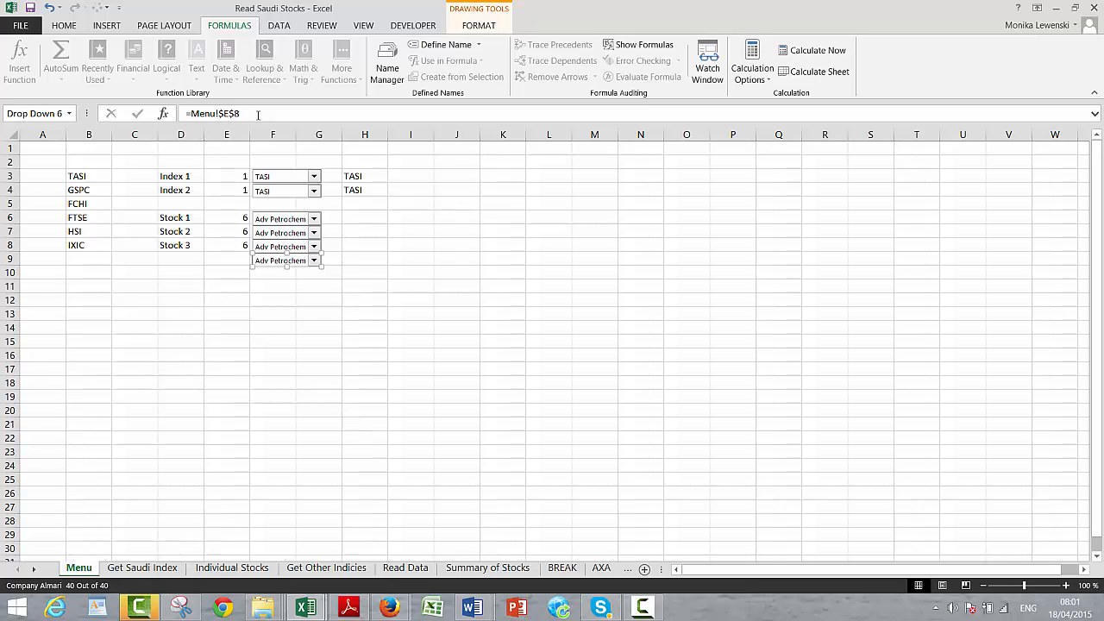
Label cell D9 as Stock 4 below the Stock 3 label
{"action": "left_click", "coordinate": [204, 265]}
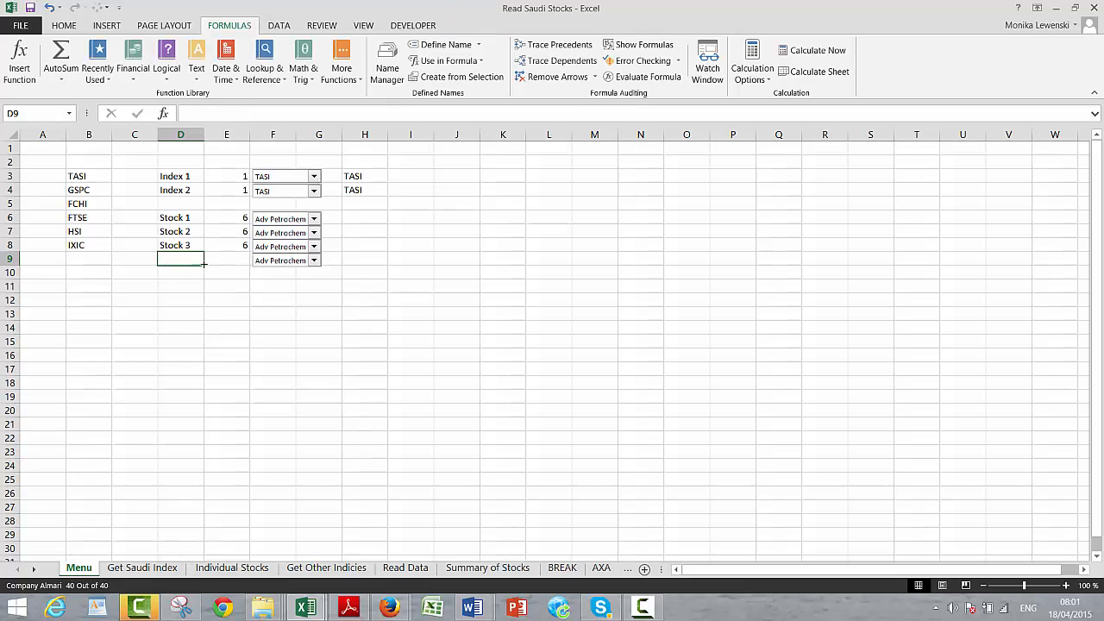
{"action": "left_click", "coordinate": [197, 246]}
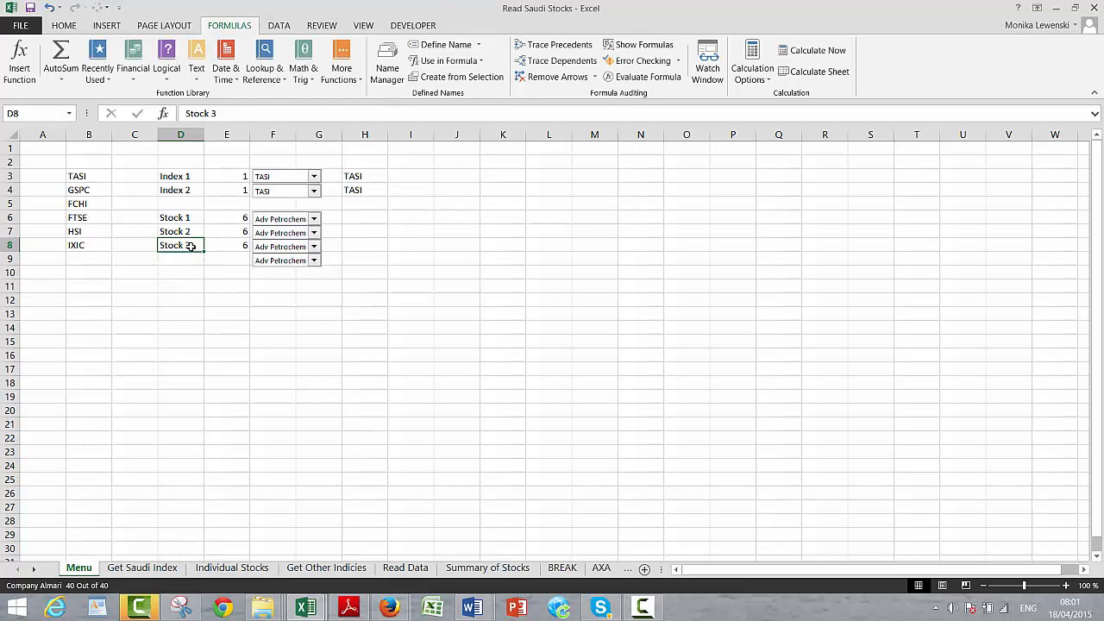
{"action": "key", "text": "Down"}
{"action": "type", "text": "St"}
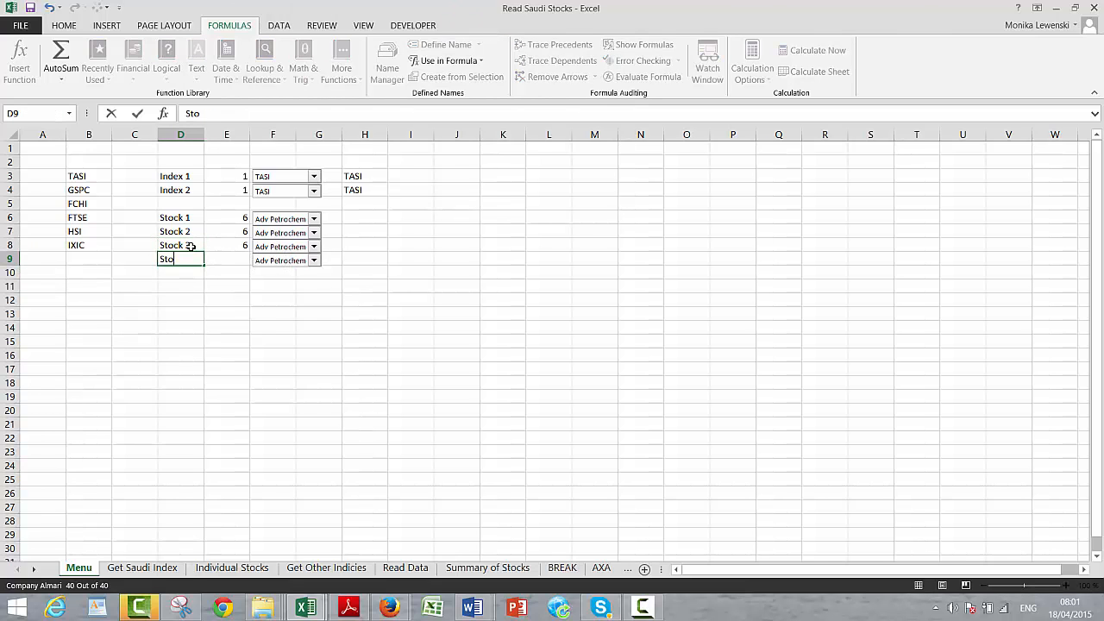
{"action": "type", "text": "ok 4"}
{"action": "key", "text": "Return"}
{"action": "key", "text": "Up"}
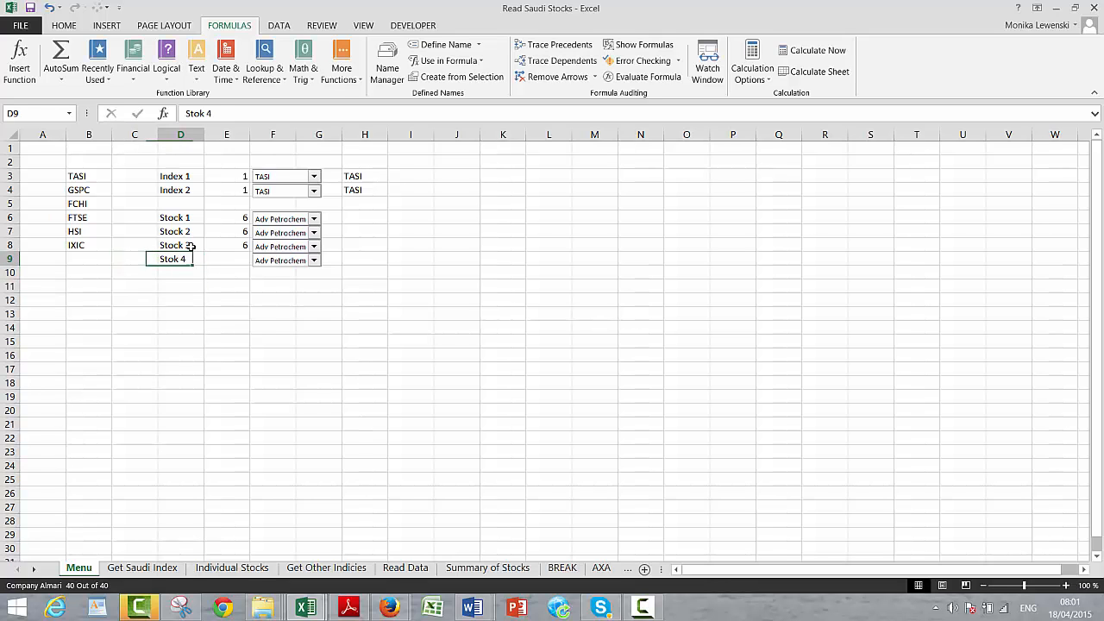
{"action": "type", "text": "Stock"}
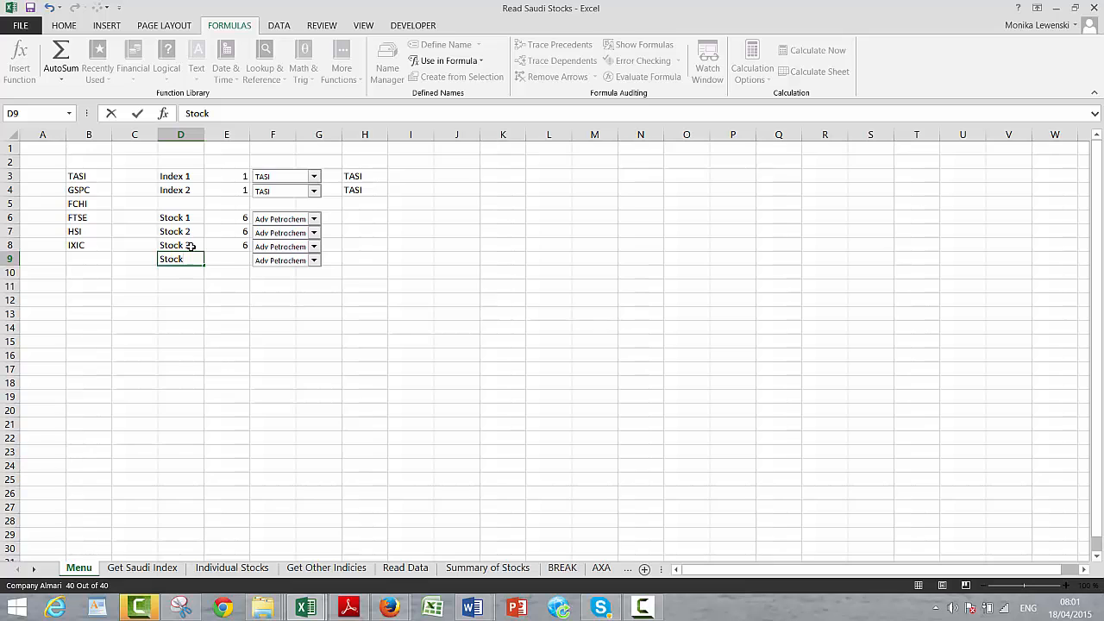
{"action": "type", "text": " 4"}
{"action": "key", "text": "Return"}
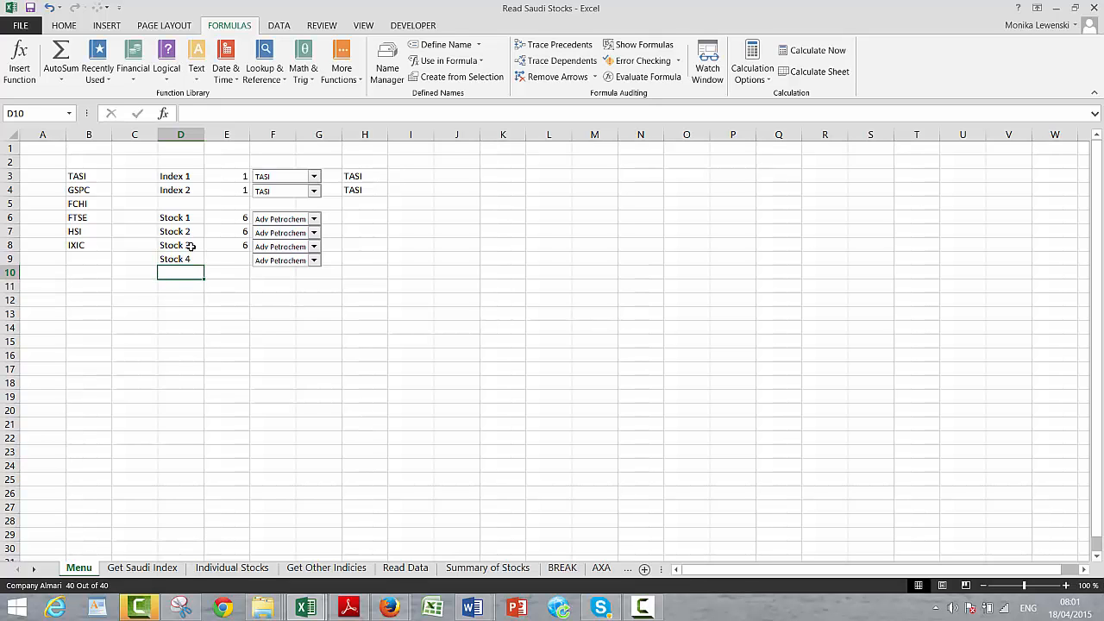
Fill the Stock 3 selection number in E8 down into E9
{"action": "key", "text": "Up"}
{"action": "key", "text": "Up"}
{"action": "key", "text": "Right"}
{"action": "key", "text": "shift+Down"}
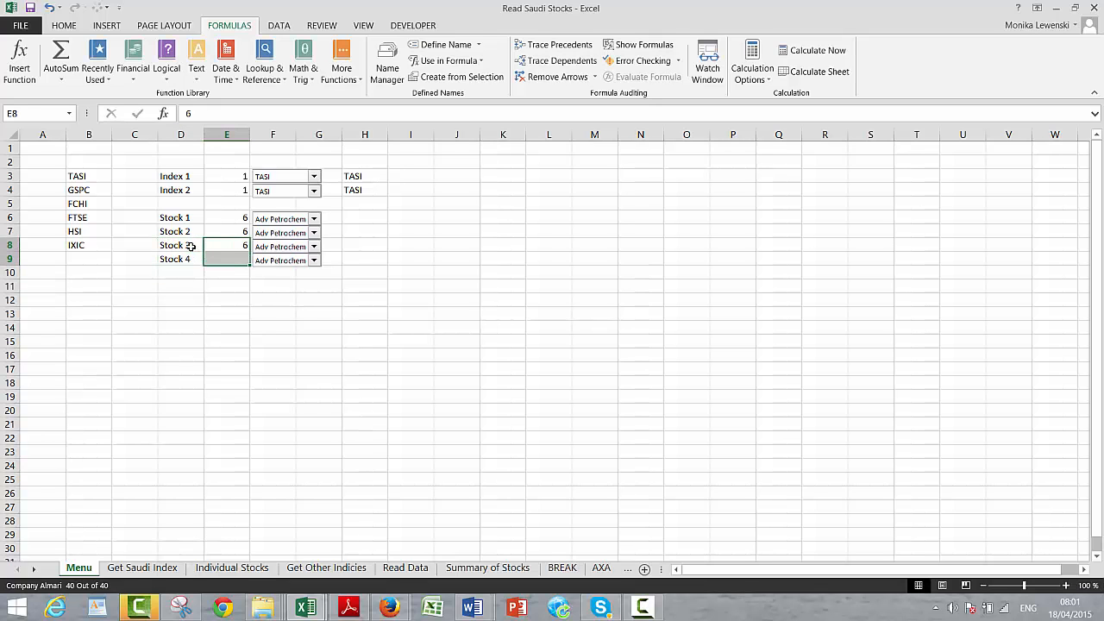
{"action": "key", "text": "ctrl+d"}
{"action": "key", "text": "Down"}
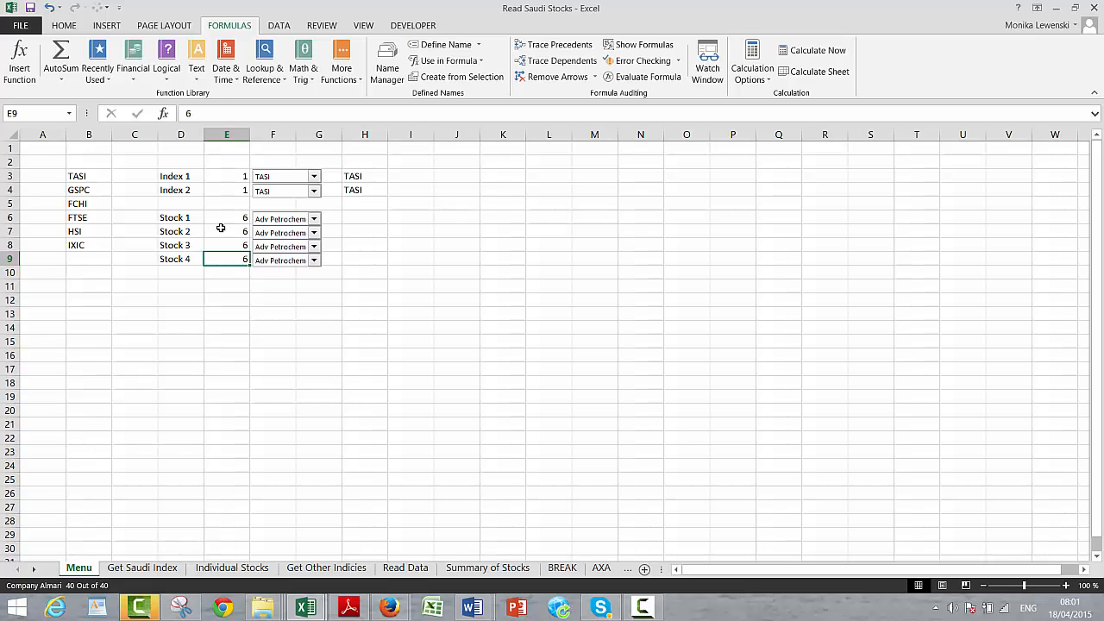
Choose Al Hassan Shake in the Stock 2 drop-down, Agri and Food for Stock 3, and Al Hamdi for Stock 4
{"action": "left_click", "coordinate": [314, 233]}
{"action": "left_click", "coordinate": [283, 294]}
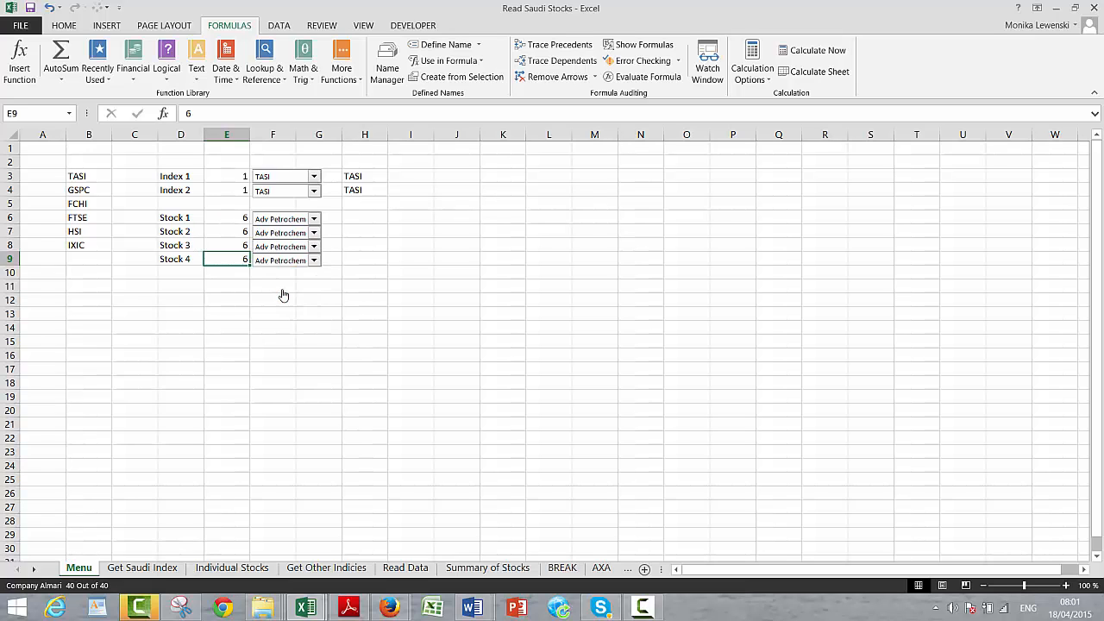
{"action": "left_click", "coordinate": [313, 246]}
{"action": "left_click", "coordinate": [302, 268]}
{"action": "left_click", "coordinate": [314, 262]}
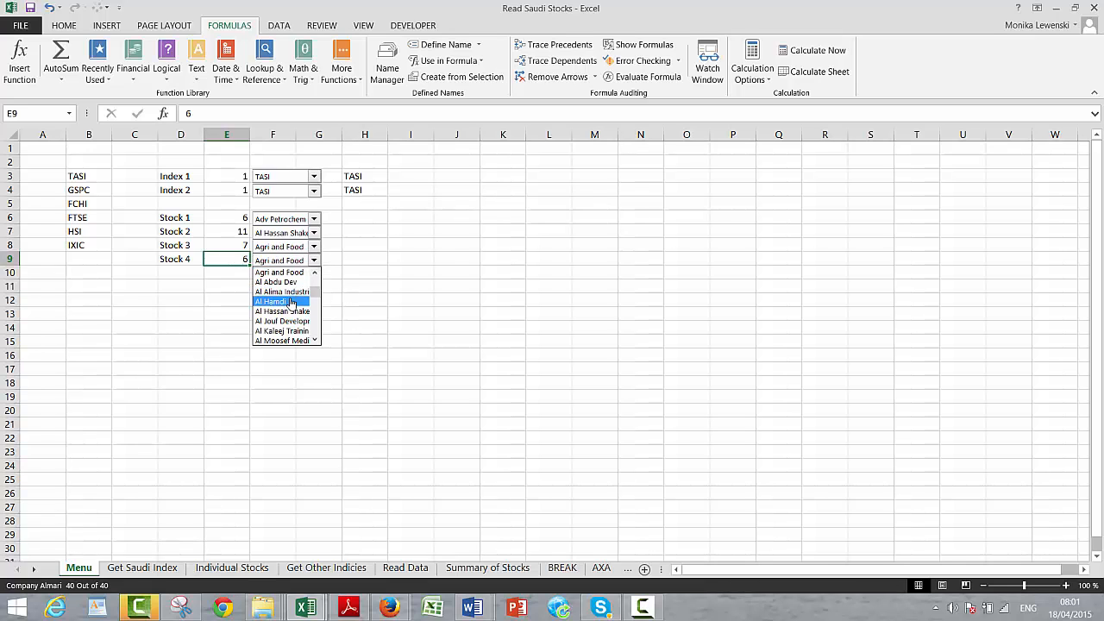
{"action": "left_click", "coordinate": [298, 296]}
Start an INDEX formula in H6 of the Menu sheet, using the companies range F16:F55 on Individual Stocks as its array
{"action": "left_click", "coordinate": [358, 219]}
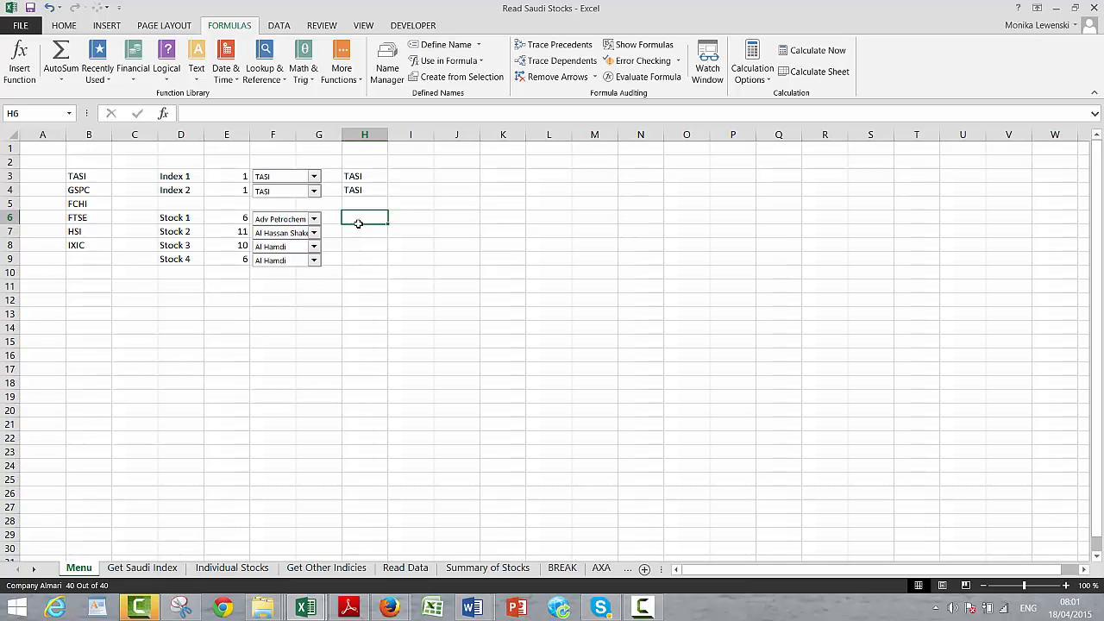
{"action": "type", "text": "=inde"}
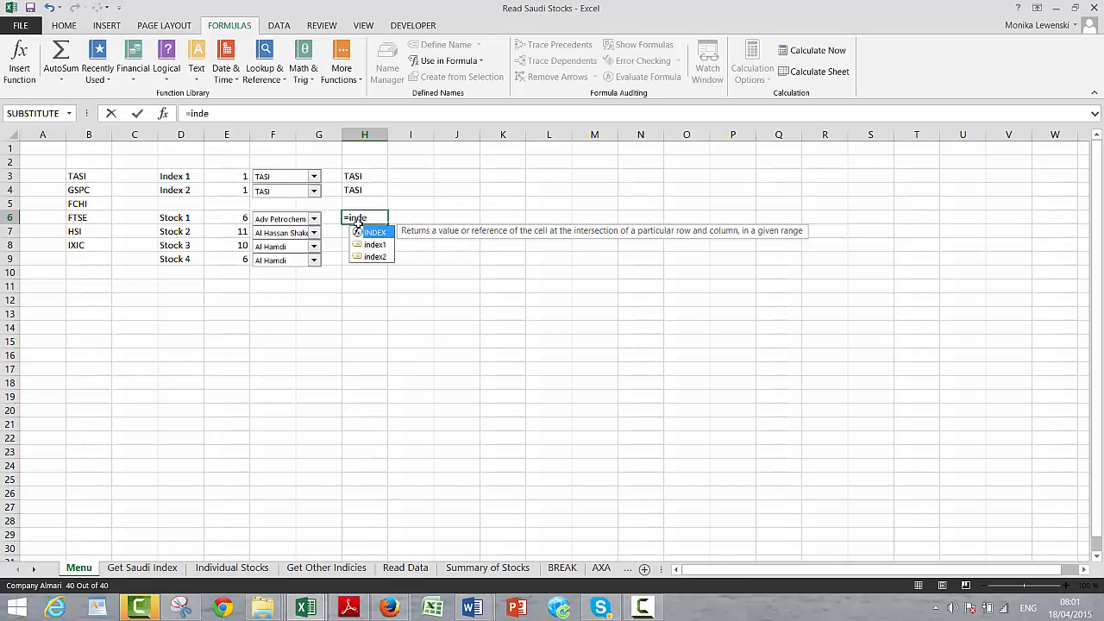
{"action": "key", "text": "Tab"}
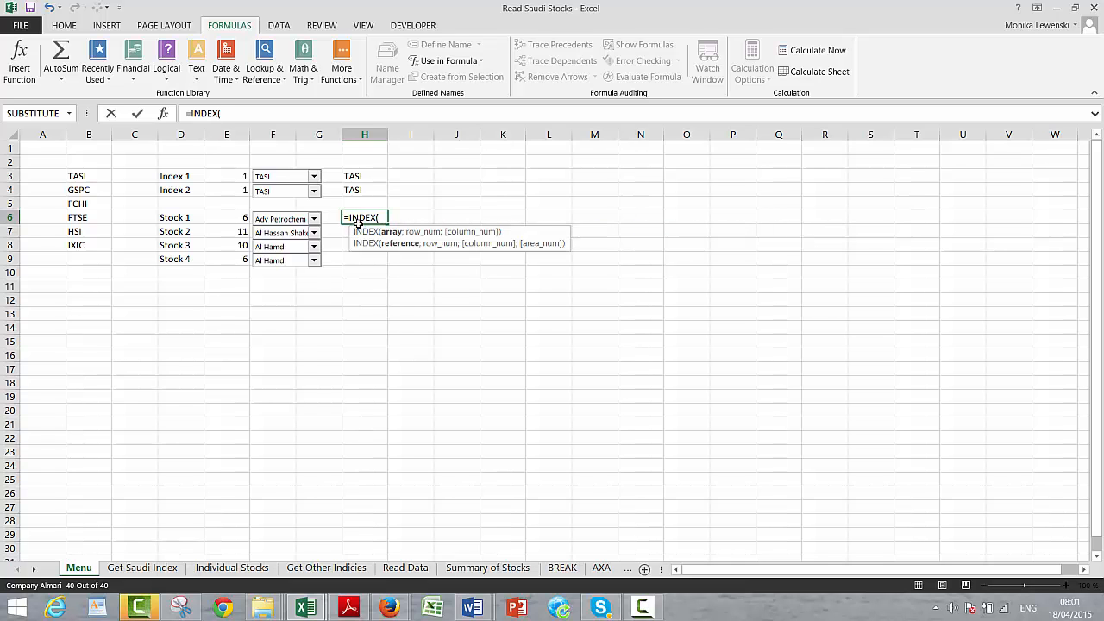
{"action": "key", "text": "ctrl+Page_Down"}
{"action": "key", "text": "ctrl+Page_Down"}
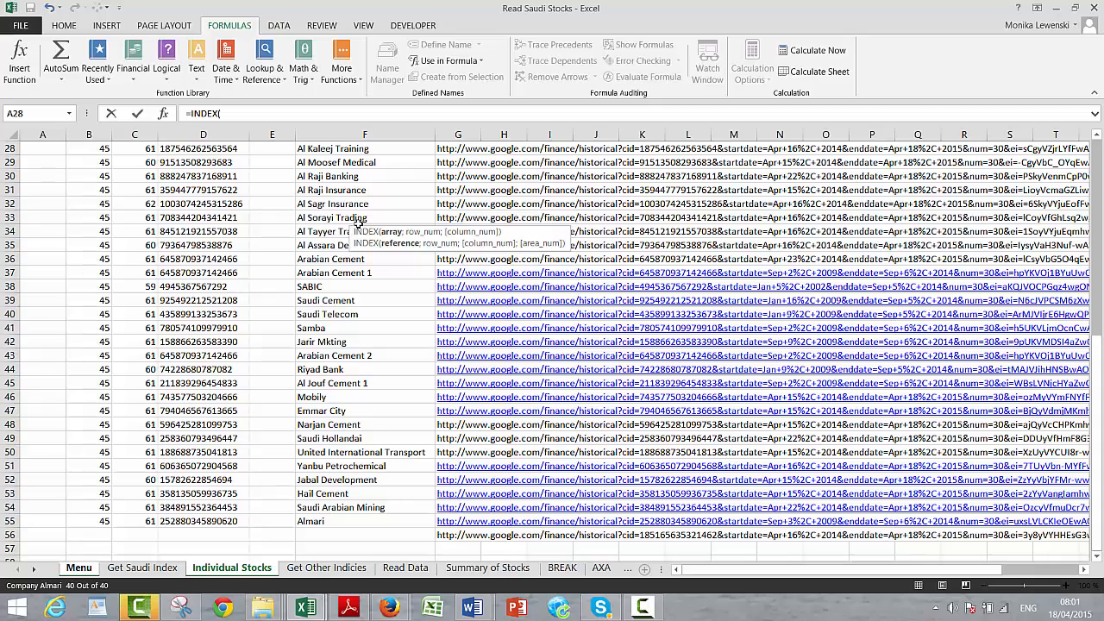
{"action": "scroll", "coordinate": [358, 223], "scroll_direction": "up", "scroll_amount": 9}
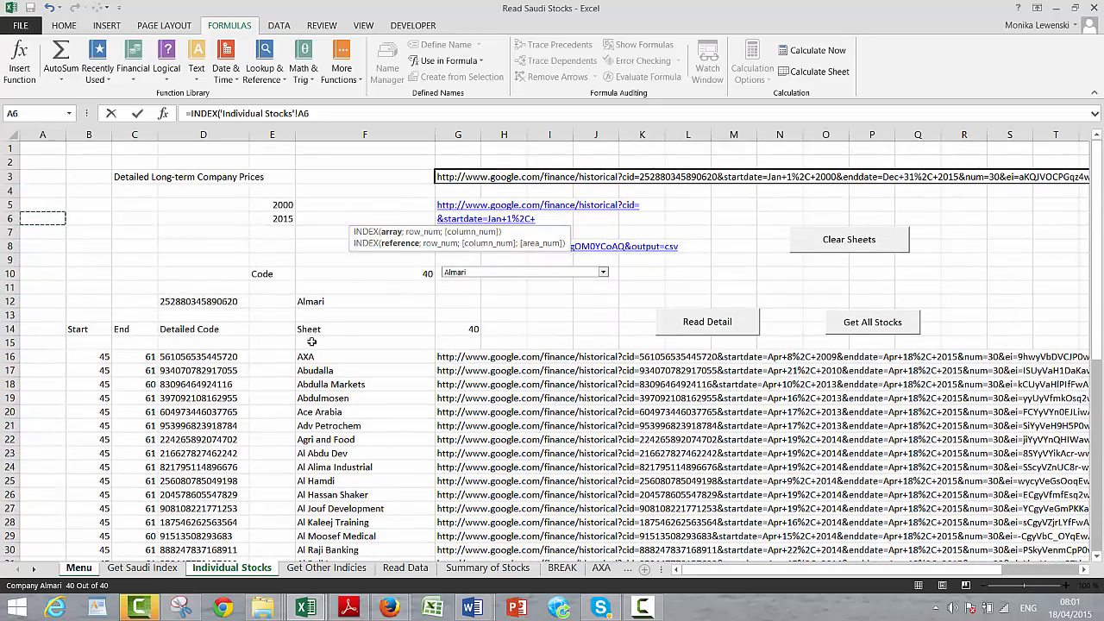
{"action": "left_click", "coordinate": [311, 355]}
{"action": "key", "text": "ctrl+shift+Down"}
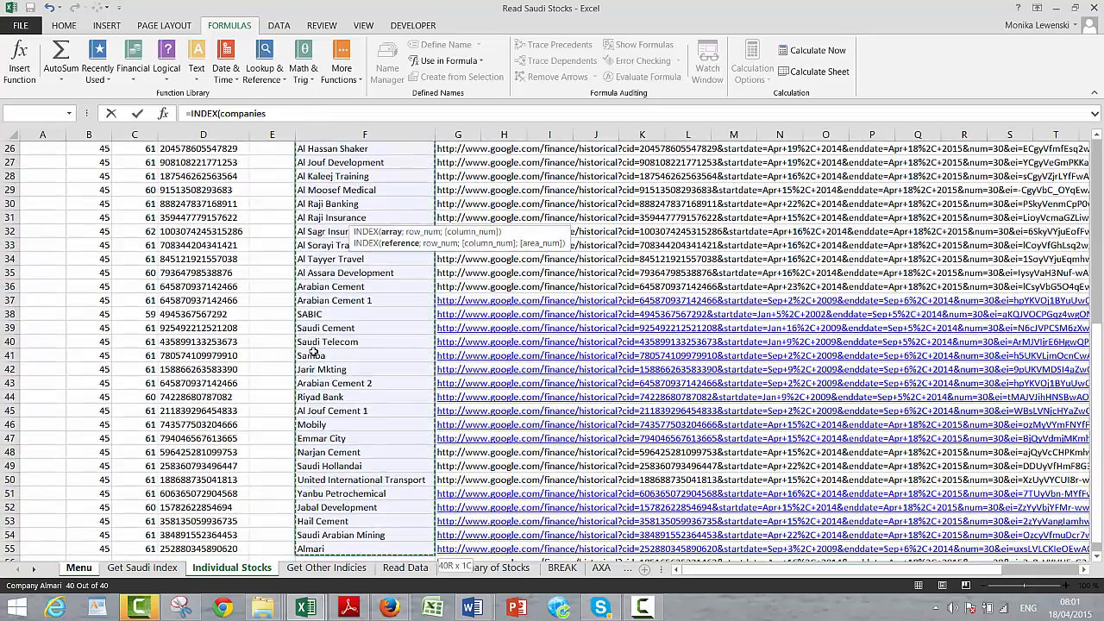
{"action": "type", "text": ";"}
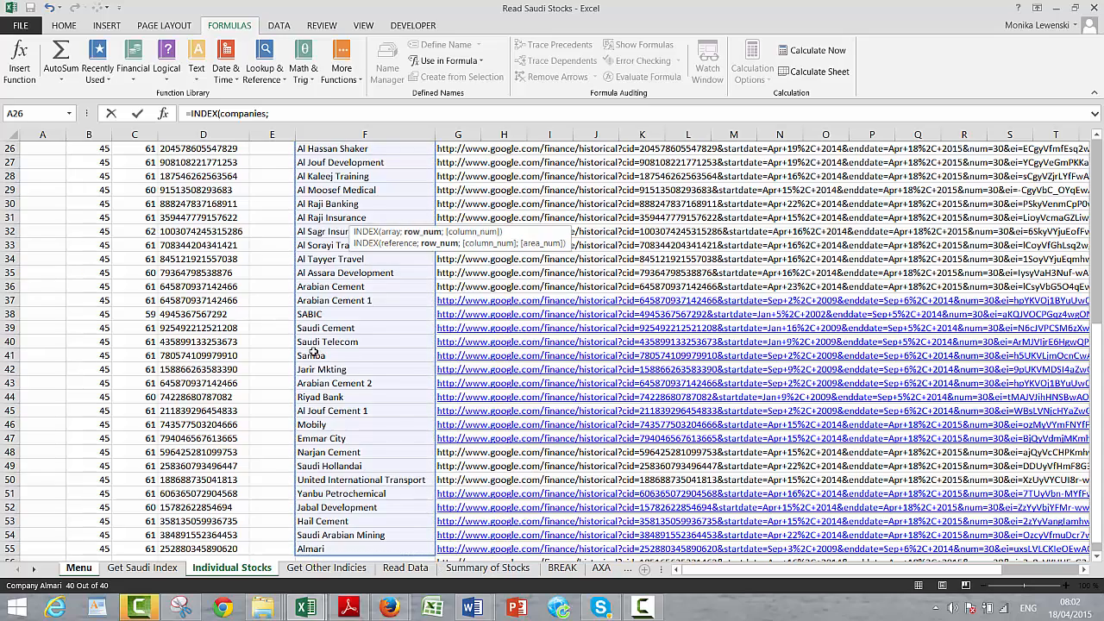
Complete the INDEX formula in H6 with the Stock 1 selection number in Menu!E6 as the row number
{"action": "key", "text": "ctrl+Page_Up"}
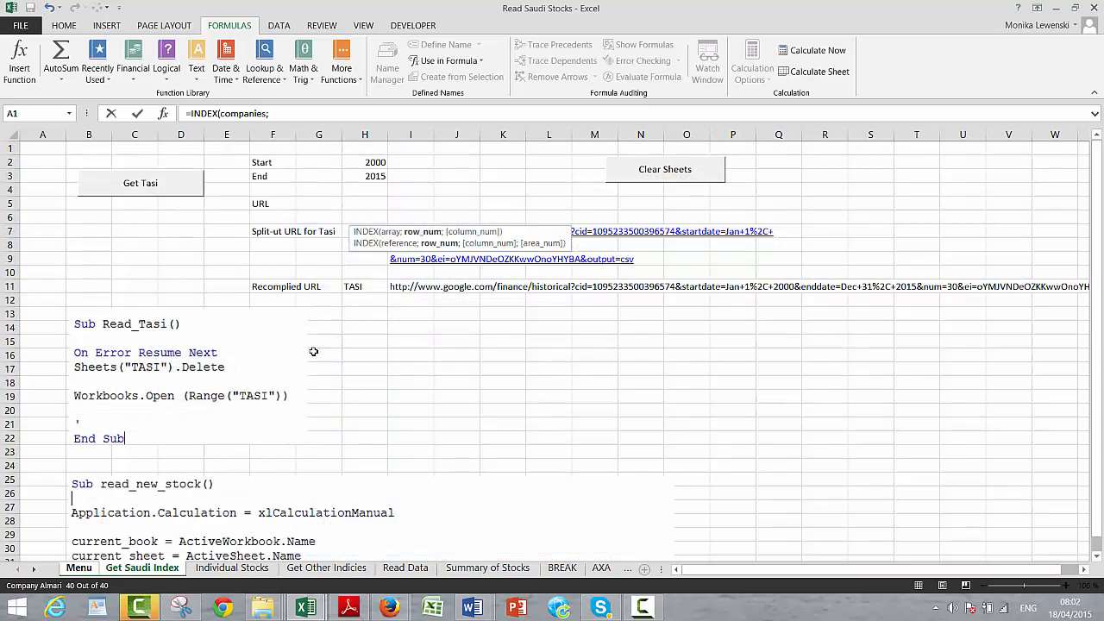
{"action": "key", "text": "ctrl+Page_Up"}
{"action": "left_click", "coordinate": [313, 351]}
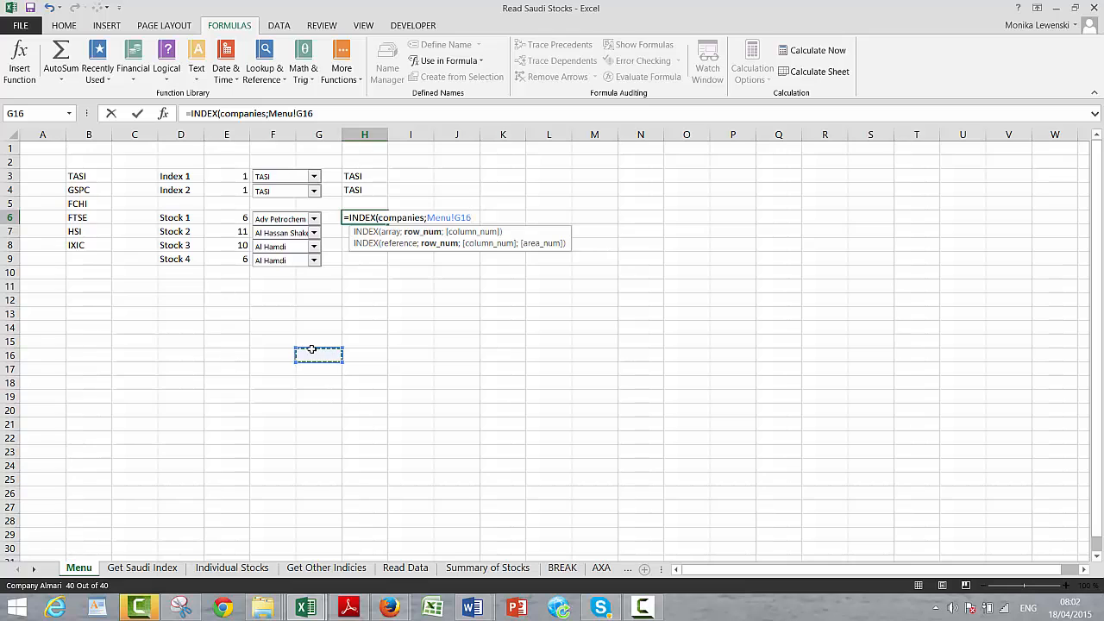
{"action": "key", "text": "Up"}
{"action": "key", "text": "Up"}
{"action": "key", "text": "Up"}
{"action": "key", "text": "Up"}
{"action": "key", "text": "Up"}
{"action": "key", "text": "Up"}
{"action": "key", "text": "Up"}
{"action": "key", "text": "Up"}
{"action": "key", "text": "Up"}
{"action": "key", "text": "Up"}
{"action": "key", "text": "Left"}
{"action": "key", "text": "Left"}
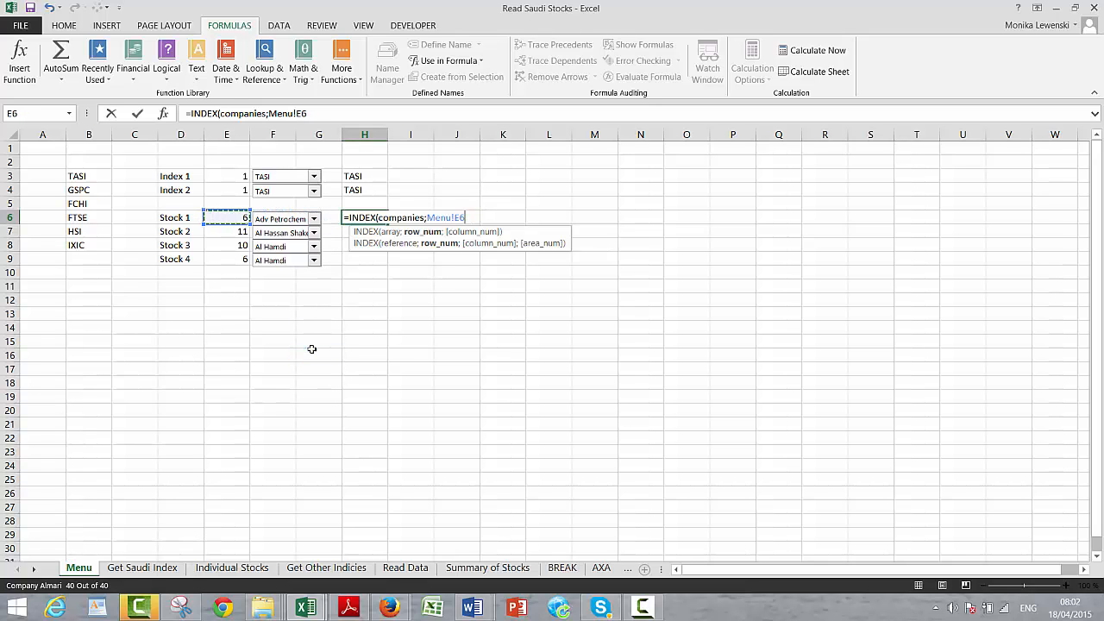
{"action": "key", "text": "Return"}
Fill the company lookup formula from H6 down to H9 and widen column H to fit the company names
{"action": "key", "text": "Up"}
{"action": "key", "text": "shift+Down"}
{"action": "key", "text": "shift+Down"}
{"action": "key", "text": "shift+Down"}
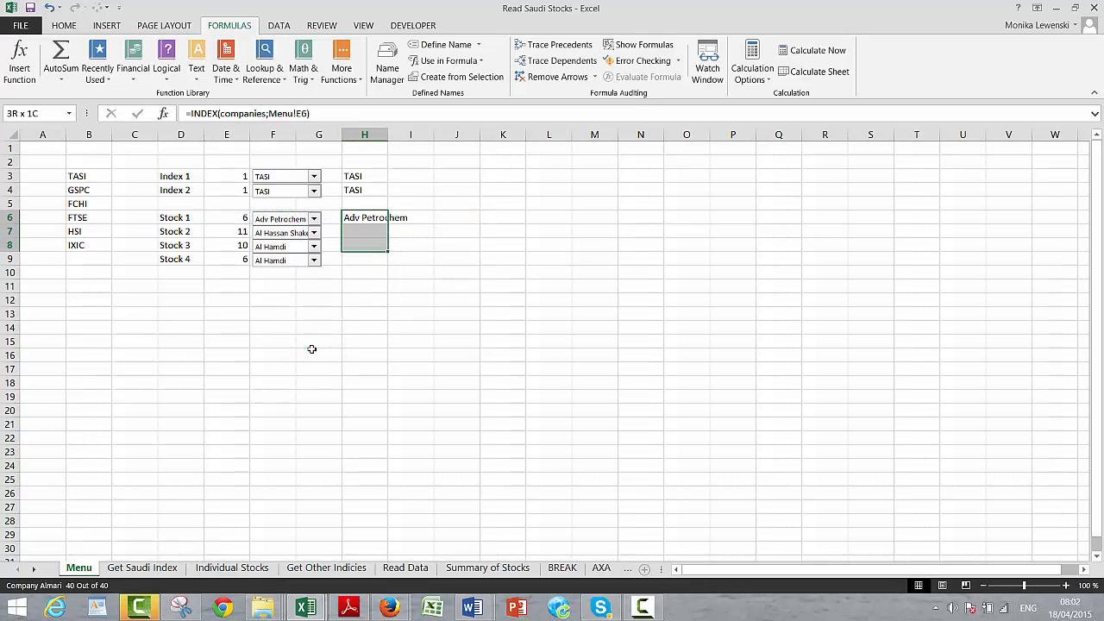
{"action": "key", "text": "ctrl+d"}
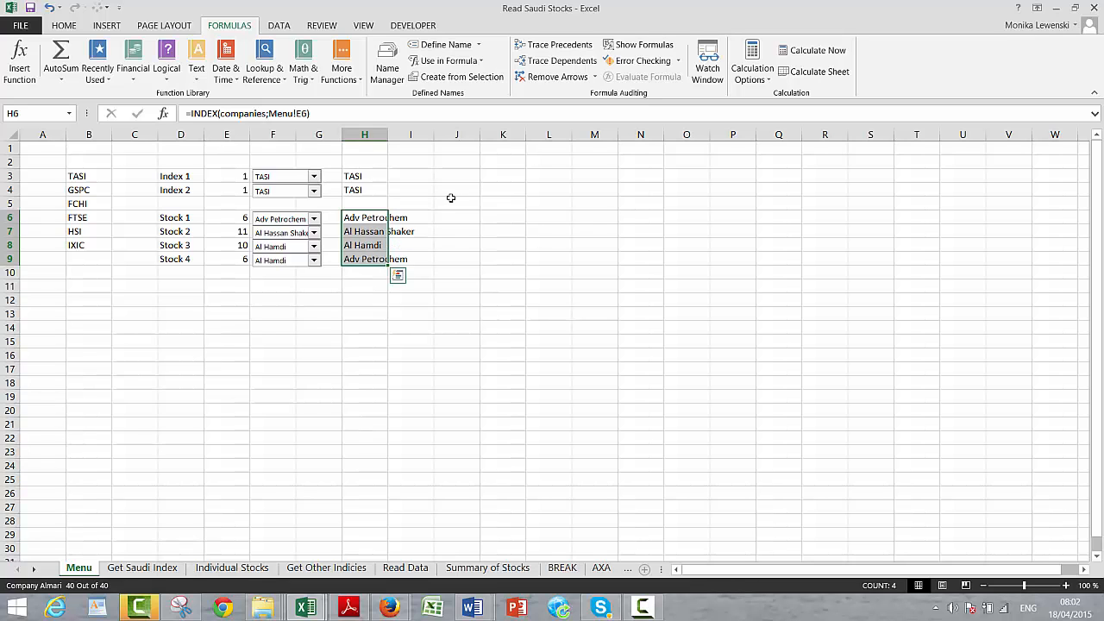
{"action": "left_click_drag", "start_coordinate": [390, 134], "coordinate": [440, 135]}
{"action": "left_click", "coordinate": [363, 278]}
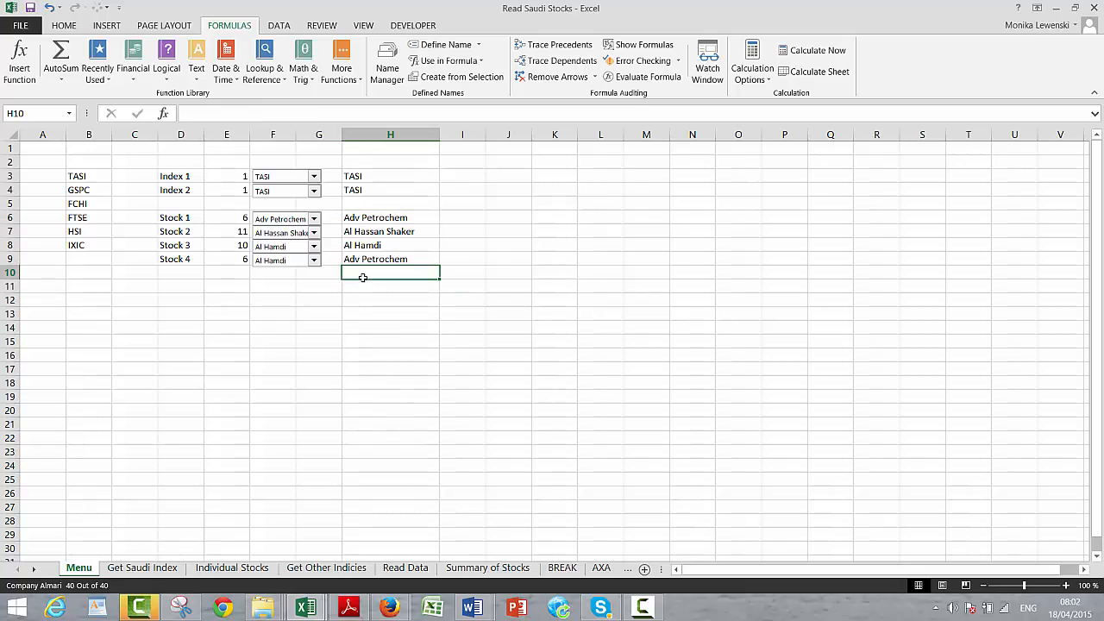
Choose Al Kaleej Training in the Stock 4 drop-down and check the lookup formulas in H6 to H9
{"action": "left_click", "coordinate": [316, 265]}
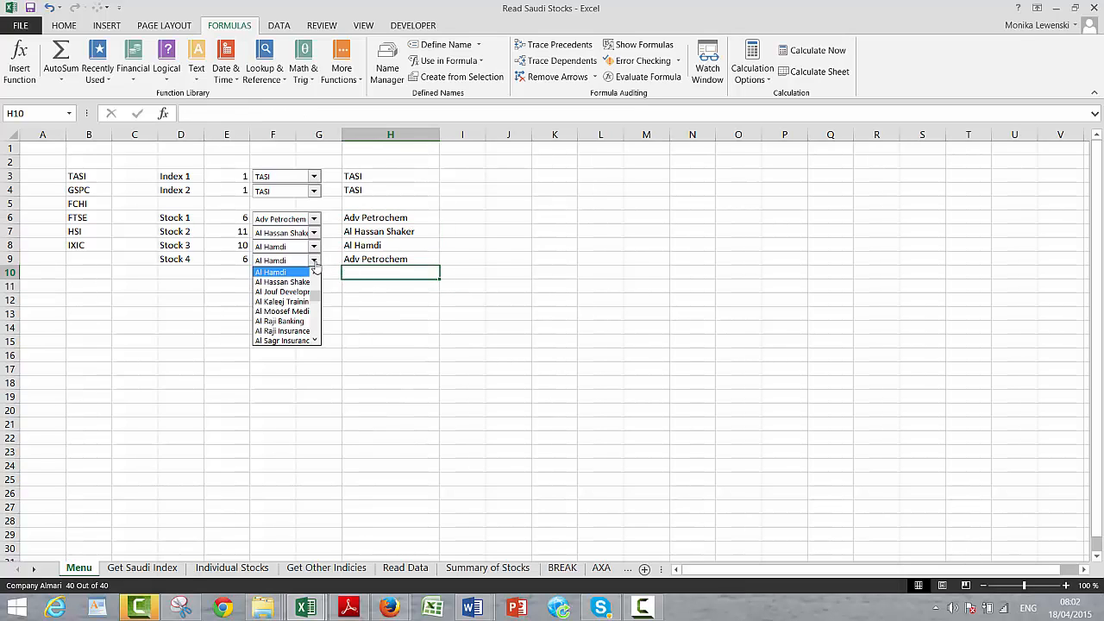
{"action": "left_click", "coordinate": [294, 303]}
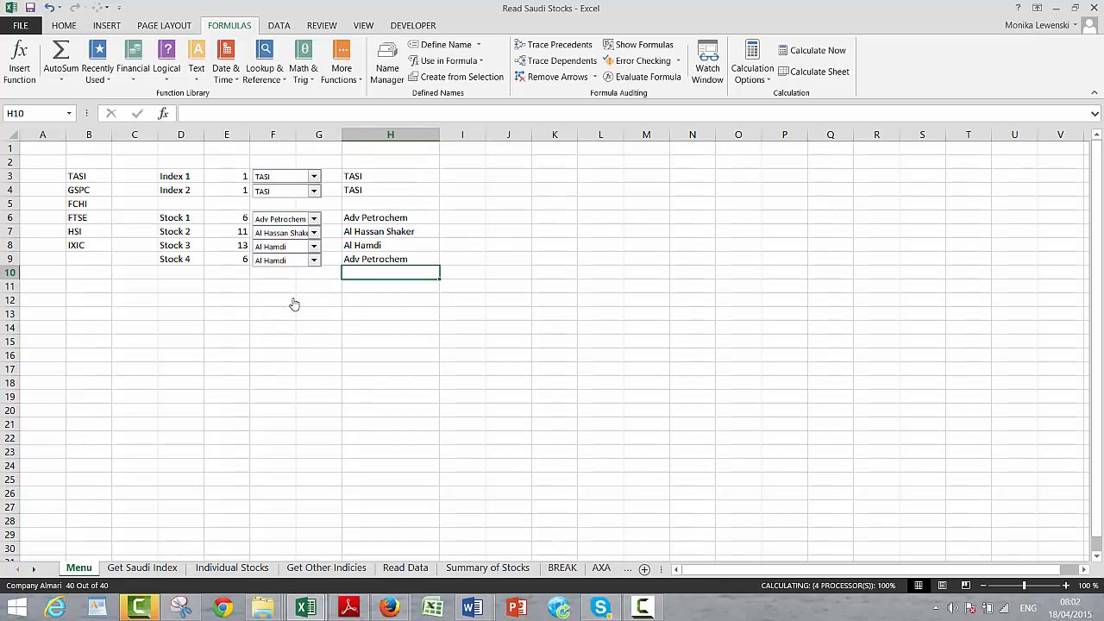
{"action": "left_click", "coordinate": [352, 217]}
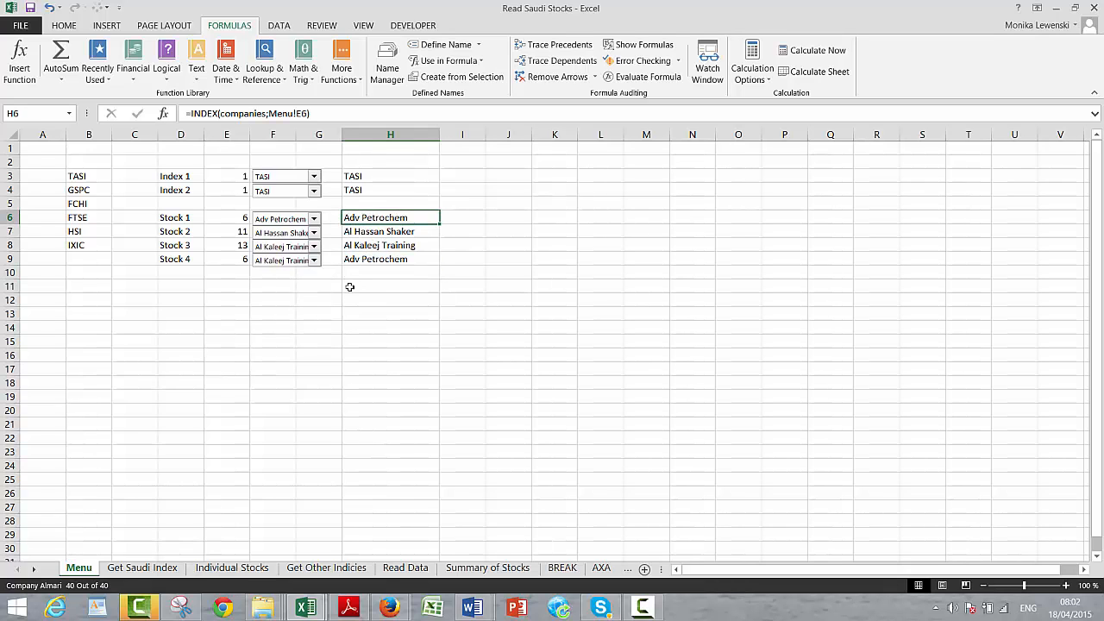
{"action": "key", "text": "Down"}
{"action": "key", "text": "Down"}
{"action": "key", "text": "Down"}
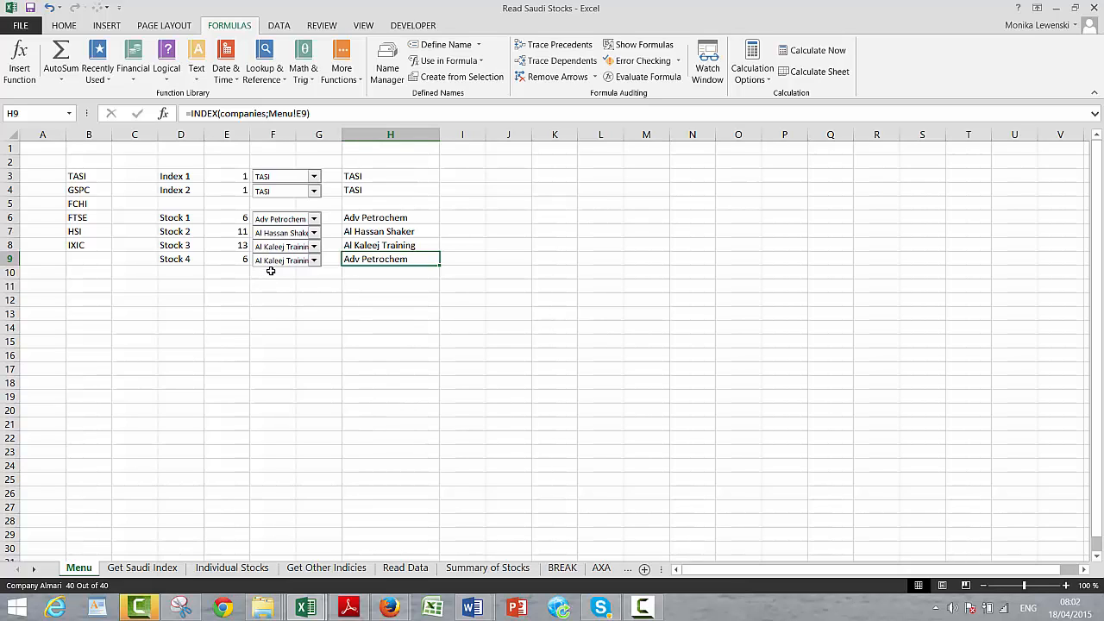
{"action": "key", "text": "Up"}
{"action": "key", "text": "Up"}
{"action": "key", "text": "Down"}
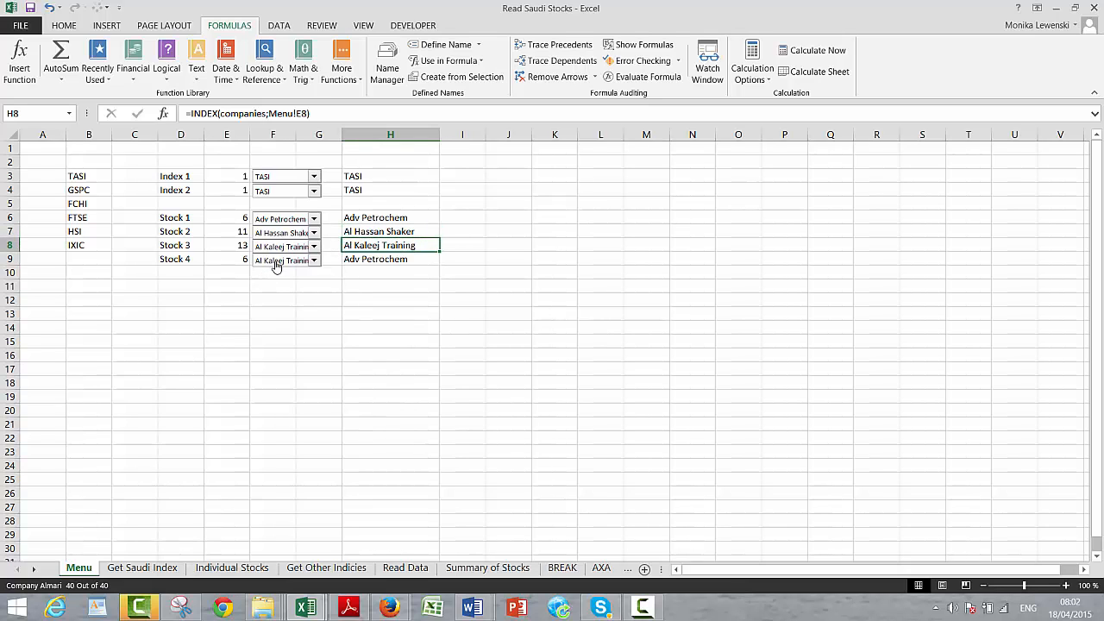
{"action": "key", "text": "Up"}
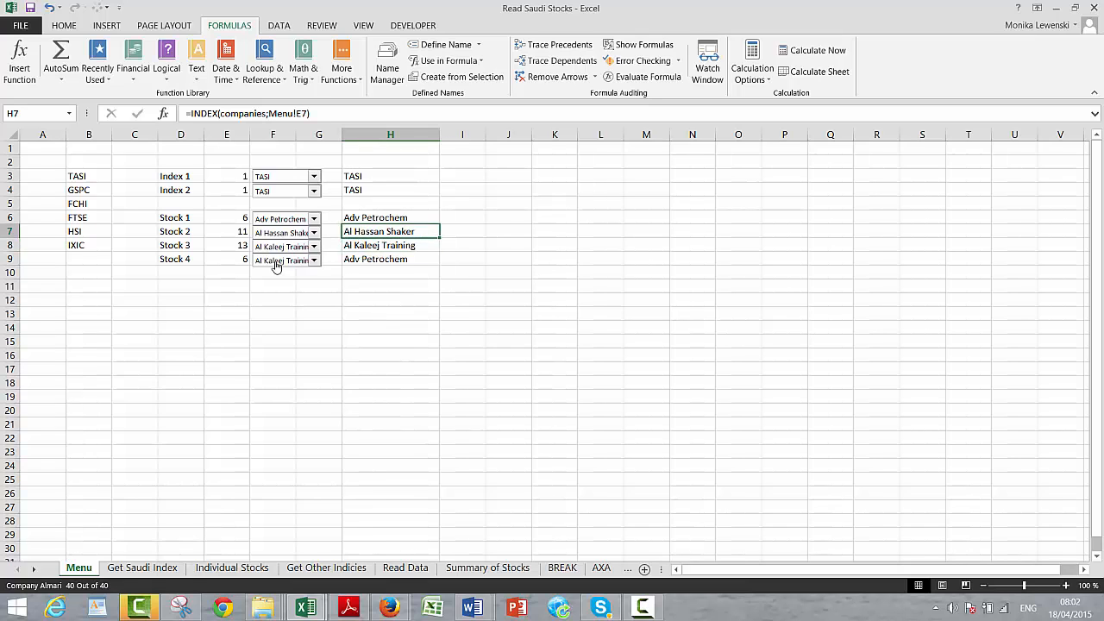
{"action": "key", "text": "Up"}
Change the linked cell of the Stock 4 drop-down to Menu!$E$9
{"action": "right_click", "coordinate": [276, 265]}
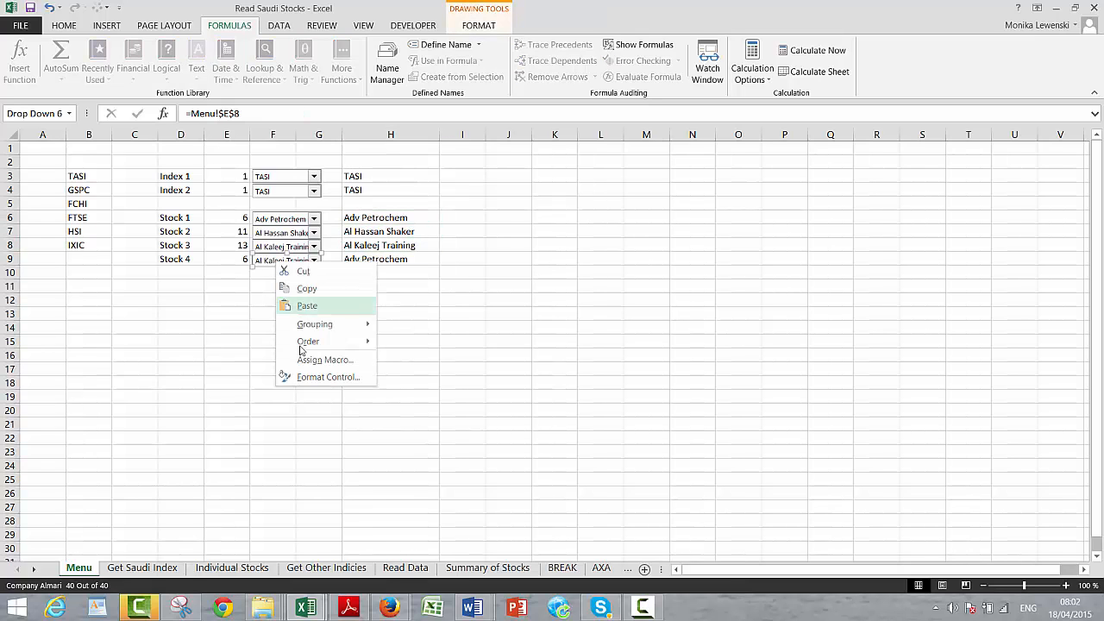
{"action": "left_click", "coordinate": [304, 383]}
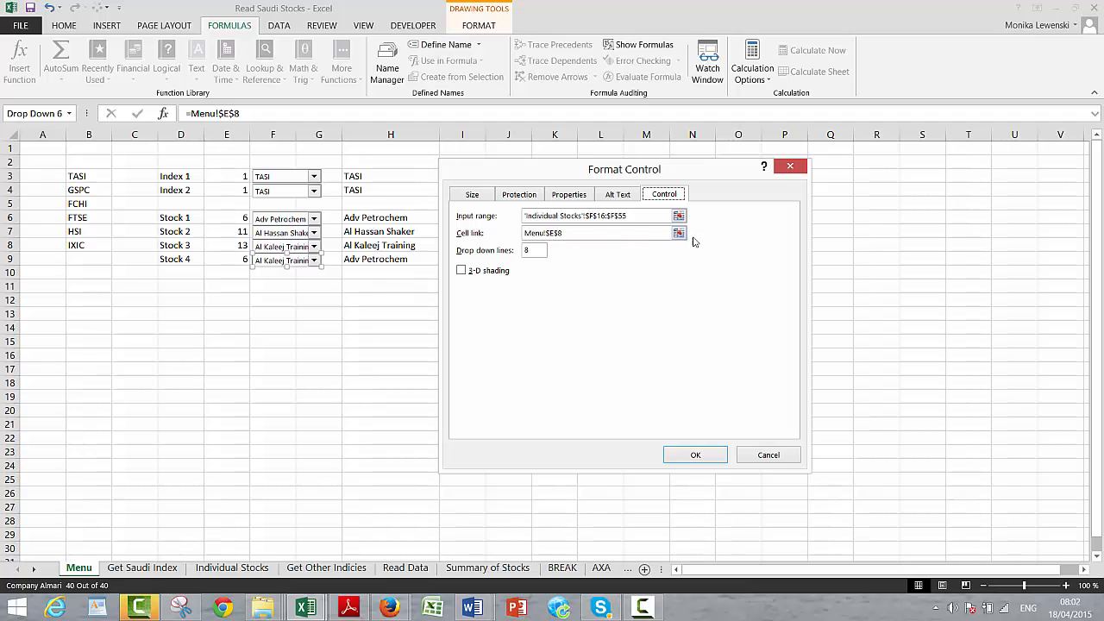
{"action": "left_click", "coordinate": [682, 234]}
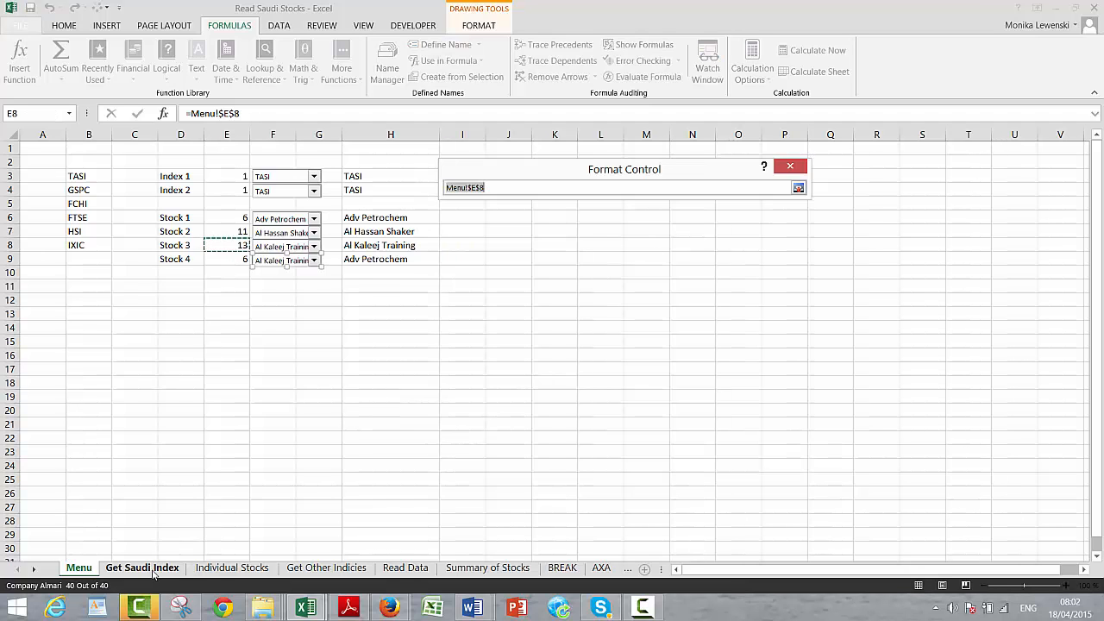
{"action": "left_click", "coordinate": [152, 570]}
{"action": "left_click", "coordinate": [71, 571]}
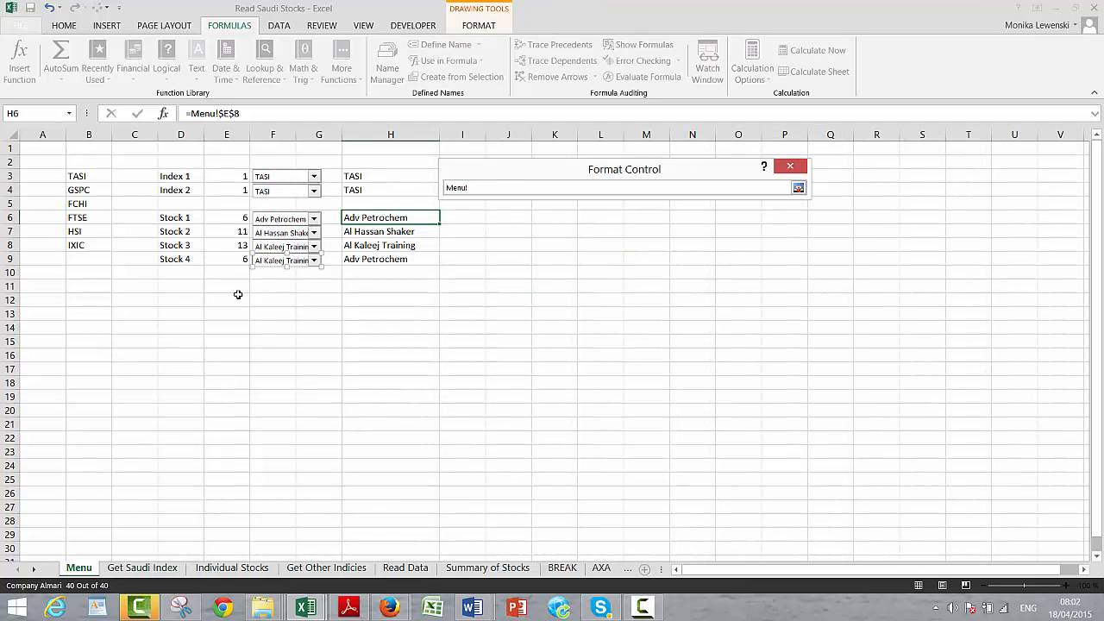
{"action": "left_click", "coordinate": [238, 263]}
{"action": "key", "text": "Return"}
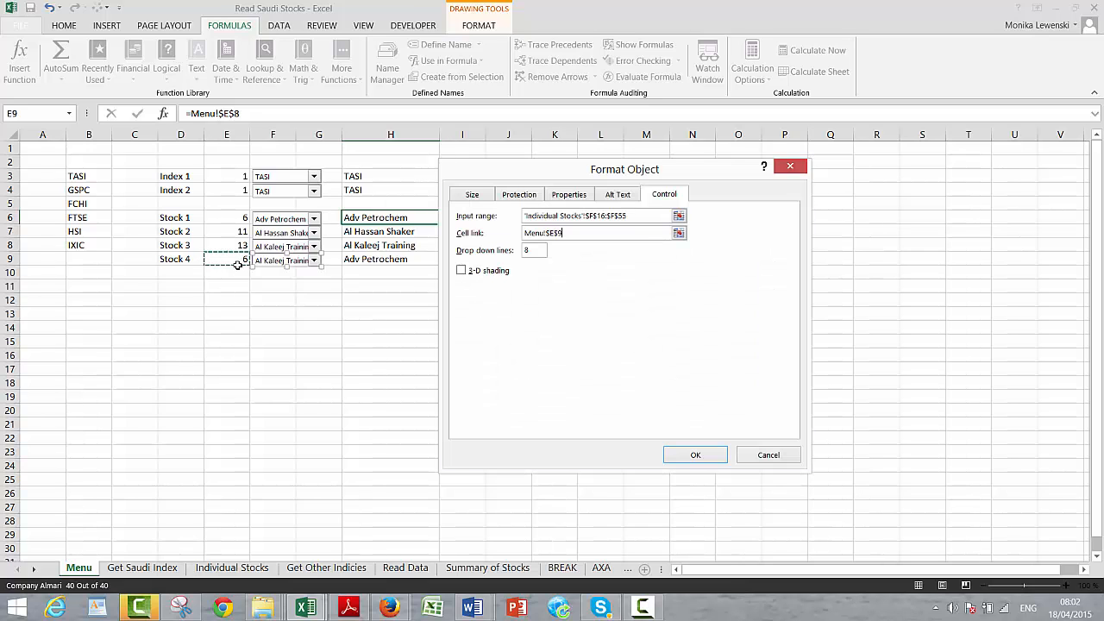
{"action": "left_click", "coordinate": [695, 455]}
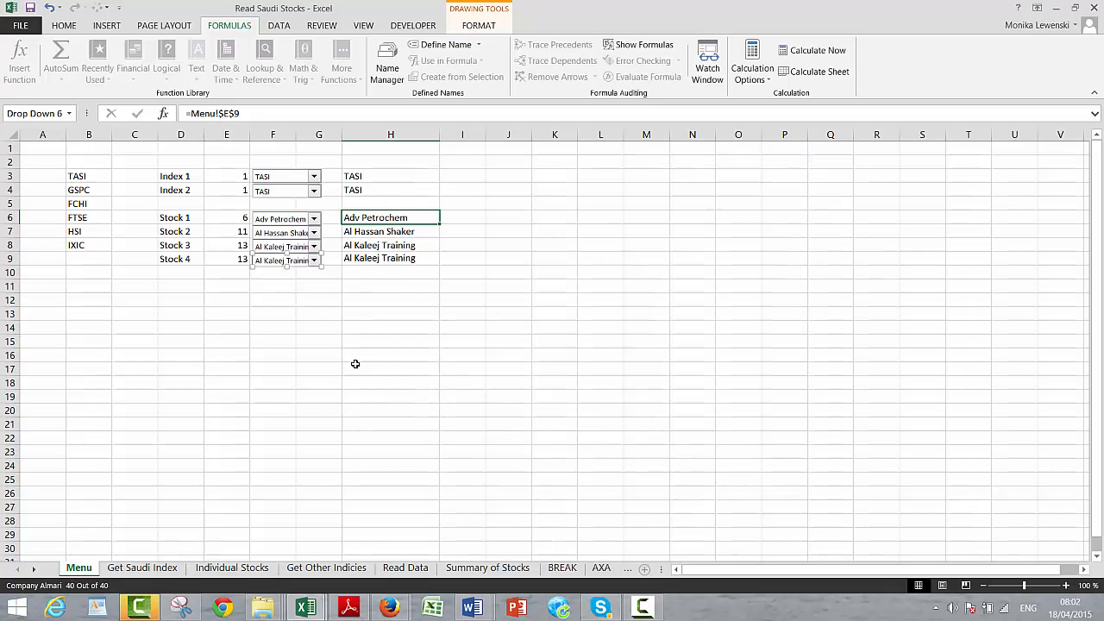
{"action": "left_click", "coordinate": [289, 312]}
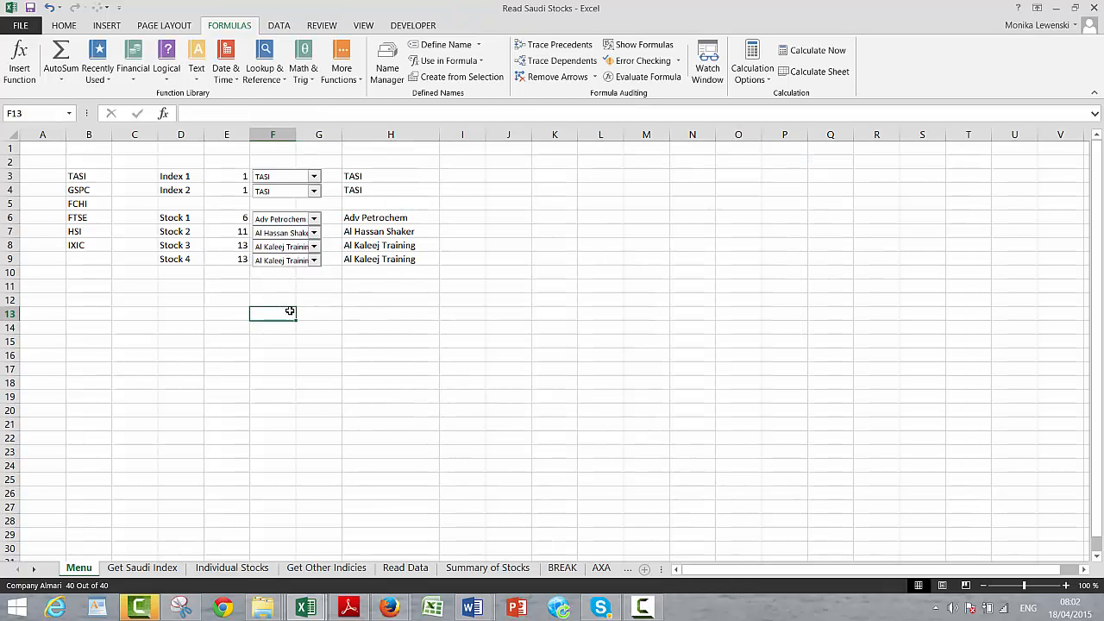
Choose Al Sagr Insurance in the Stock 4 drop-down
{"action": "left_click", "coordinate": [315, 260]}
{"action": "left_click", "coordinate": [285, 312]}
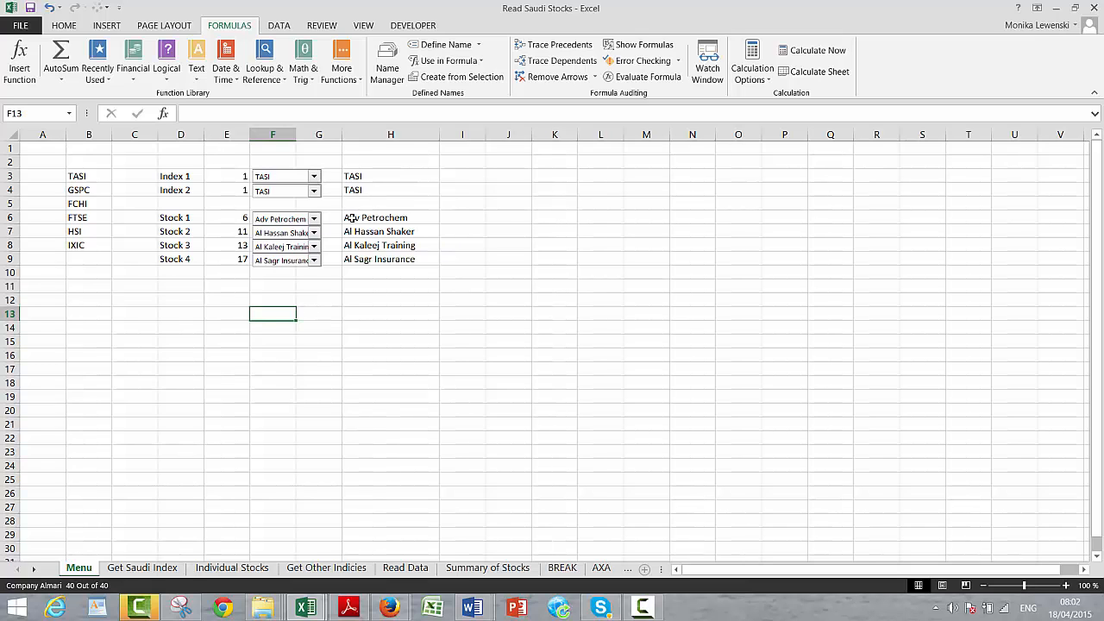
{"action": "left_click", "coordinate": [335, 323]}
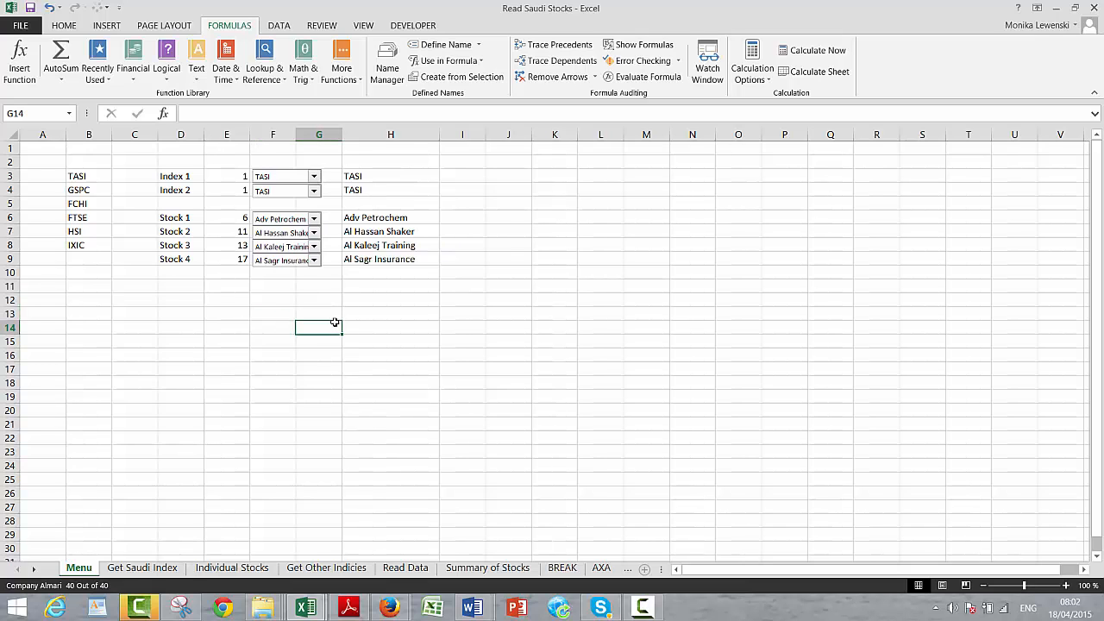
Go to cell D2 above the Stock 1 heading on the Summary of Stocks sheet
{"action": "key", "text": "ctrl+Page_Down"}
{"action": "key", "text": "ctrl+Page_Down"}
{"action": "key", "text": "ctrl+Page_Down"}
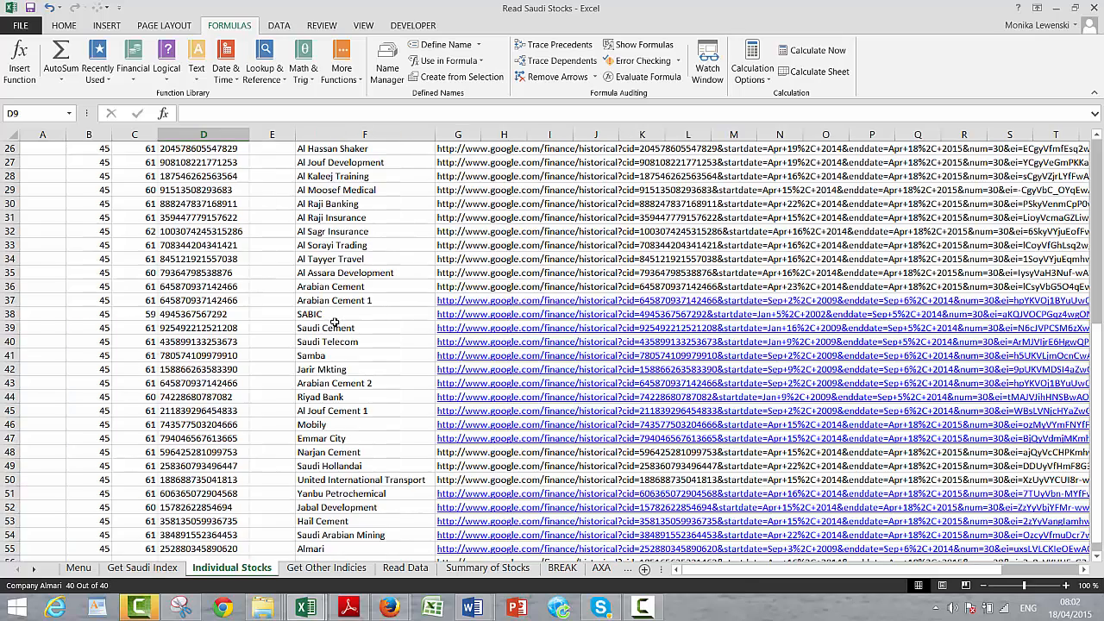
{"action": "key", "text": "ctrl+Page_Down"}
{"action": "key", "text": "ctrl+Page_Down"}
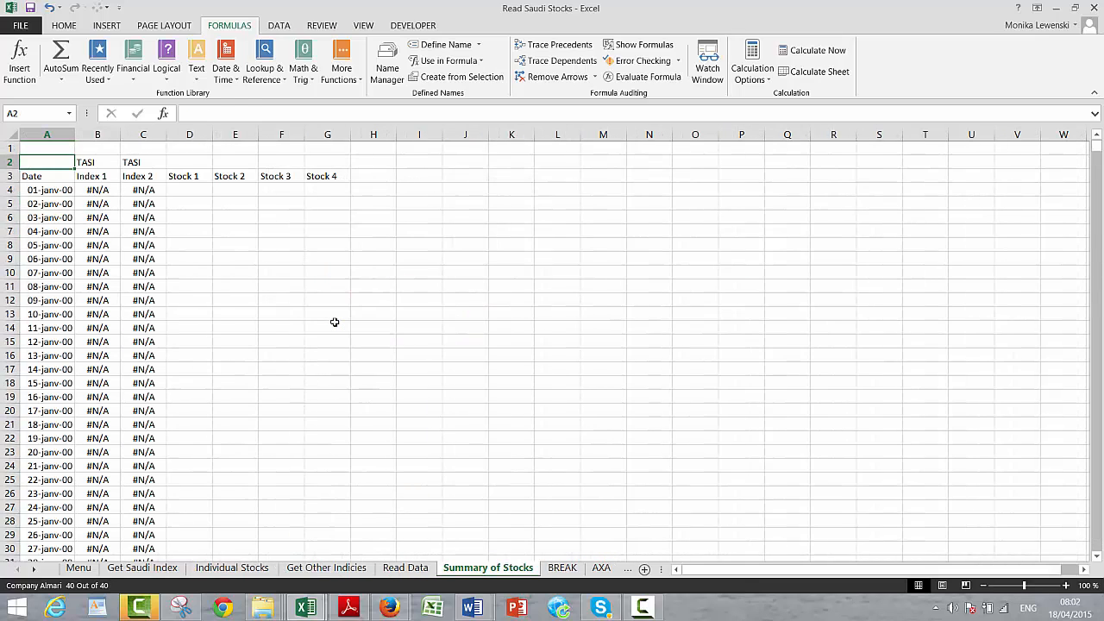
{"action": "key", "text": "Right"}
{"action": "key", "text": "Right"}
{"action": "key", "text": "Right"}
{"action": "type", "text": "="}
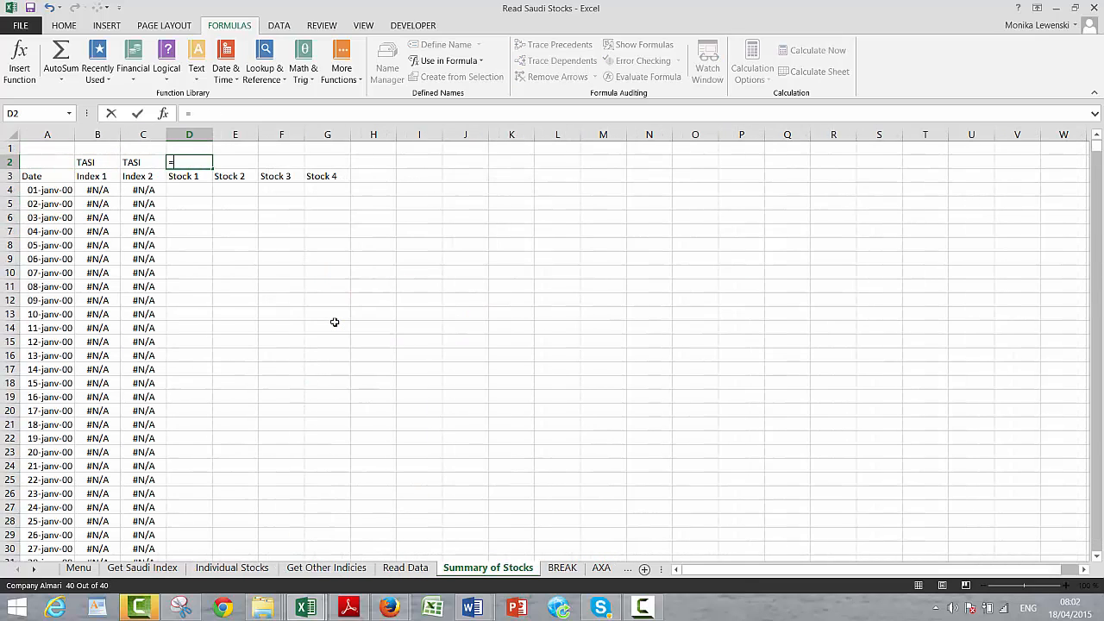
{"action": "key", "text": "ctrl+Page_Up"}
{"action": "key", "text": "ctrl+Page_Up"}
{"action": "key", "text": "ctrl+Page_Up"}
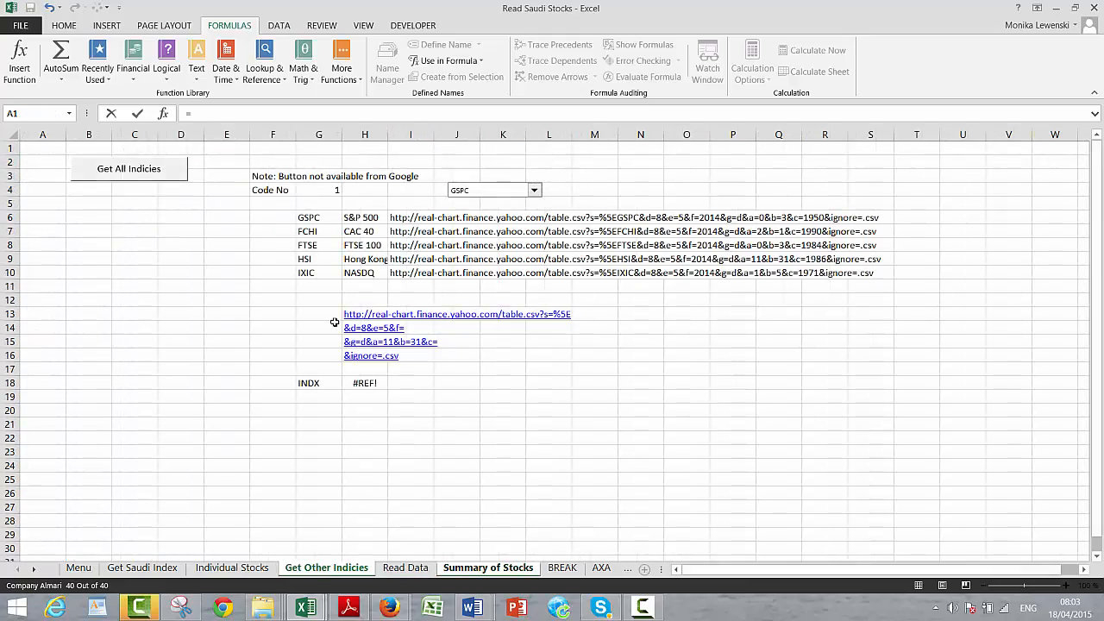
{"action": "key", "text": "ctrl+Page_Up"}
{"action": "key", "text": "ctrl+Page_Up"}
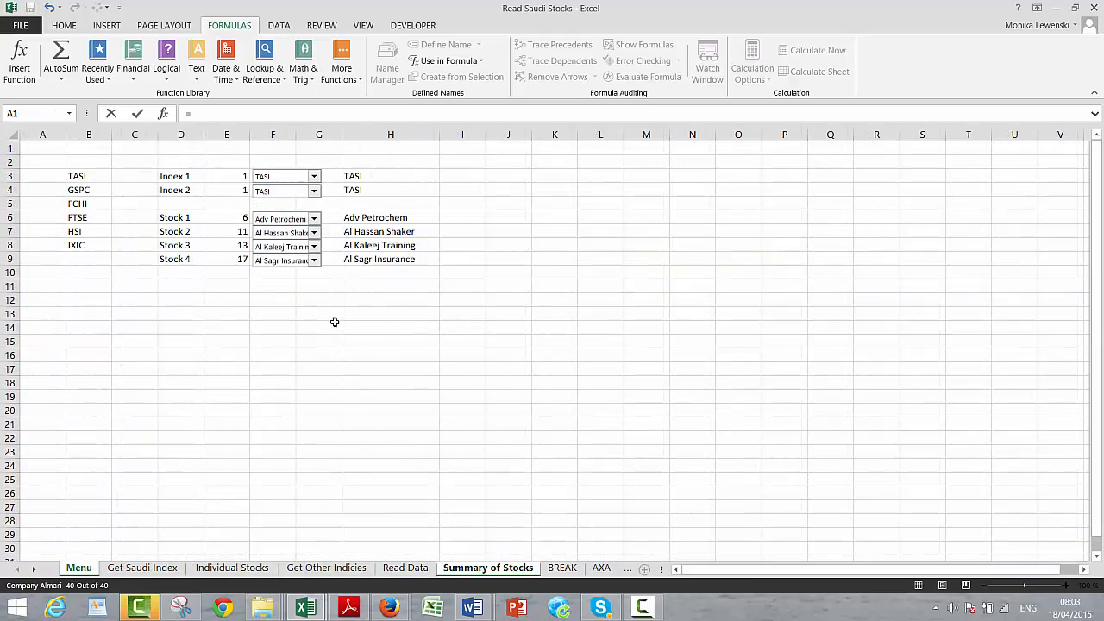
{"action": "left_click", "coordinate": [354, 220]}
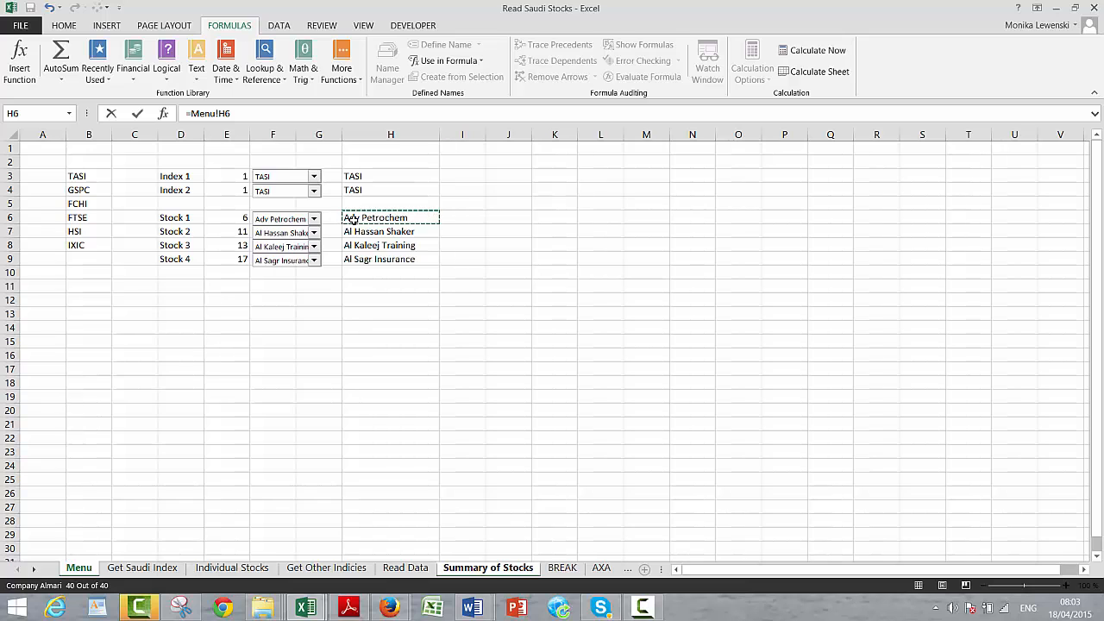
{"action": "key", "text": "Escape"}
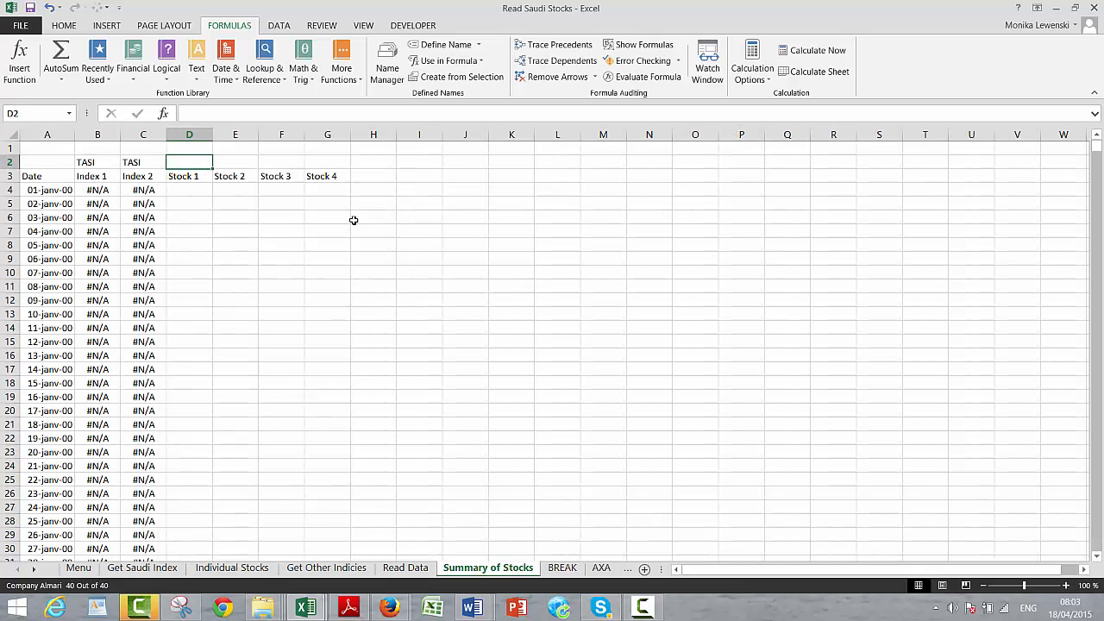
Enter a TRANSPOSE array formula of Menu!H6:H9 across D2:G2, above the Stock 1 to Stock 4 headings
{"action": "key", "text": "shift+Right"}
{"action": "key", "text": "shift+Right"}
{"action": "key", "text": "shift+Right"}
{"action": "type", "text": "=tra"}
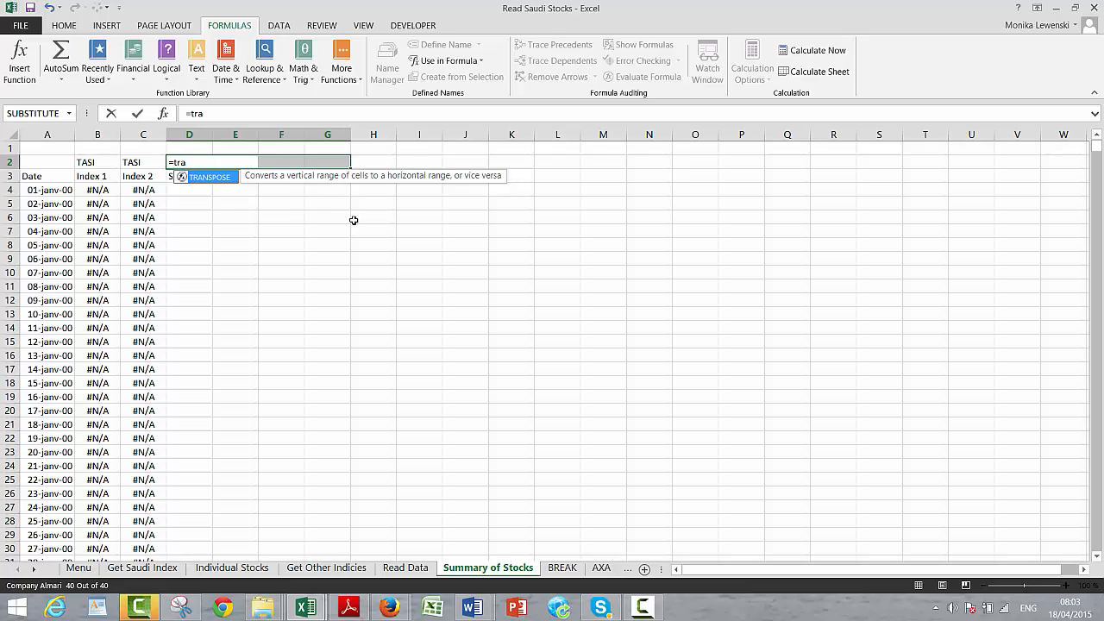
{"action": "key", "text": "Tab"}
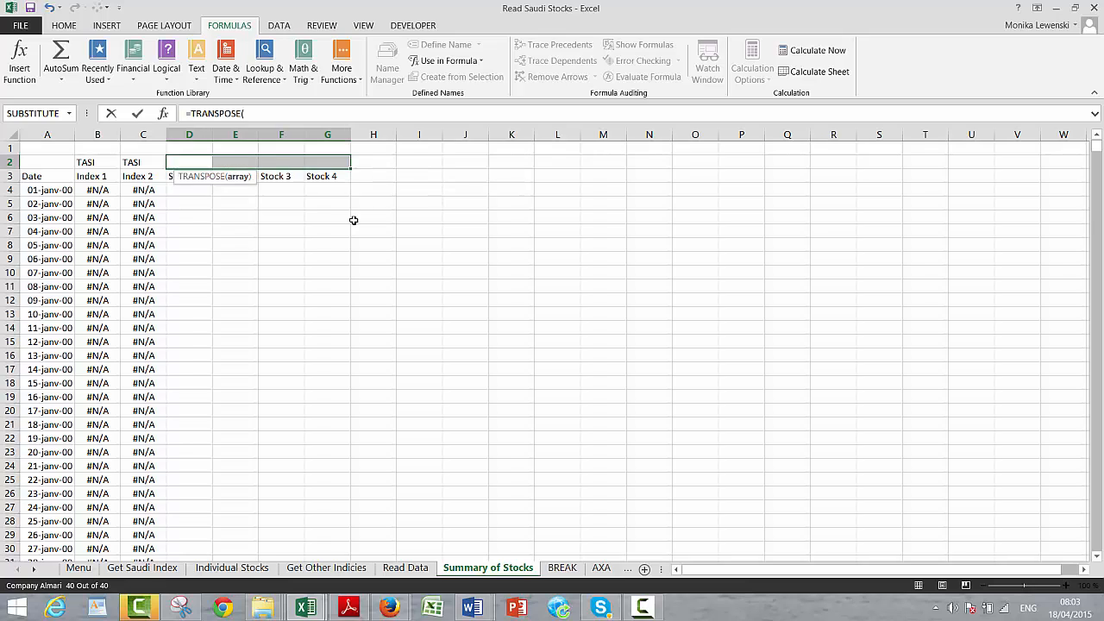
{"action": "key", "text": "ctrl+Page_Up"}
{"action": "key", "text": "ctrl+Page_Up"}
{"action": "key", "text": "ctrl+Page_Up"}
{"action": "key", "text": "ctrl+Page_Up"}
{"action": "key", "text": "ctrl+Page_Up"}
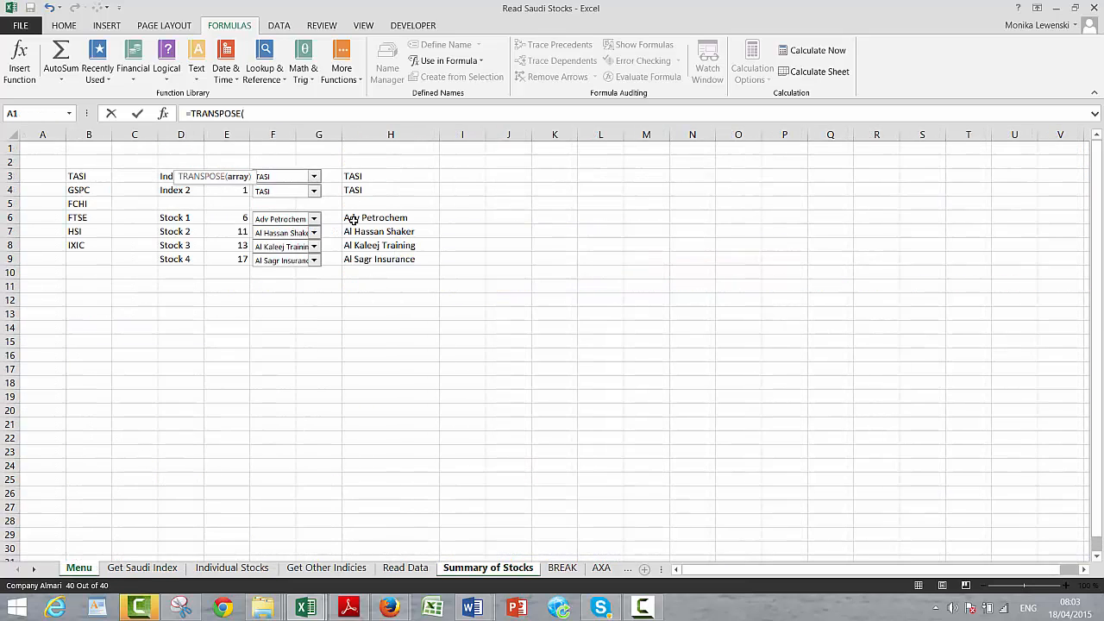
{"action": "left_click", "coordinate": [352, 216]}
{"action": "key", "text": "shift+Down"}
{"action": "key", "text": "shift+Down"}
{"action": "key", "text": "shift+Down"}
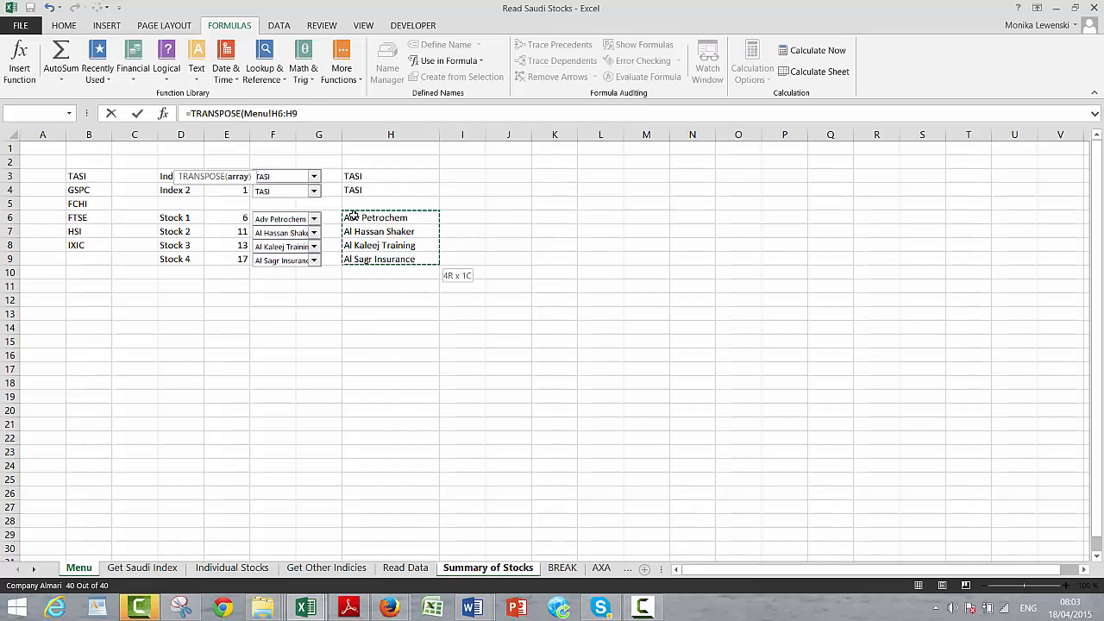
{"action": "key", "text": "ctrl+shift+Return"}
Copy the Index 2 lookup formula from C4 across to the Stock 1 to Stock 4 columns in D4:G4
{"action": "key", "text": "Down"}
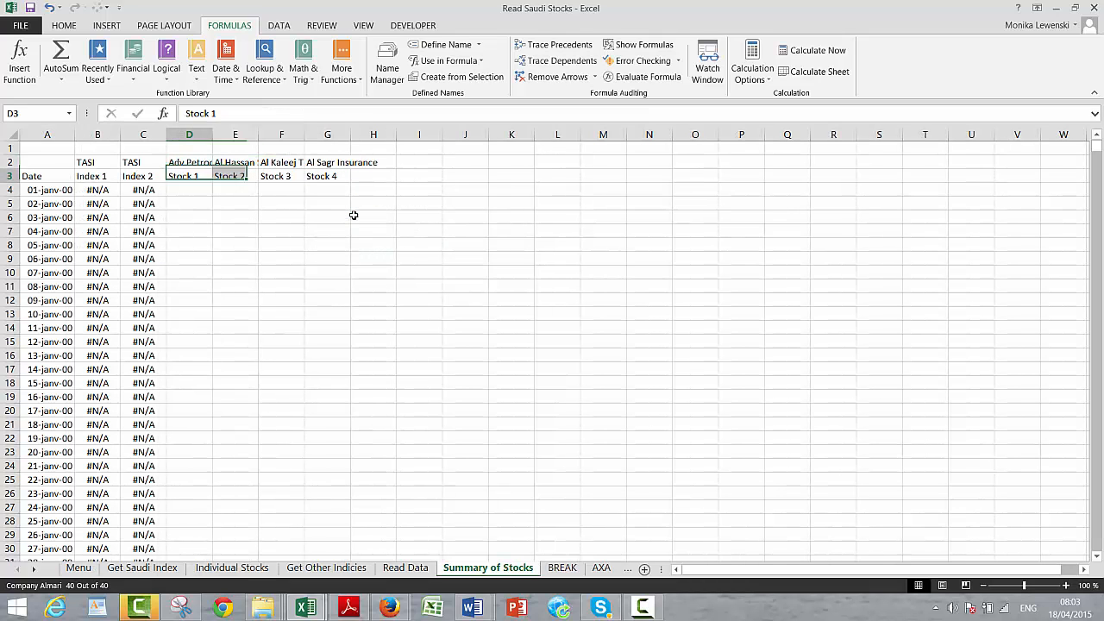
{"action": "key", "text": "Down"}
{"action": "key", "text": "Left"}
{"action": "key", "text": "Left"}
{"action": "key", "text": "Left"}
{"action": "key", "text": "Right"}
{"action": "key", "text": "Right"}
{"action": "key", "text": "Right"}
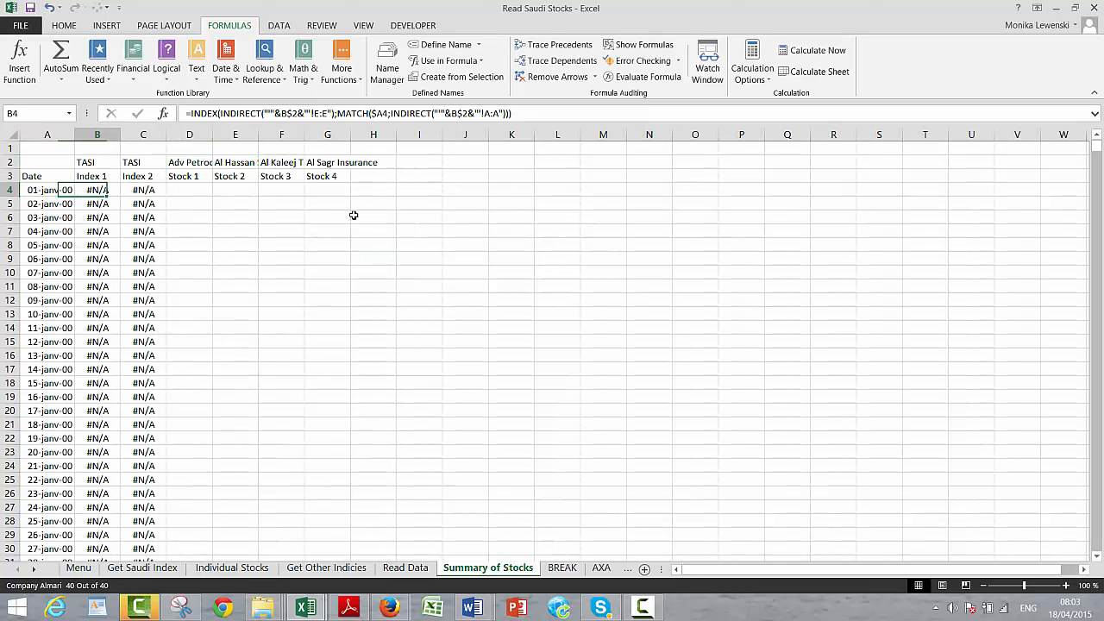
{"action": "key", "text": "Left"}
{"action": "key", "text": "Left"}
{"action": "key", "text": "Left"}
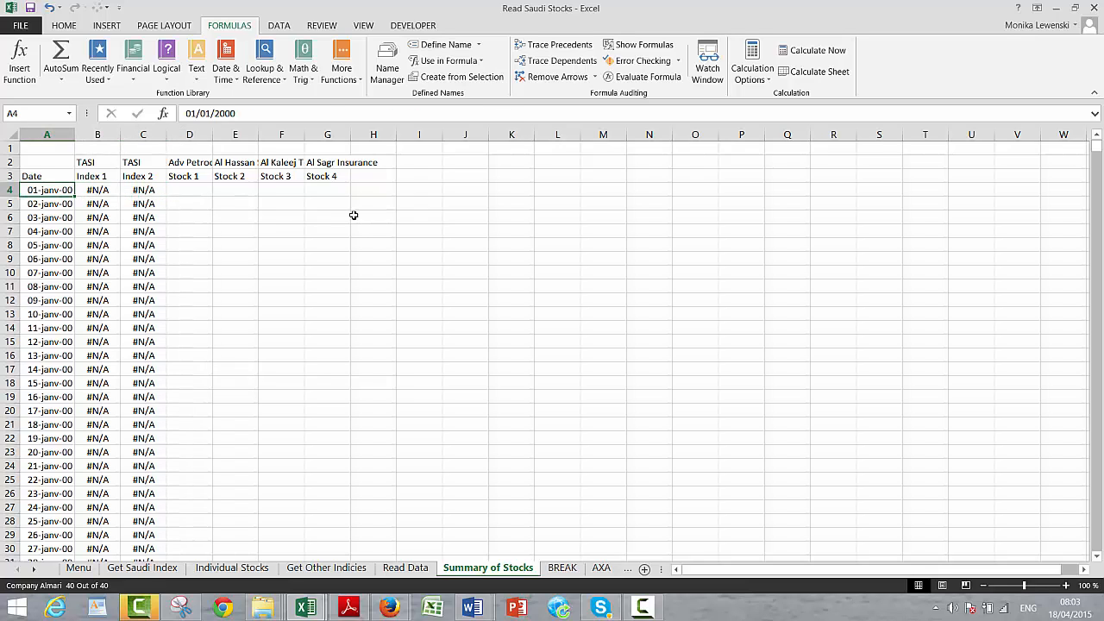
{"action": "key", "text": "Right"}
{"action": "key", "text": "Right"}
{"action": "key", "text": "shift+Right"}
{"action": "key", "text": "shift+Right"}
{"action": "key", "text": "shift+Right"}
{"action": "key", "text": "shift+Right"}
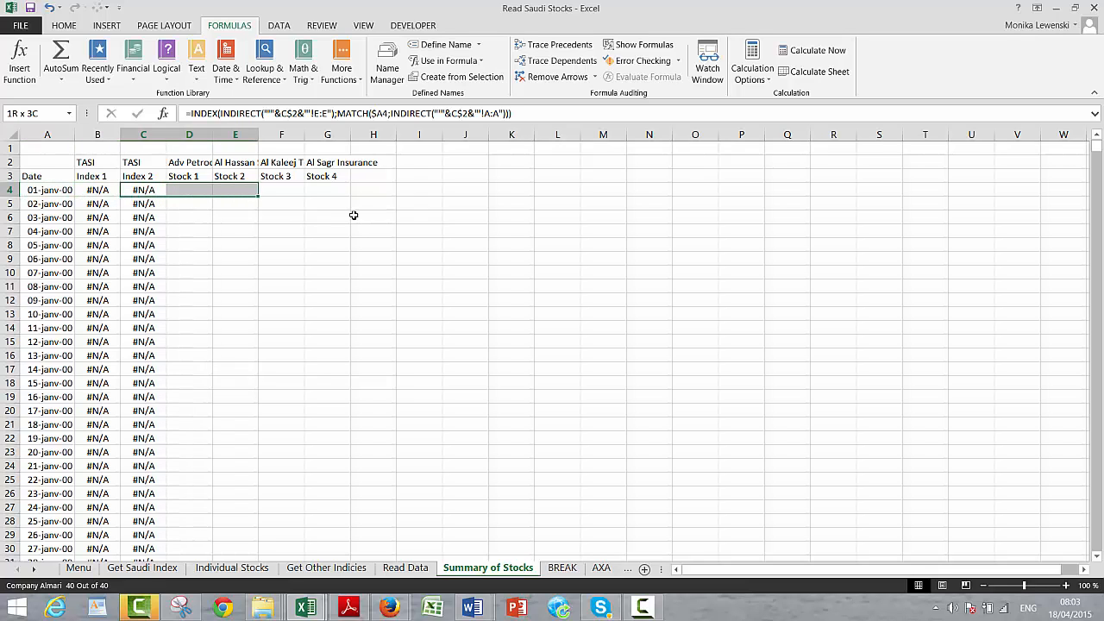
{"action": "key", "text": "ctrl+r"}
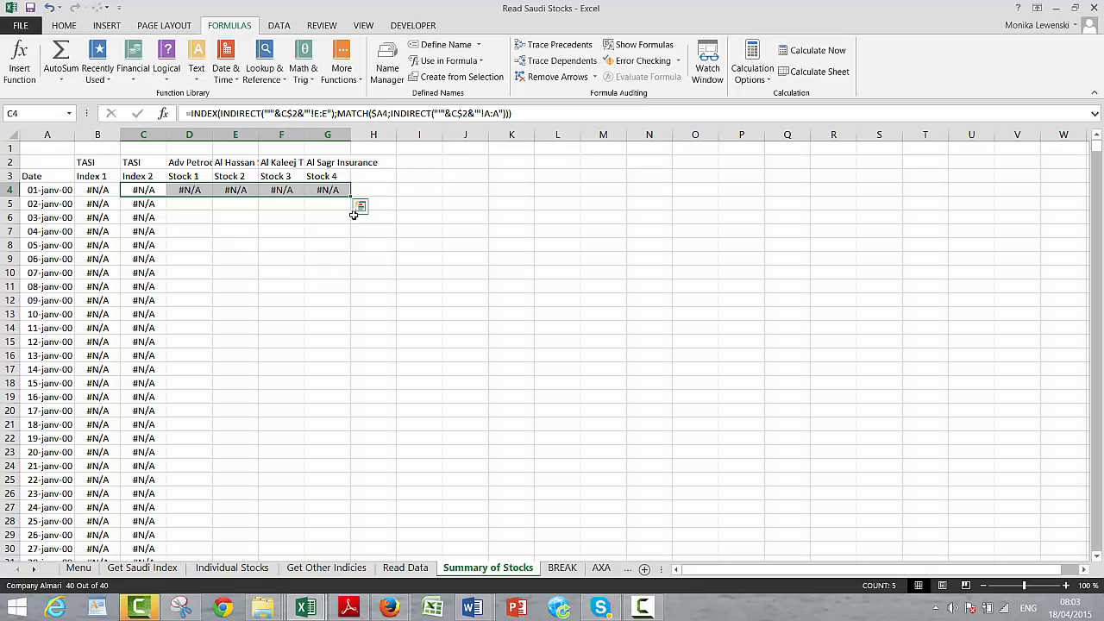
Fill the four stock lookup formulas in D4:G4 down alongside all the dates
{"action": "key", "text": "Right"}
{"action": "key", "text": "shift+Right"}
{"action": "key", "text": "shift+Right"}
{"action": "key", "text": "shift+Right"}
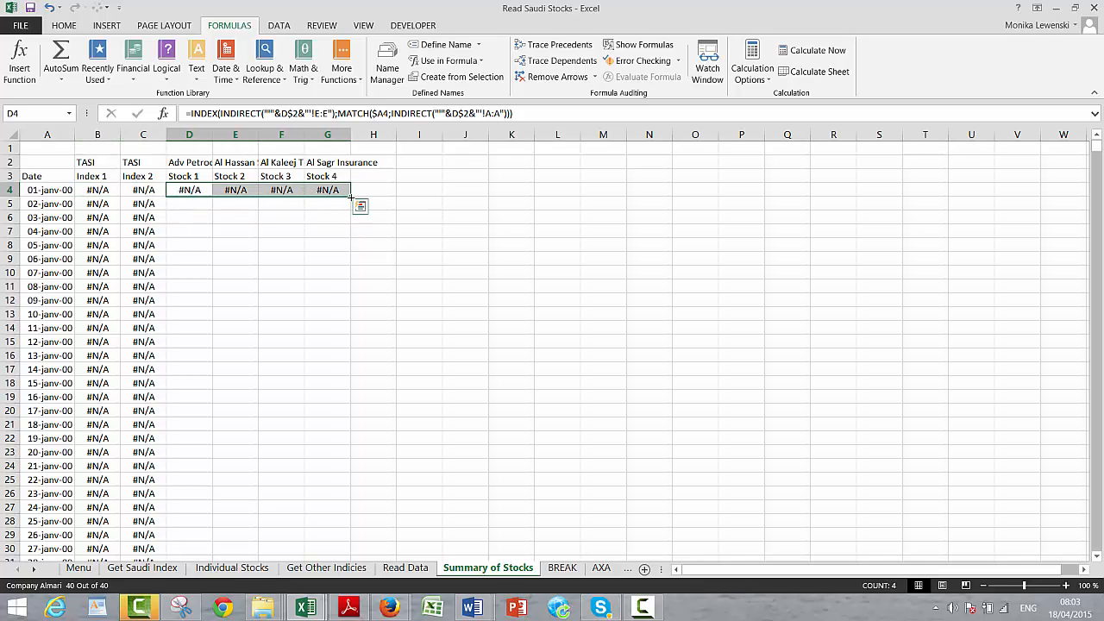
{"action": "double_click", "coordinate": [350, 198]}
{"action": "key", "text": "Down"}
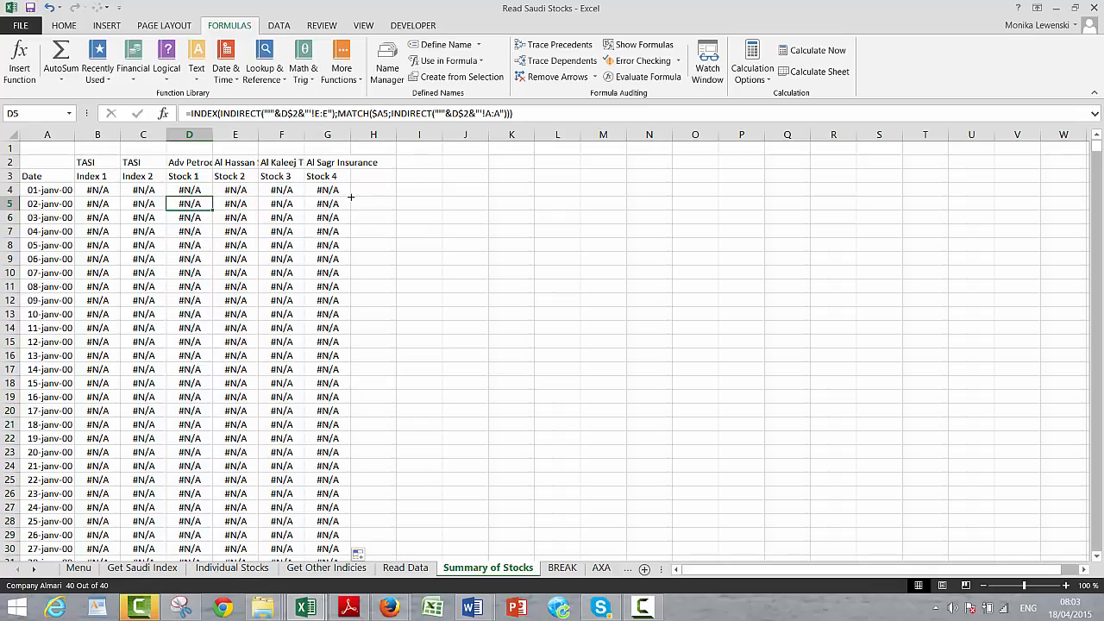
Examine the looked-up index and stock prices across the date rows, ending back at the sheet's first rows
{"action": "key", "text": "Page_Down"}
{"action": "key", "text": "Page_Down"}
{"action": "key", "text": "Page_Down"}
{"action": "key", "text": "Page_Down"}
{"action": "key", "text": "Page_Down"}
{"action": "key", "text": "Page_Down"}
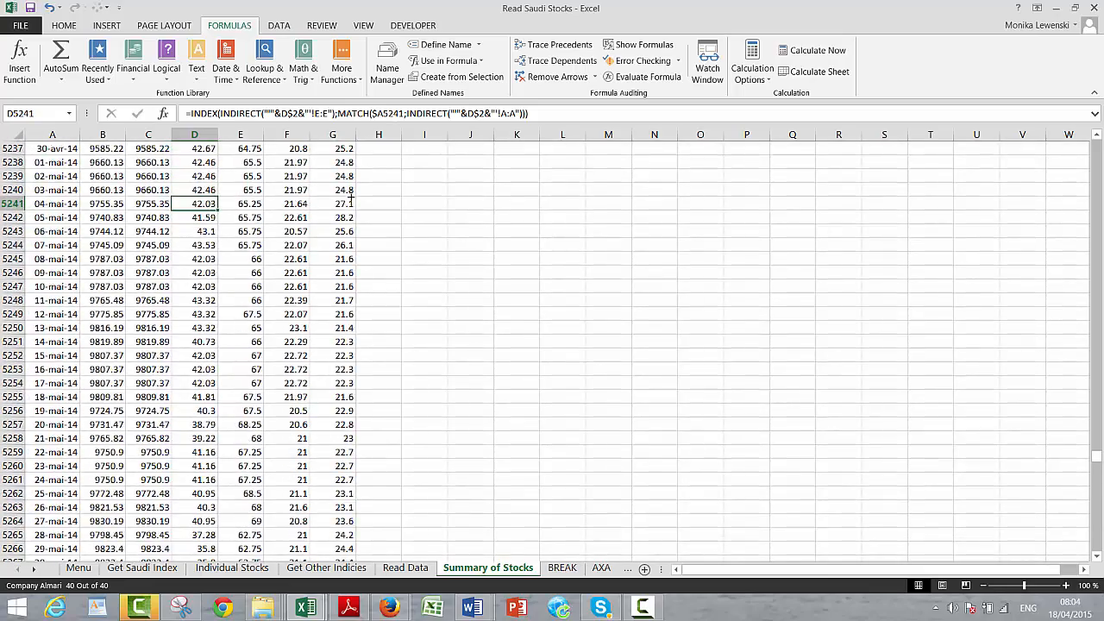
{"action": "key", "text": "Page_Up"}
{"action": "key", "text": "Page_Up"}
{"action": "key", "text": "Page_Up"}
{"action": "key", "text": "Page_Up"}
{"action": "key", "text": "Page_Up"}
{"action": "key", "text": "Page_Up"}
{"action": "key", "text": "Page_Up"}
{"action": "key", "text": "Page_Up"}
{"action": "key", "text": "Page_Up"}
{"action": "key", "text": "Page_Up"}
{"action": "key", "text": "Page_Up"}
{"action": "key", "text": "Page_Up"}
{"action": "key", "text": "Page_Up"}
{"action": "key", "text": "Page_Up"}
{"action": "key", "text": "Page_Up"}
{"action": "key", "text": "Page_Up"}
{"action": "key", "text": "Page_Up"}
{"action": "key", "text": "Page_Up"}
{"action": "key", "text": "Page_Up"}
{"action": "key", "text": "Page_Up"}
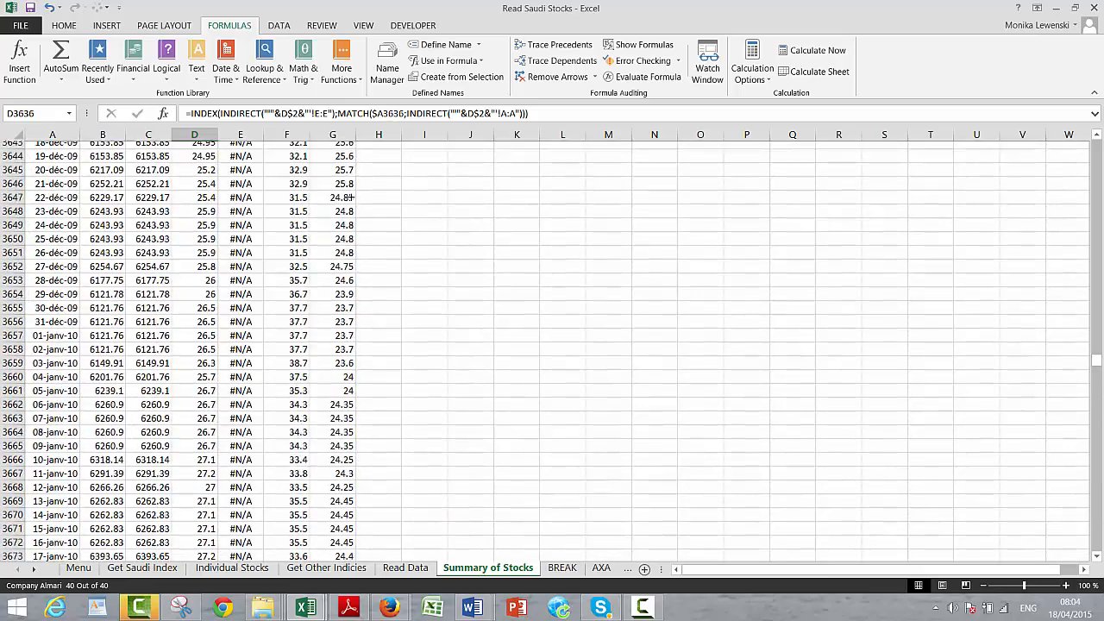
{"action": "key", "text": "Page_Up"}
{"action": "key", "text": "Page_Up"}
{"action": "key", "text": "Page_Up"}
{"action": "key", "text": "Page_Up"}
{"action": "key", "text": "Page_Up"}
{"action": "key", "text": "Page_Up"}
{"action": "key", "text": "Page_Up"}
{"action": "key", "text": "Page_Up"}
{"action": "key", "text": "Page_Up"}
{"action": "key", "text": "Page_Up"}
{"action": "key", "text": "Page_Up"}
{"action": "key", "text": "Page_Up"}
{"action": "key", "text": "Page_Up"}
{"action": "key", "text": "Page_Up"}
{"action": "key", "text": "Page_Up"}
{"action": "key", "text": "Page_Up"}
{"action": "key", "text": "Page_Up"}
{"action": "key", "text": "Page_Up"}
{"action": "key", "text": "Page_Up"}
{"action": "key", "text": "Page_Up"}
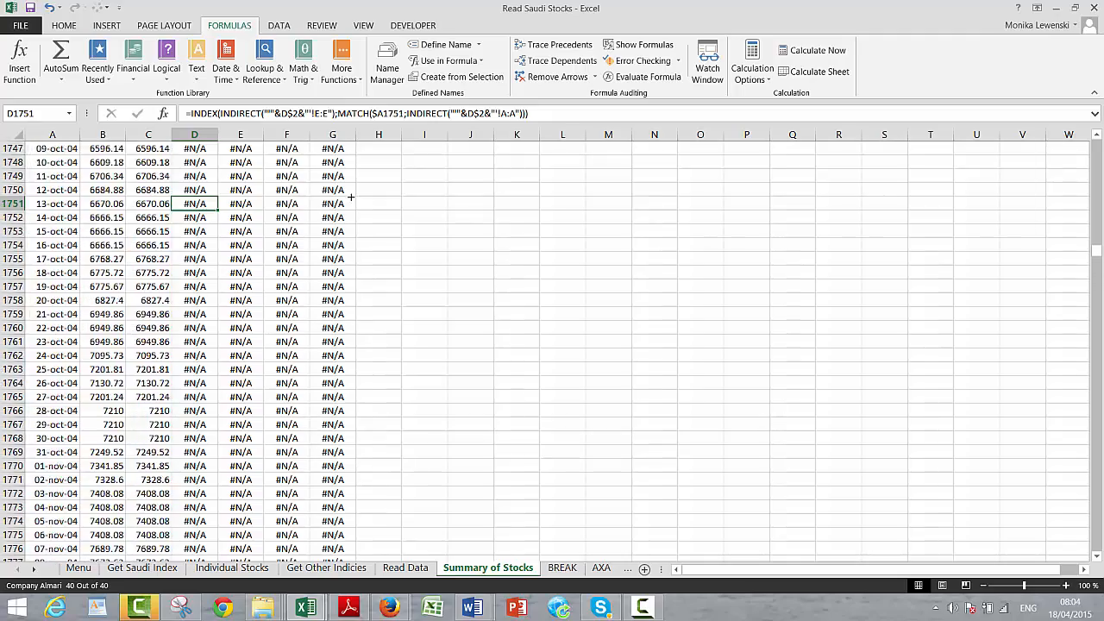
{"action": "key", "text": "Page_Up"}
{"action": "key", "text": "Page_Up"}
{"action": "key", "text": "Page_Up"}
{"action": "key", "text": "Page_Up"}
{"action": "key", "text": "Page_Up"}
{"action": "key", "text": "Page_Up"}
{"action": "key", "text": "Page_Up"}
{"action": "key", "text": "Page_Up"}
{"action": "key", "text": "Page_Up"}
{"action": "key", "text": "Page_Up"}
{"action": "key", "text": "Page_Up"}
{"action": "key", "text": "Page_Up"}
{"action": "key", "text": "Page_Up"}
{"action": "key", "text": "Page_Up"}
{"action": "key", "text": "Page_Up"}
{"action": "key", "text": "Page_Up"}
{"action": "key", "text": "Page_Up"}
{"action": "key", "text": "Page_Up"}
{"action": "key", "text": "Page_Up"}
{"action": "key", "text": "Page_Up"}
{"action": "key", "text": "Page_Up"}
{"action": "key", "text": "Page_Up"}
{"action": "key", "text": "Page_Up"}
{"action": "key", "text": "Page_Up"}
{"action": "key", "text": "Page_Up"}
{"action": "key", "text": "Page_Up"}
{"action": "key", "text": "Page_Up"}
{"action": "key", "text": "Page_Up"}
{"action": "key", "text": "Page_Up"}
{"action": "key", "text": "Page_Up"}
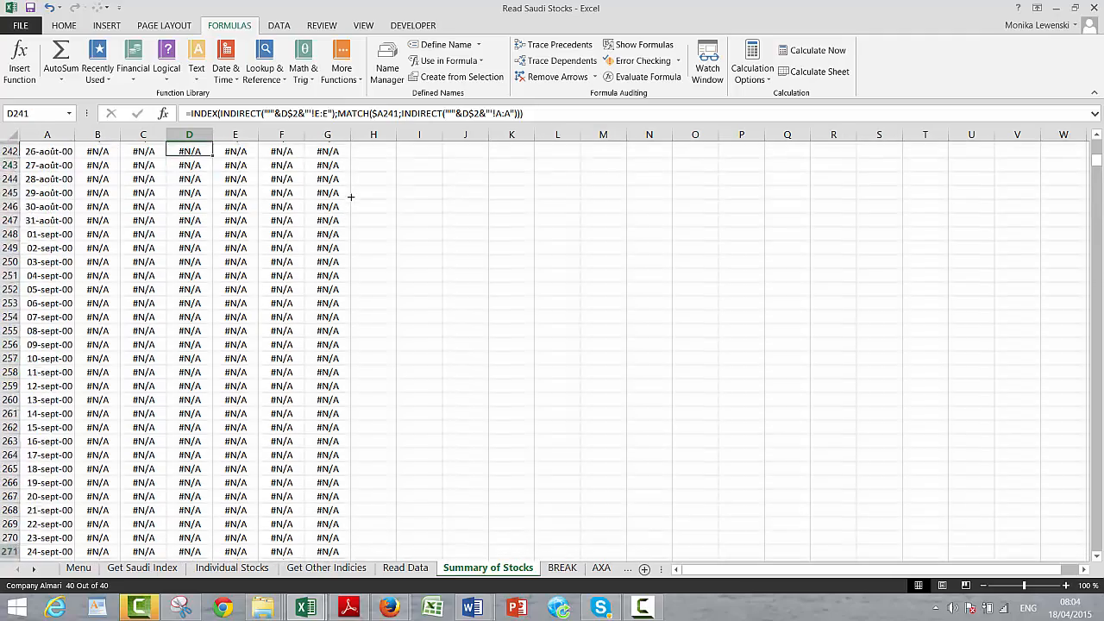
{"action": "key", "text": "Page_Up"}
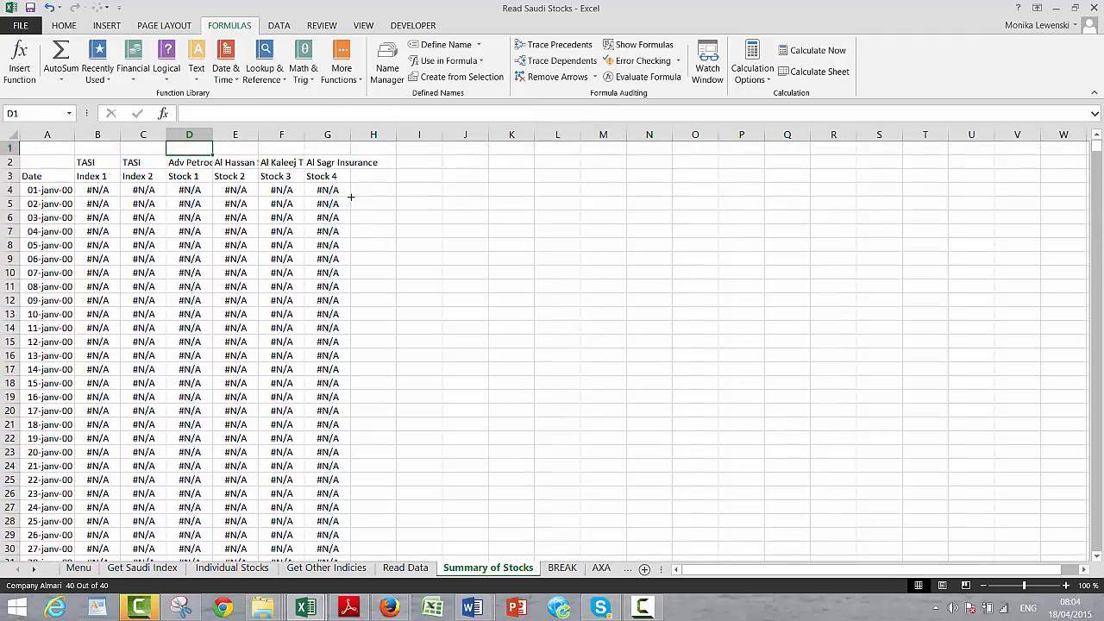
Return to the Menu sheet with the index and stock drop-downs and select cell G13
{"action": "double_click", "coordinate": [419, 176]}
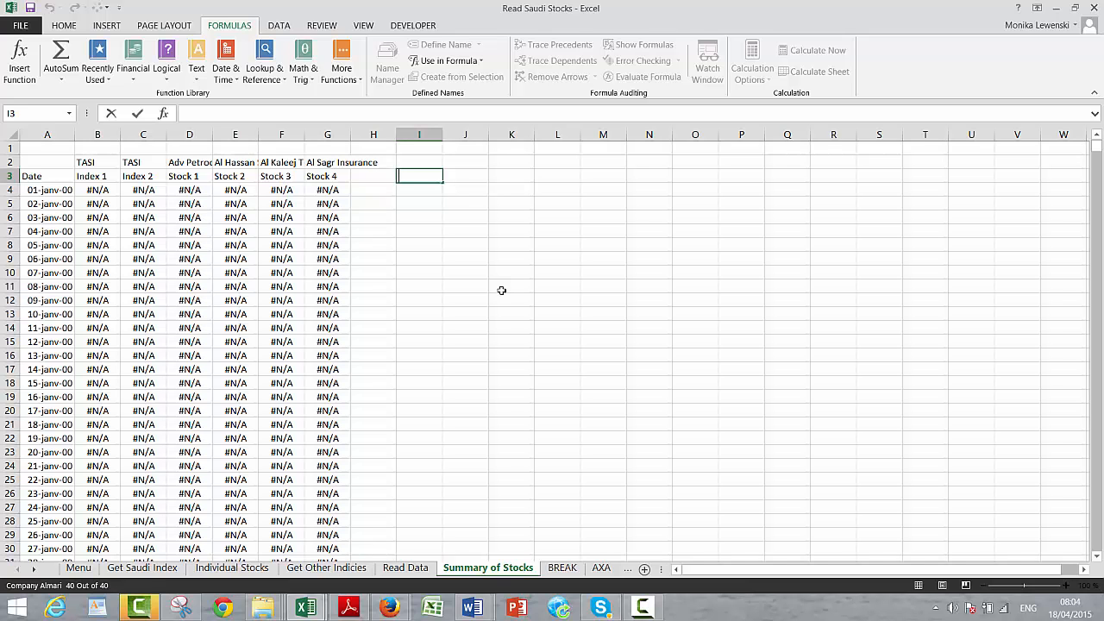
{"action": "key", "text": "Escape"}
{"action": "key", "text": "ctrl+Page_Up"}
{"action": "key", "text": "ctrl+Page_Up"}
{"action": "key", "text": "ctrl+Page_Up"}
{"action": "key", "text": "ctrl+Page_Up"}
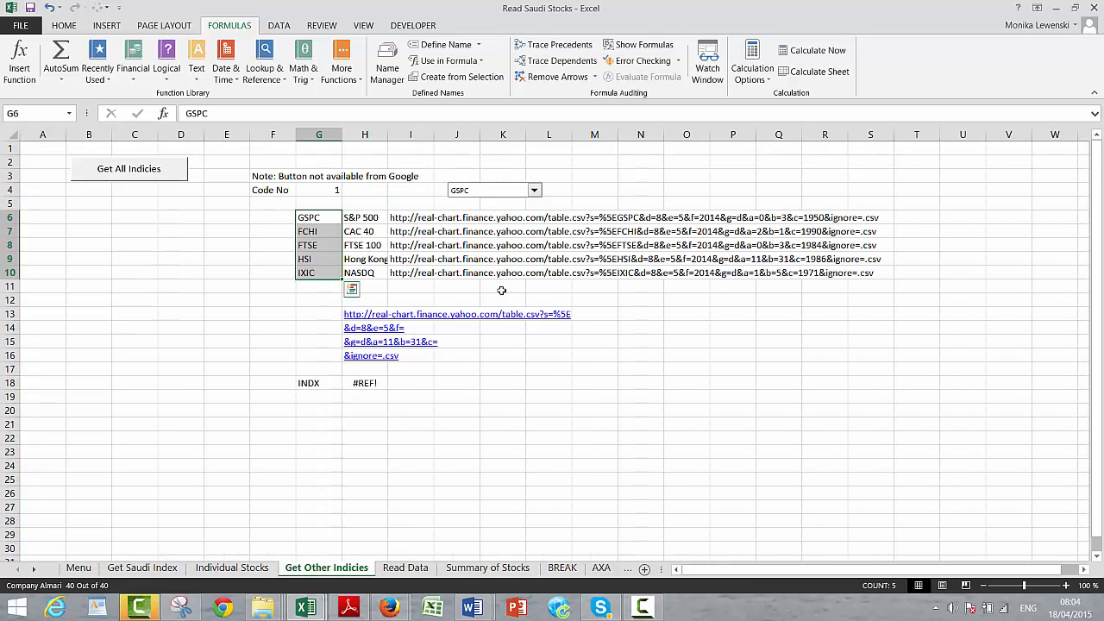
{"action": "key", "text": "ctrl+Page_Up"}
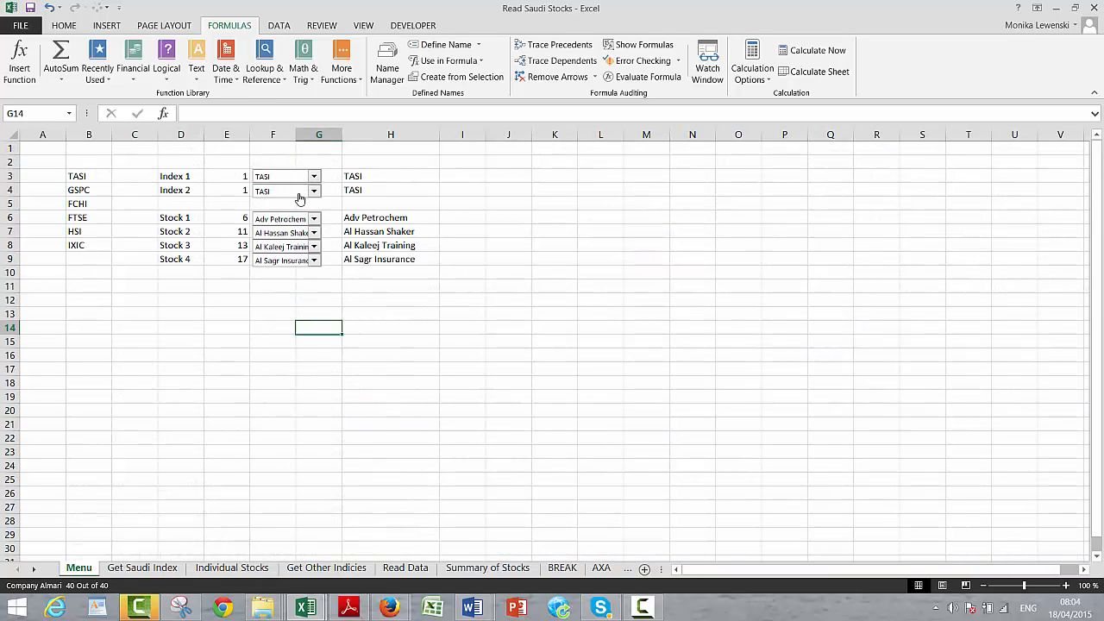
{"action": "left_click", "coordinate": [327, 308]}
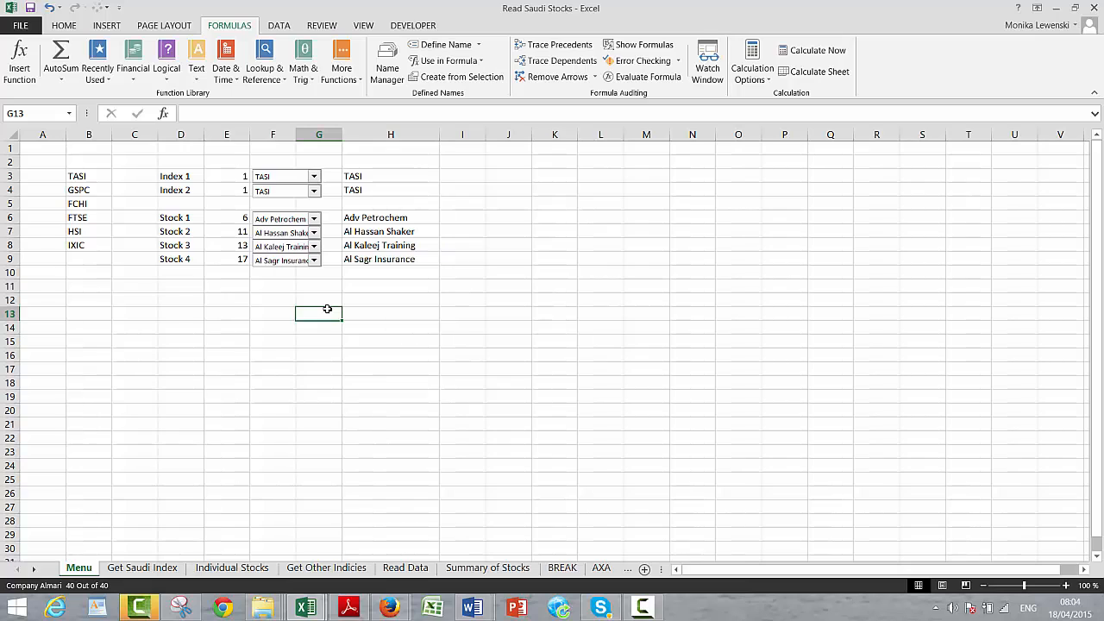